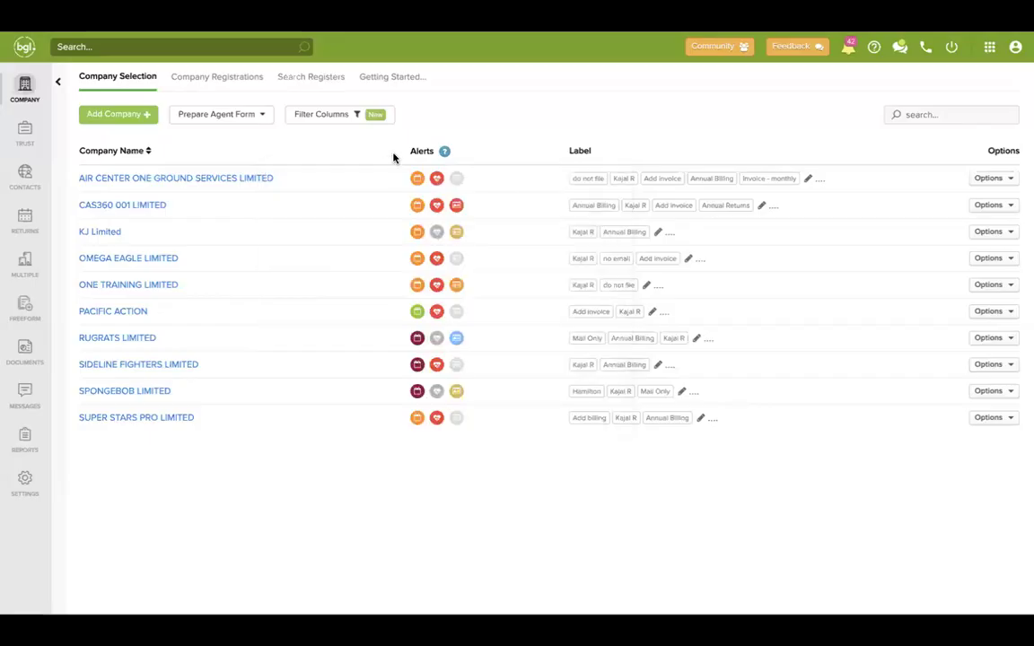
View PACIFIC ACTION's annual return alert and read the explanations of the annual return and health check alert types.
mouse_move(418, 317)
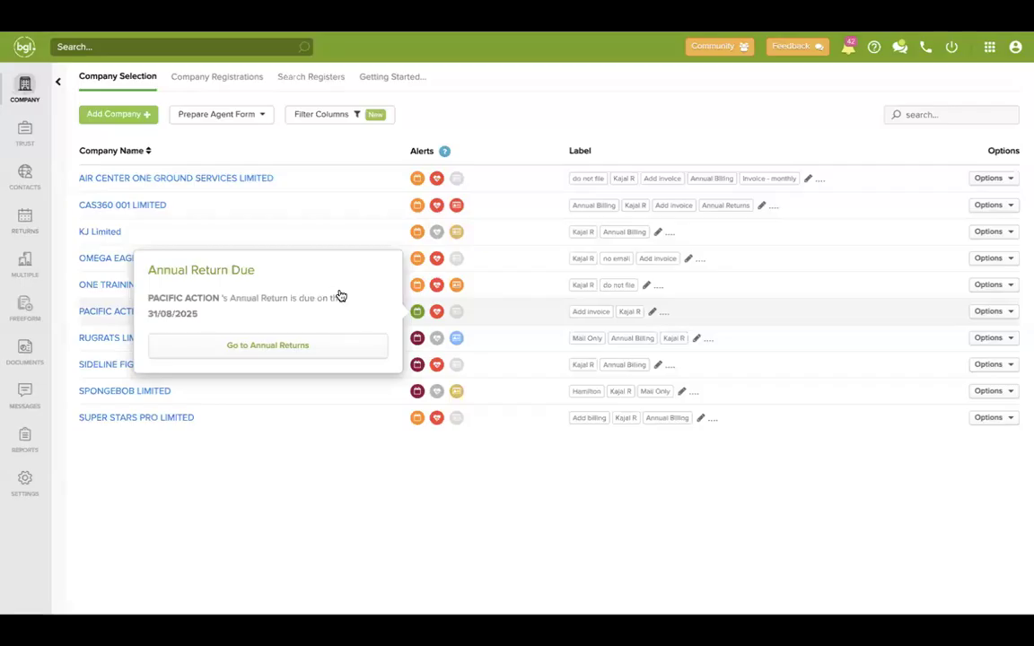
click(447, 124)
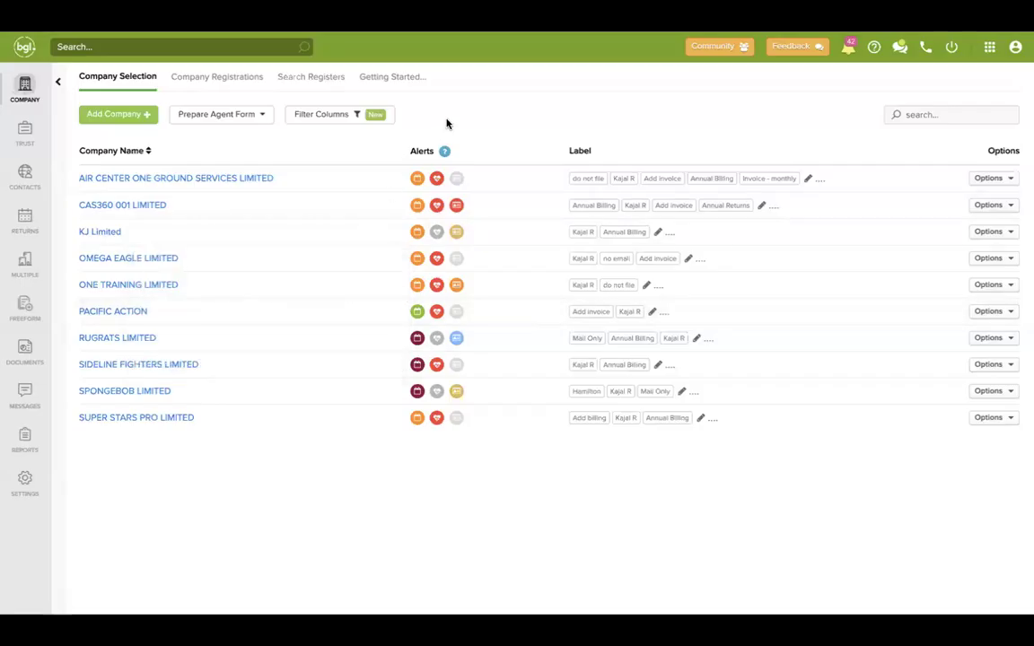
click(444, 150)
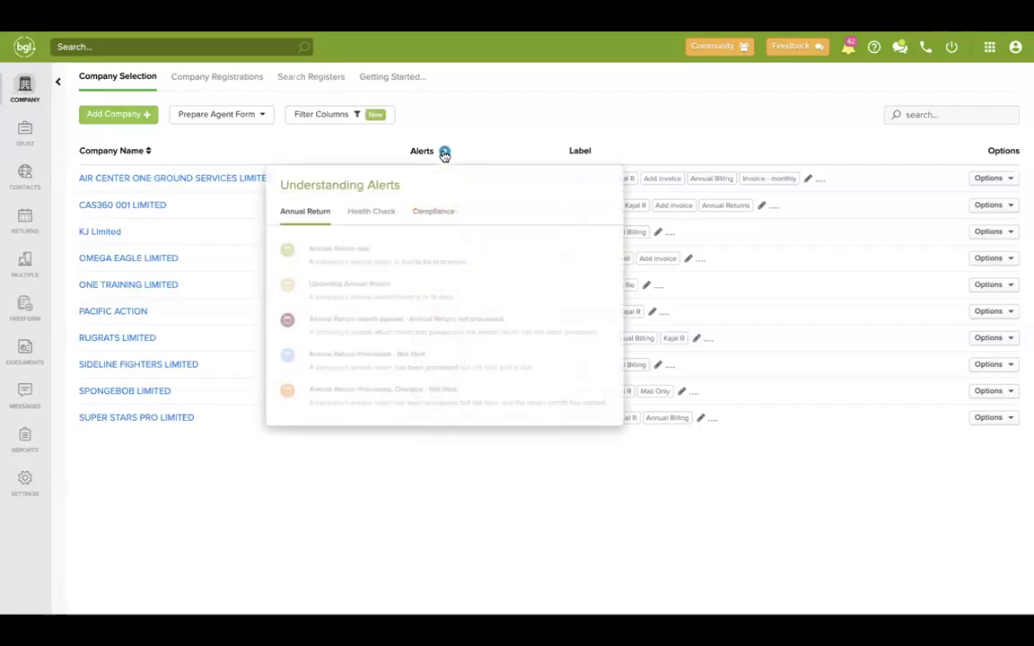
click(376, 210)
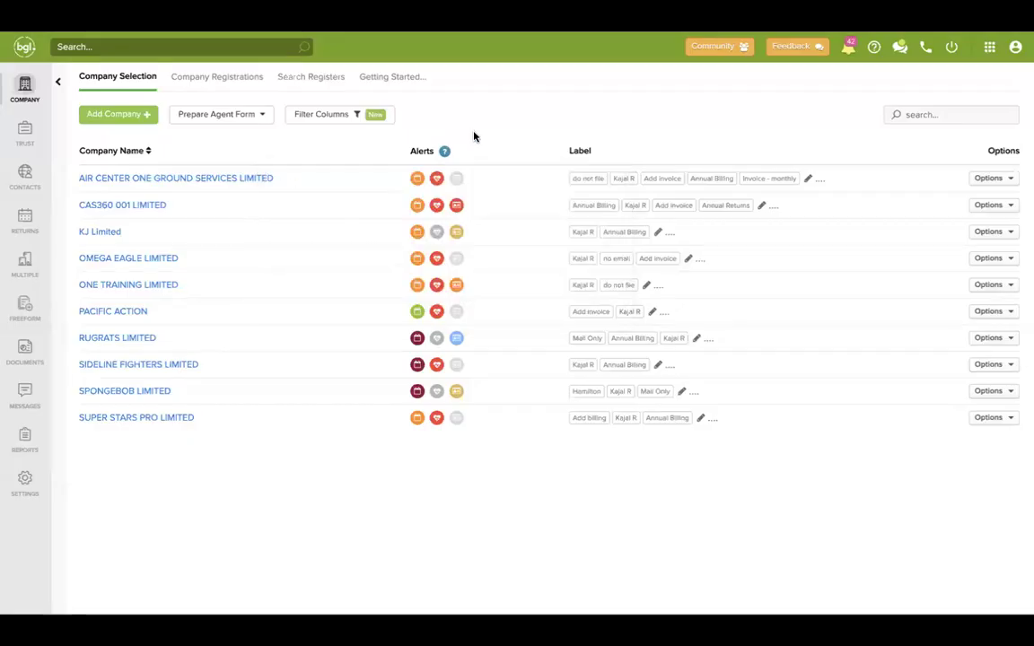
Examine the health check details for OMEGA EAGLE LIMITED and read the explanation of the compliance alert types.
click(437, 261)
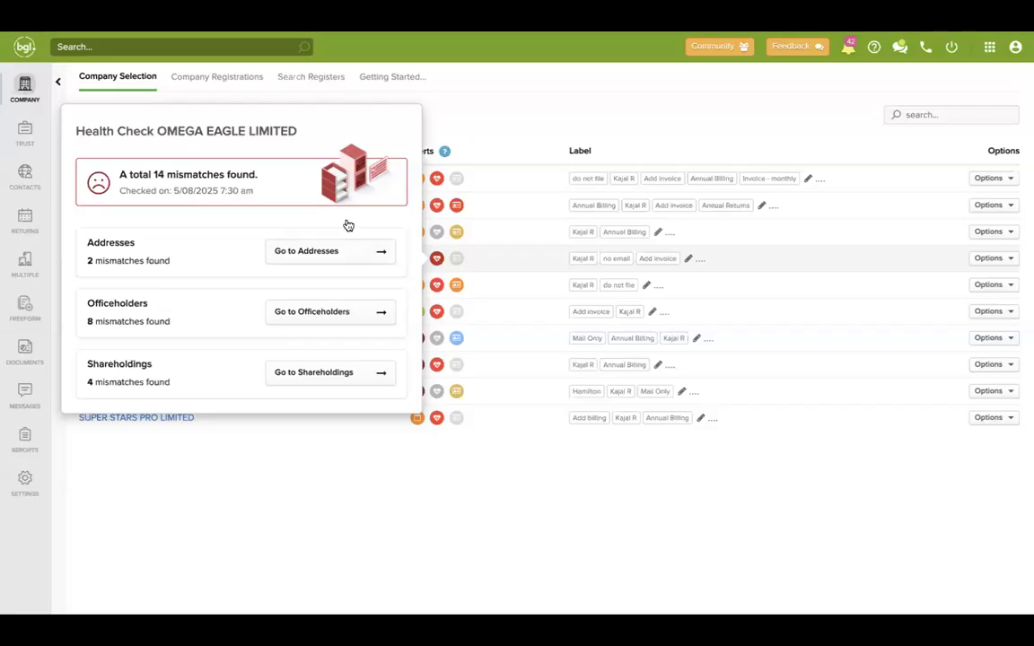
click(438, 259)
click(446, 152)
click(432, 212)
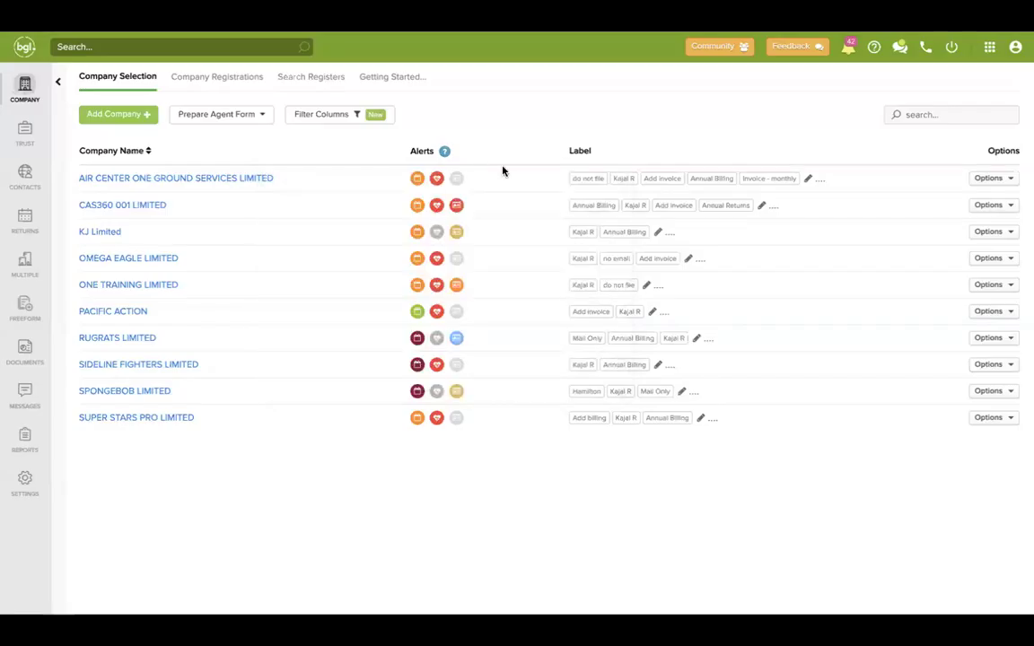
Inspect the AML/CDD compliance alerts of CAS360 001 LIMITED, KJ Limited, ONE TRAINING LIMITED and RUGRATS LIMITED.
mouse_move(458, 209)
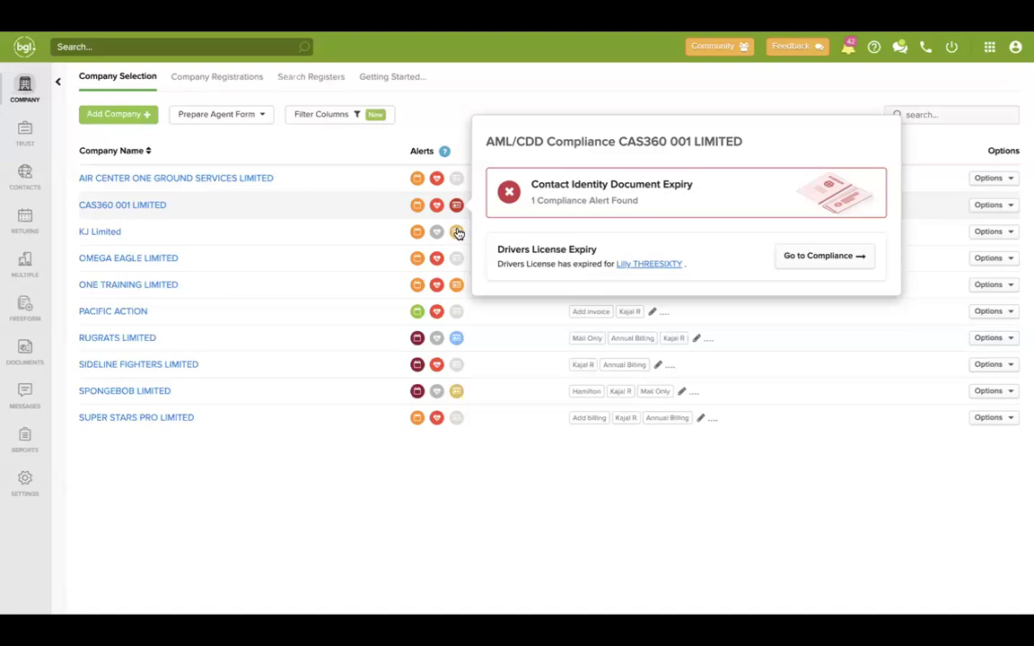
mouse_move(457, 235)
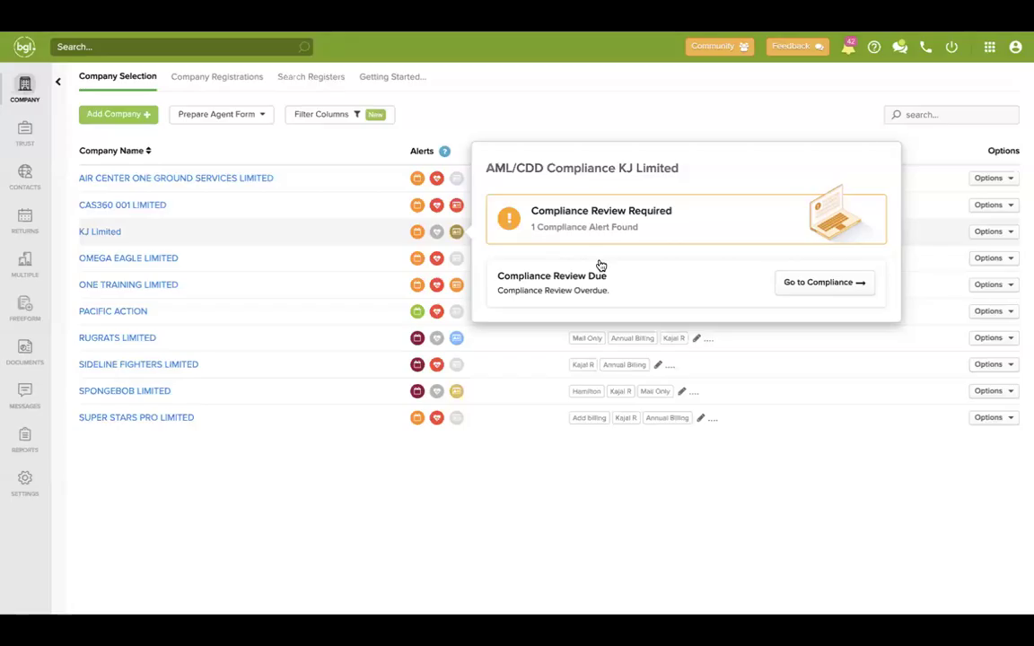
click(458, 286)
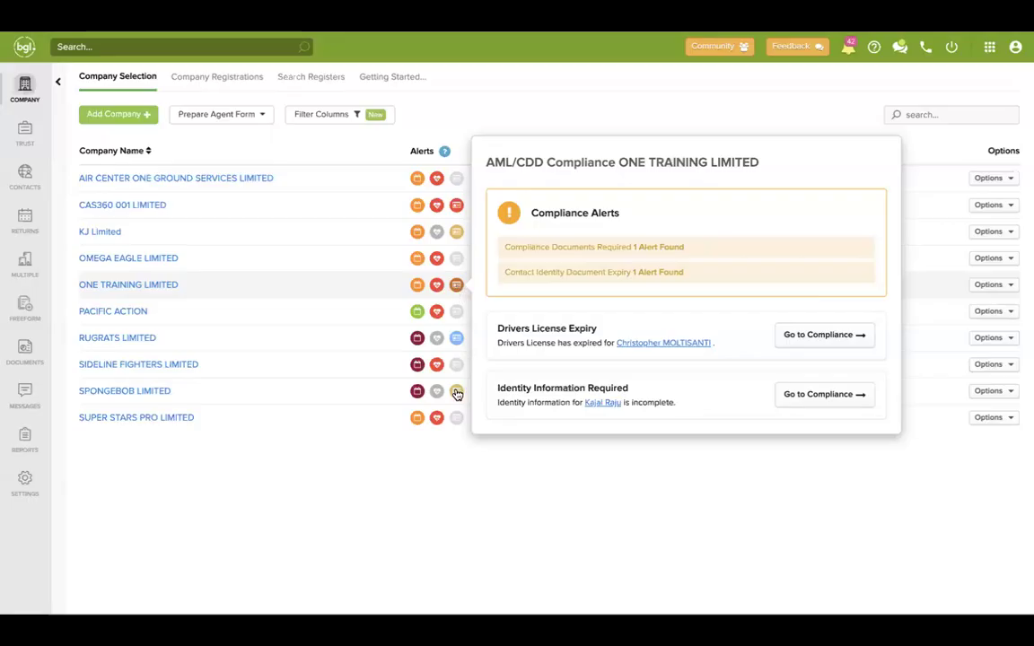
click(457, 338)
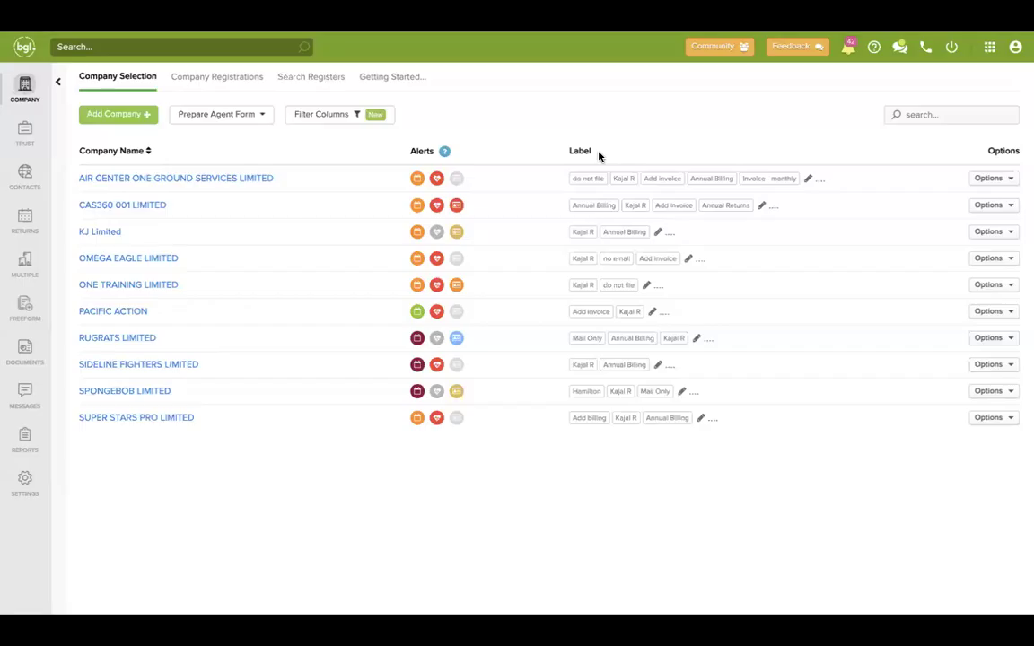
View the labels available to add to CAS360 001 LIMITED without assigning one.
click(771, 206)
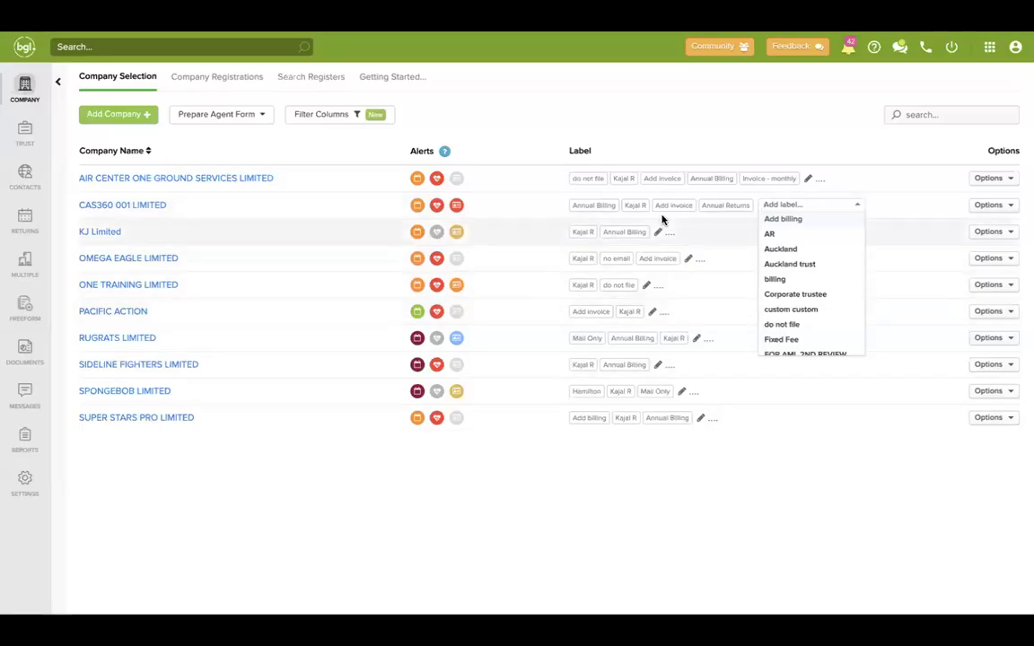
click(674, 481)
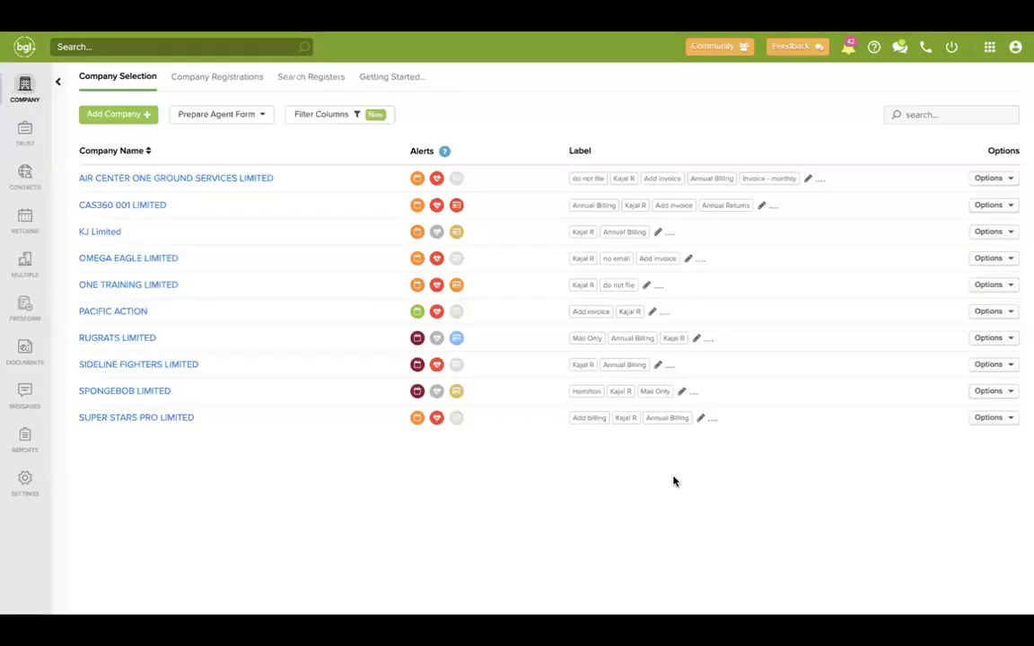
Filter the company list to the Annual return due alert and remove the active staff-name label filter.
click(57, 84)
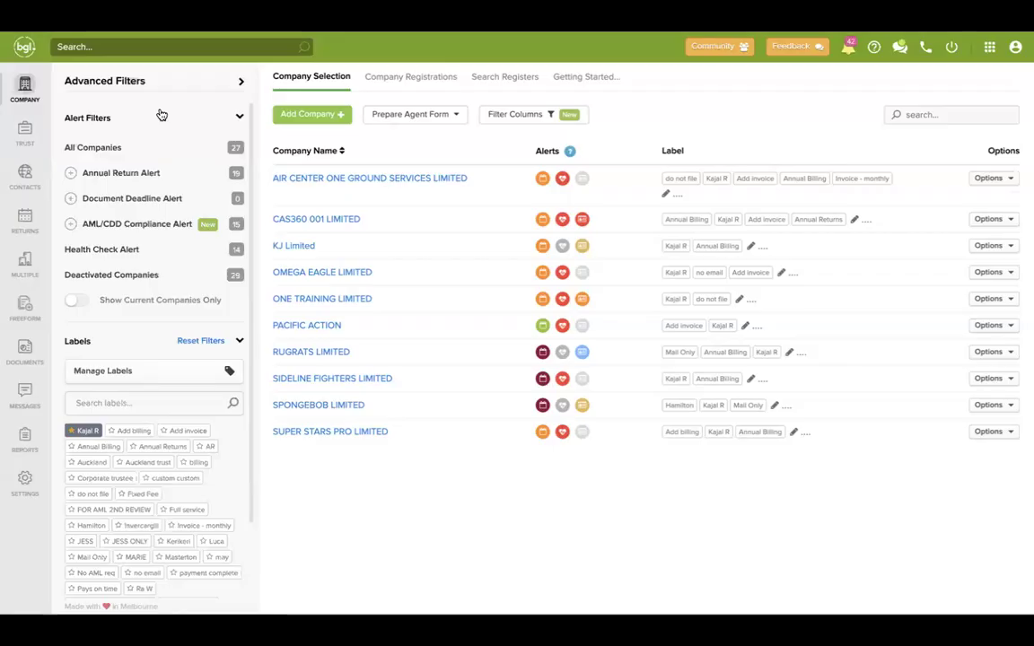
click(75, 176)
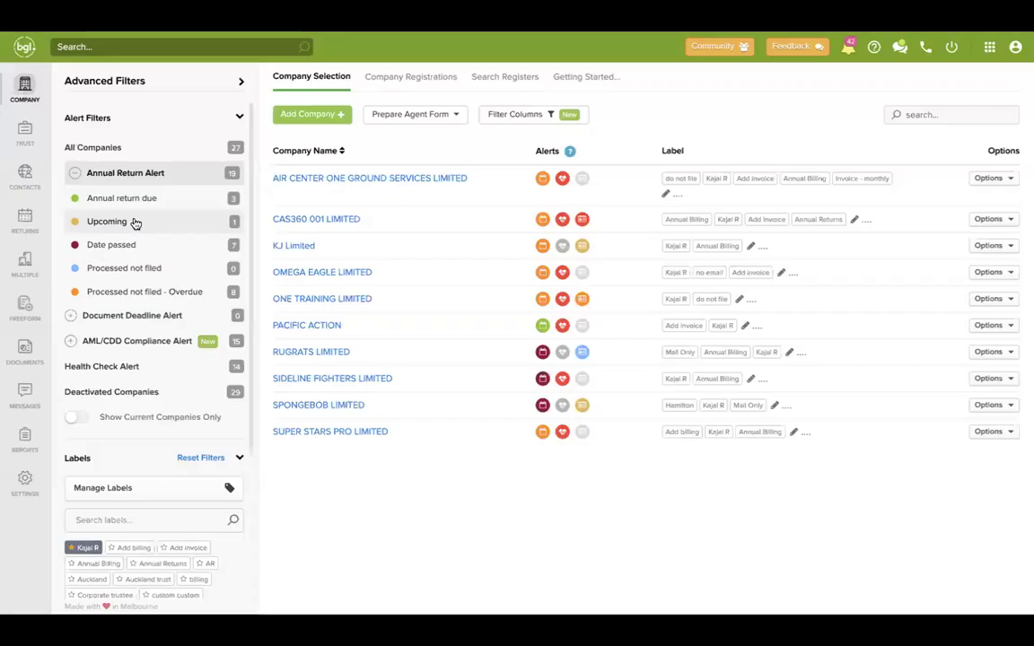
click(135, 203)
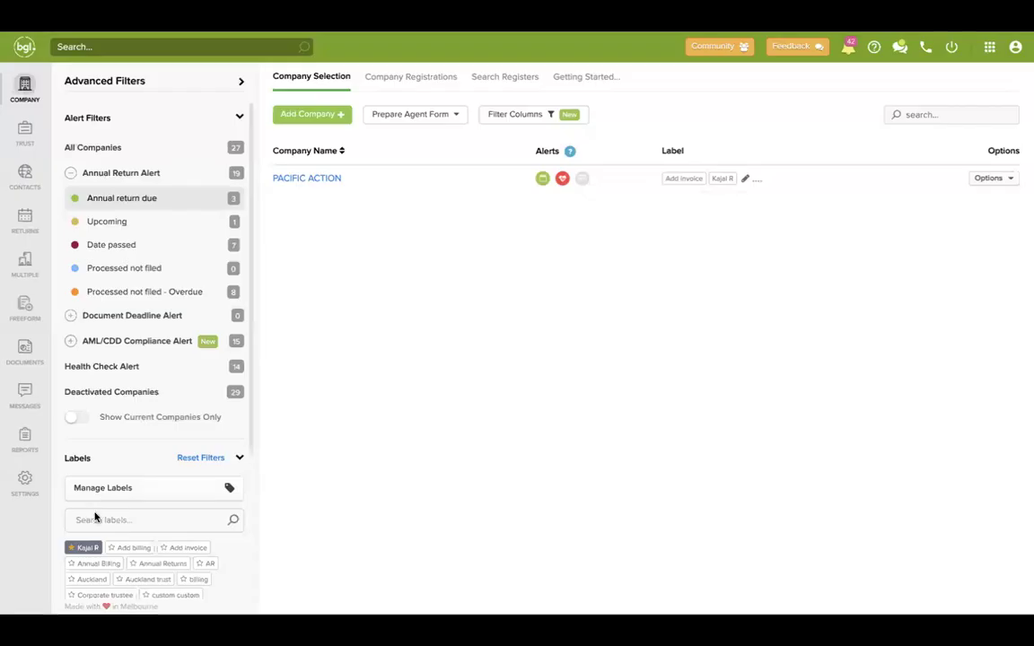
click(79, 551)
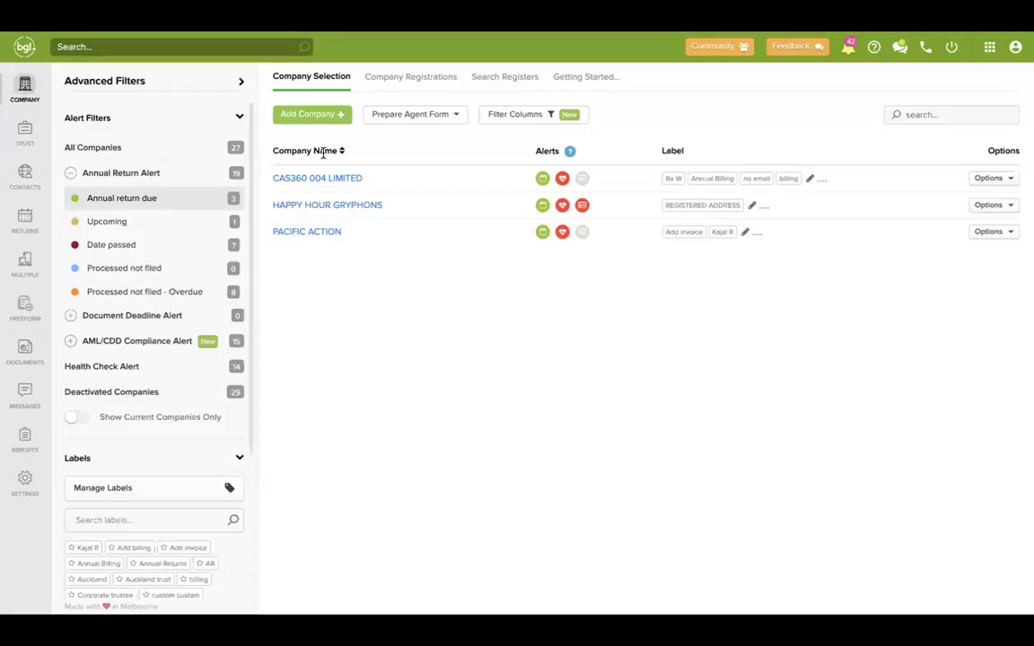
Filter the companies by AML/CDD Compliance Alert and switch the filter to Health Check Alert.
scroll(79, 269, down, 1)
click(79, 272)
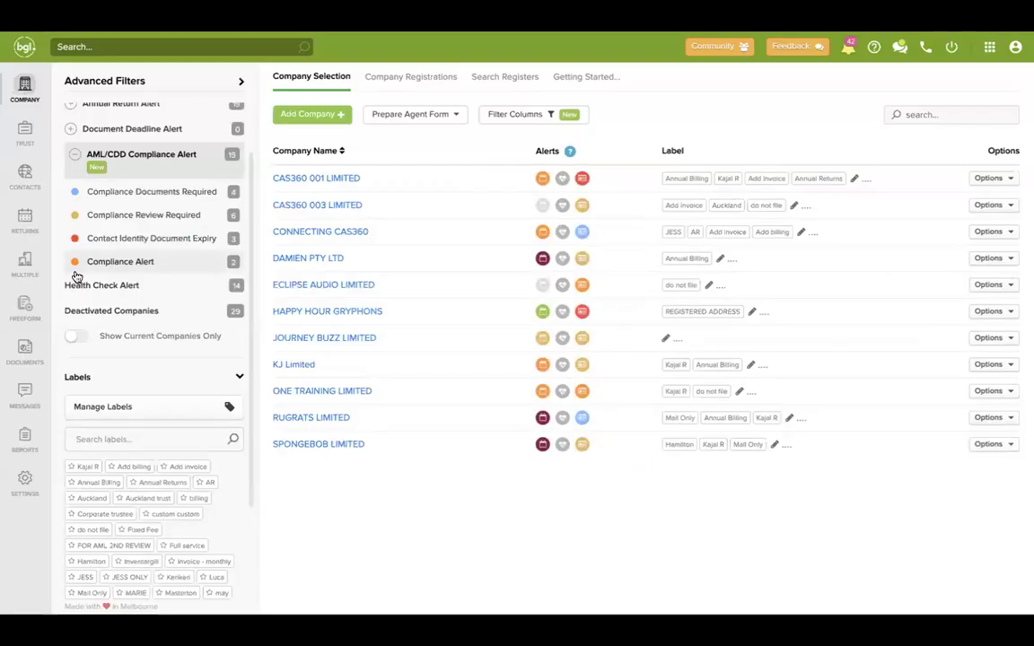
click(119, 284)
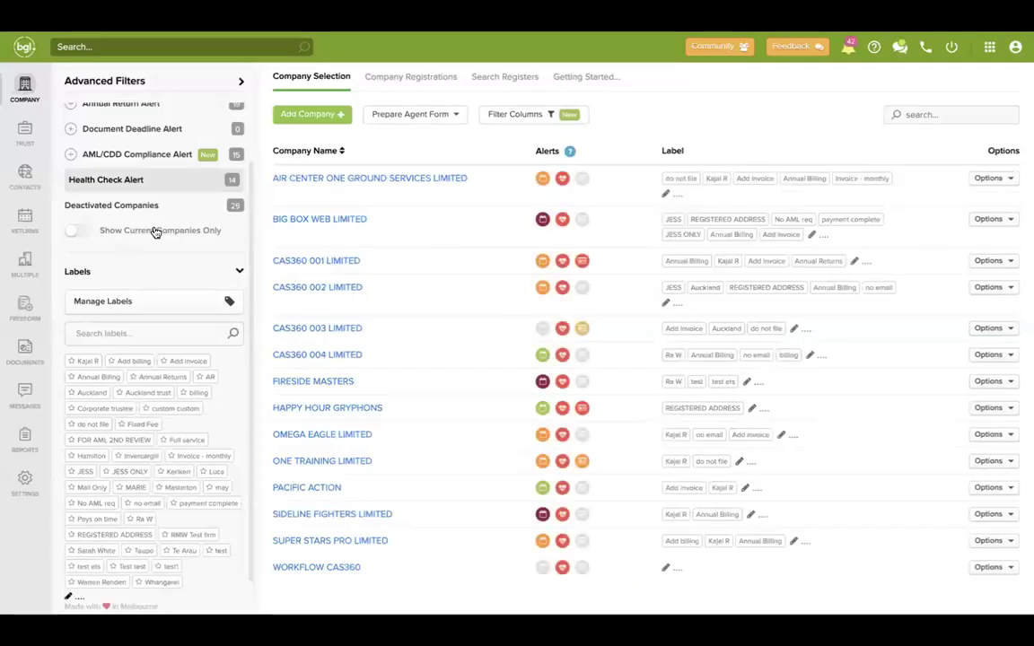
Limit the health check companies to the first staff-name label, star that label as a favourite and collapse the advanced filters.
scroll(154, 232, down, 1)
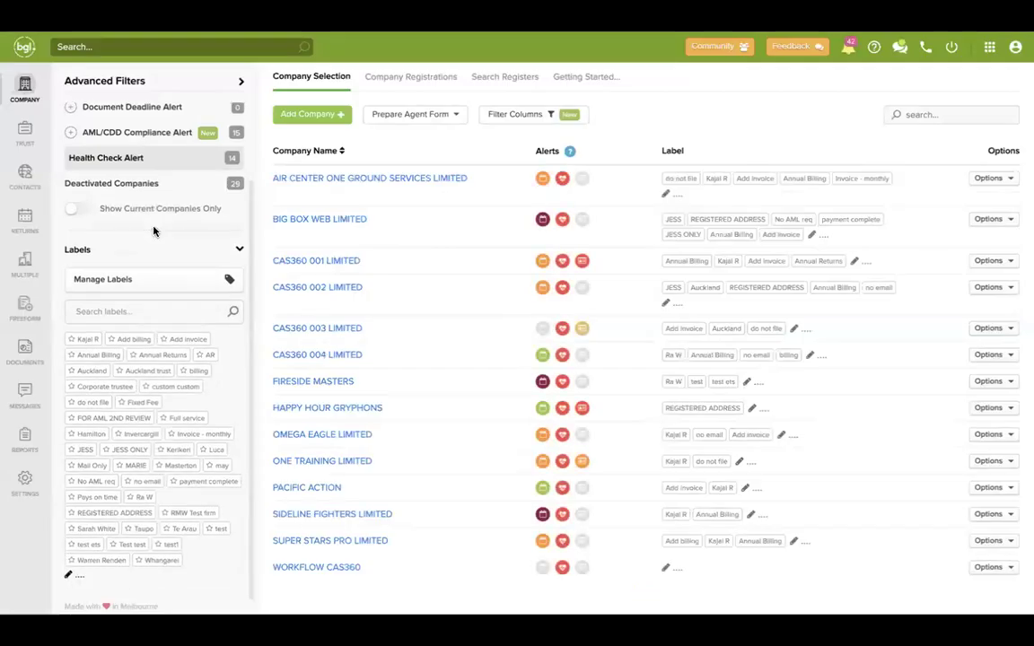
click(89, 339)
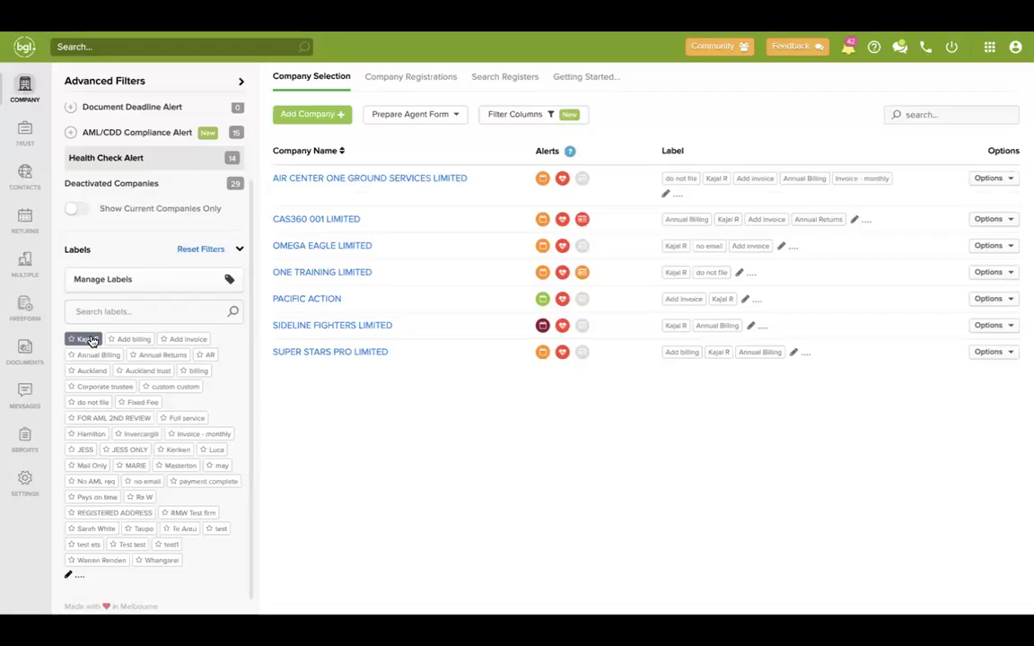
click(72, 341)
click(241, 83)
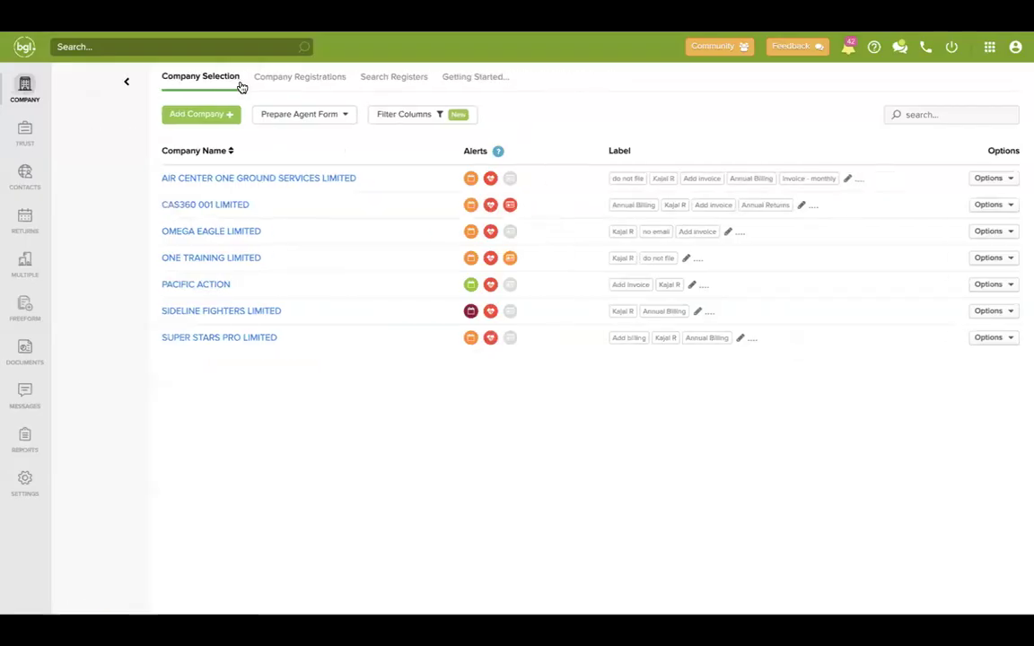
Open the New Zealand annual returns list and set its starting return month to August 2025.
click(25, 212)
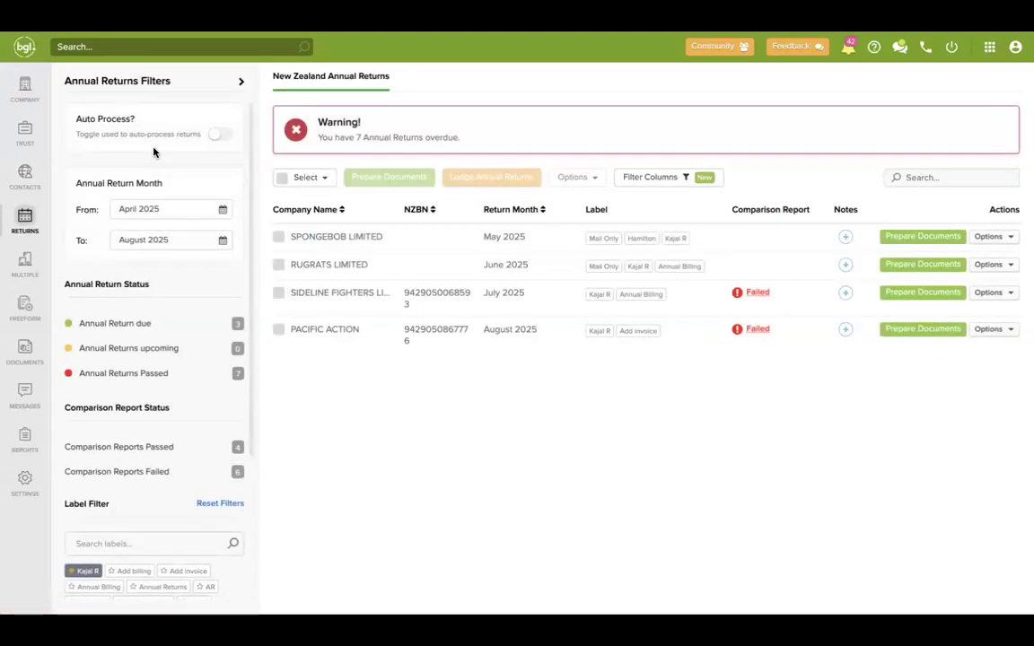
scroll(153, 151, down, 1)
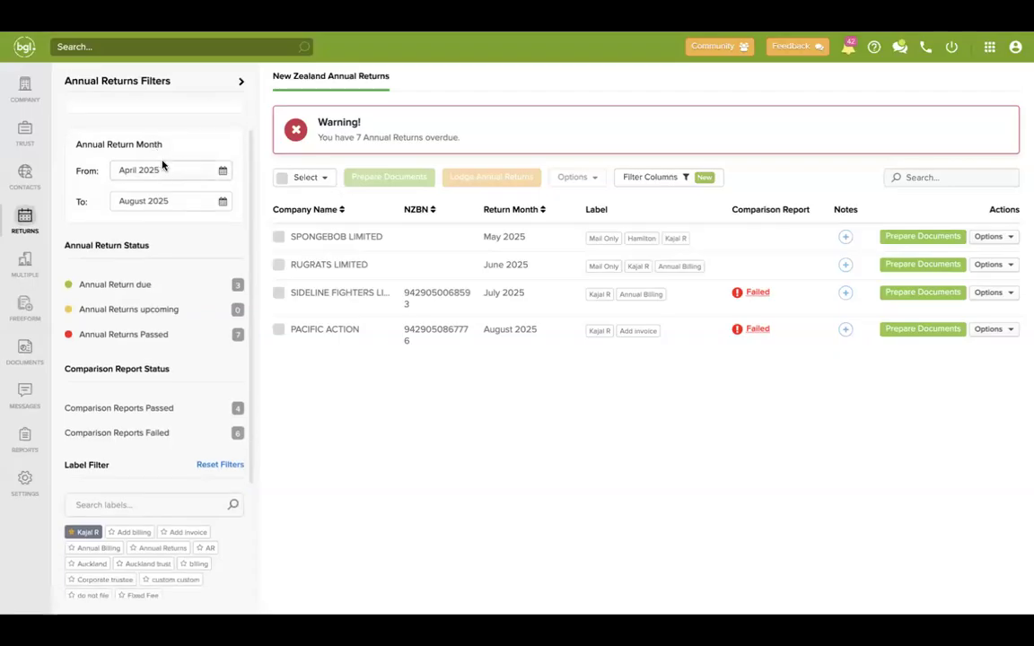
scroll(162, 165, up, 1)
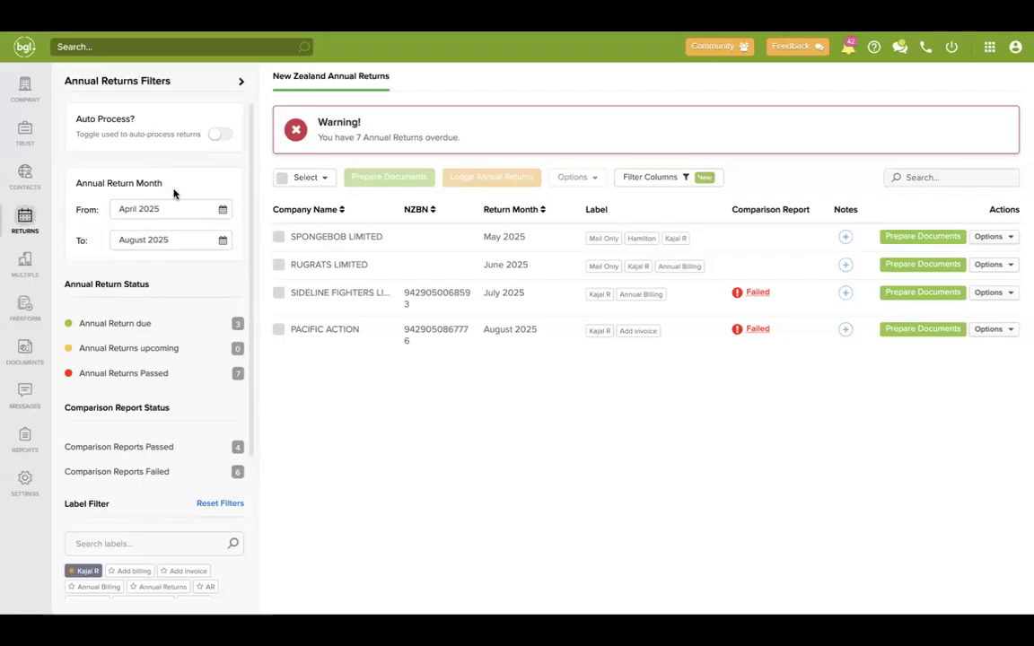
click(223, 209)
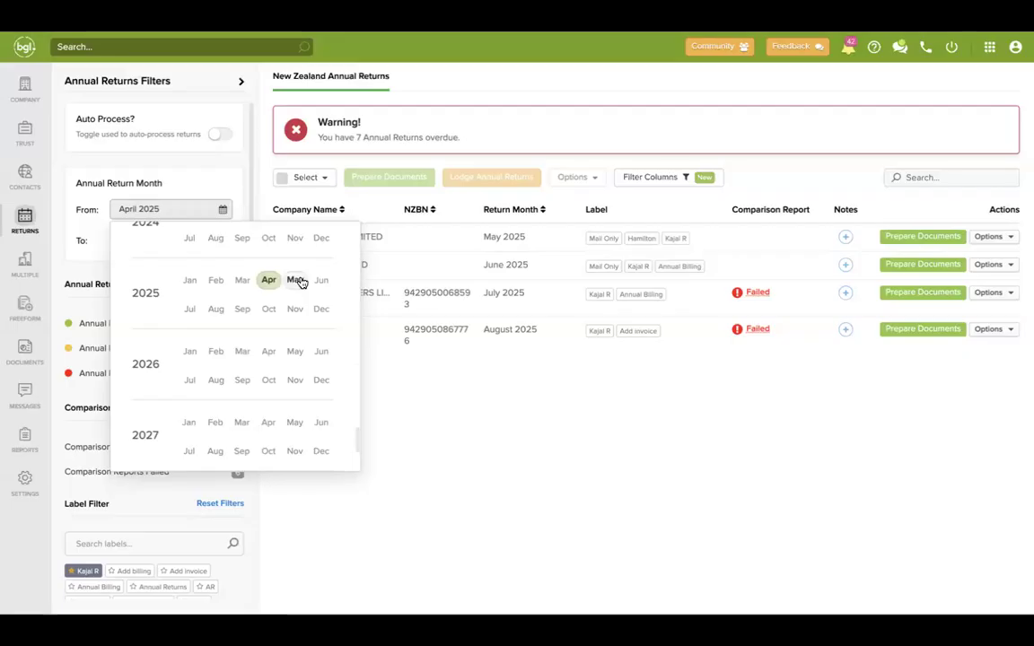
click(215, 308)
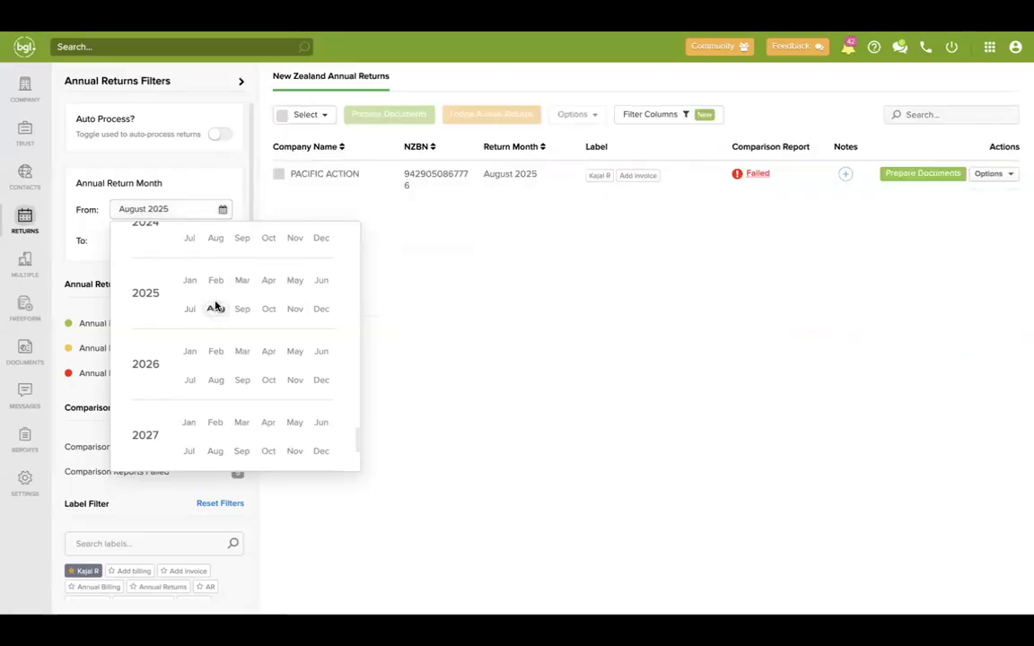
click(218, 183)
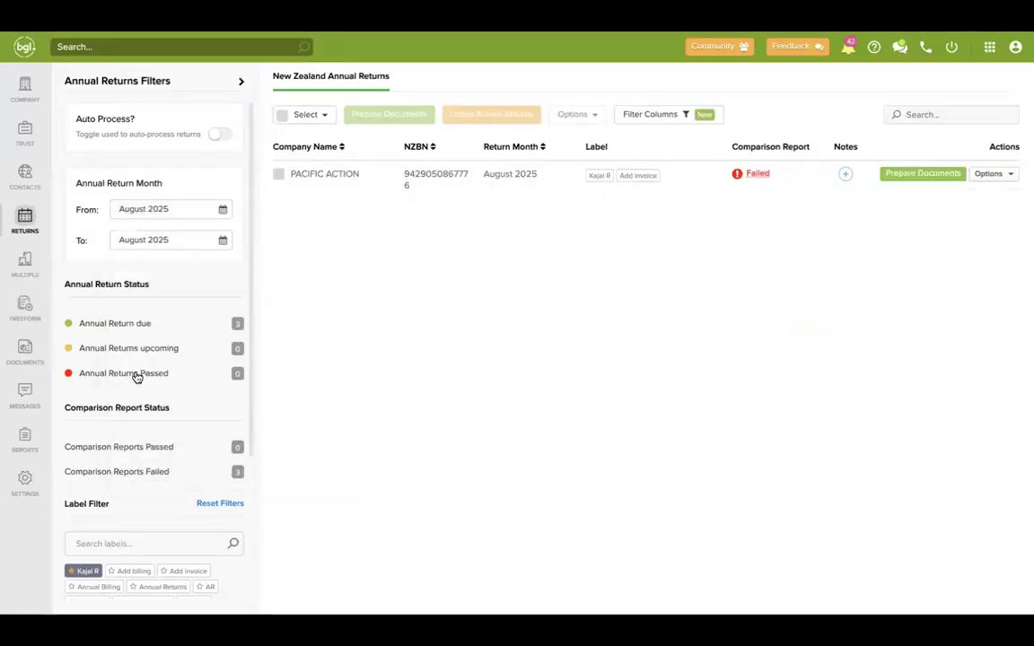
Look through the annual return status, comparison report status and label filters for the returns list.
scroll(171, 296, down, 1)
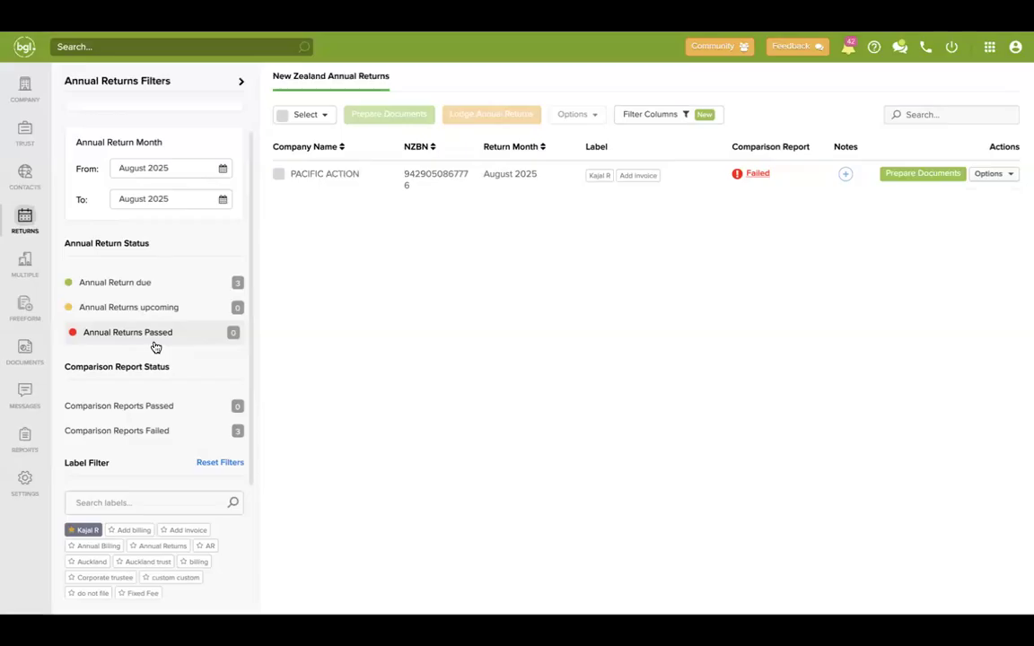
scroll(155, 300, down, 3)
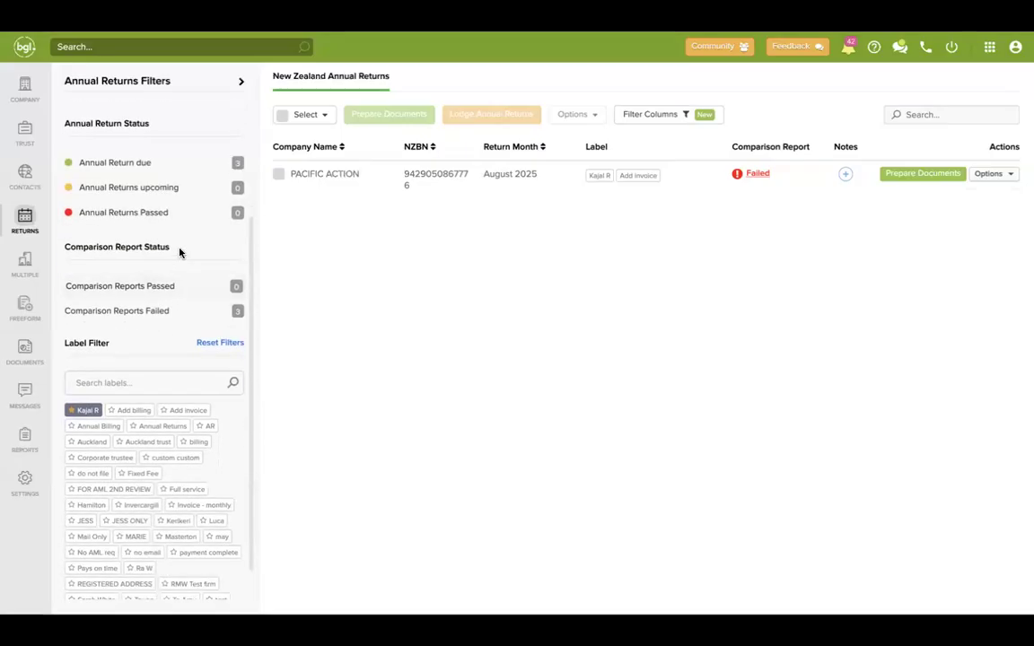
scroll(179, 254, down, 1)
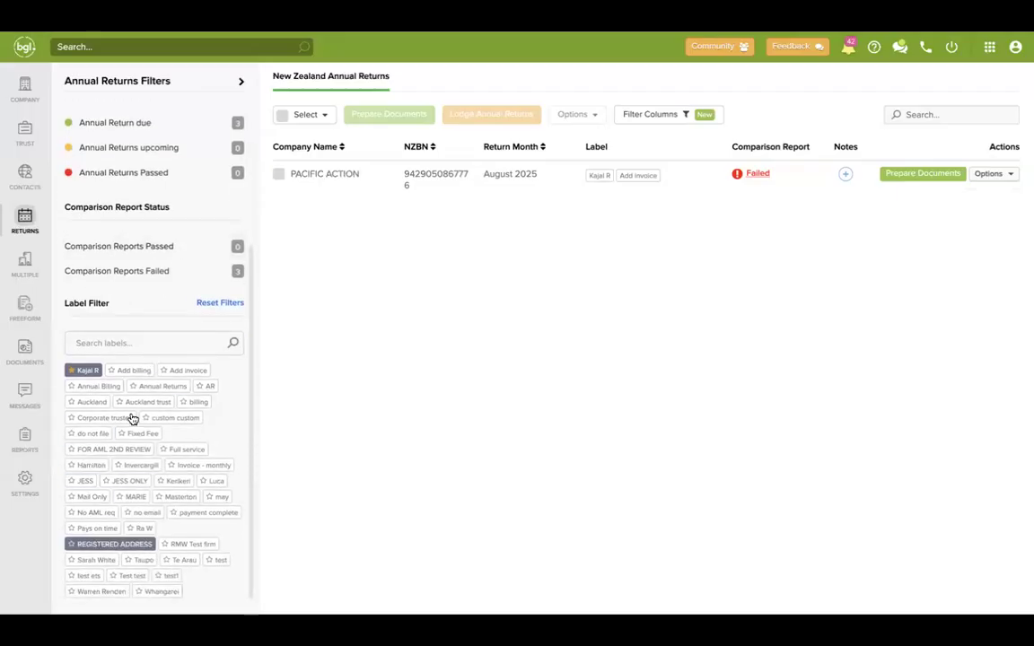
scroll(170, 371, up, 5)
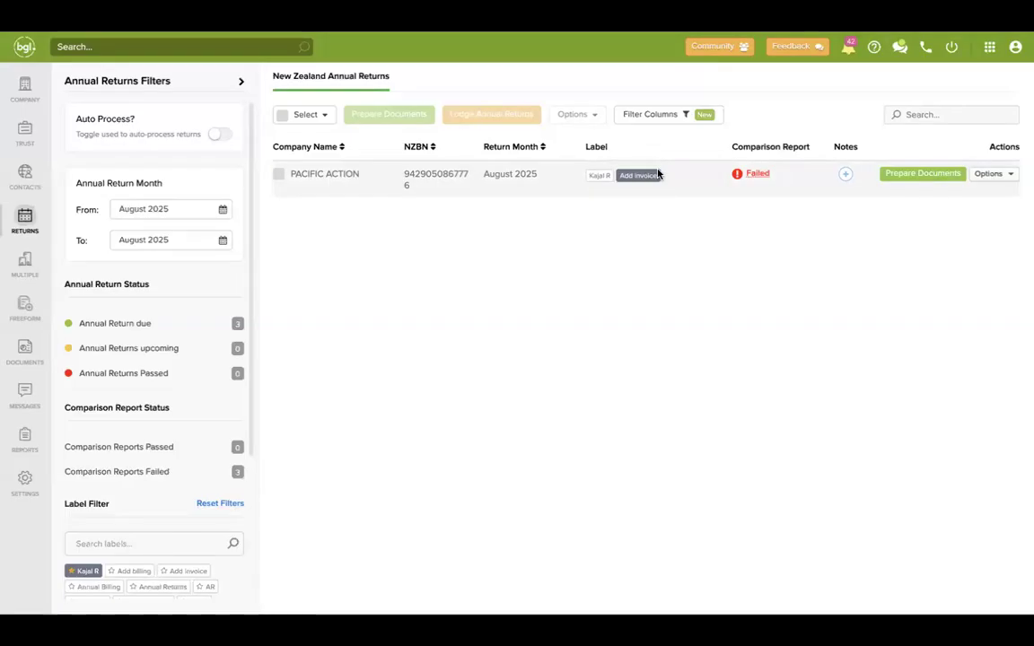
Export the comparison report for PACIFIC ACTION's August 2025 annual return.
click(759, 174)
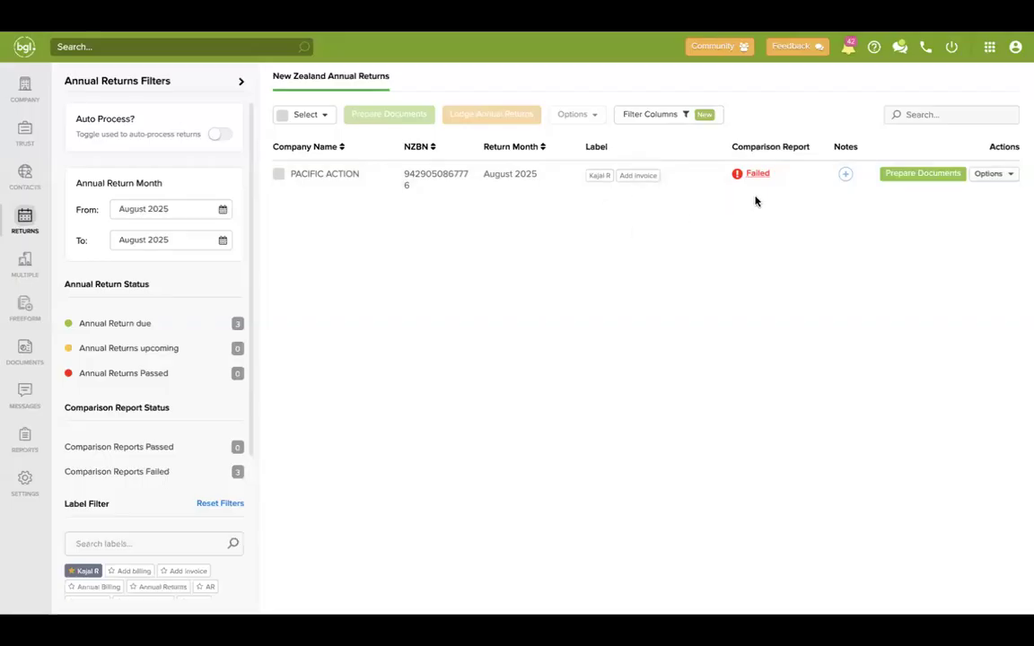
click(1006, 176)
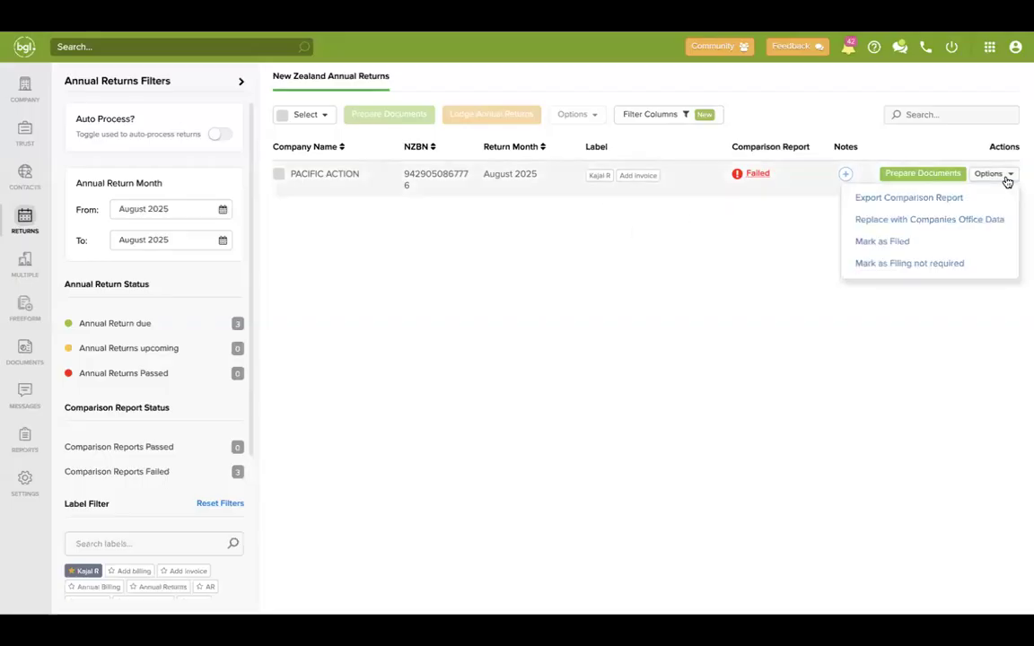
click(956, 198)
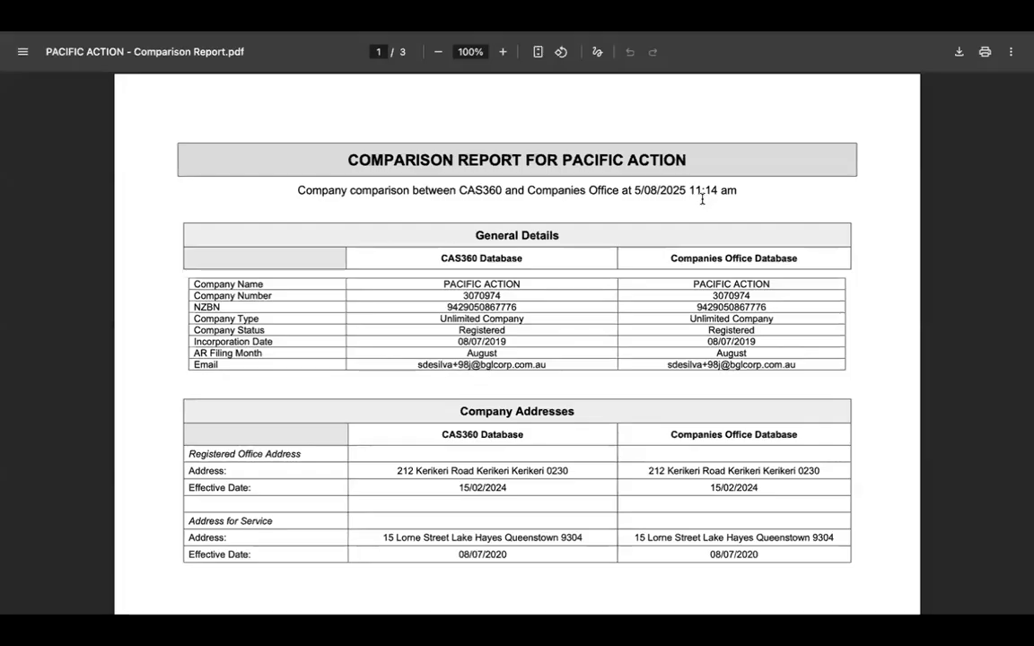
Examine the PACIFIC ACTION comparison report for differences in general details, addresses, officers and shareholdings between CAS360 and the Companies Office.
scroll(502, 166, down, 2)
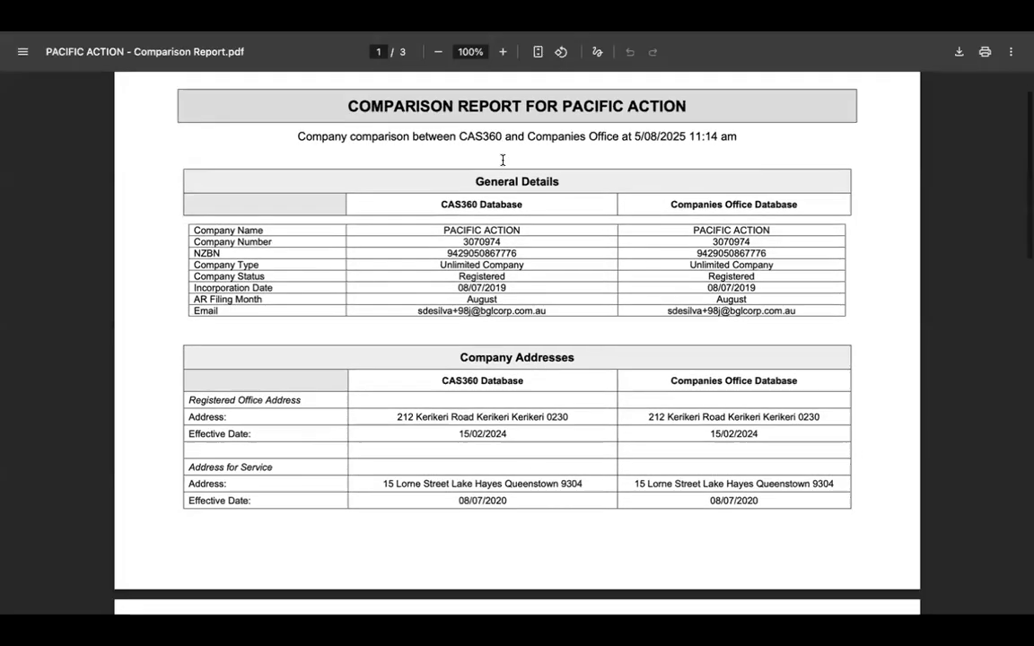
scroll(503, 160, down, 2)
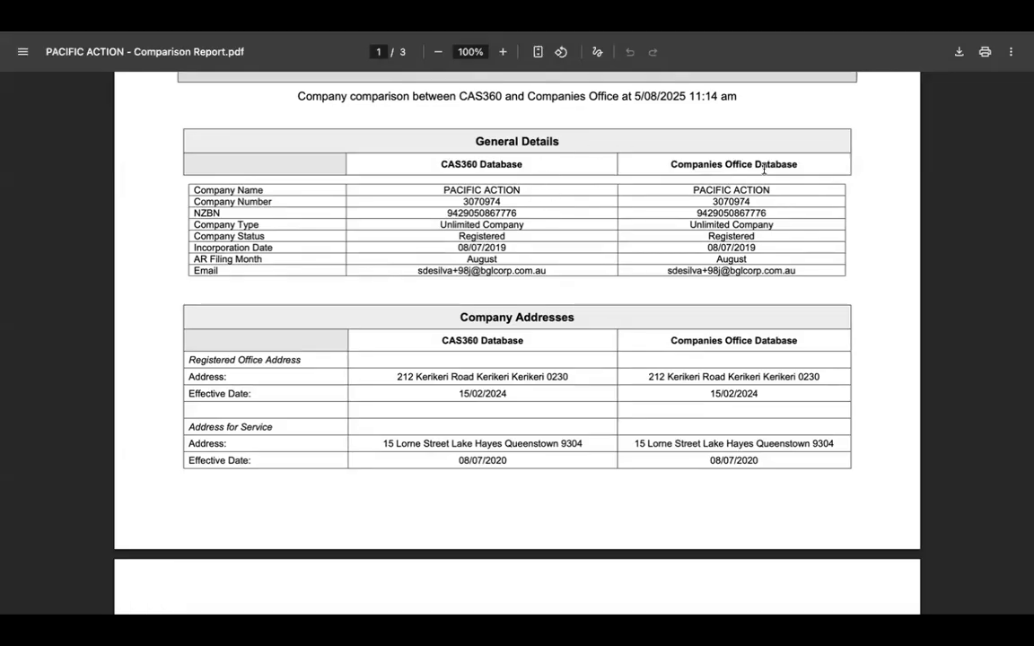
scroll(708, 238, down, 3)
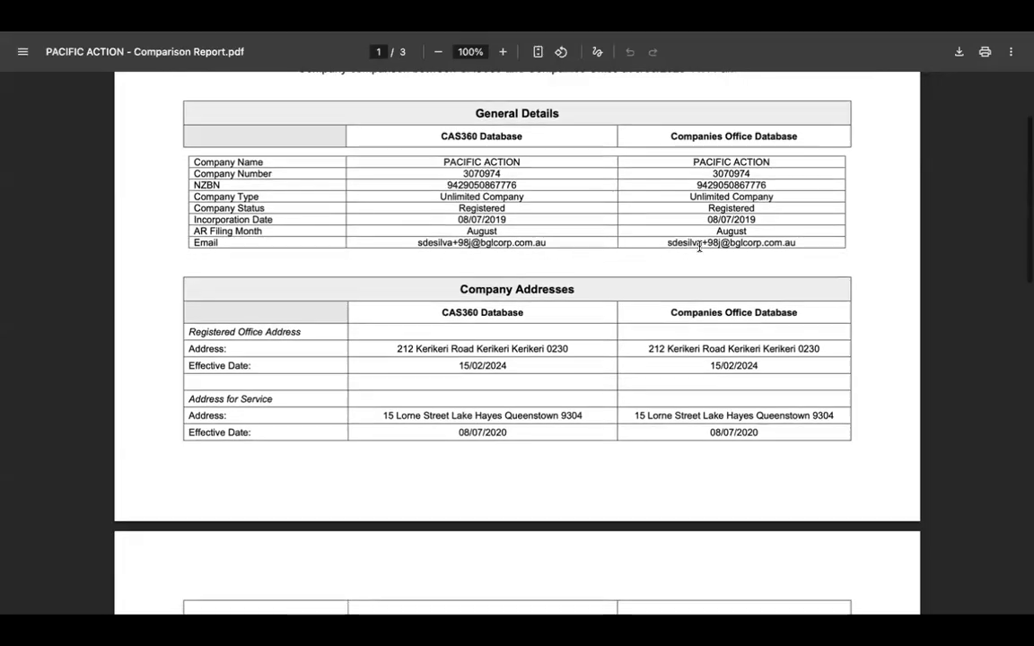
scroll(699, 246, down, 3)
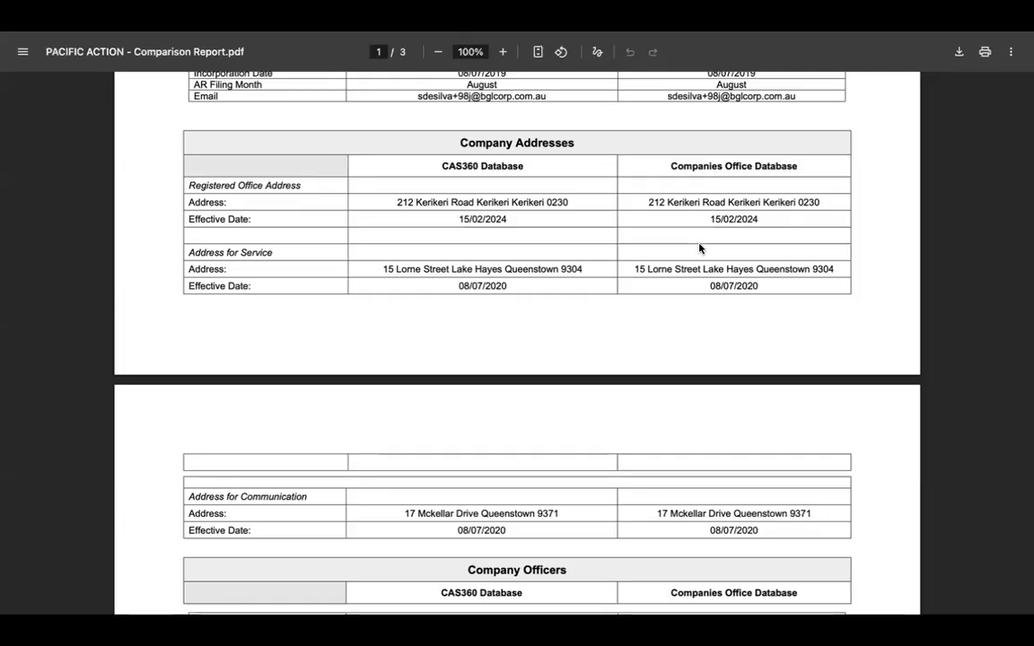
scroll(699, 246, down, 10)
scroll(699, 246, down, 8)
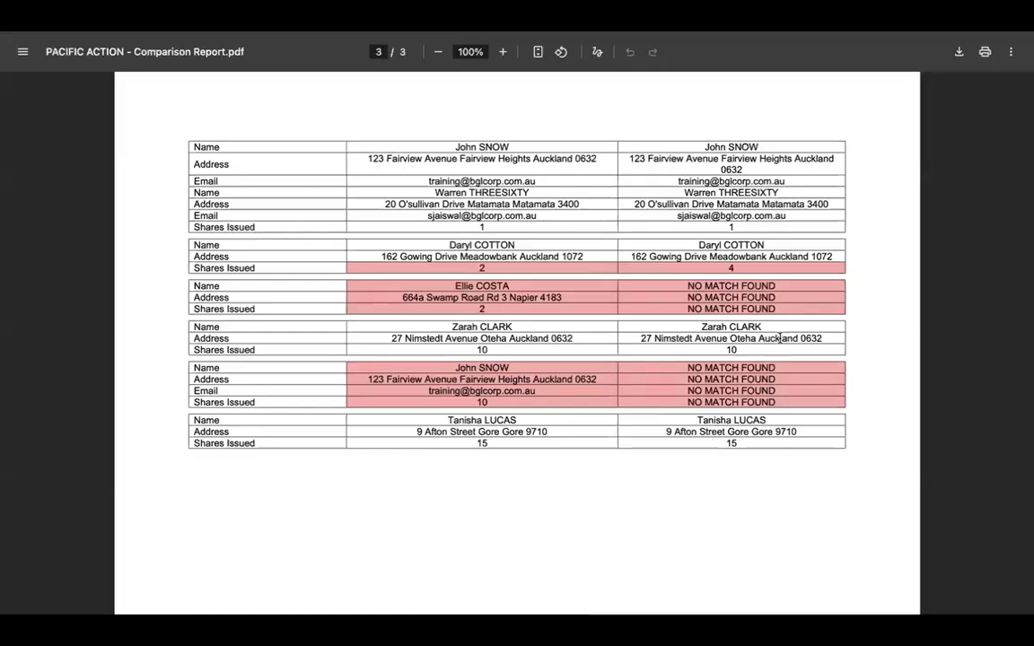
scroll(779, 338, down, 1)
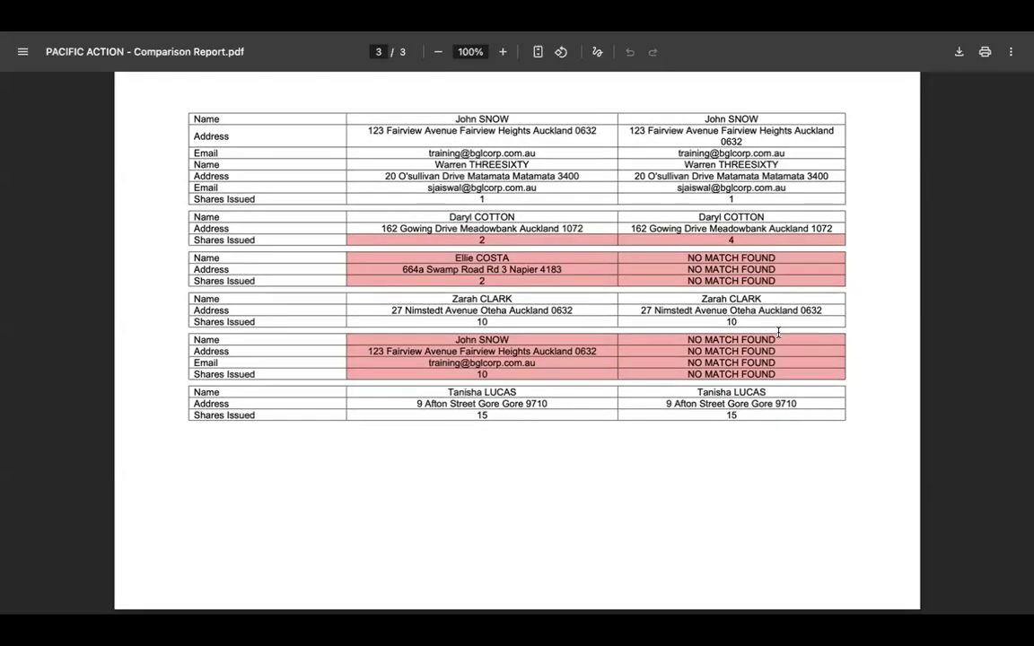
scroll(777, 333, up, 5)
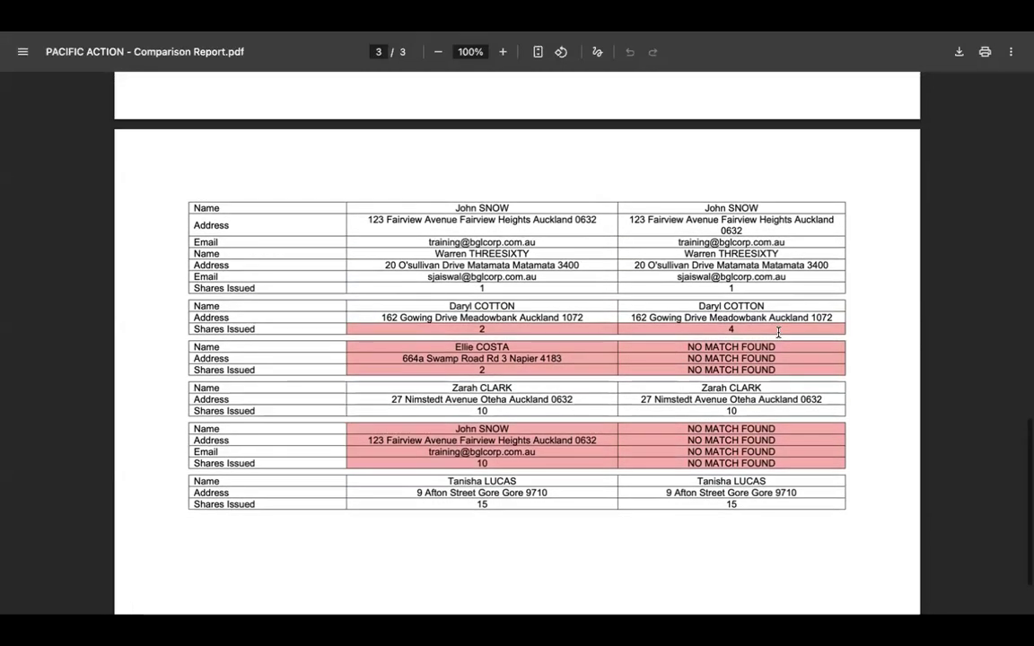
scroll(778, 333, up, 20)
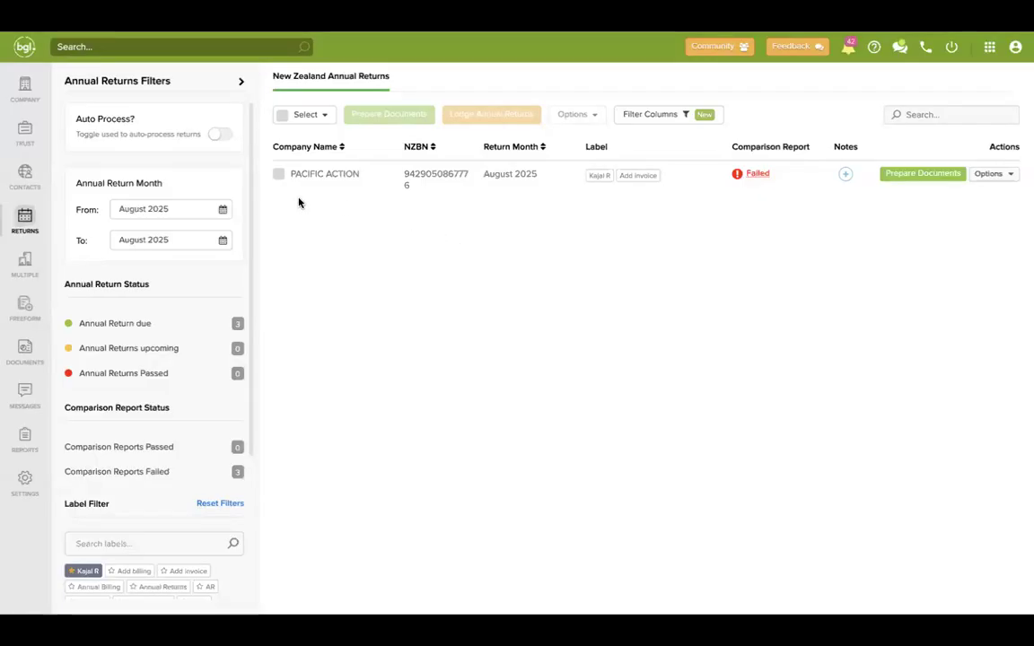
Remove the staff-name label filter from the annual returns list.
scroll(140, 387, down, 1)
click(72, 529)
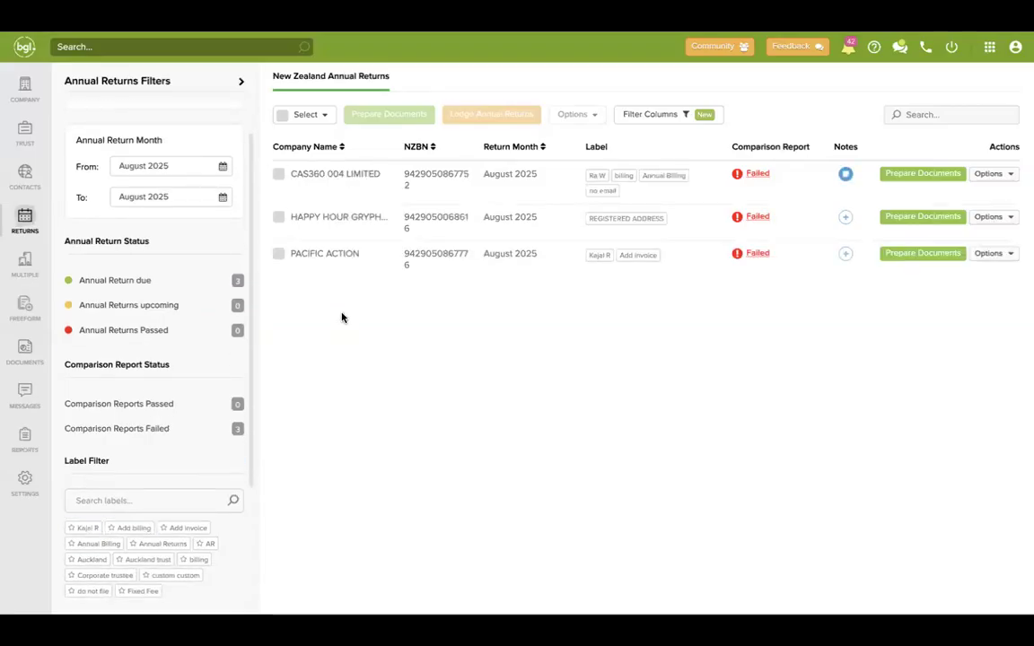
Select all listed annual returns together and clear the whole selection again.
click(324, 117)
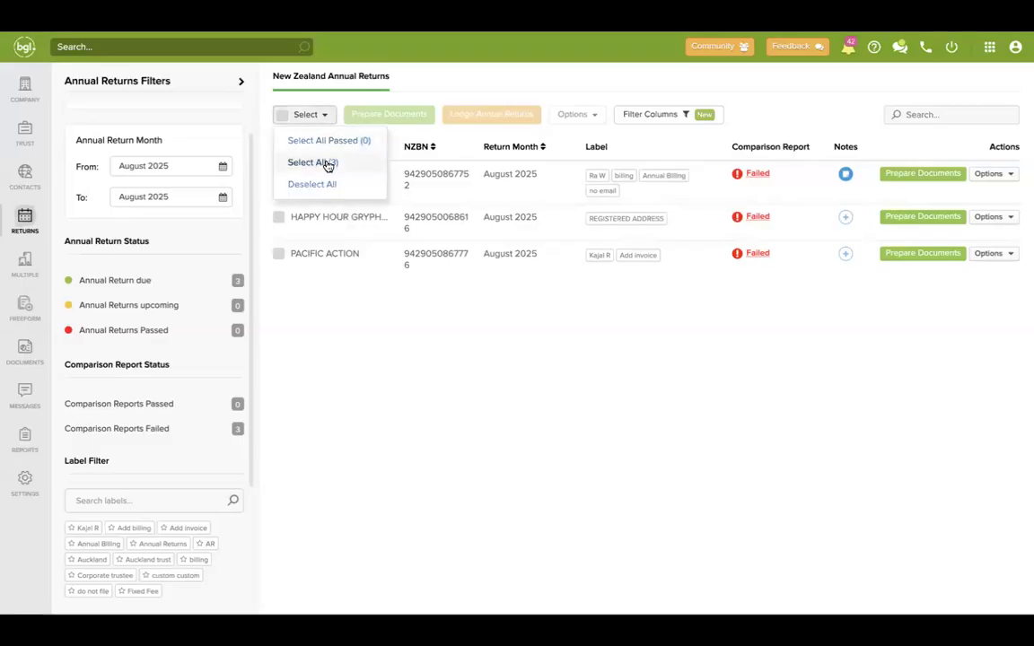
click(325, 162)
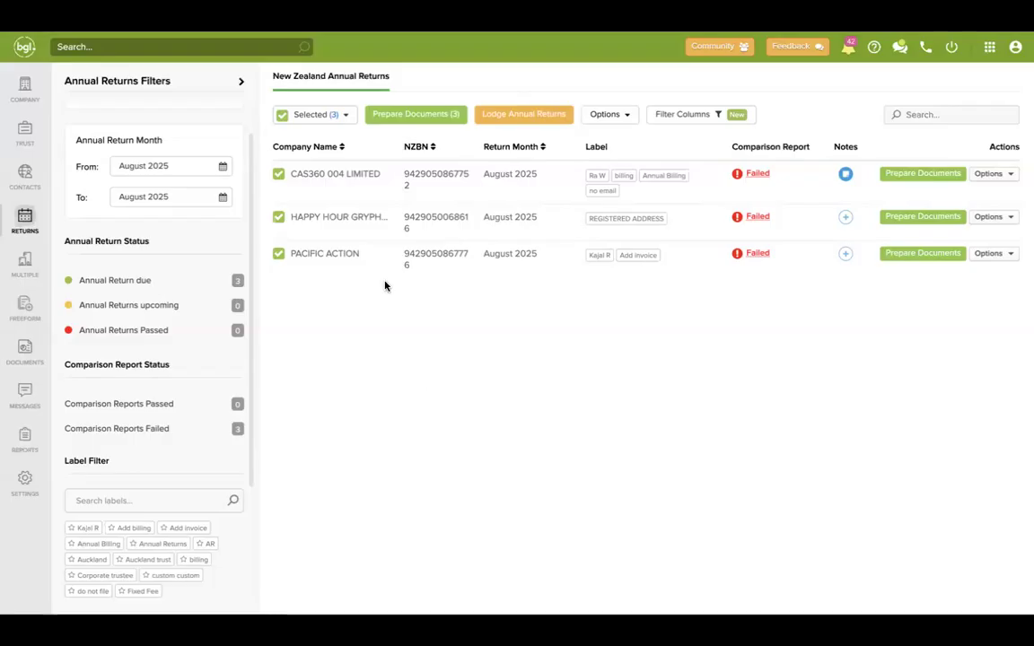
click(344, 123)
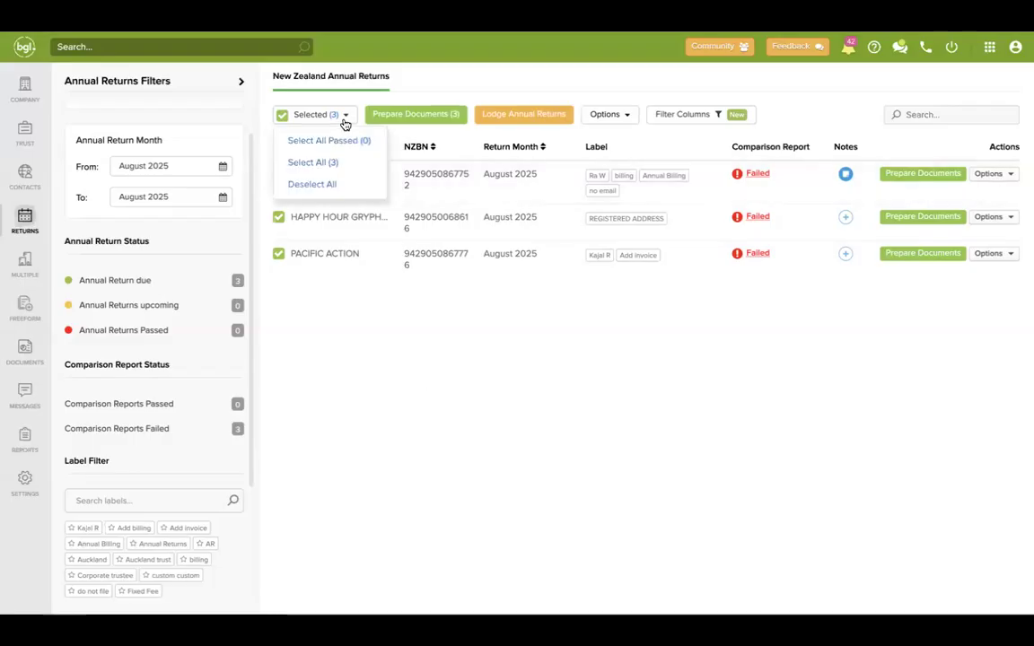
click(332, 184)
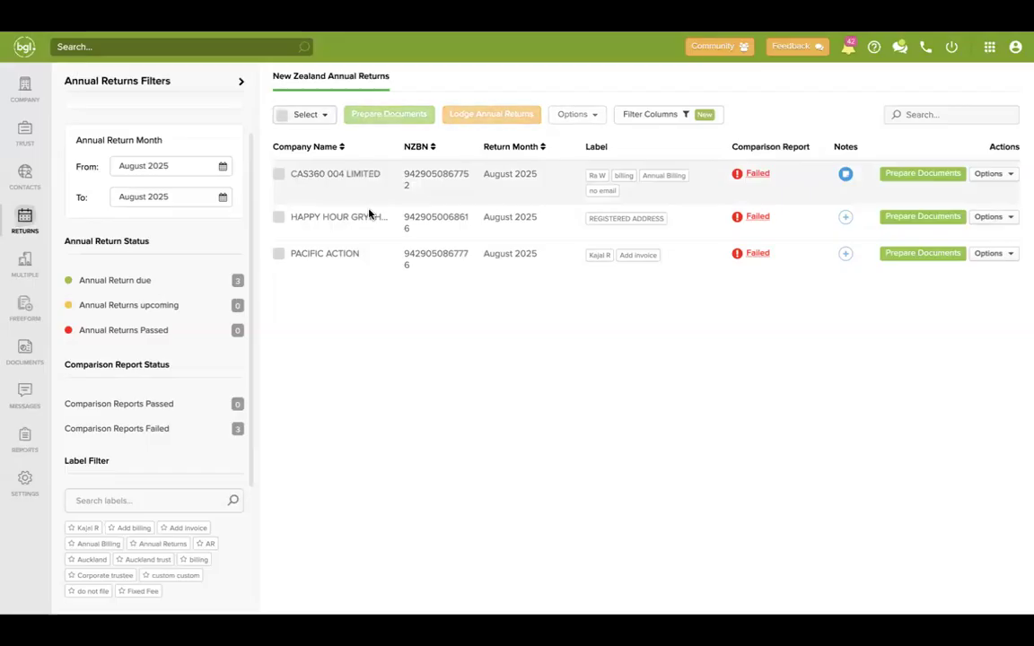
Select the PACIFIC ACTION annual return and start preparing its documents.
click(278, 254)
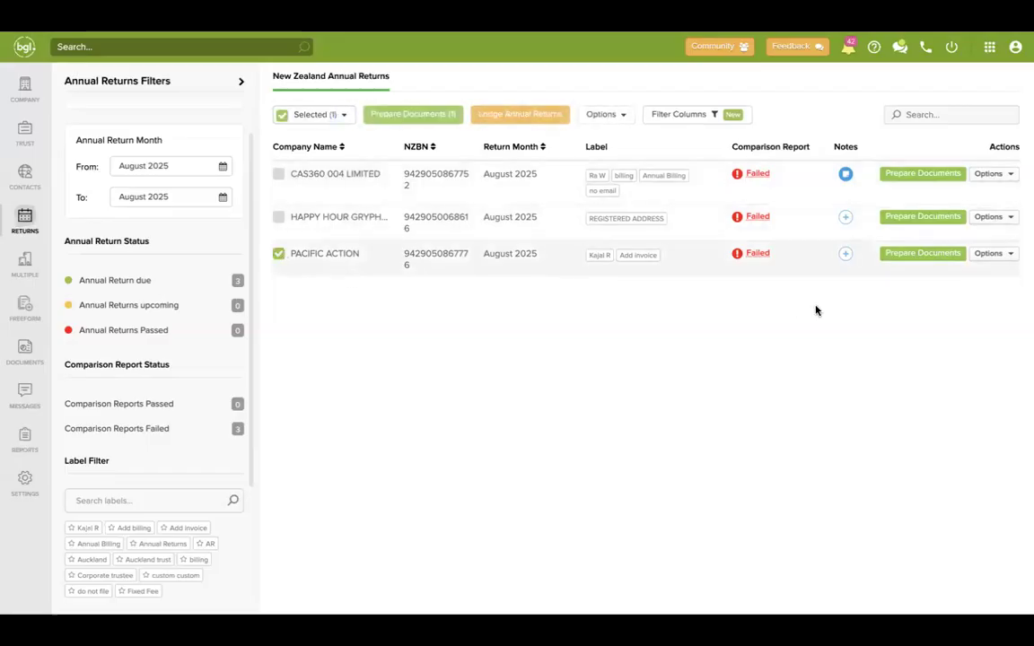
click(924, 253)
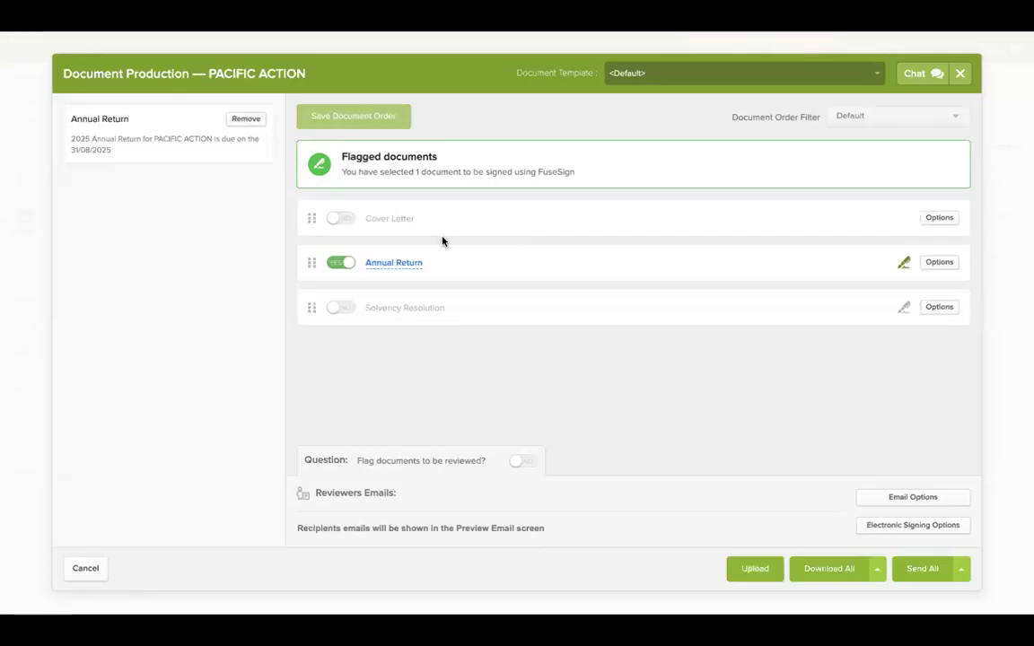
Open the Annual Return document for PACIFIC ACTION, read it through to the declaration and signature section, and close it.
click(400, 266)
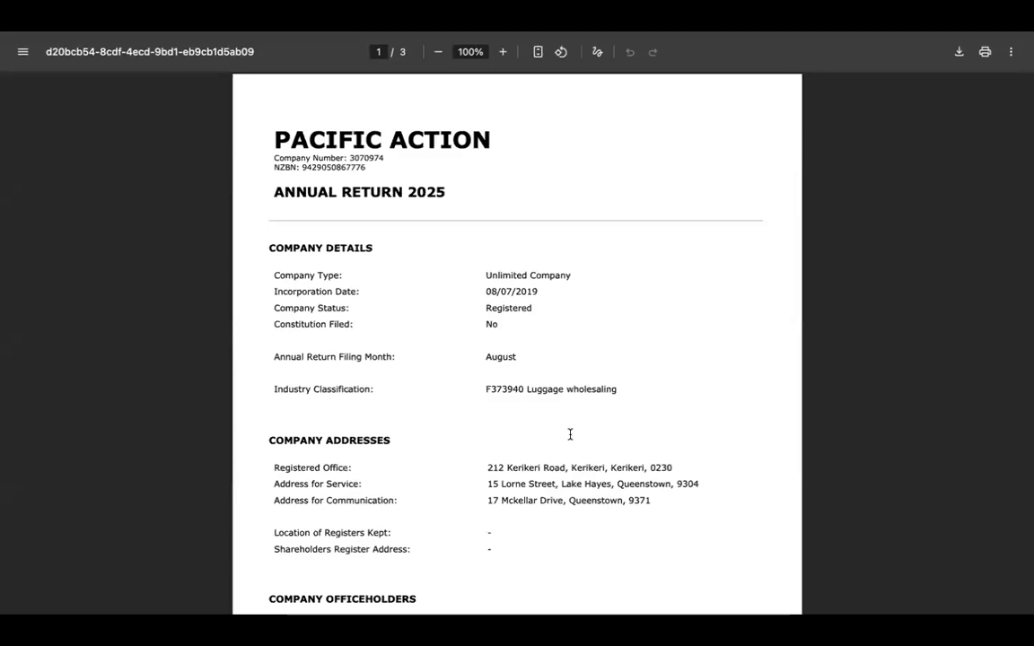
scroll(569, 434, down, 5)
scroll(547, 455, down, 8)
scroll(546, 456, down, 7)
scroll(546, 456, down, 3)
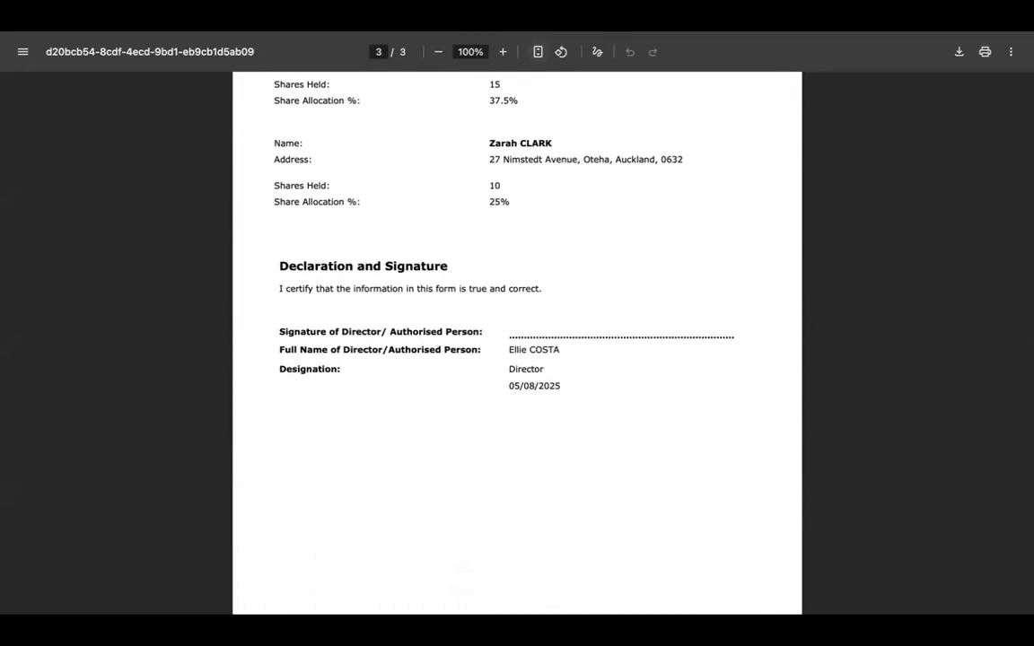
key(super+w)
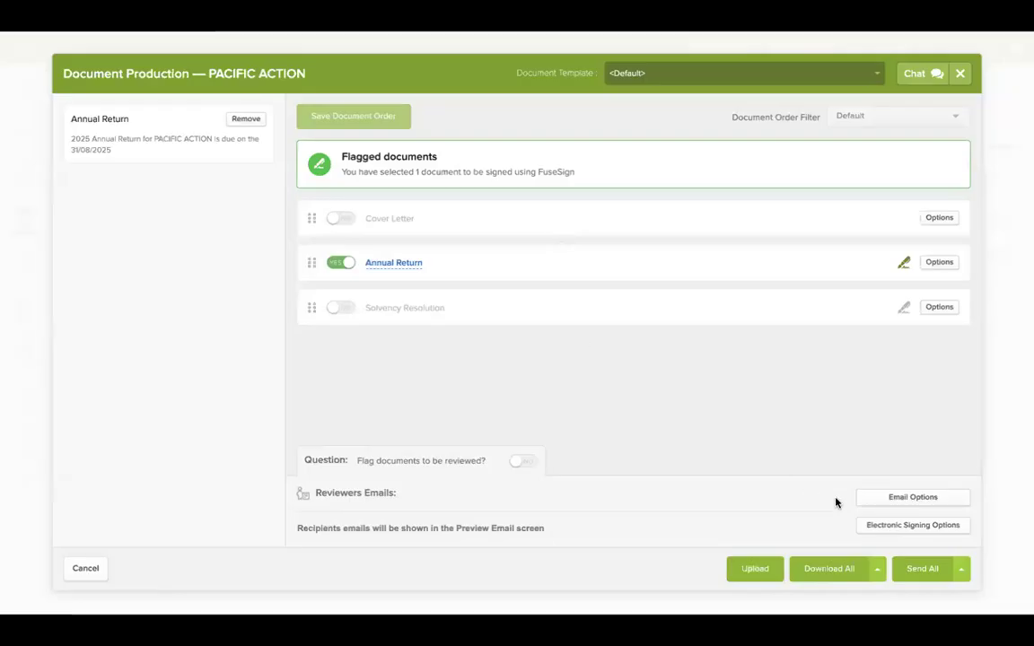
Check the electronic signing options for the FuseSign provider and signer, and save them.
click(883, 527)
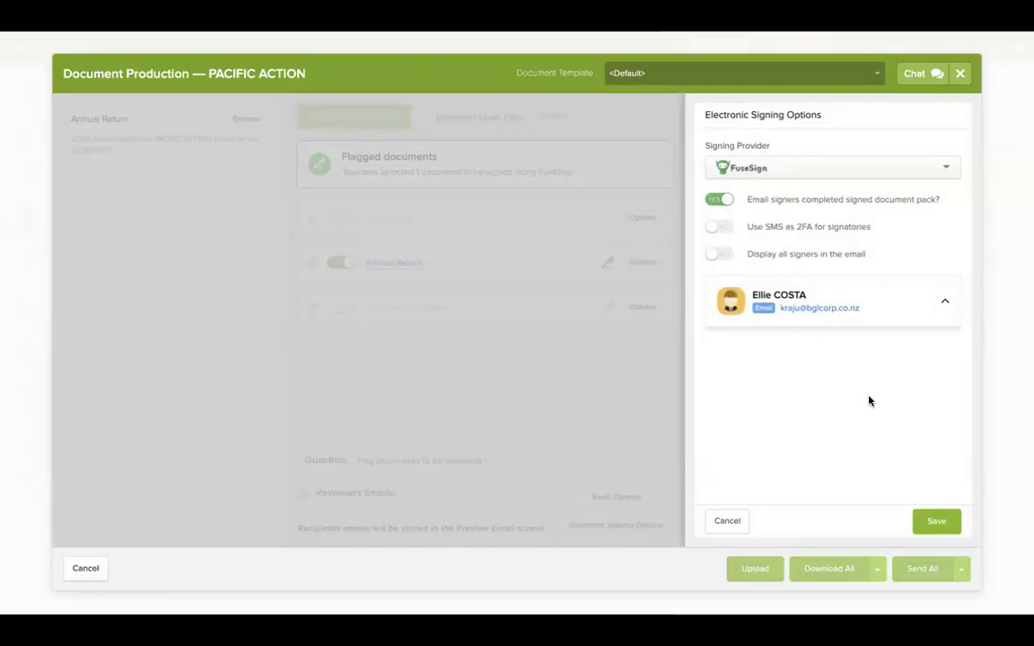
click(937, 520)
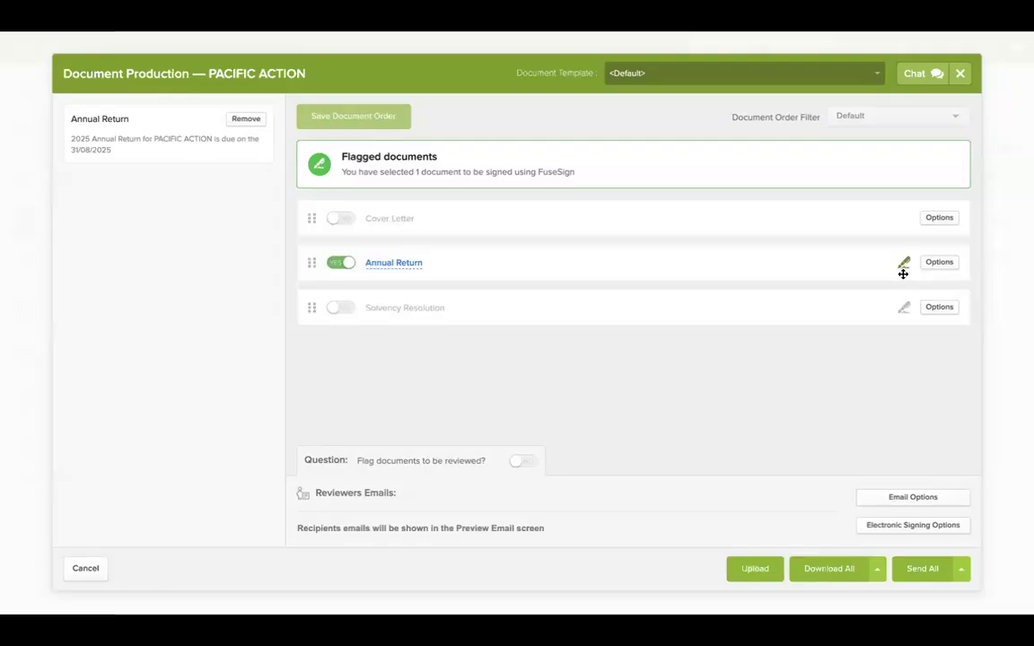
Include the Cover Letter and Solvency Resolution in the document pack and exclude both again.
click(344, 221)
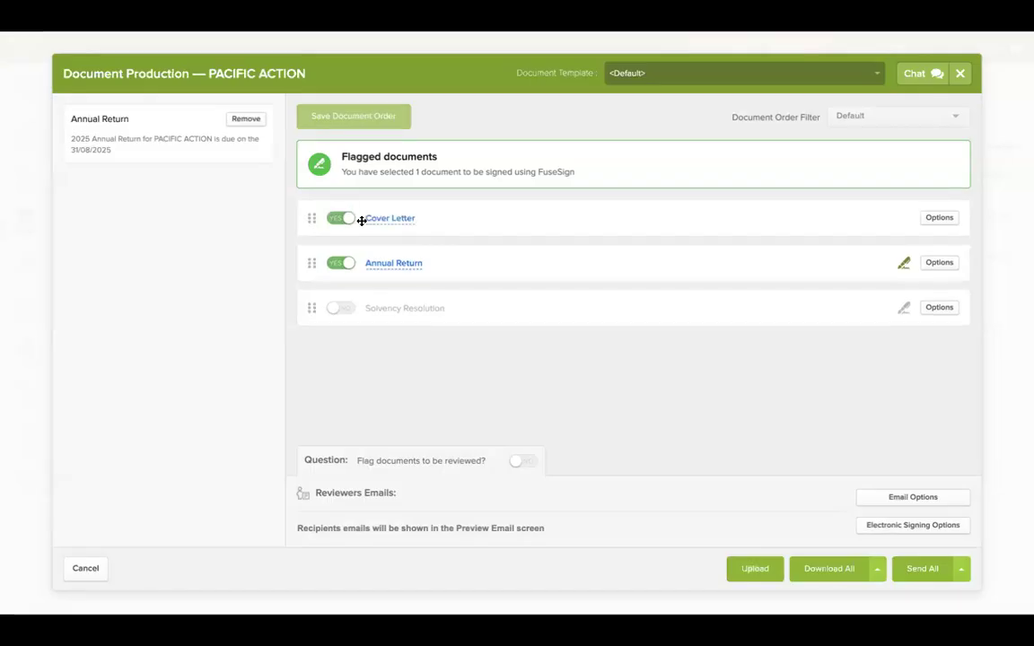
click(342, 311)
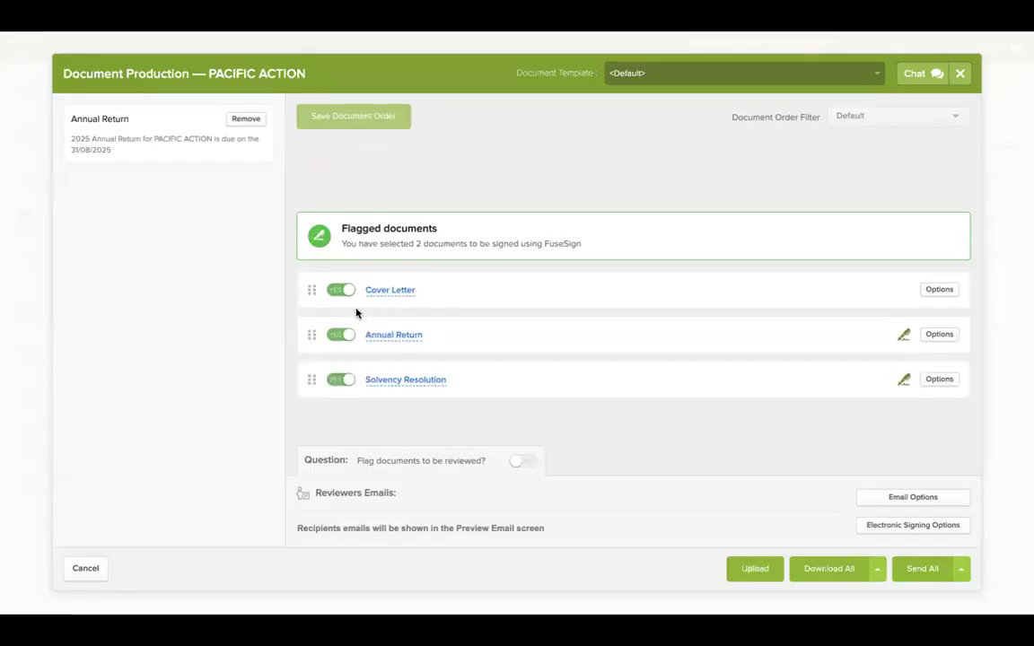
click(345, 380)
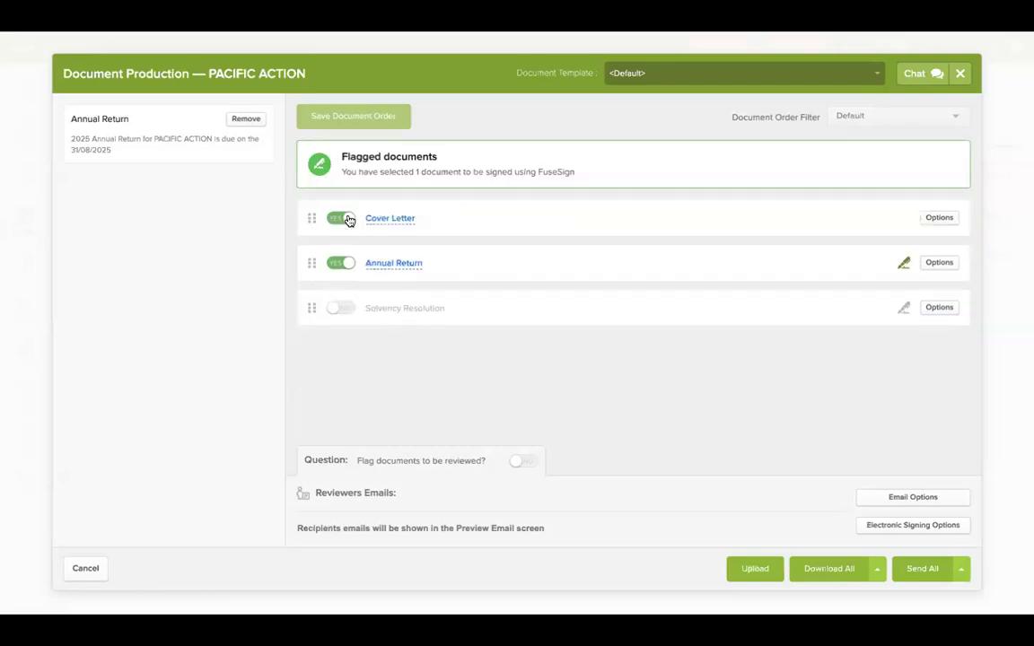
click(349, 221)
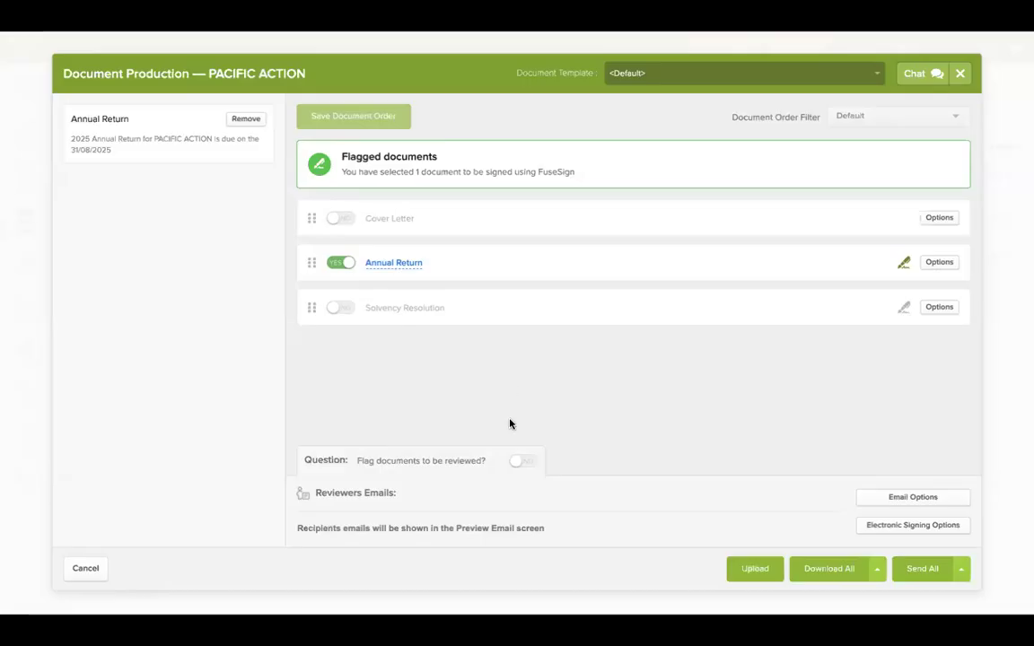
Flag the documents for review, look at the available reviewer emails and turn the review flag off again.
click(519, 461)
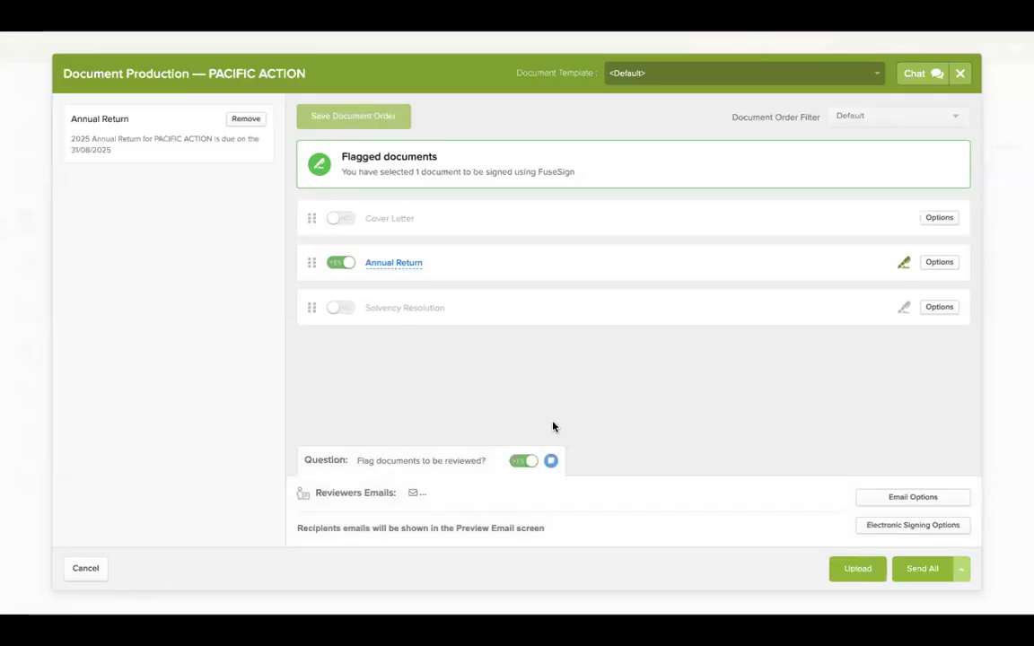
click(451, 491)
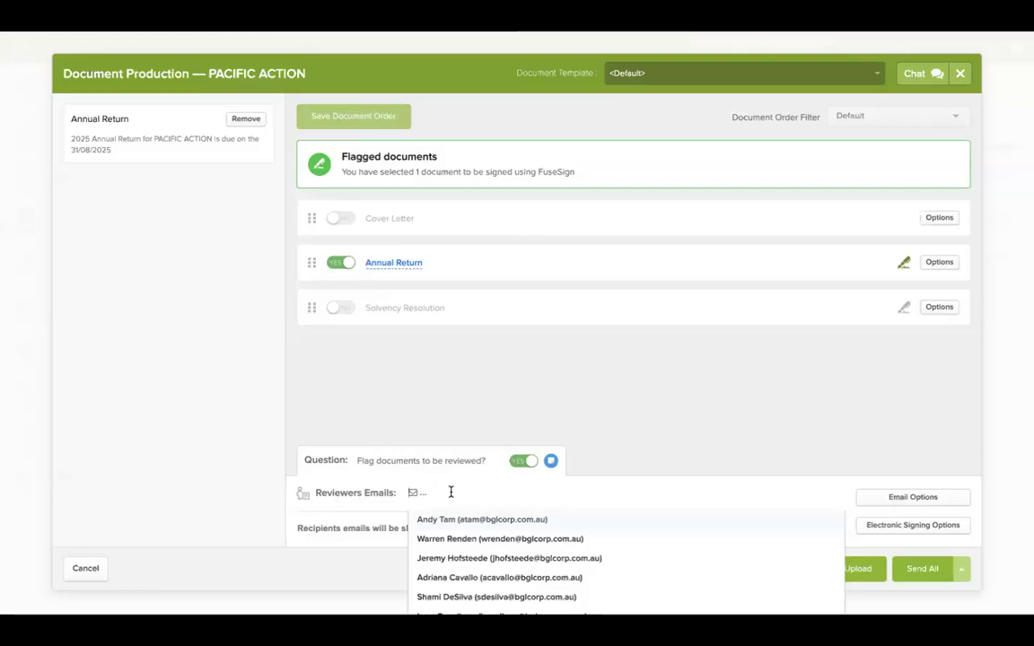
click(556, 395)
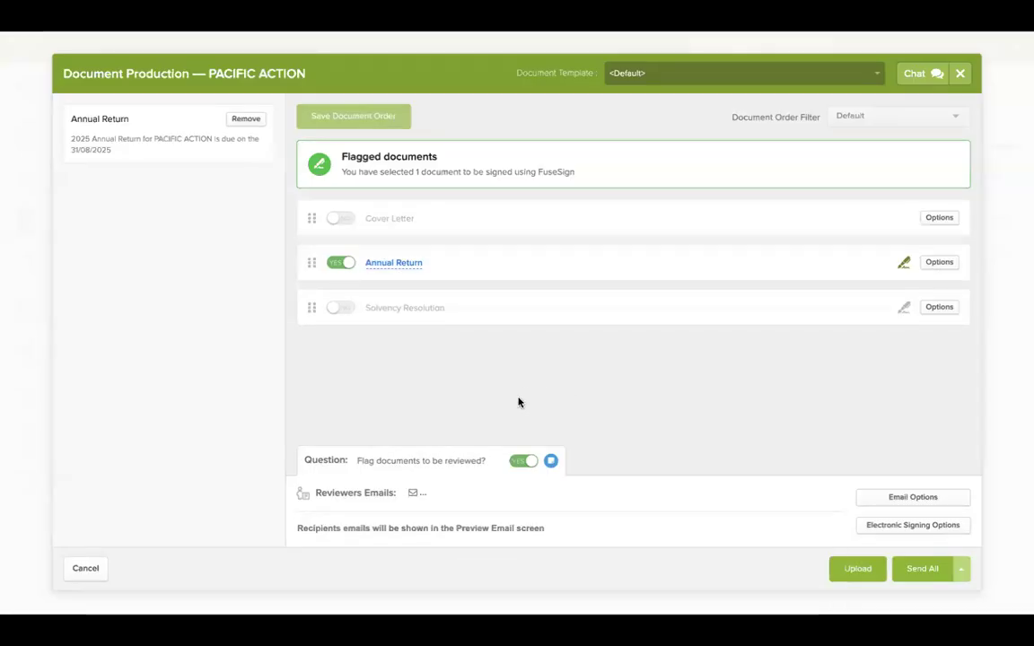
click(531, 462)
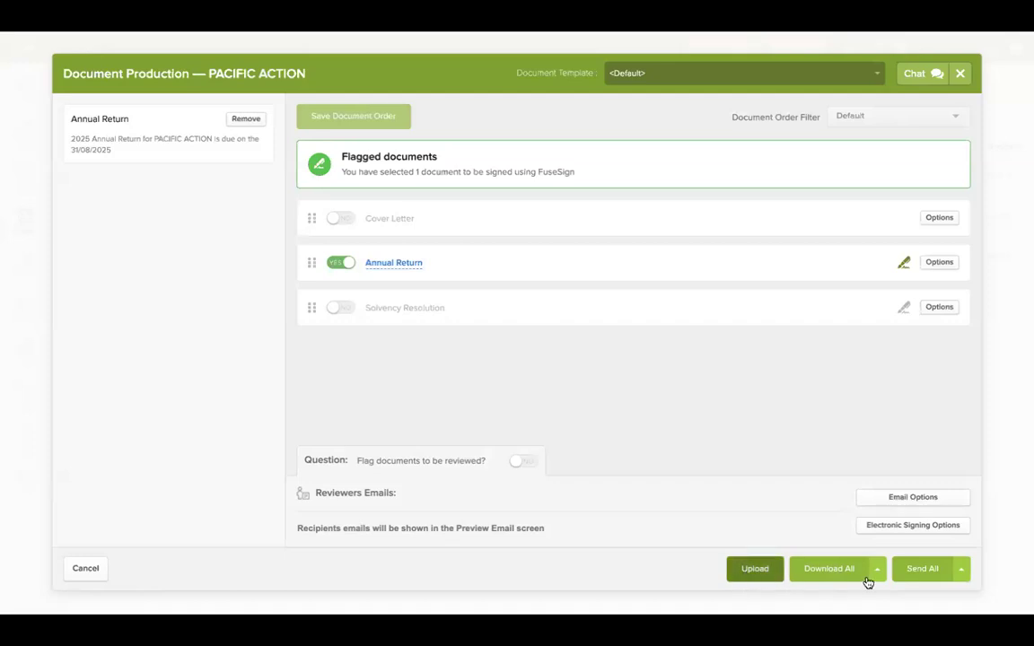
Bring up the email preview for sending all documents and set its subject to "Annual Return 2025".
click(924, 569)
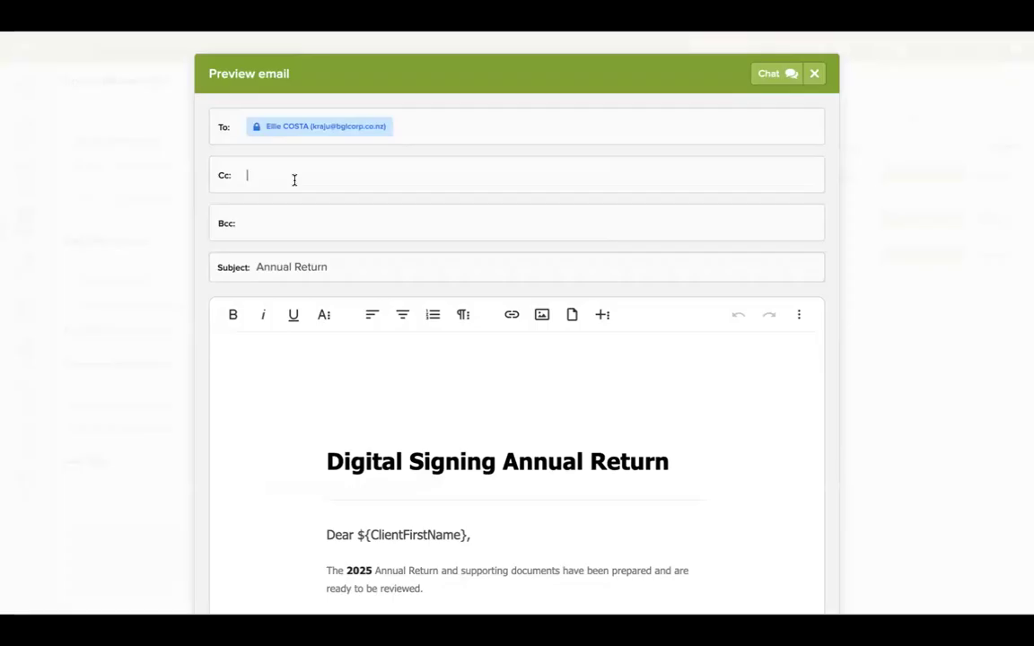
click(274, 216)
click(353, 264)
text(202)
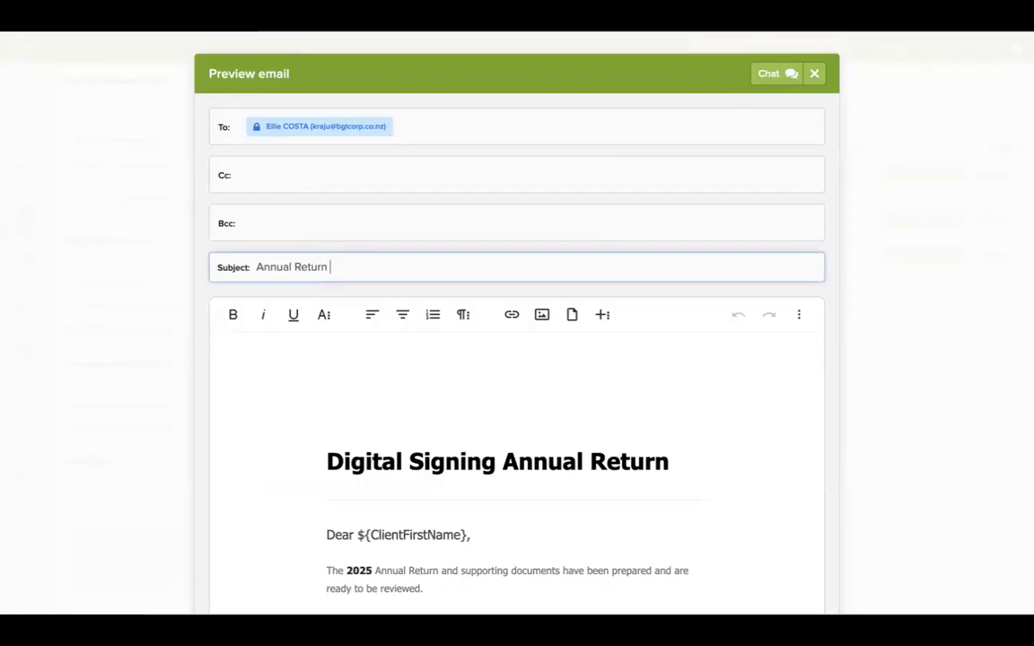
text(5)
Change the heading in the email body to "Digital Signing Annual Return 2025".
click(671, 461)
text(2025)
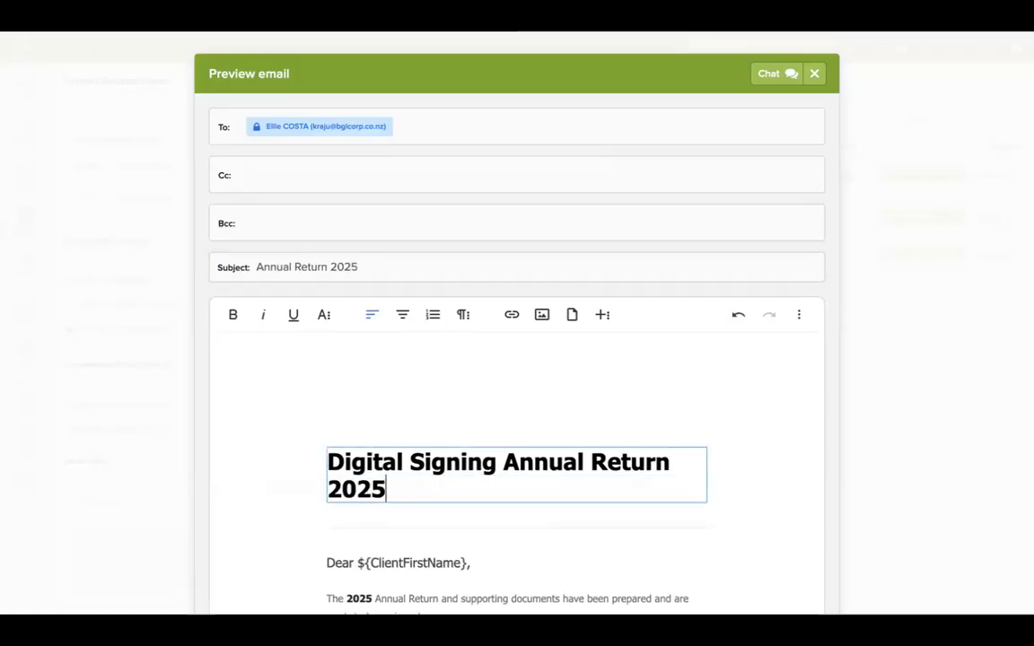
scroll(782, 361, down, 1)
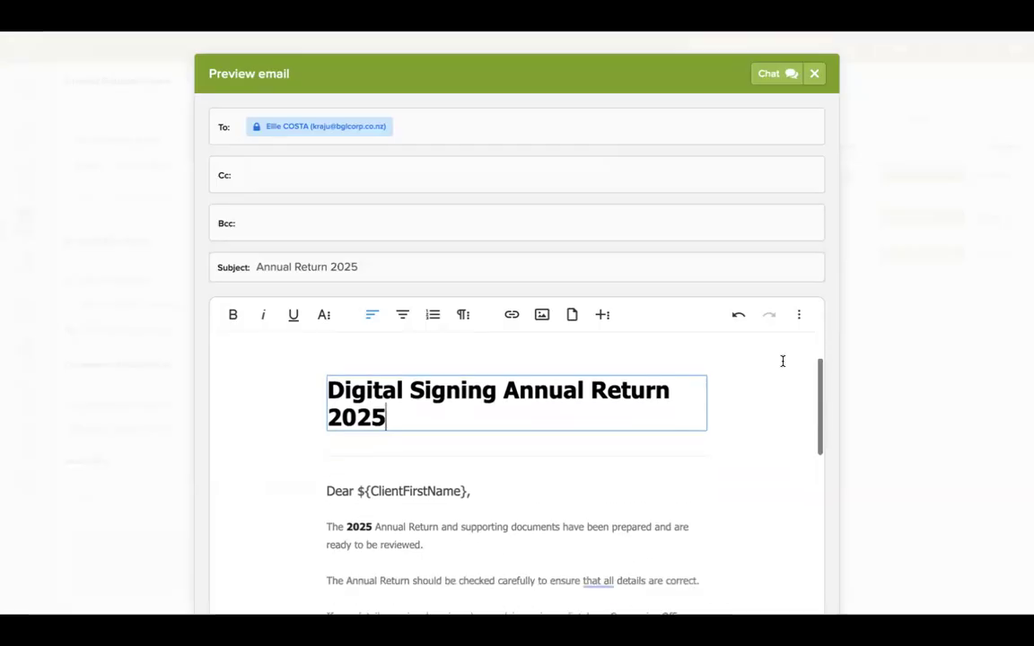
Examine the email body from the greeting through the Review Documents link, the sign-off and the due date line.
click(756, 414)
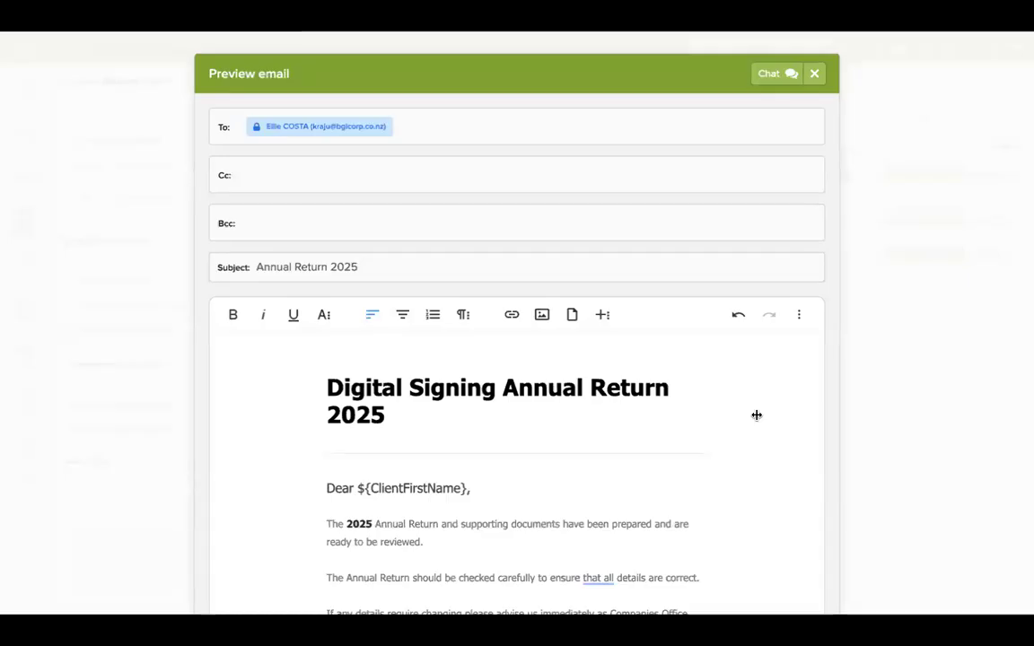
scroll(738, 342, down, 3)
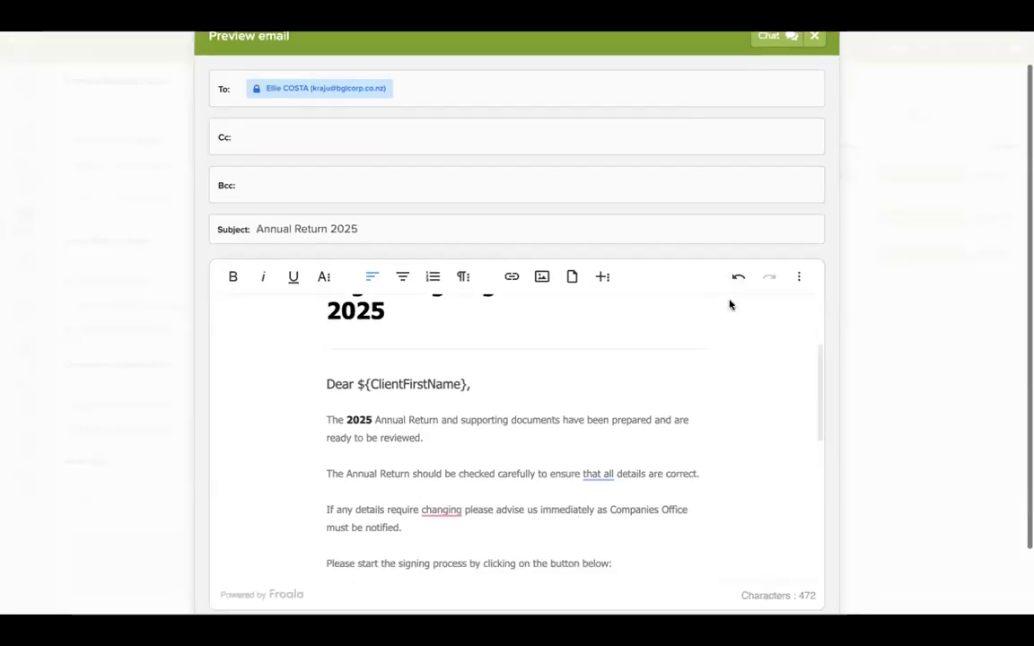
scroll(728, 305, down, 3)
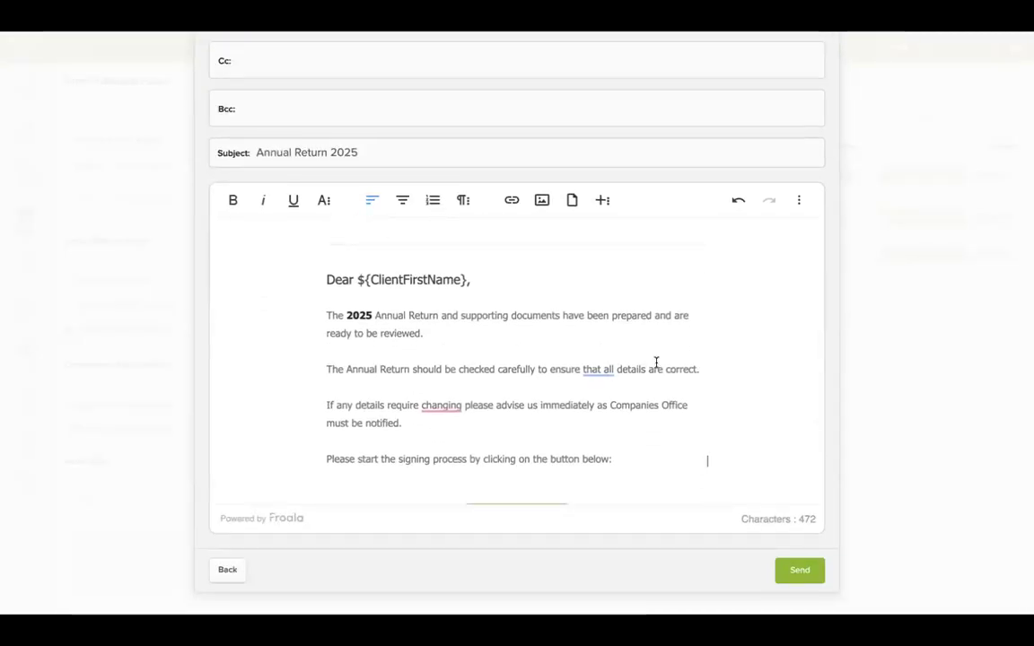
scroll(656, 363, down, 1)
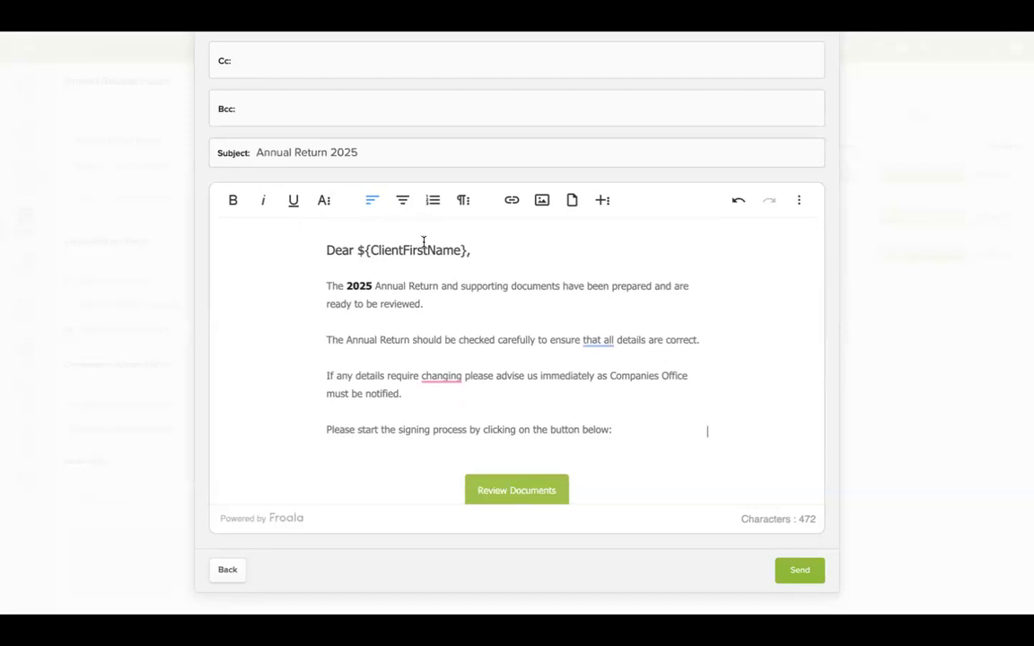
scroll(553, 153, up, 2)
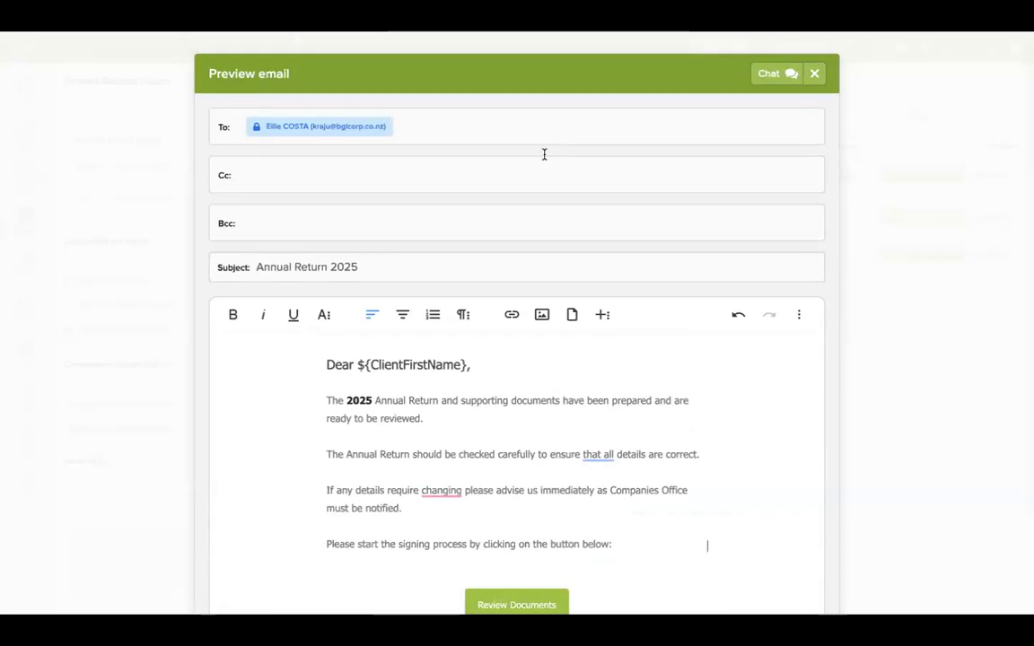
scroll(543, 334, down, 2)
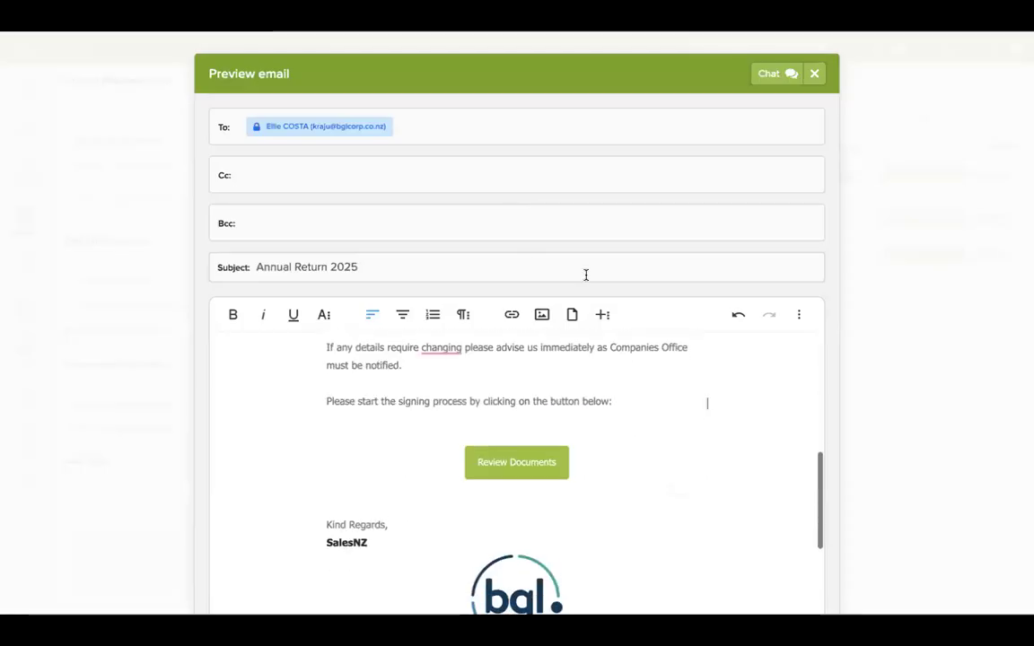
scroll(586, 275, down, 2)
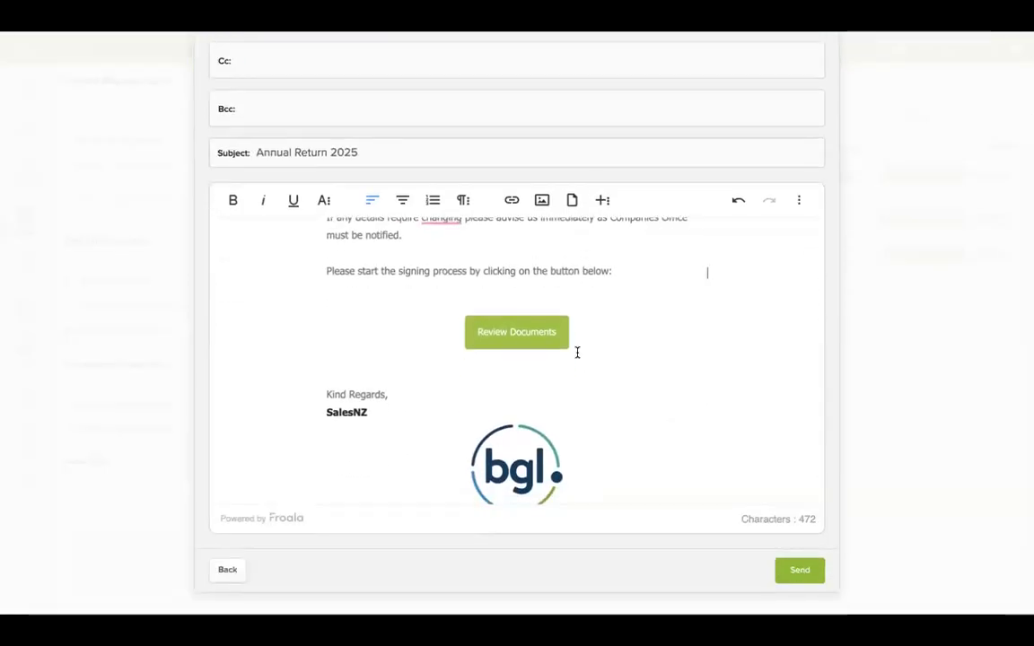
scroll(577, 353, down, 1)
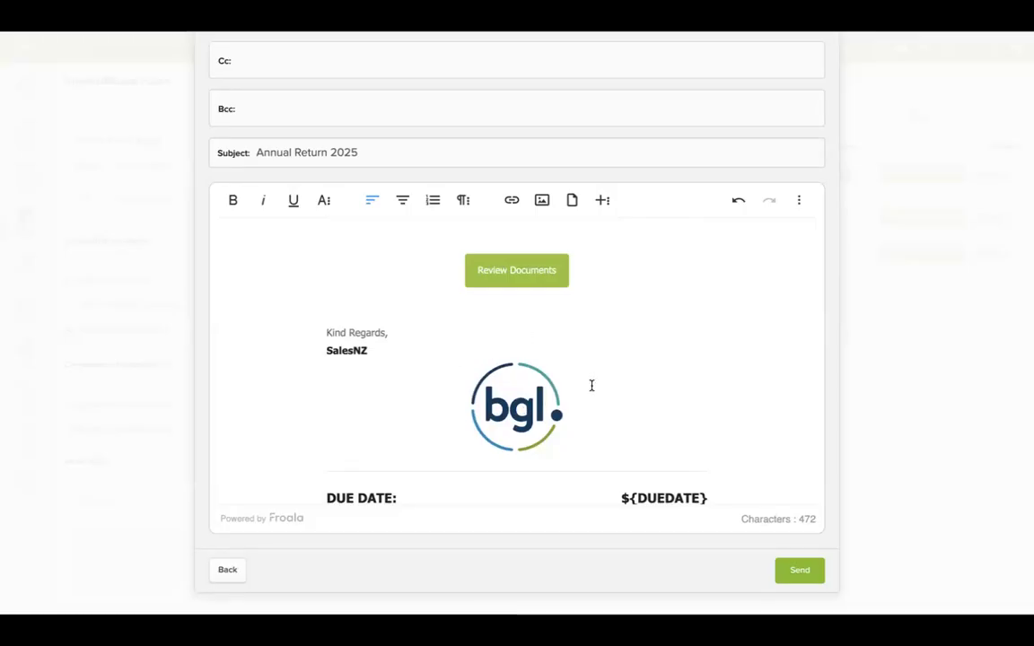
scroll(591, 385, down, 2)
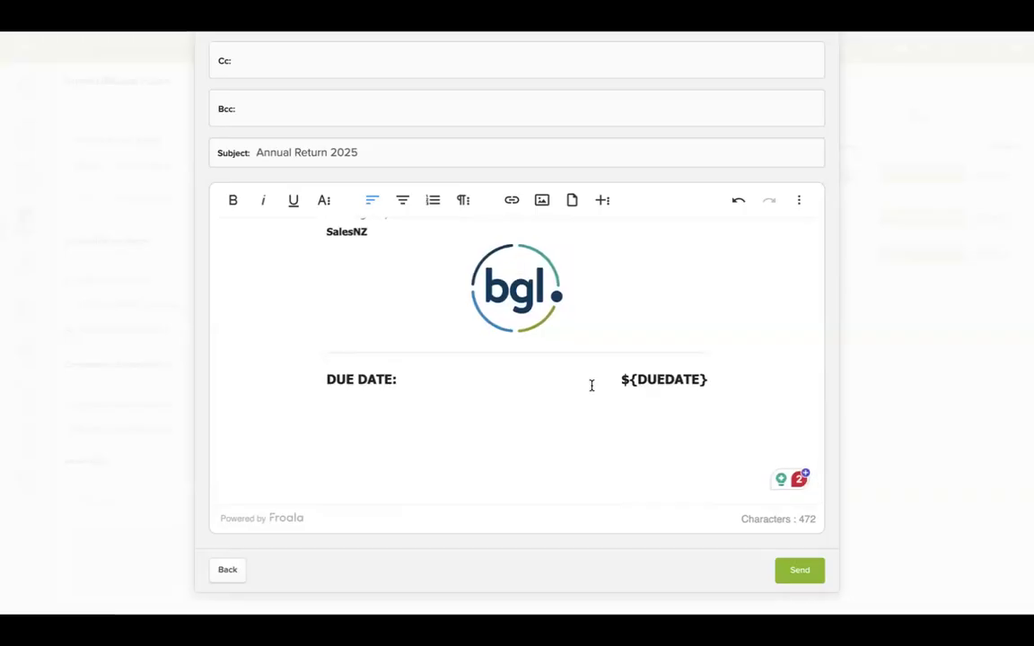
scroll(685, 376, up, 2)
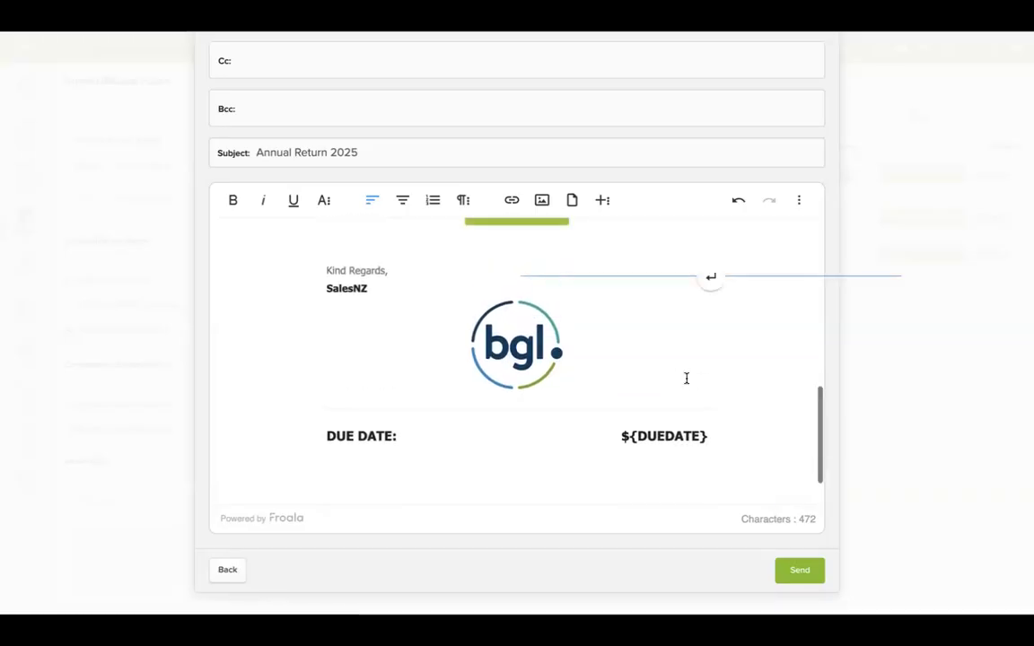
Send the annual return email for digital signing and bring up the global documents list.
click(796, 574)
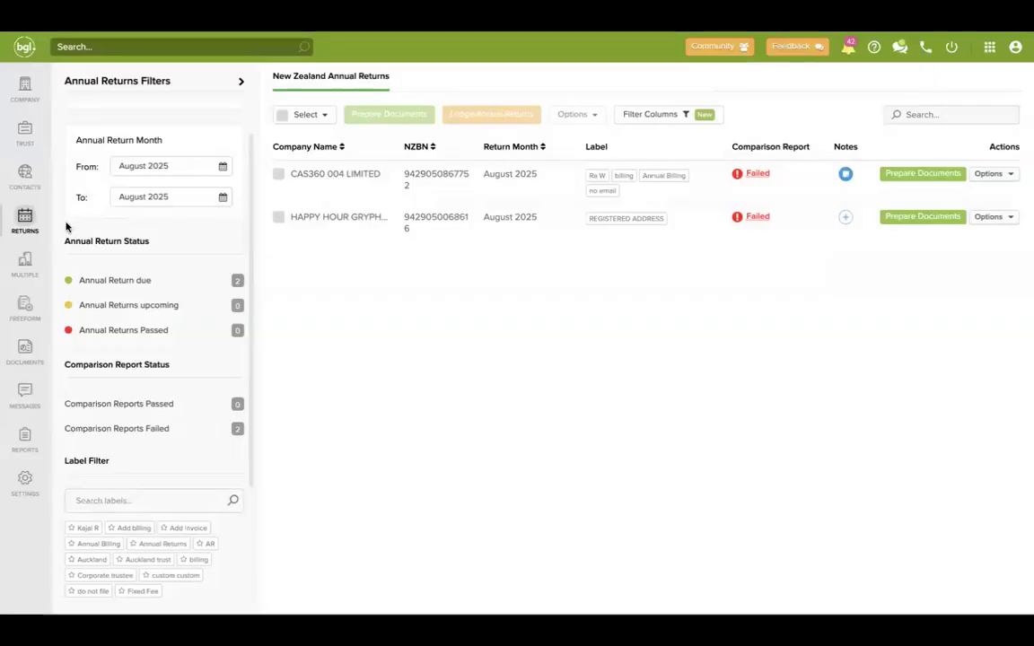
click(20, 349)
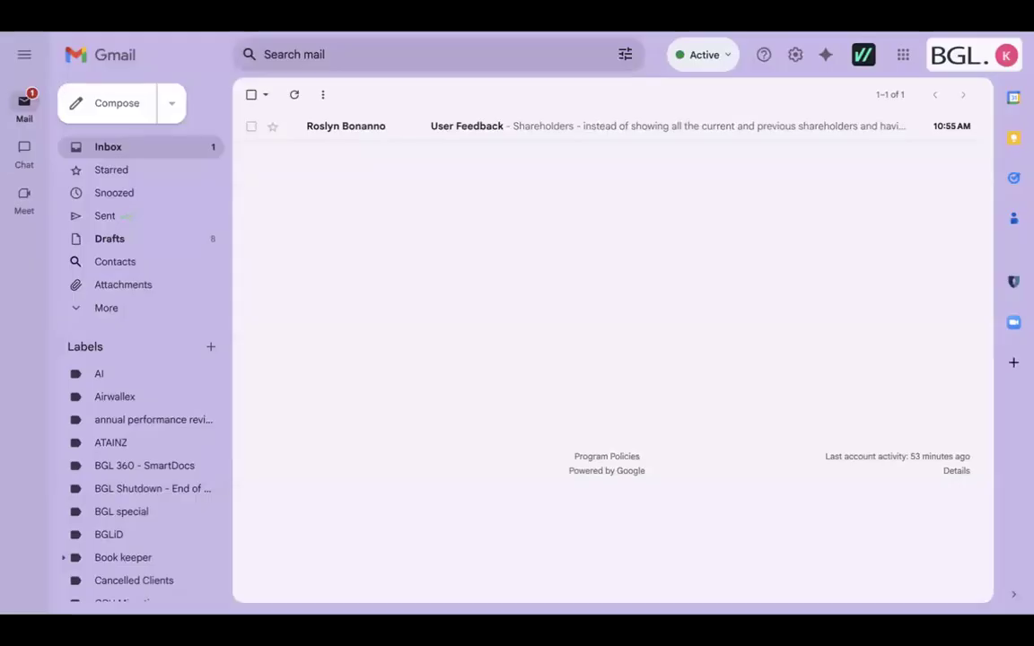
Switch to Gmail, refresh the inbox and read through the received "Annual Return 2025" email.
click(293, 97)
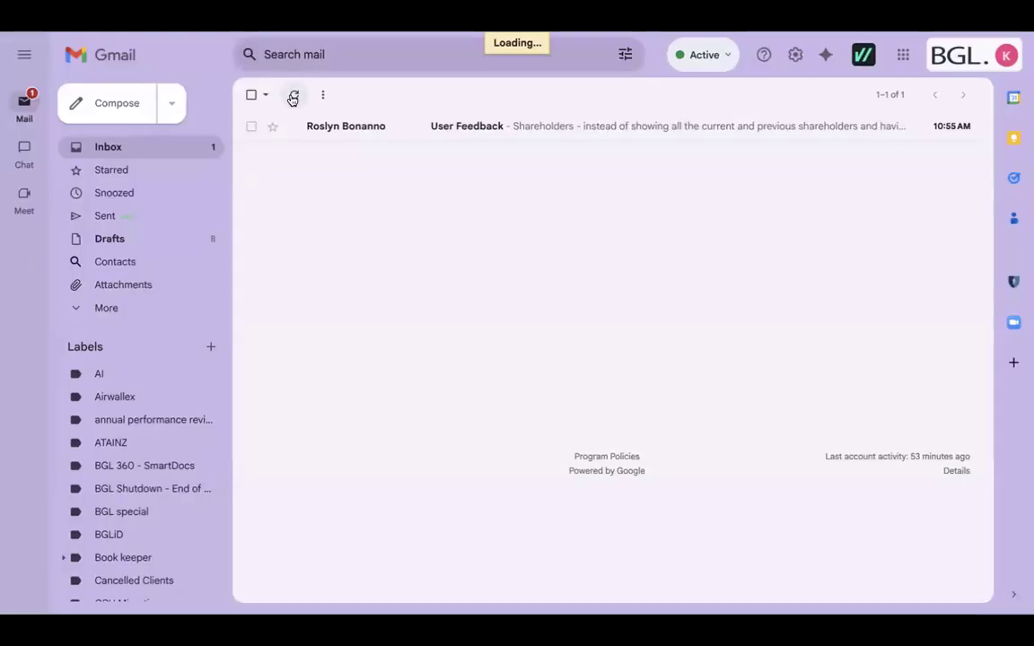
click(362, 132)
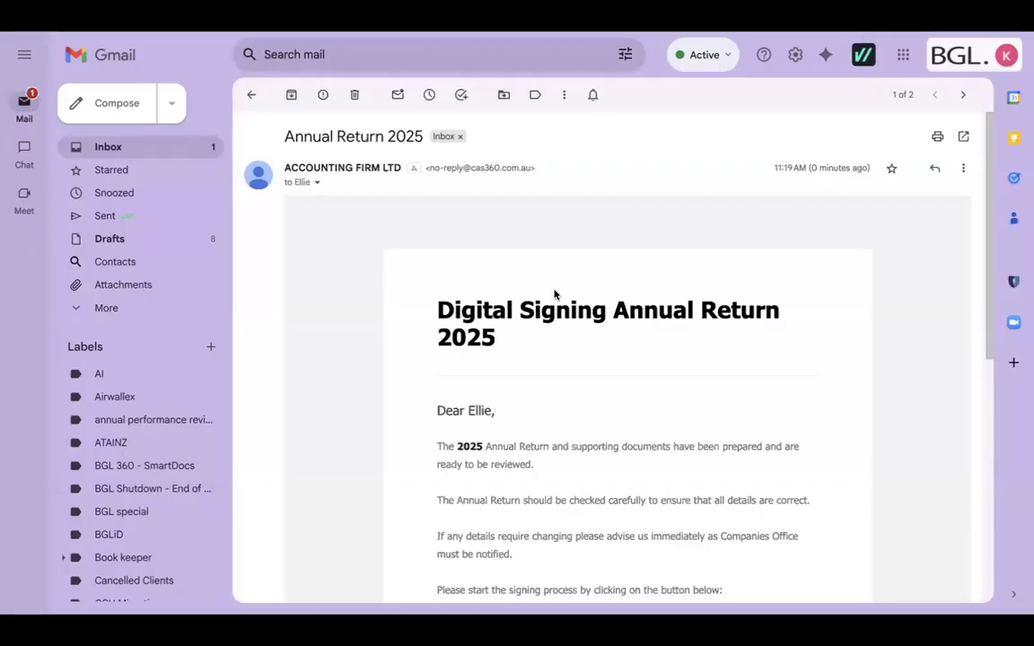
scroll(553, 294, down, 1)
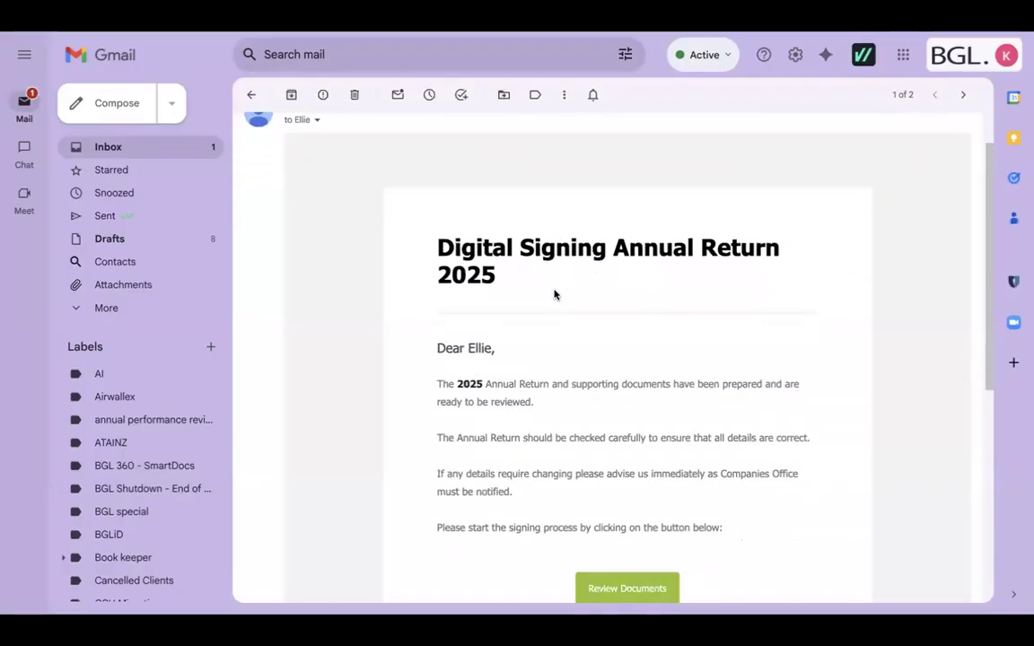
scroll(554, 294, up, 1)
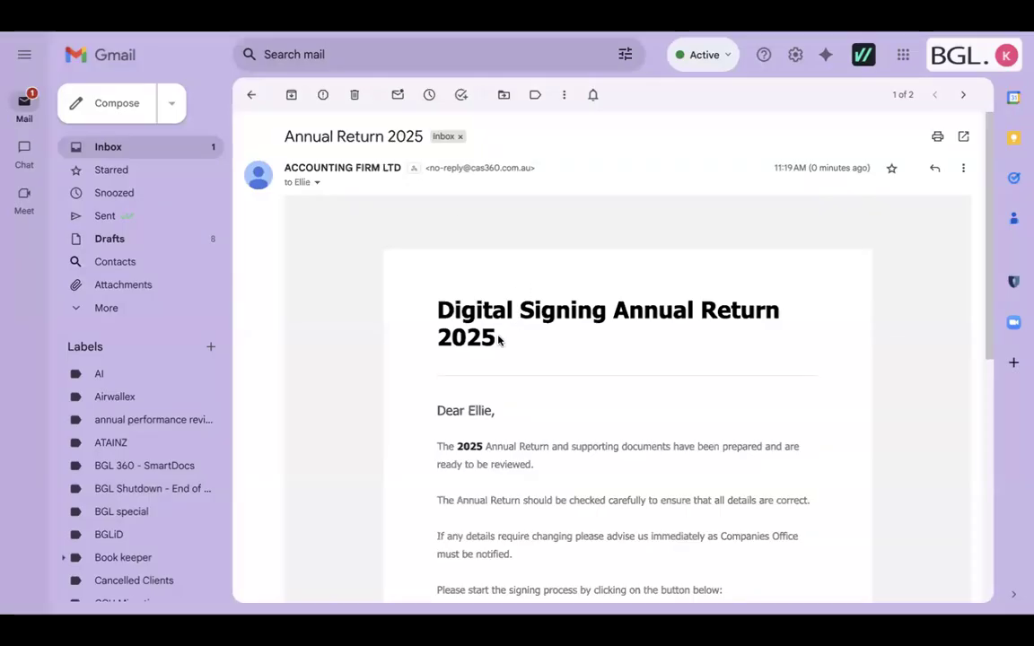
scroll(450, 214, down, 1)
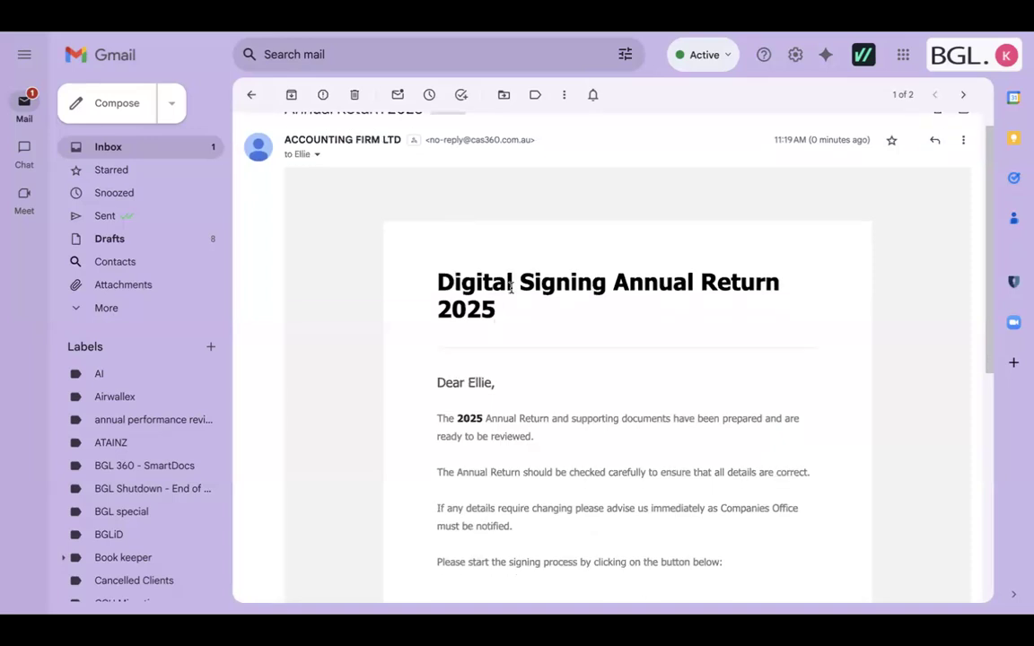
scroll(511, 287, down, 3)
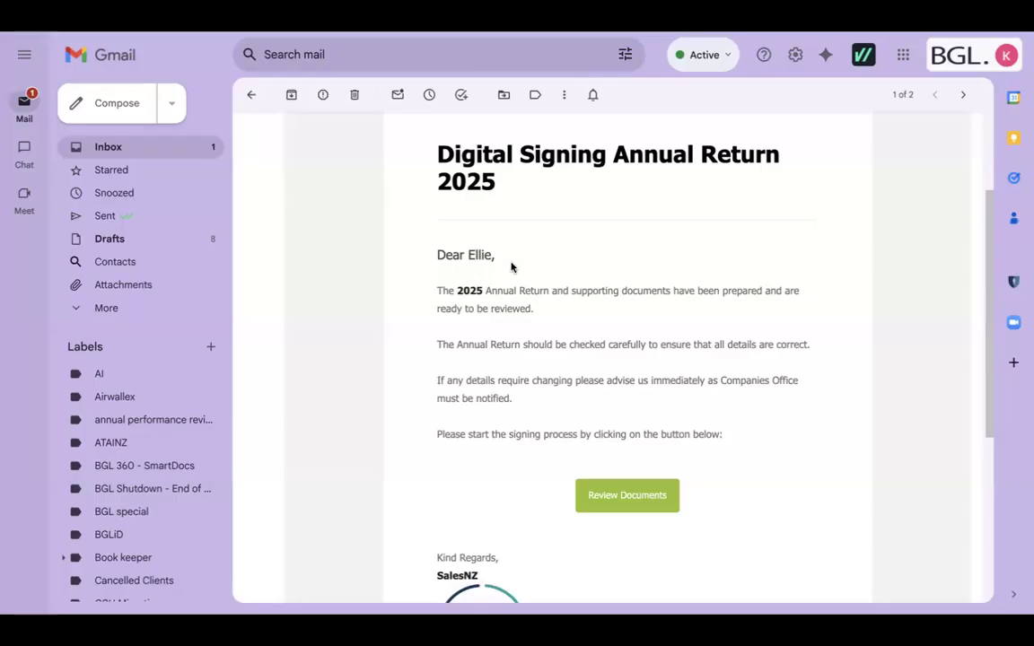
scroll(511, 267, down, 3)
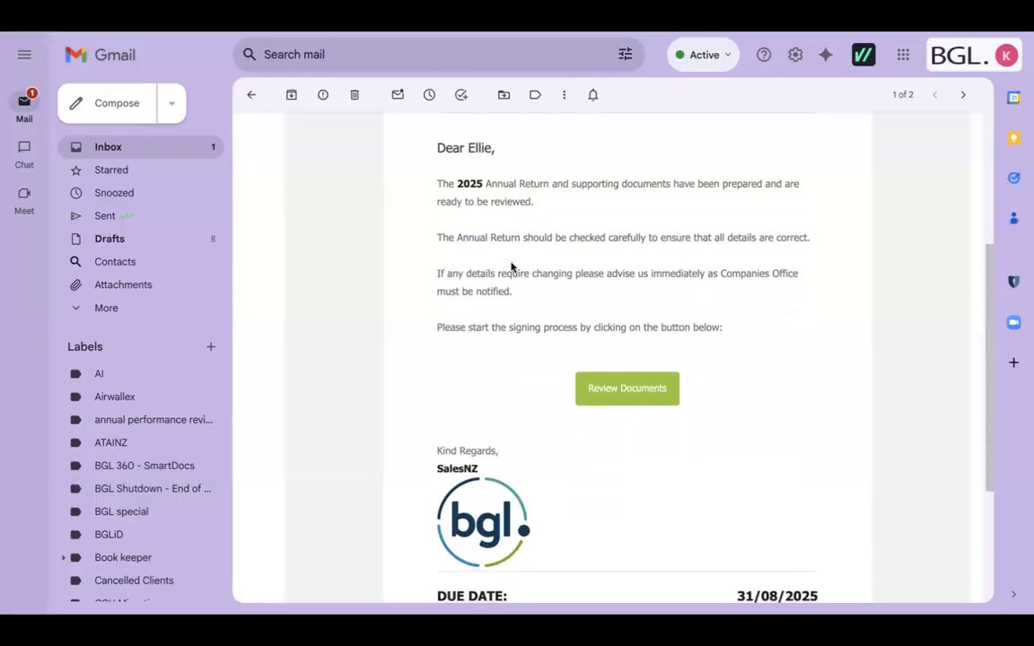
Open the email's documents in FuseSign and review PACIFIC ACTION's annual return through to the Declaration and Signature section.
click(613, 382)
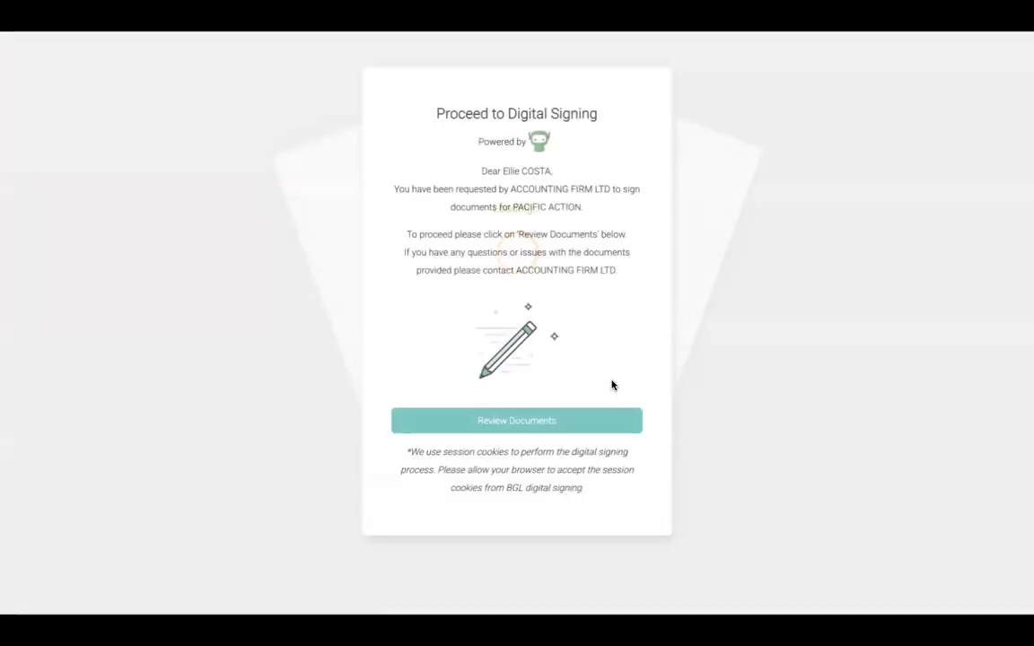
click(524, 424)
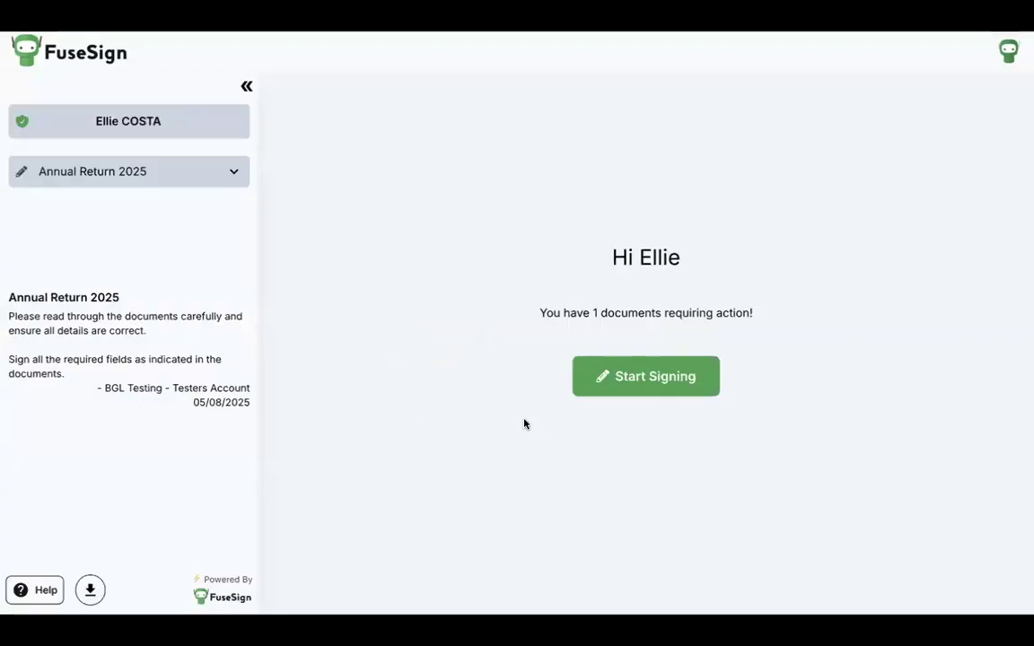
click(615, 388)
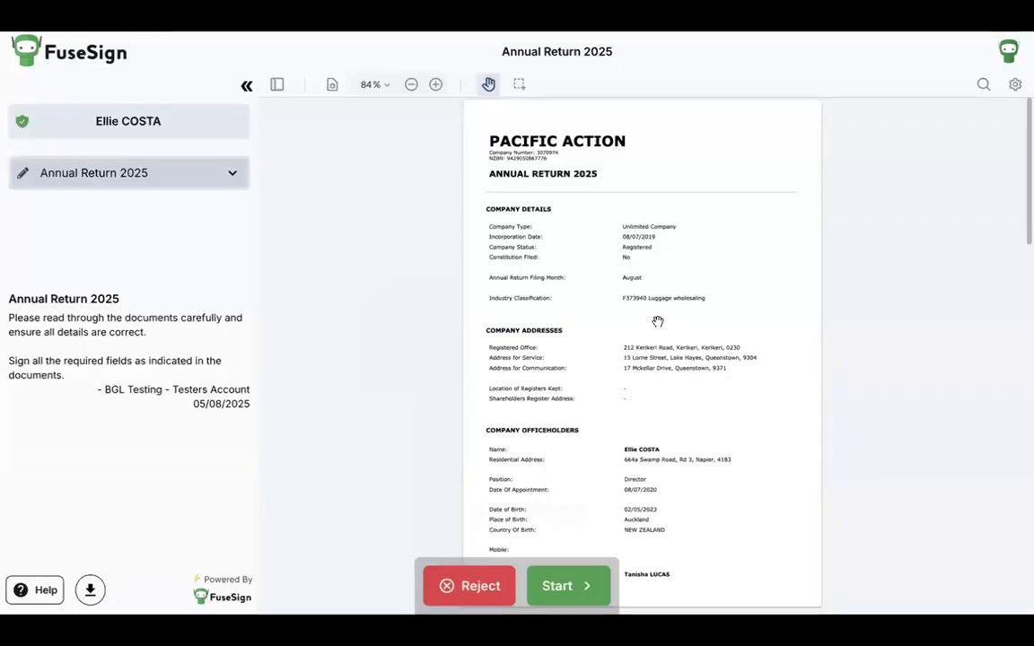
scroll(658, 321, down, 5)
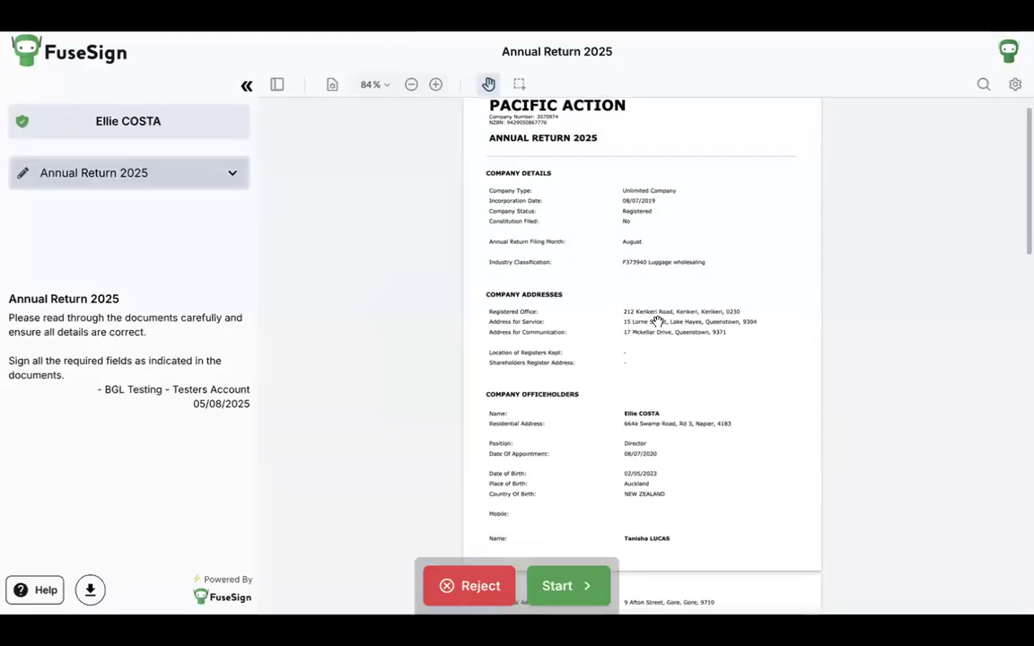
scroll(657, 321, down, 4)
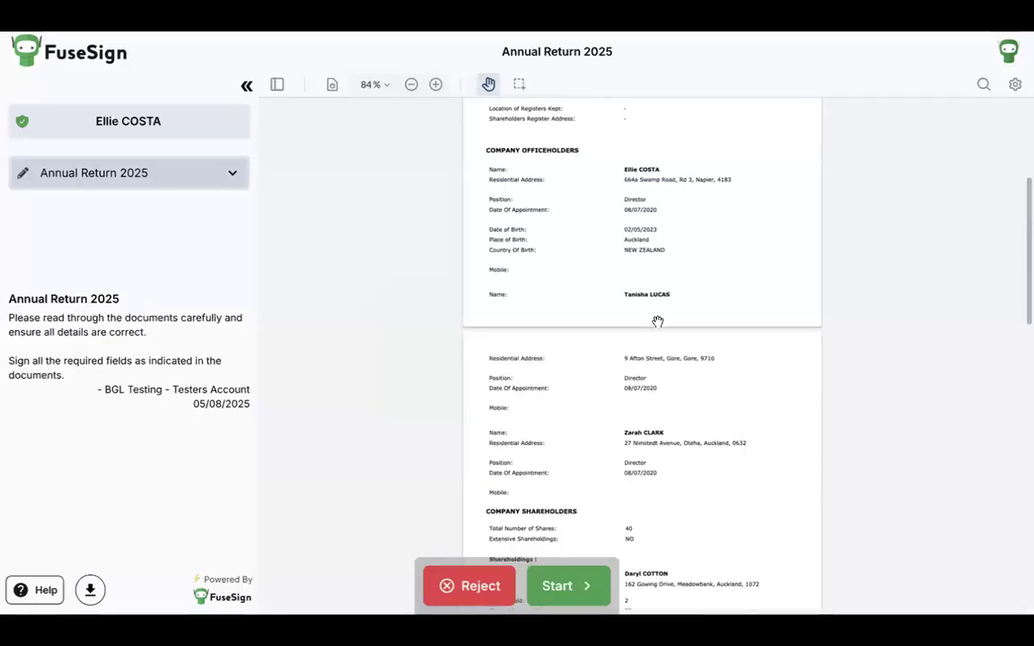
scroll(658, 321, down, 10)
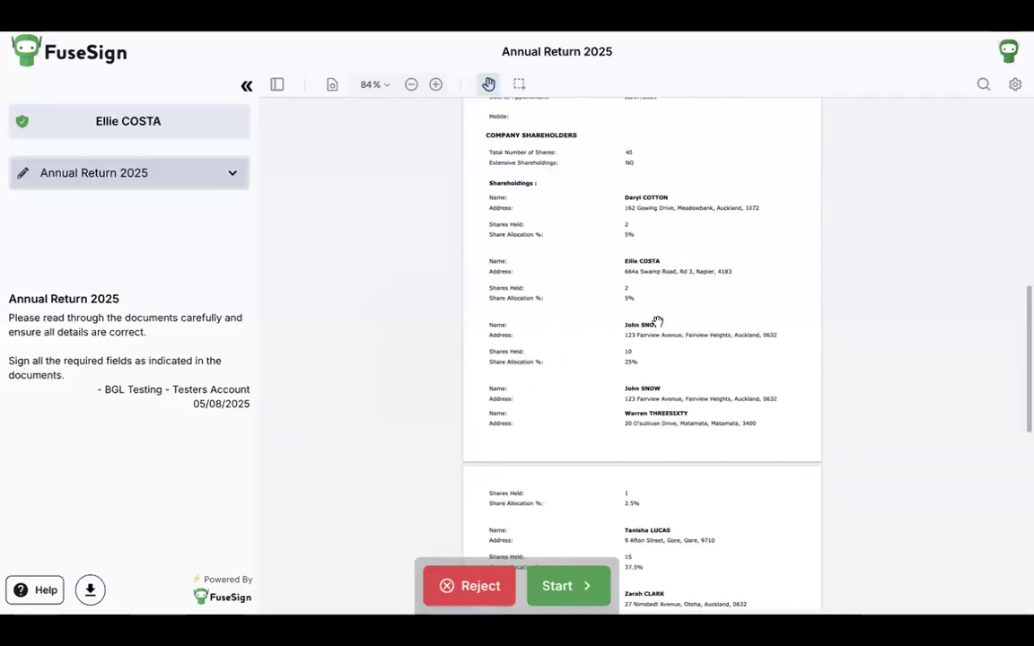
scroll(657, 322, down, 1)
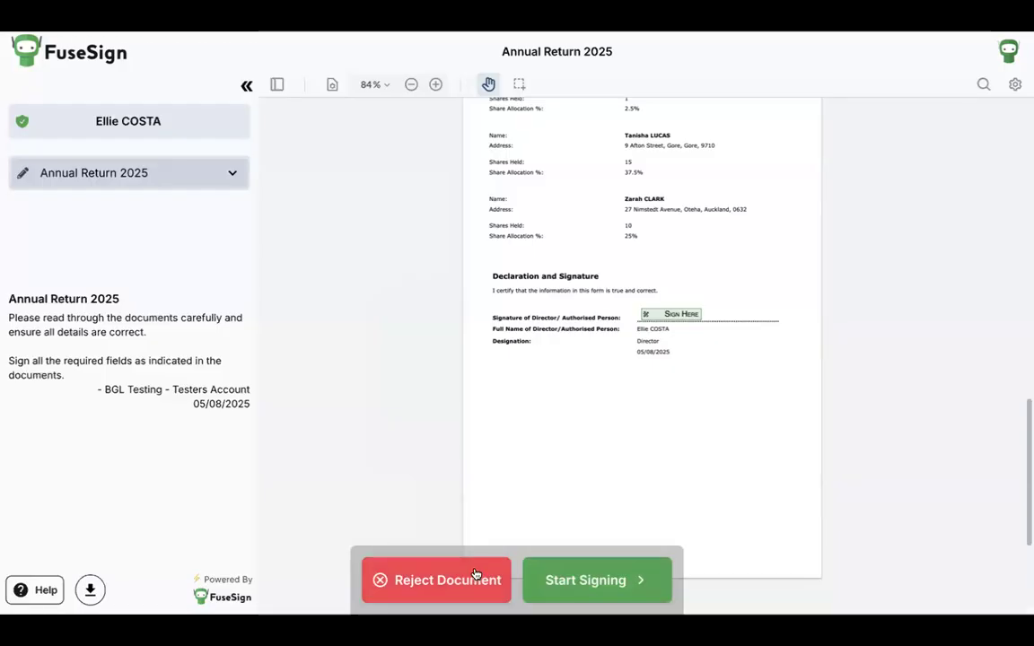
Sign the Annual Return 2025 document using the Type signing mode with the signer's name as signature.
click(574, 590)
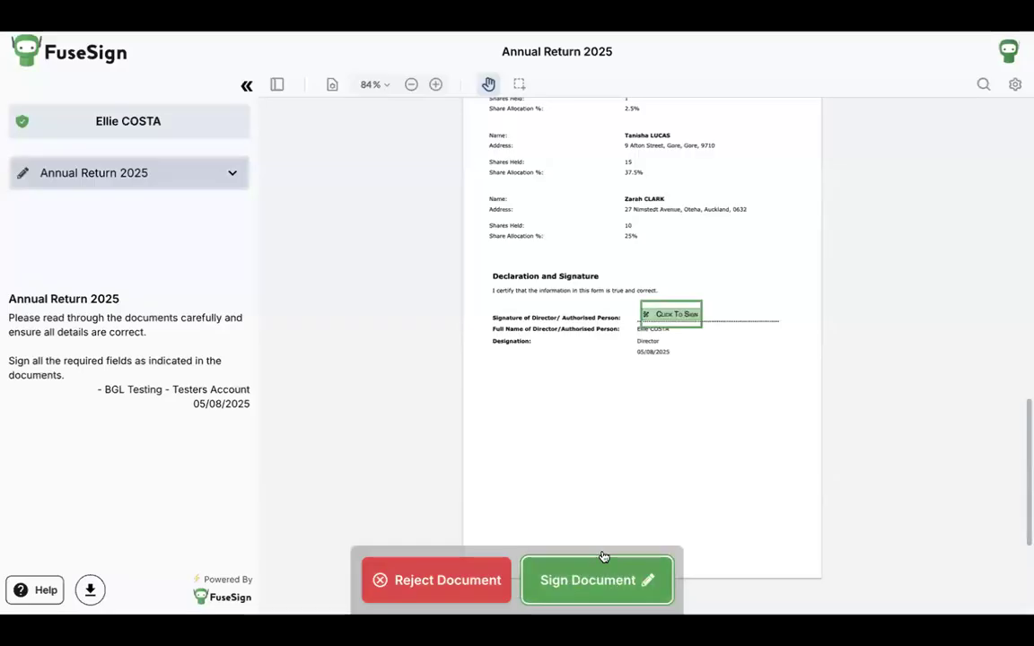
click(598, 582)
click(522, 379)
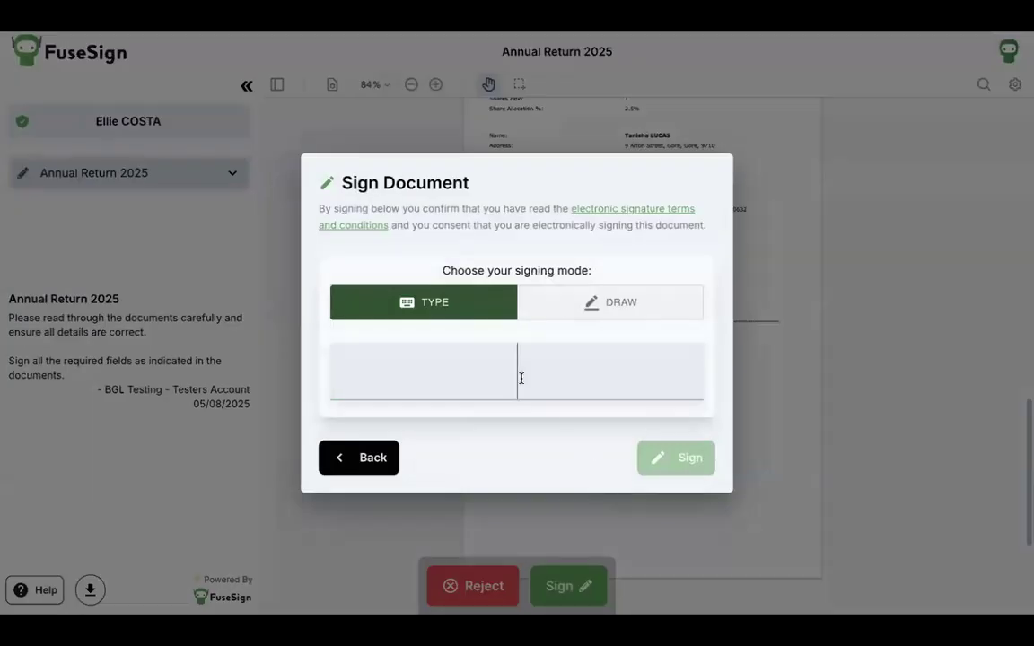
text(Kajal)
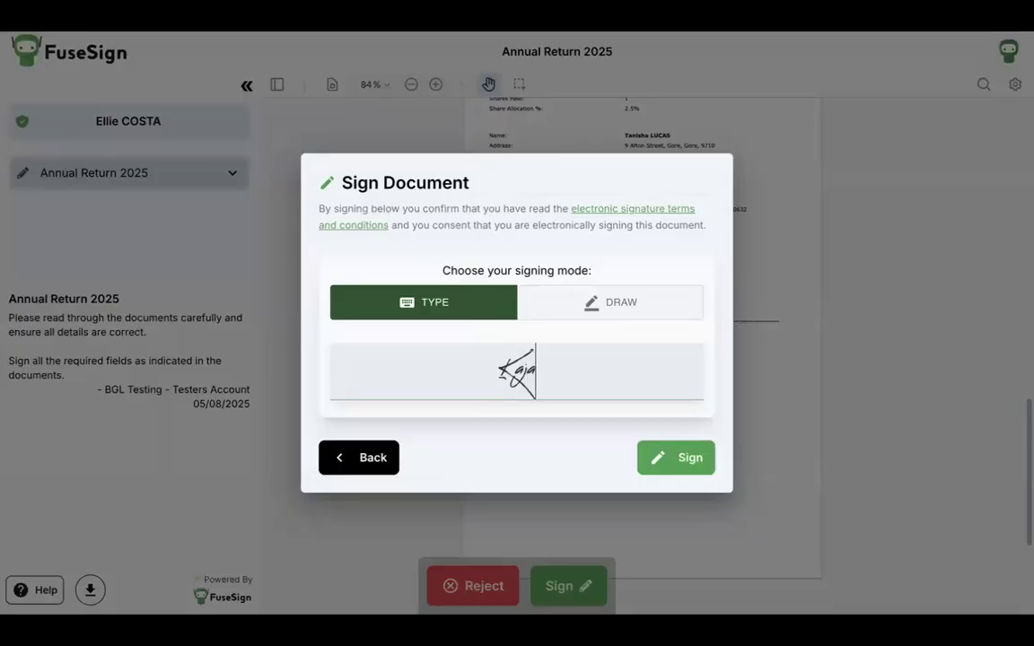
text( R)
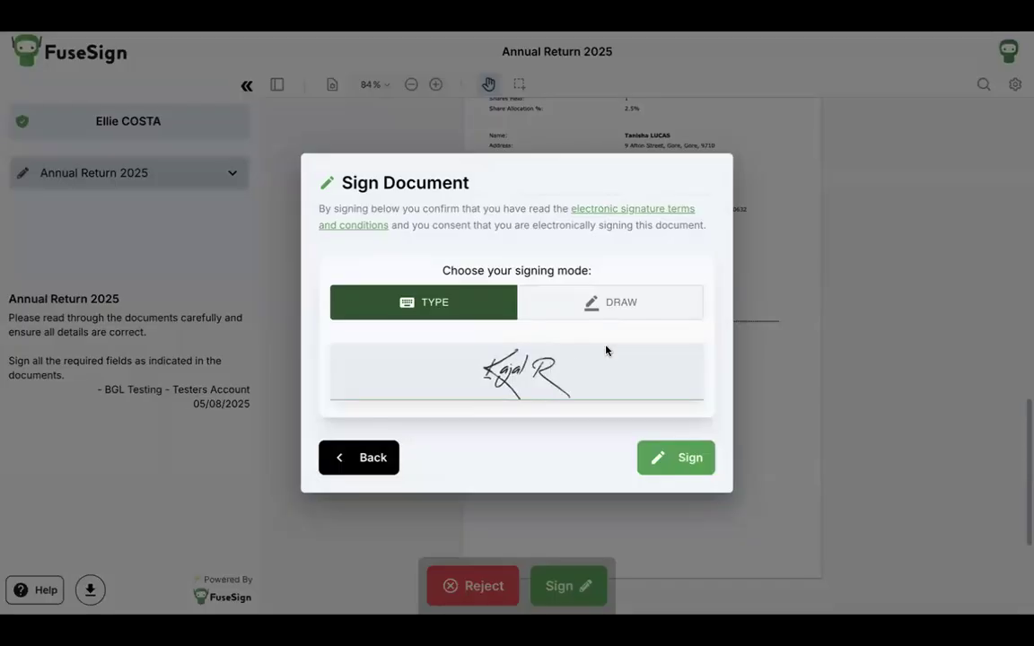
click(684, 457)
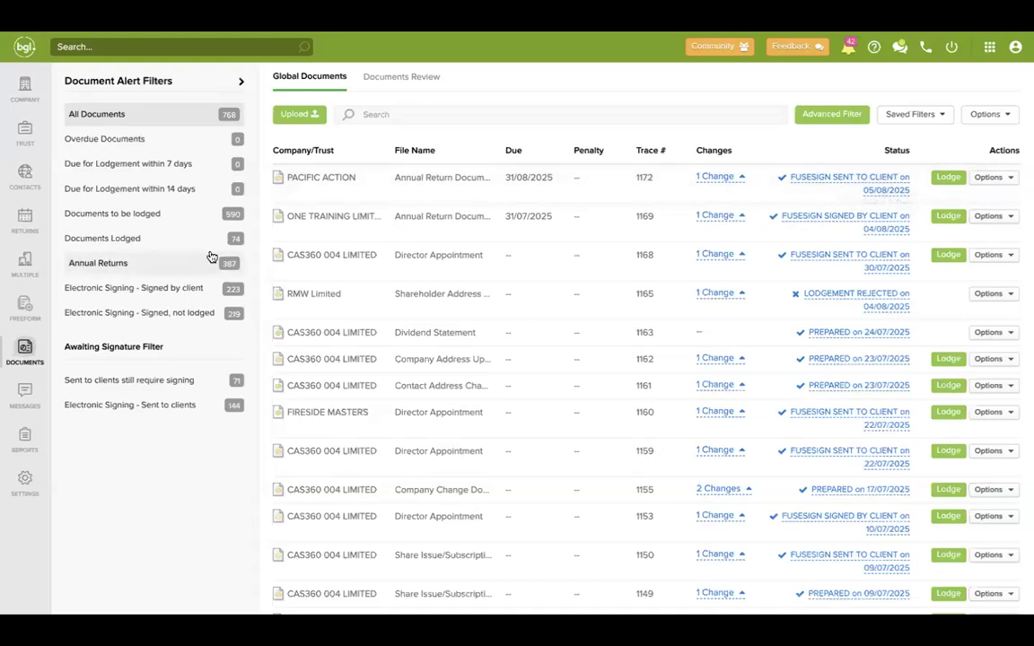
Switch back to CAS360, filter the company list by the staff member's name label and open PACIFIC ACTION.
click(28, 88)
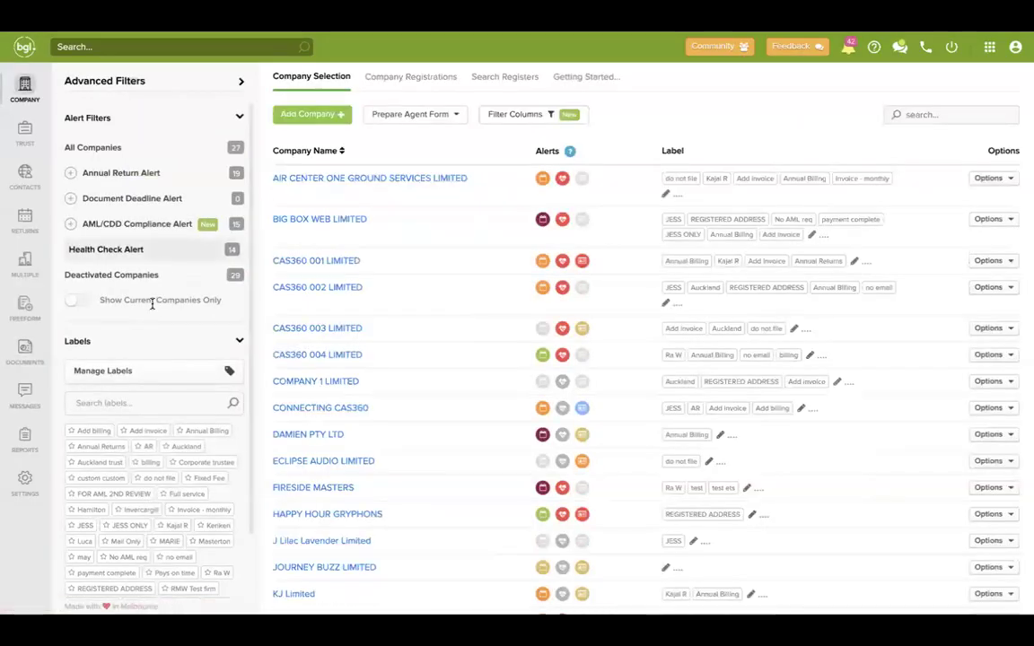
scroll(152, 359, down, 1)
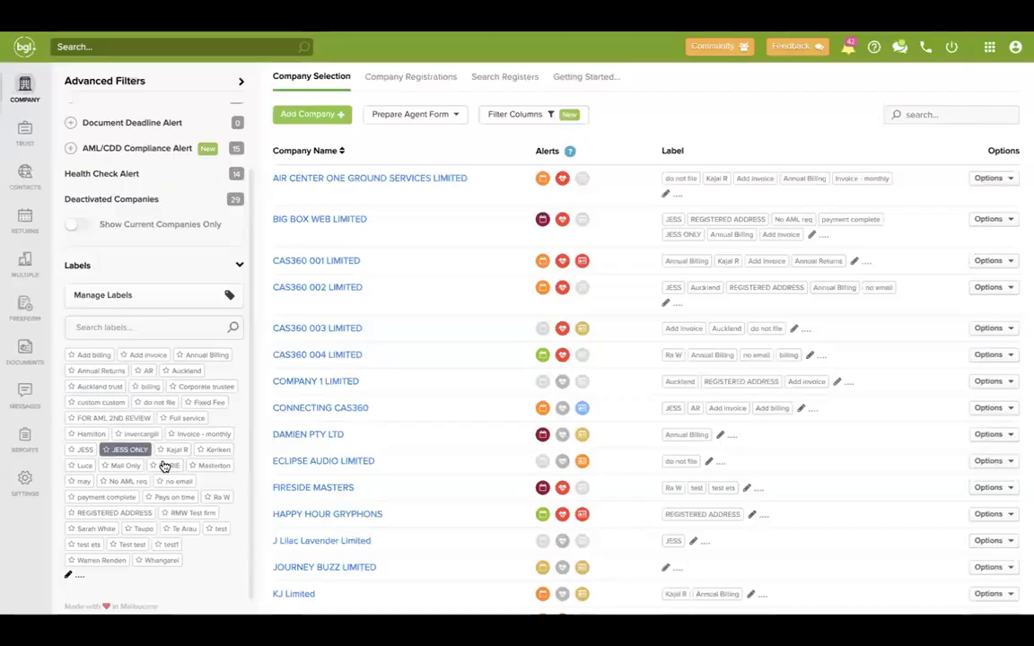
click(170, 451)
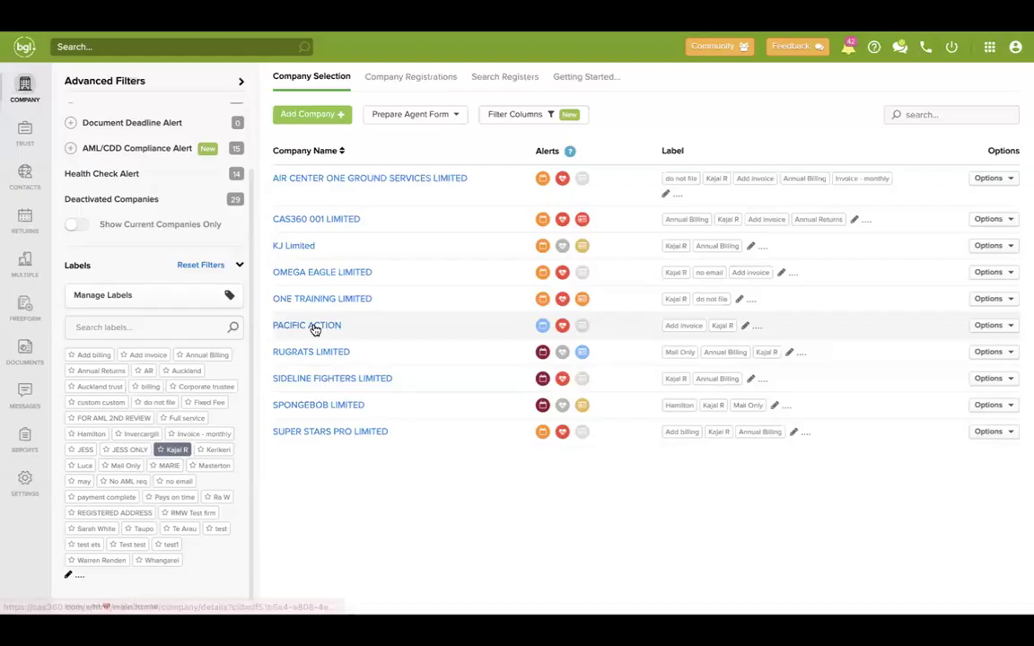
click(314, 327)
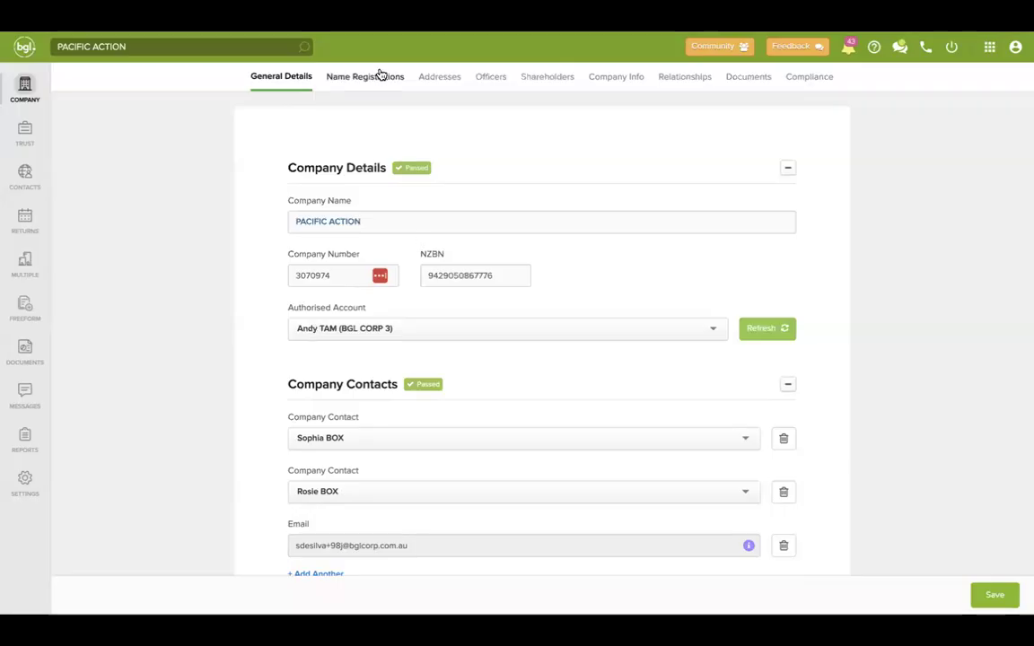
Open PACIFIC ACTION's addresses and view the address types available for a new address.
click(437, 77)
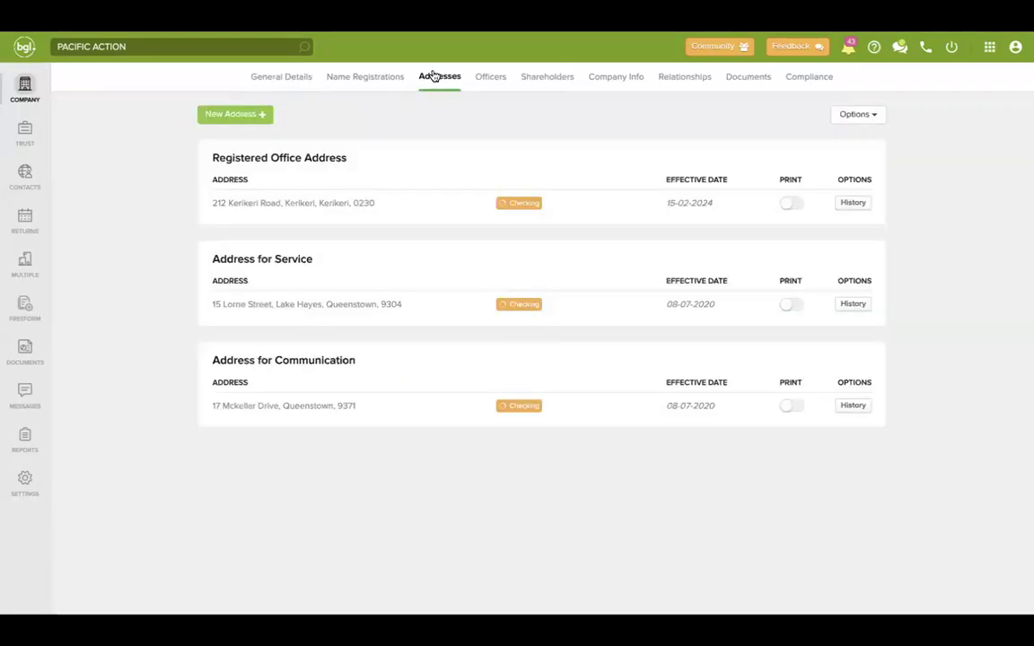
click(252, 115)
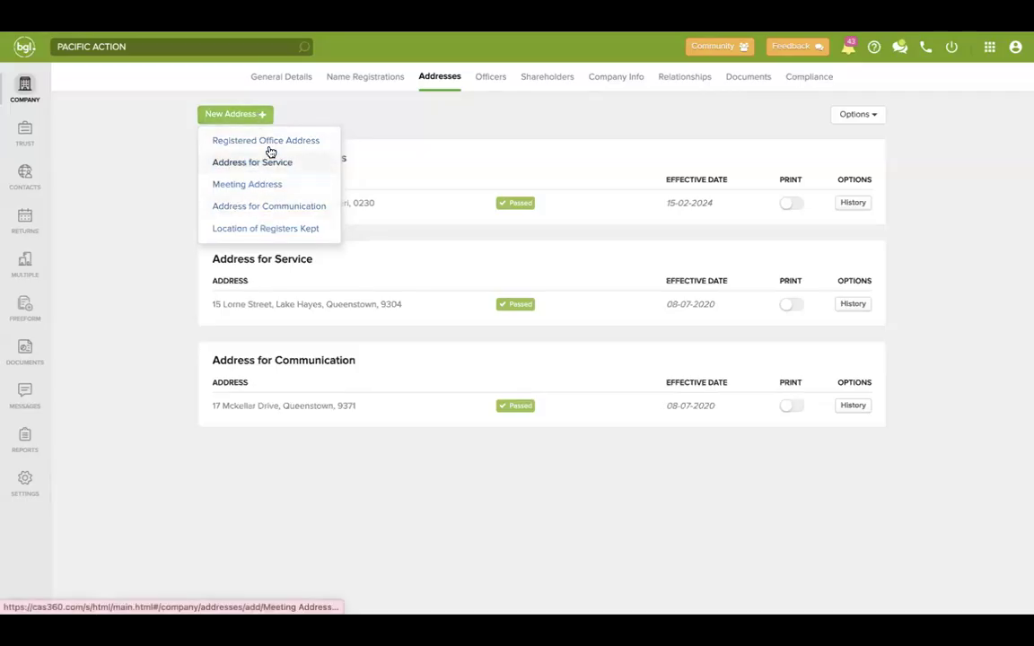
click(314, 114)
Open the company's officers and view the blank Add Officer form, closing it without saving.
click(487, 77)
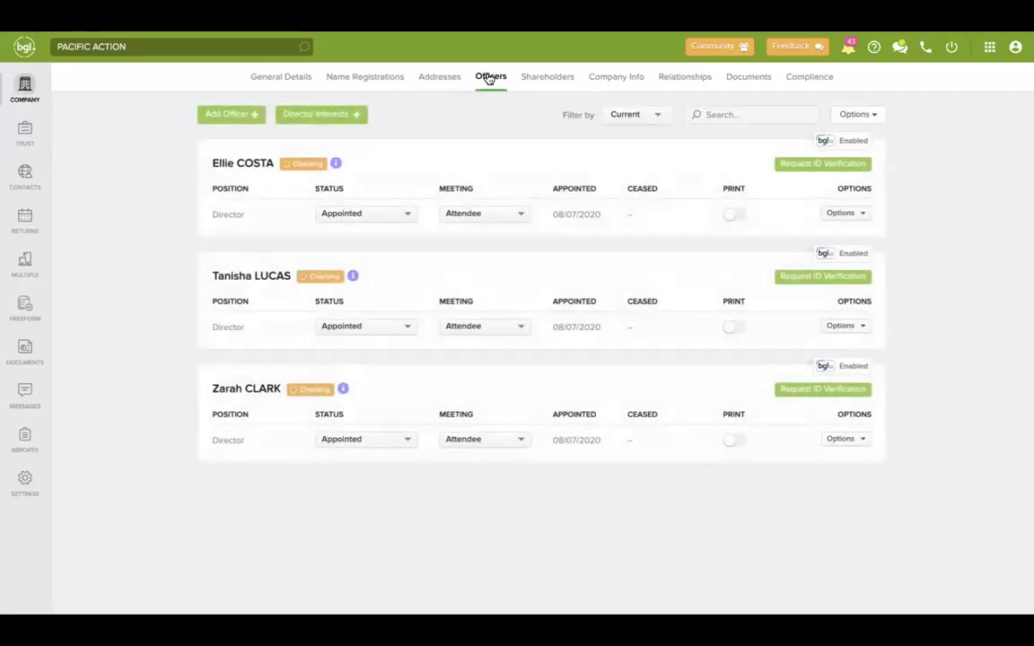
click(244, 114)
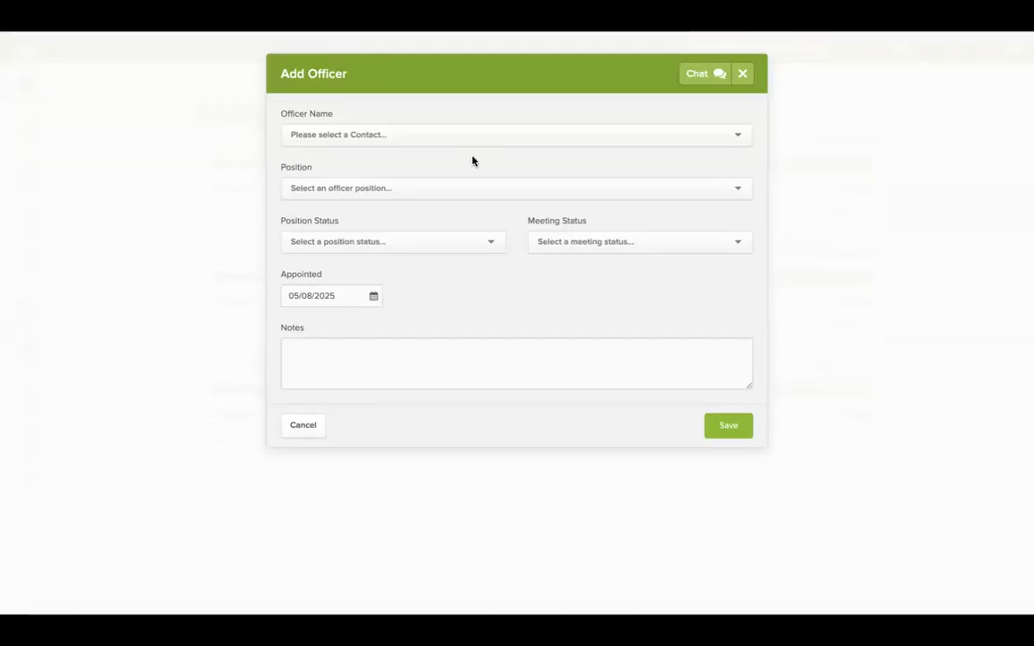
click(743, 75)
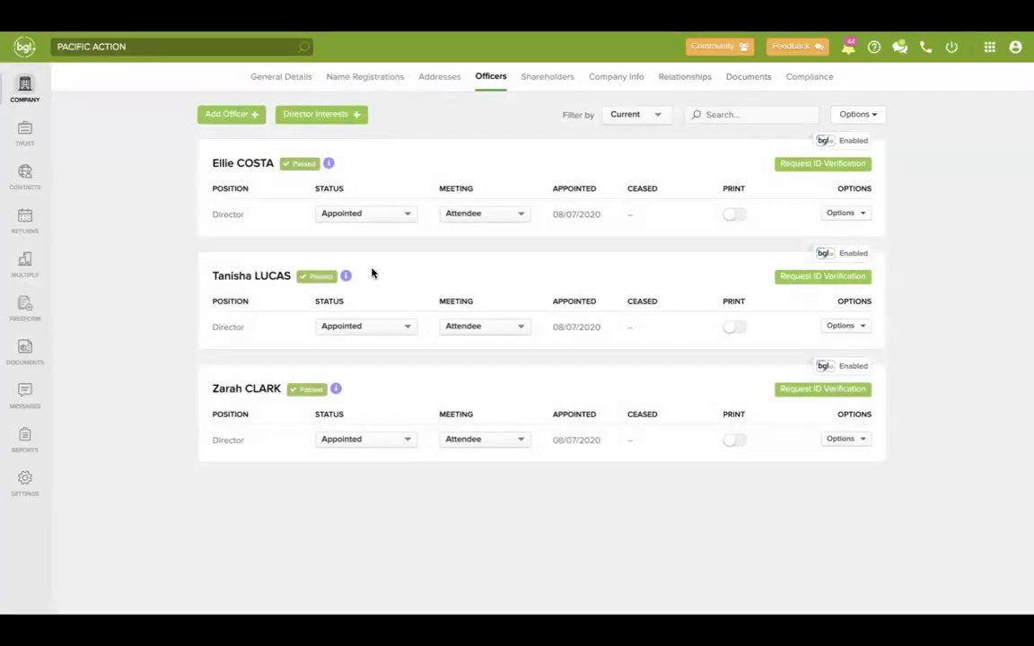
Mark the last listed director as Resigned with ceased date 05/08/2025, accept the change and prepare its forms.
click(391, 442)
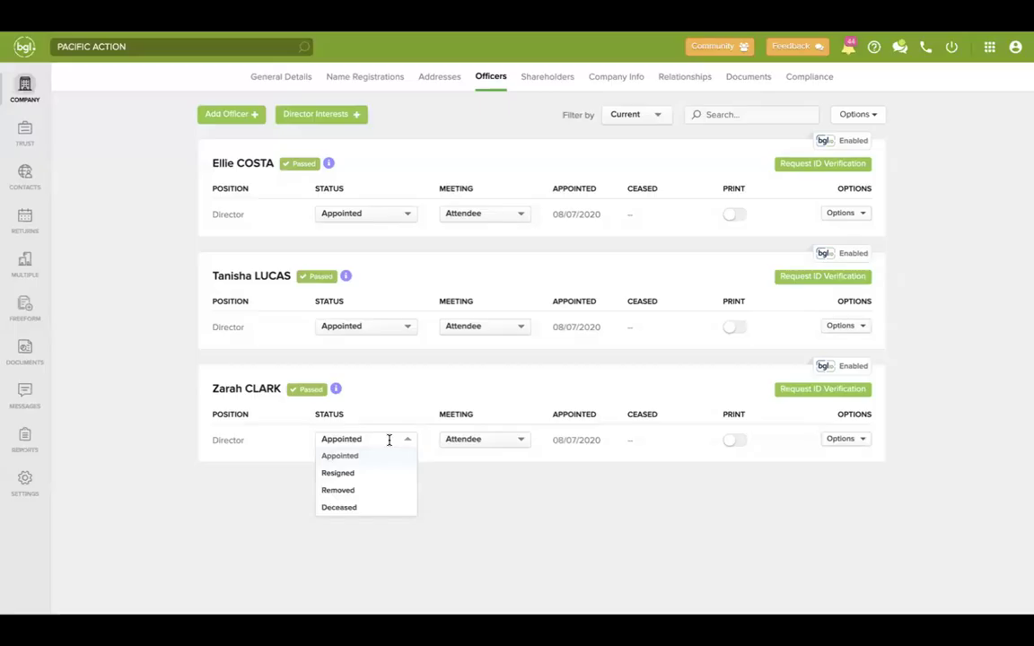
click(358, 473)
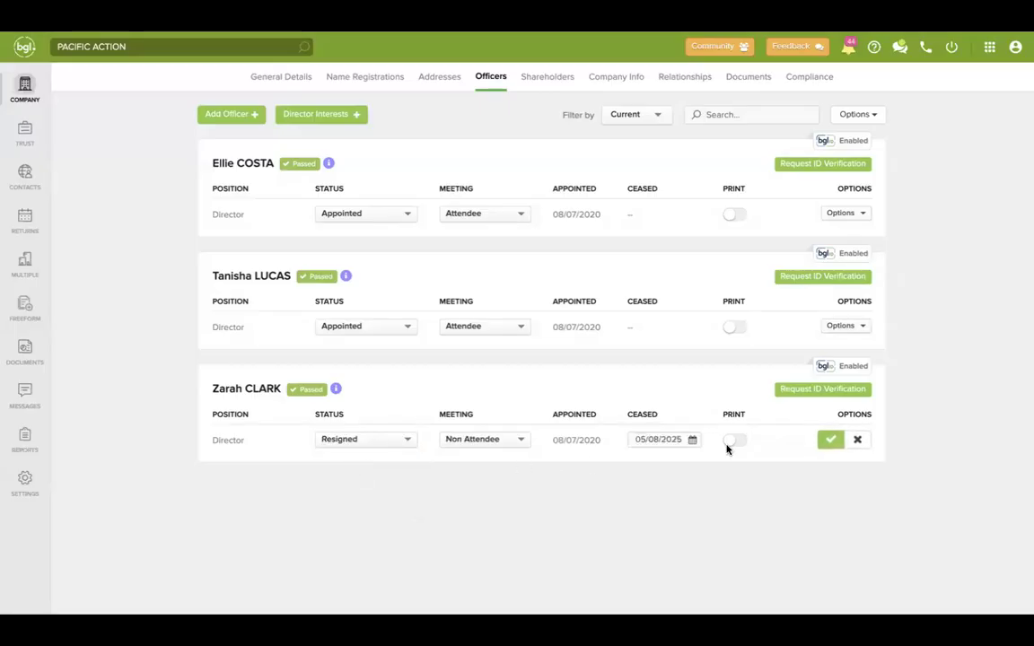
click(827, 441)
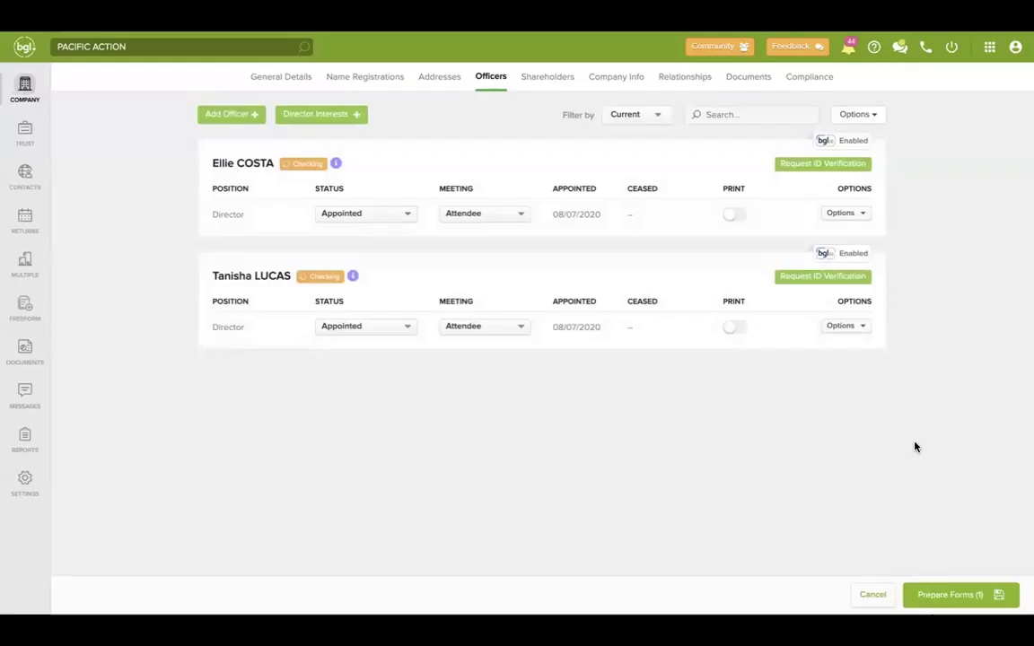
click(956, 603)
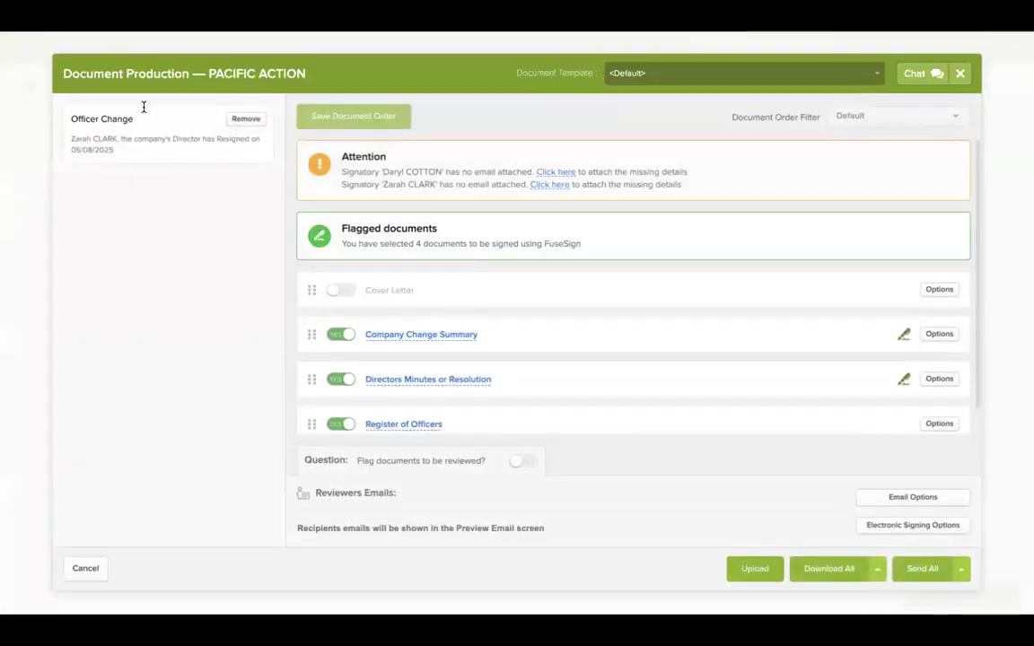
Read through the Company Change Summary among the documents produced for the officer change.
scroll(461, 190, down, 3)
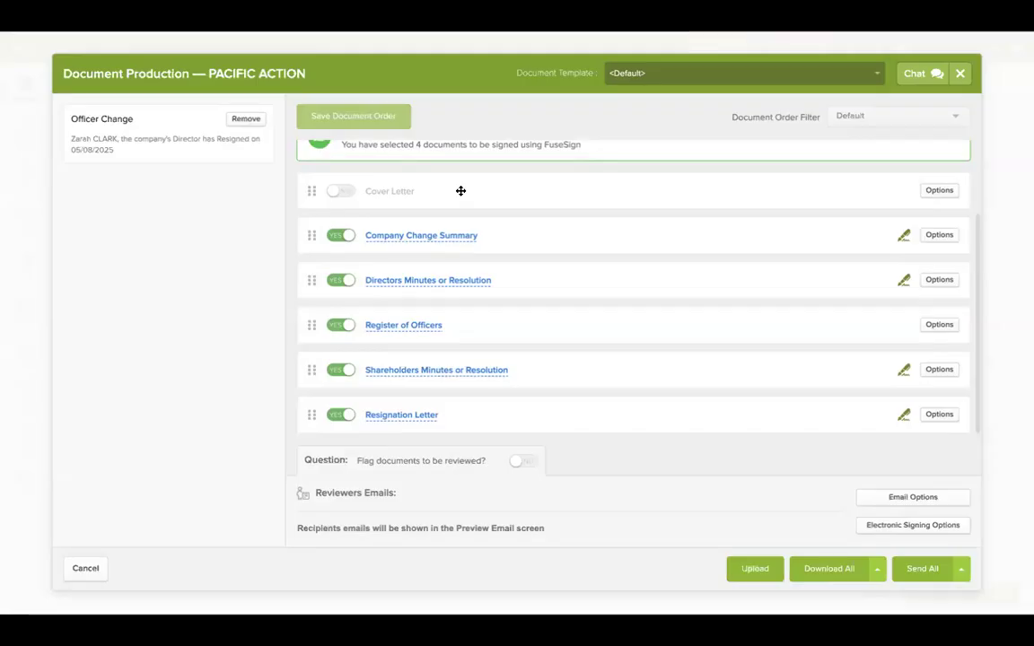
click(431, 237)
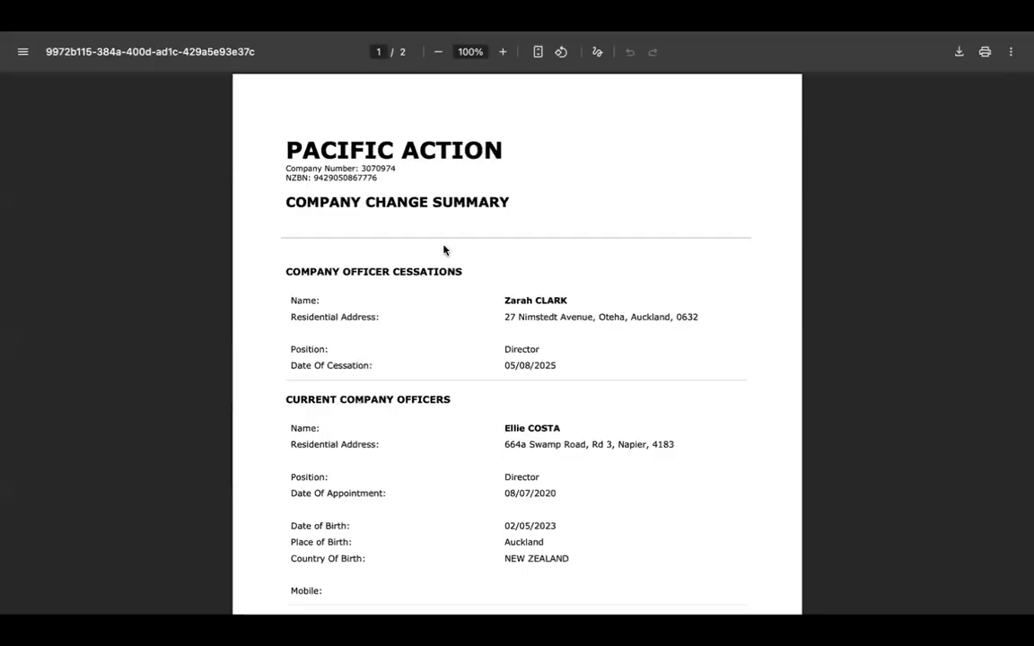
scroll(476, 355, down, 3)
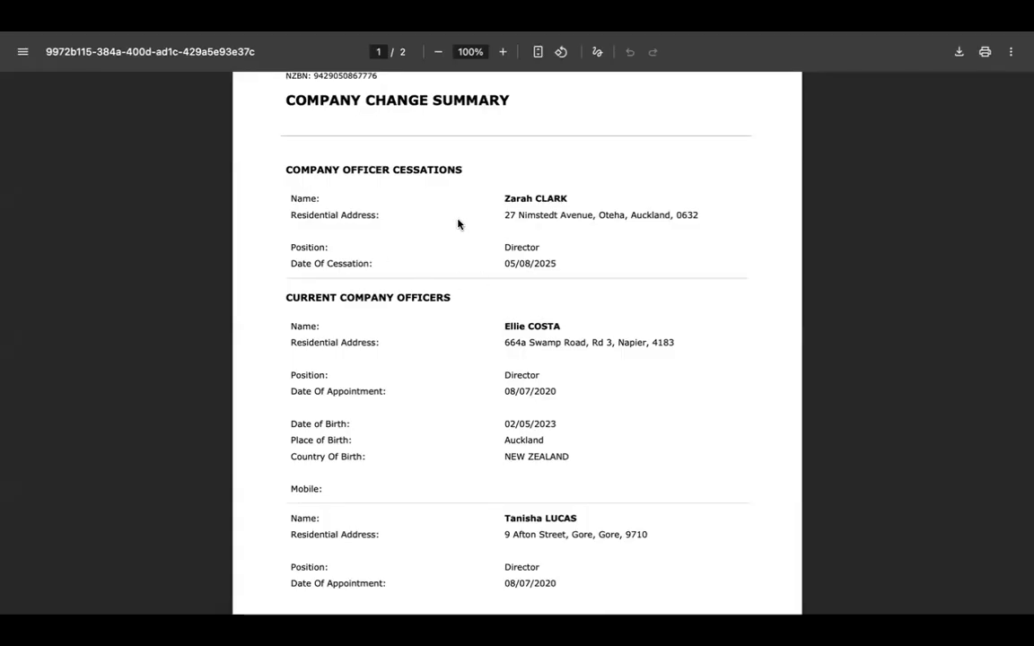
scroll(457, 223, down, 5)
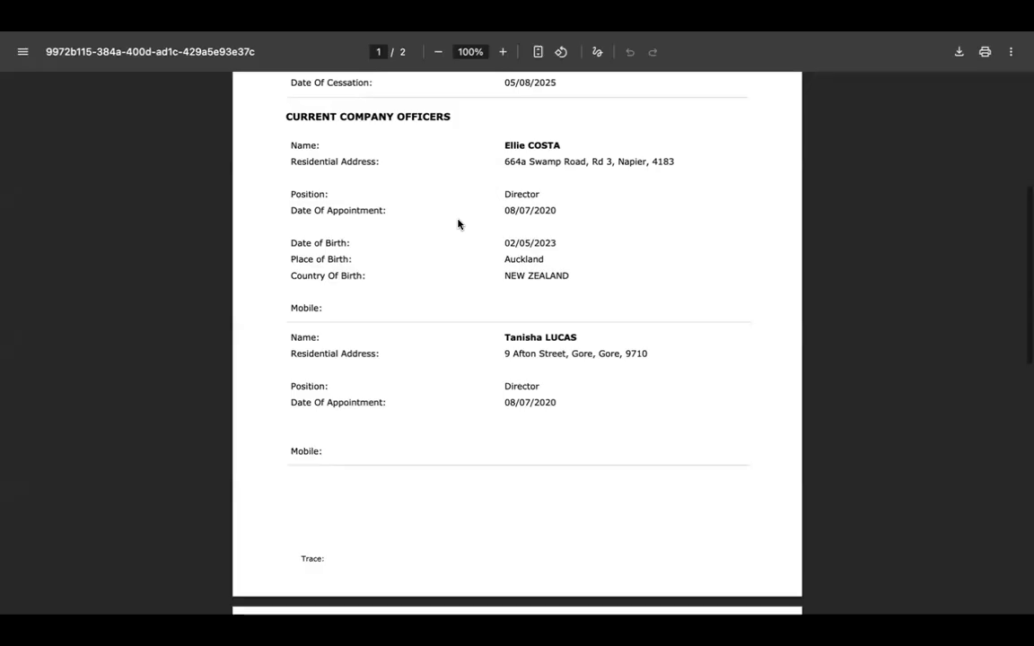
scroll(458, 223, down, 4)
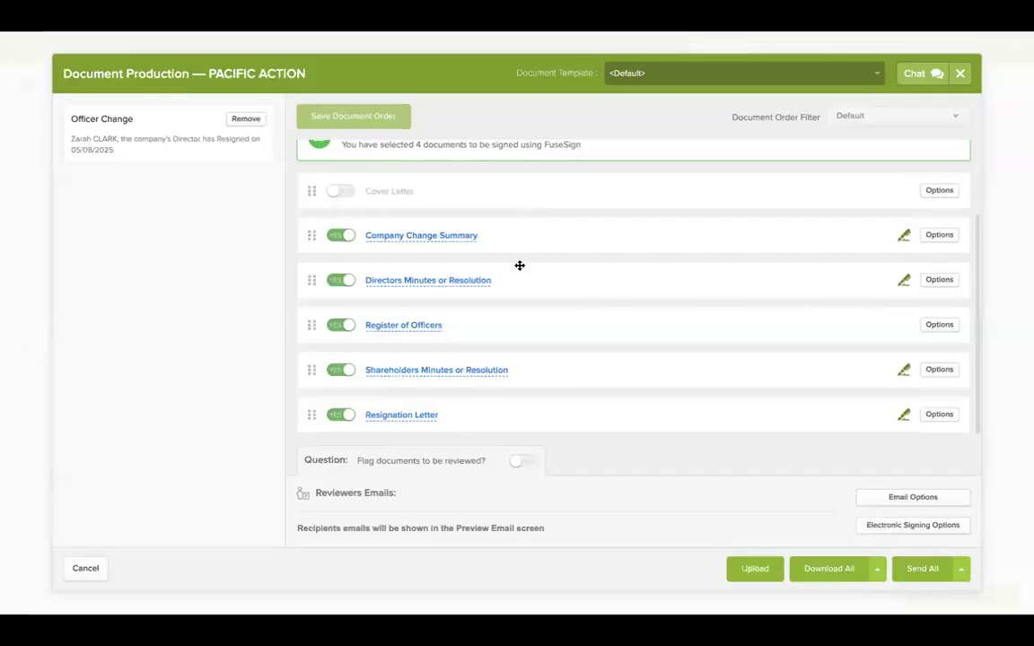
Review the Directors Minutes or Resolution and the Register of Officers produced for the director's resignation.
click(462, 286)
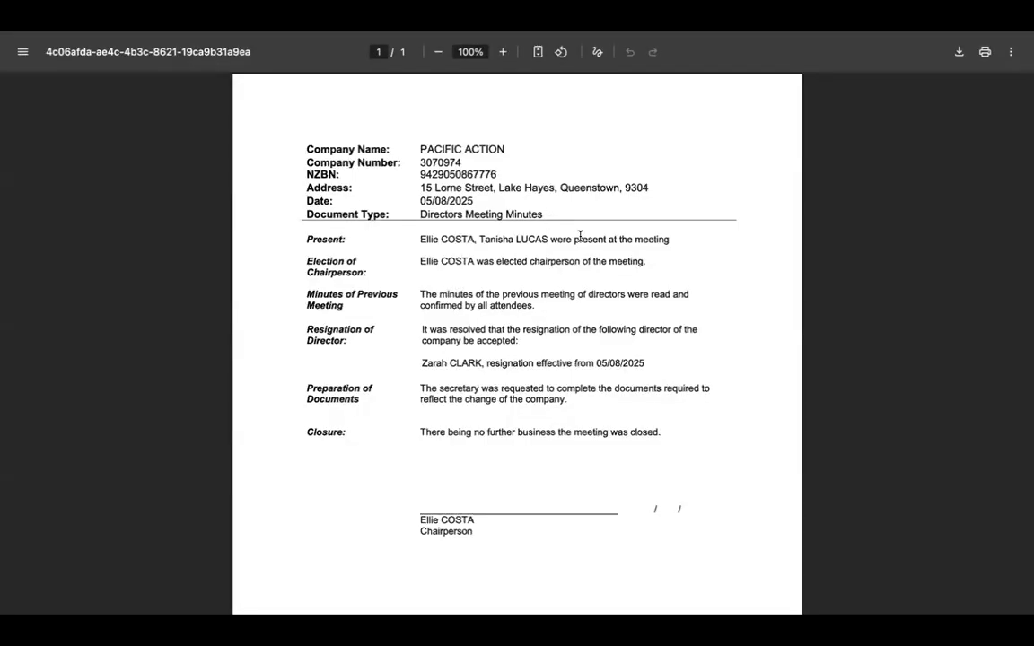
scroll(579, 235, down, 1)
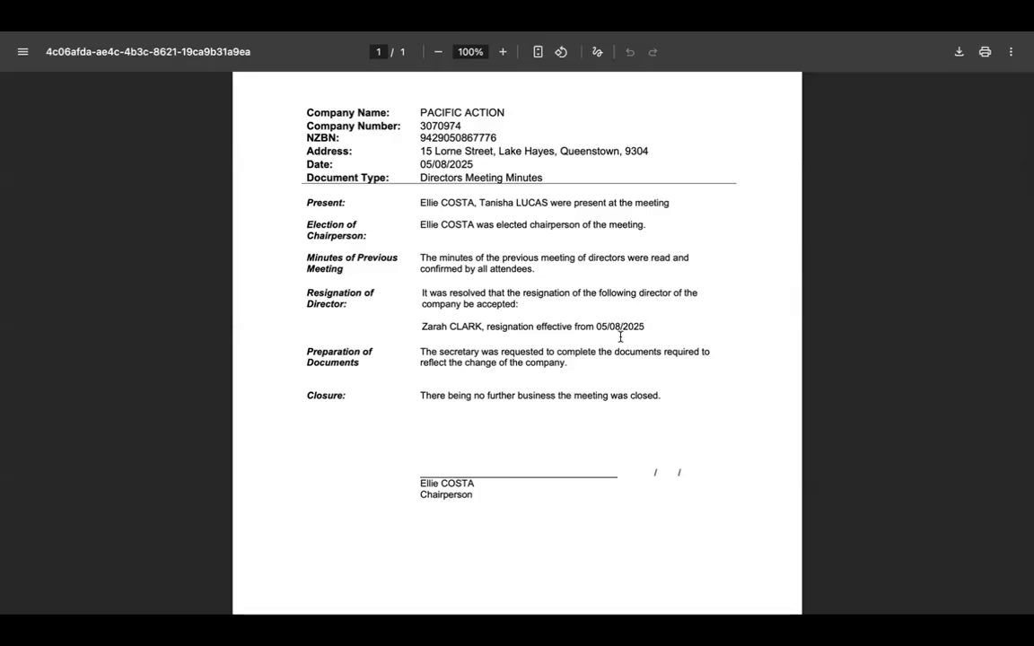
scroll(572, 185, down, 1)
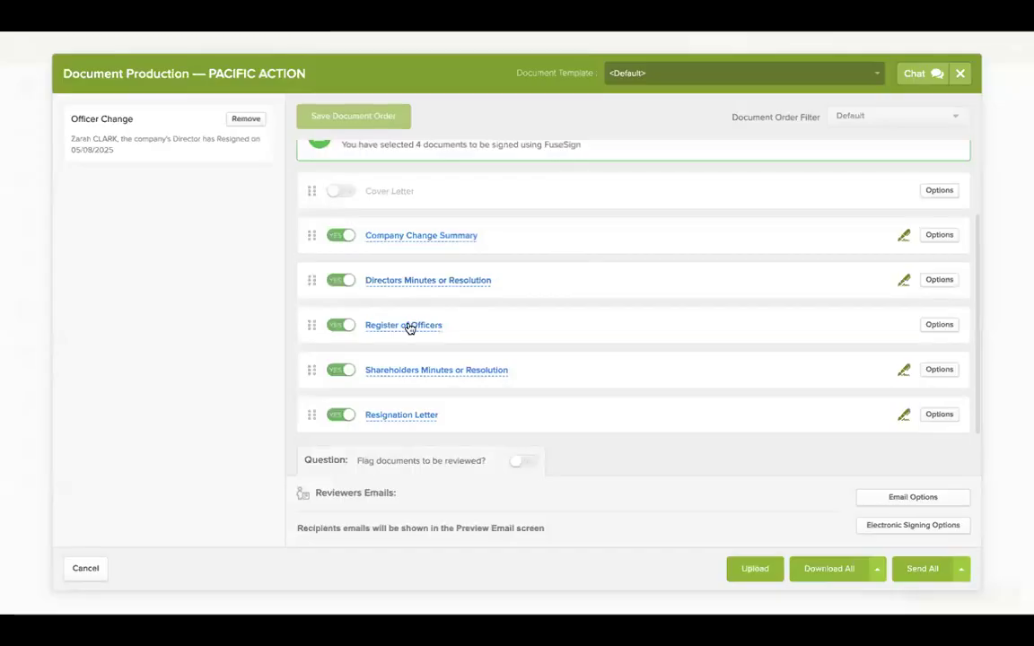
click(409, 326)
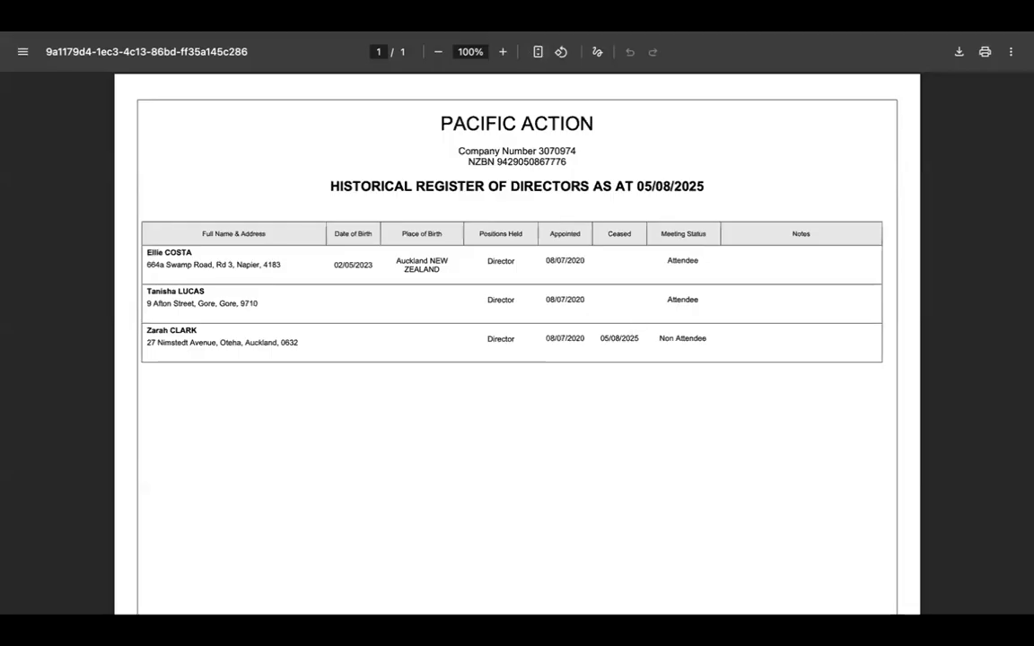
key(ctrl+w)
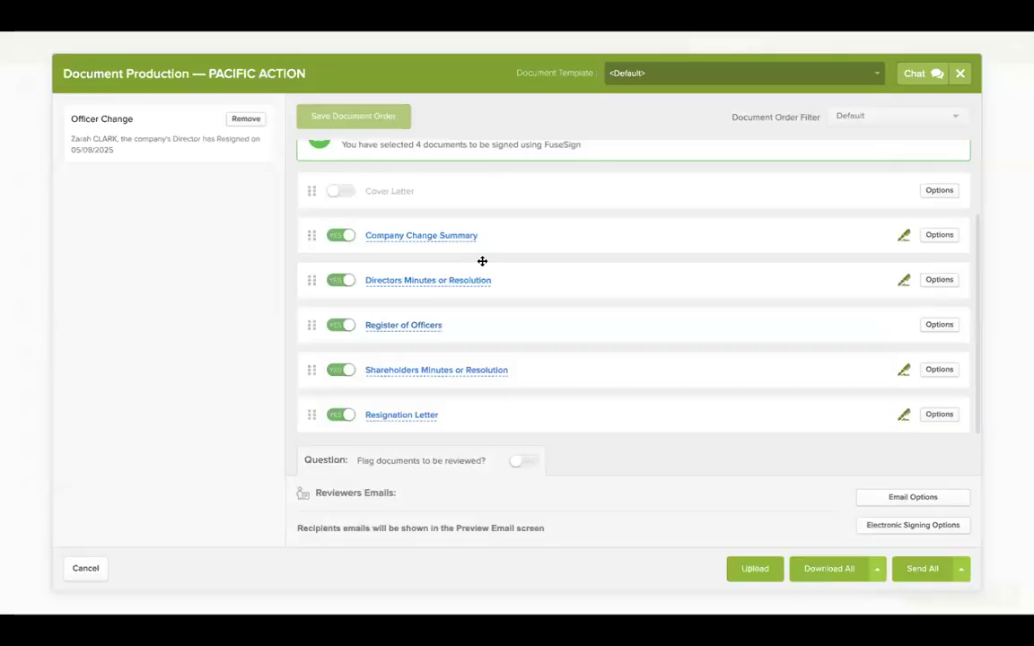
Review the Shareholders Minutes or Resolution and the Resignation Letter, and close Document Production without sending anything.
click(443, 372)
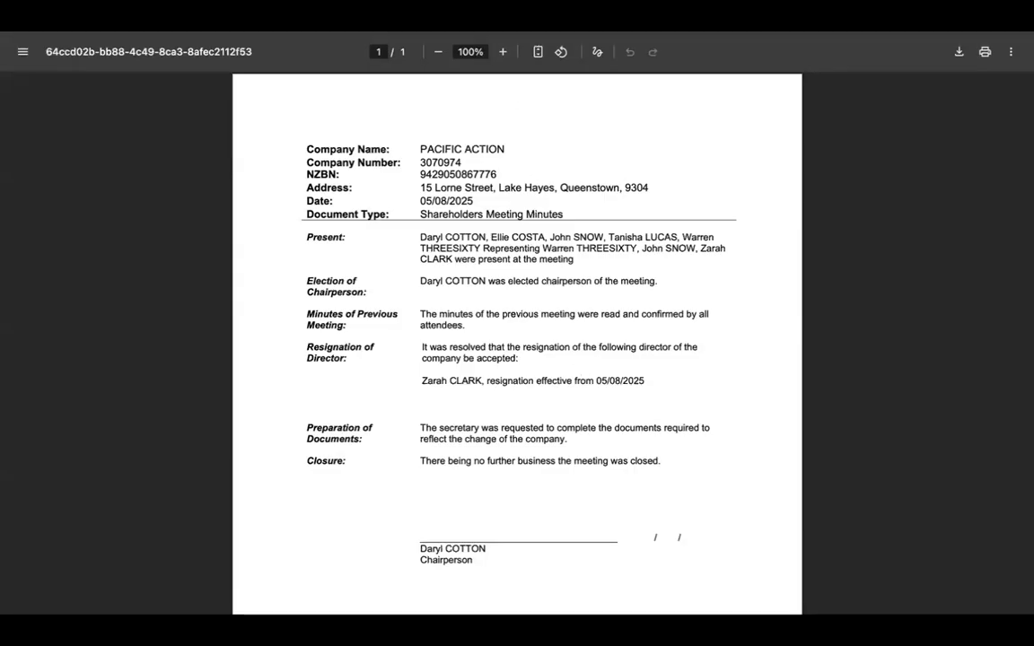
click(502, 16)
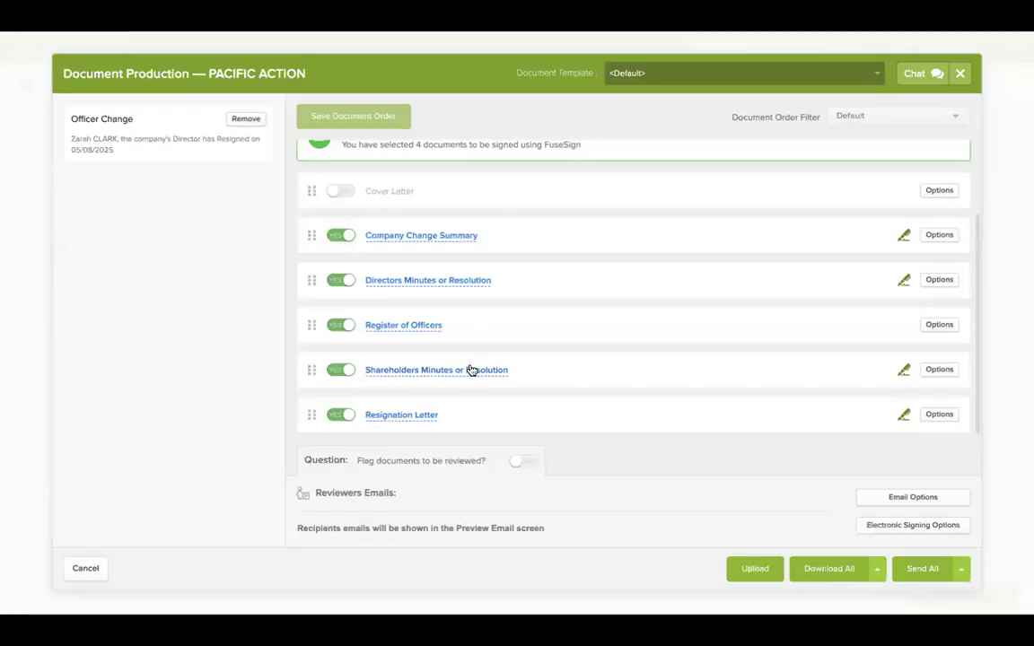
click(412, 416)
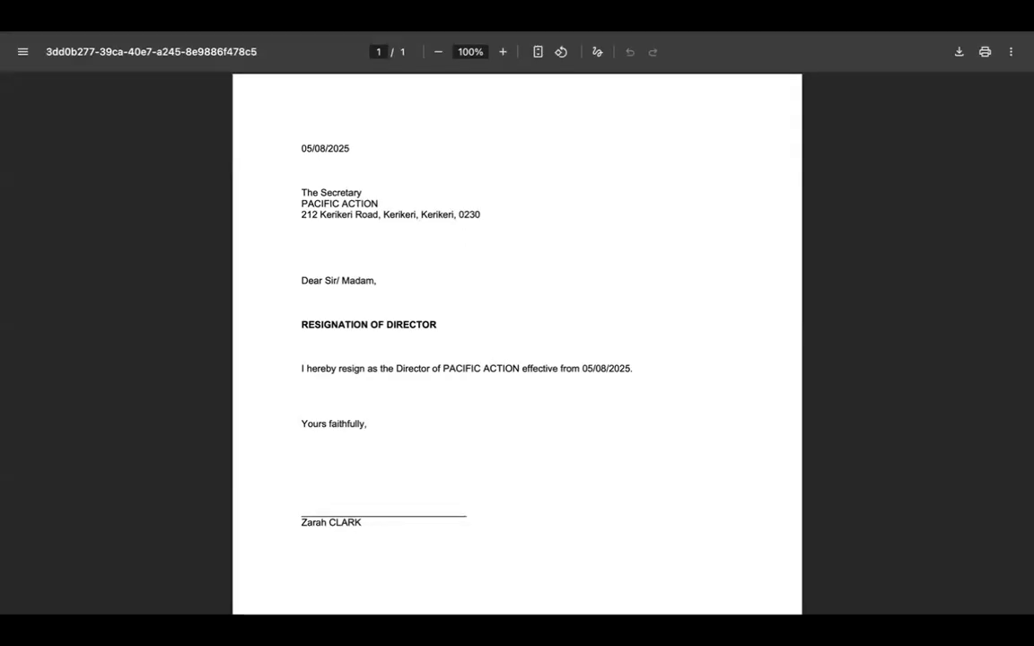
click(499, 35)
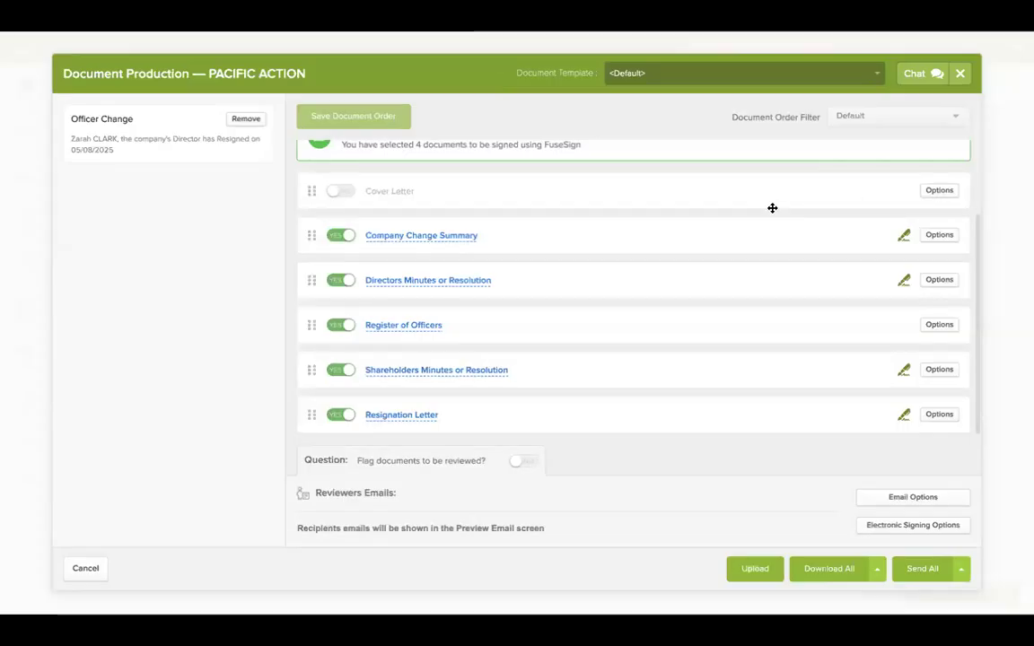
click(959, 76)
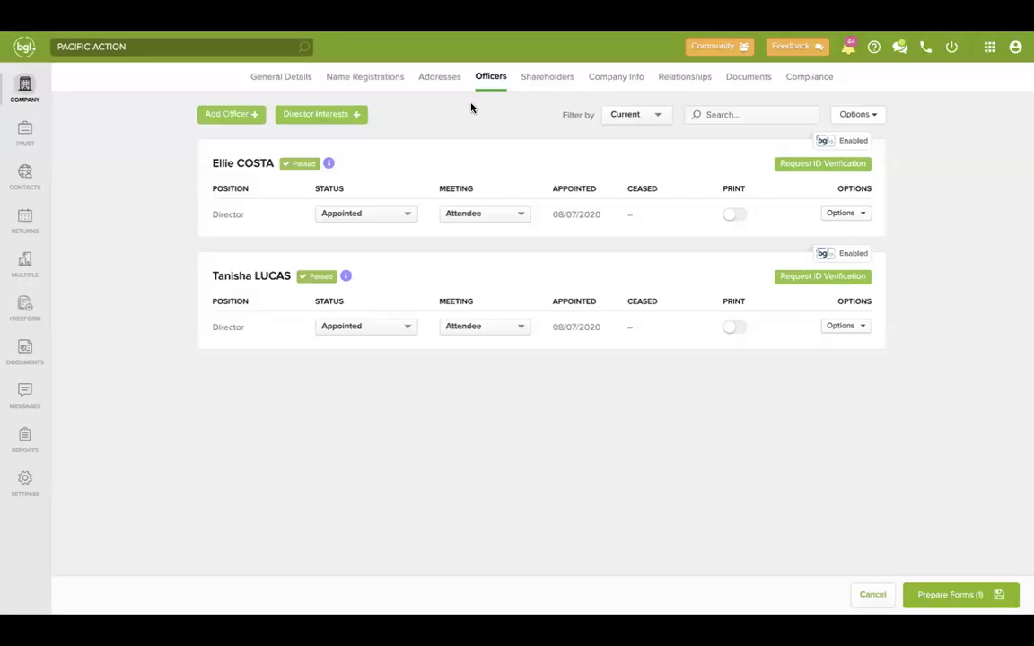
Start a new director interests entry covering both remaining directors, each on their own row.
click(357, 114)
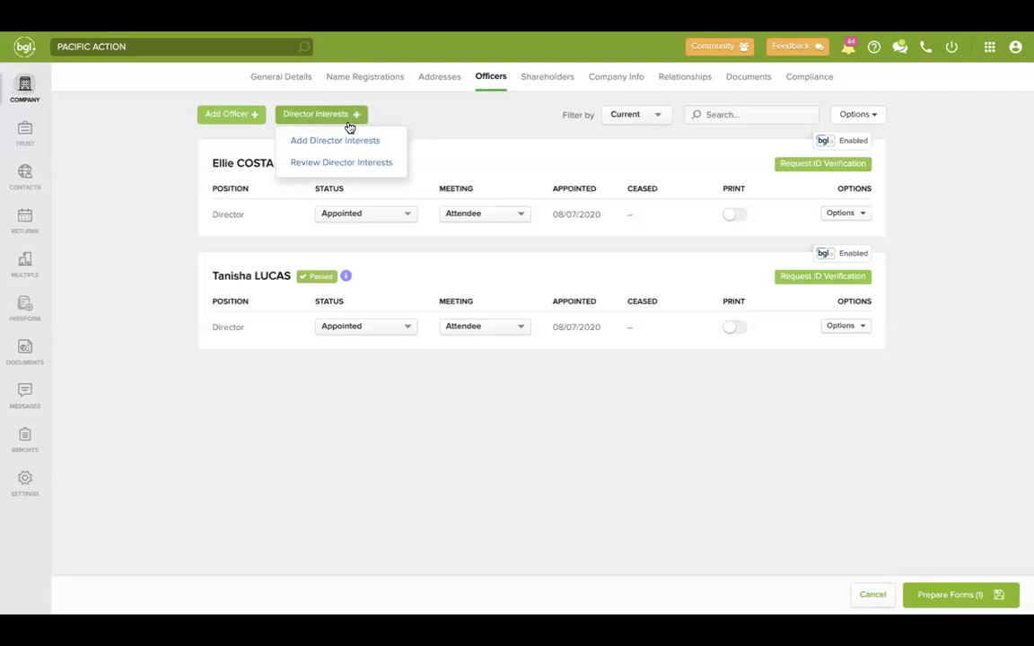
click(343, 144)
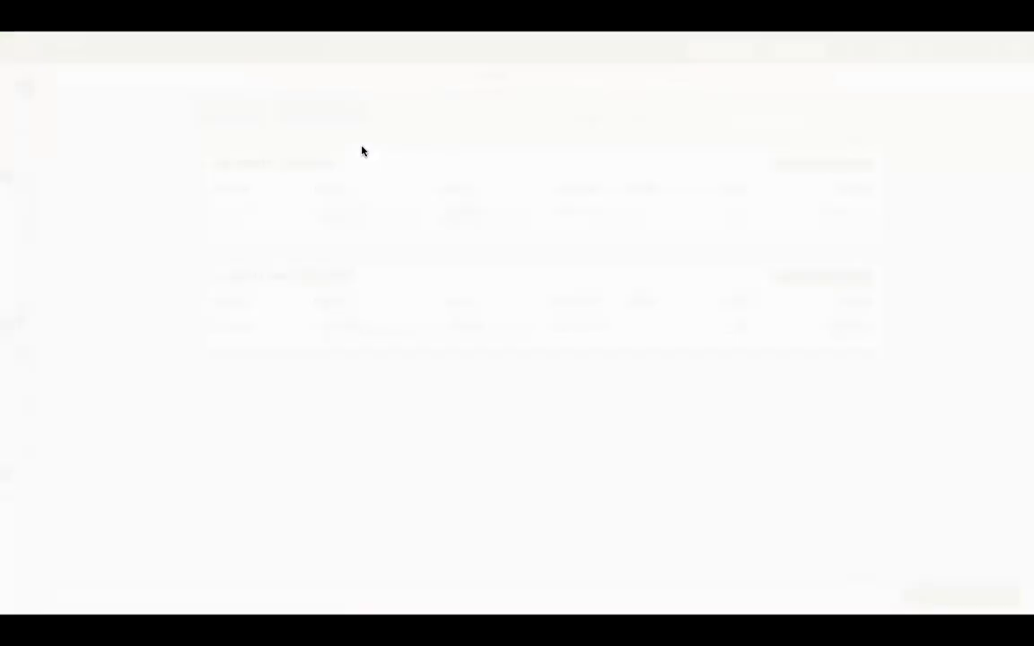
click(394, 128)
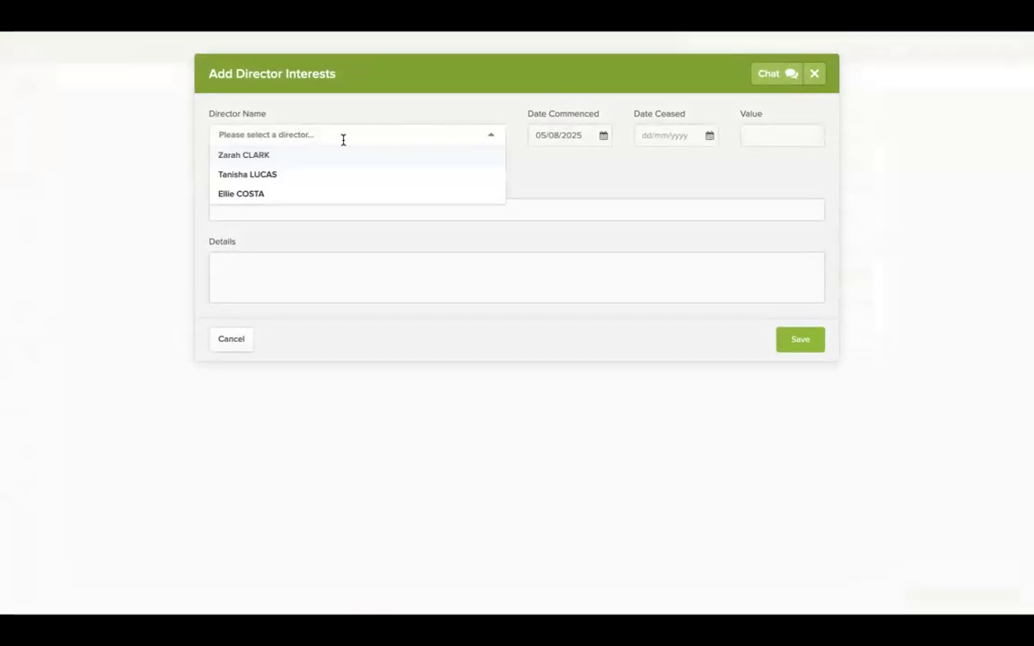
click(285, 193)
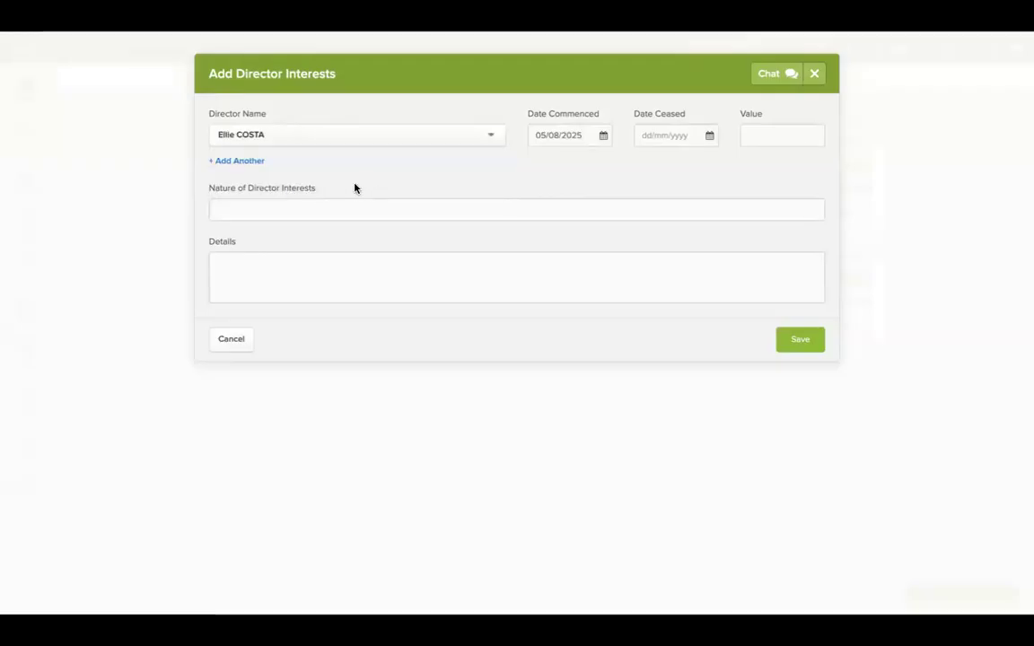
click(250, 162)
click(295, 170)
click(274, 205)
Enter "Test 123" as the nature of the director interests, save the entry and close the resulting interests list.
click(285, 237)
text(Test 123)
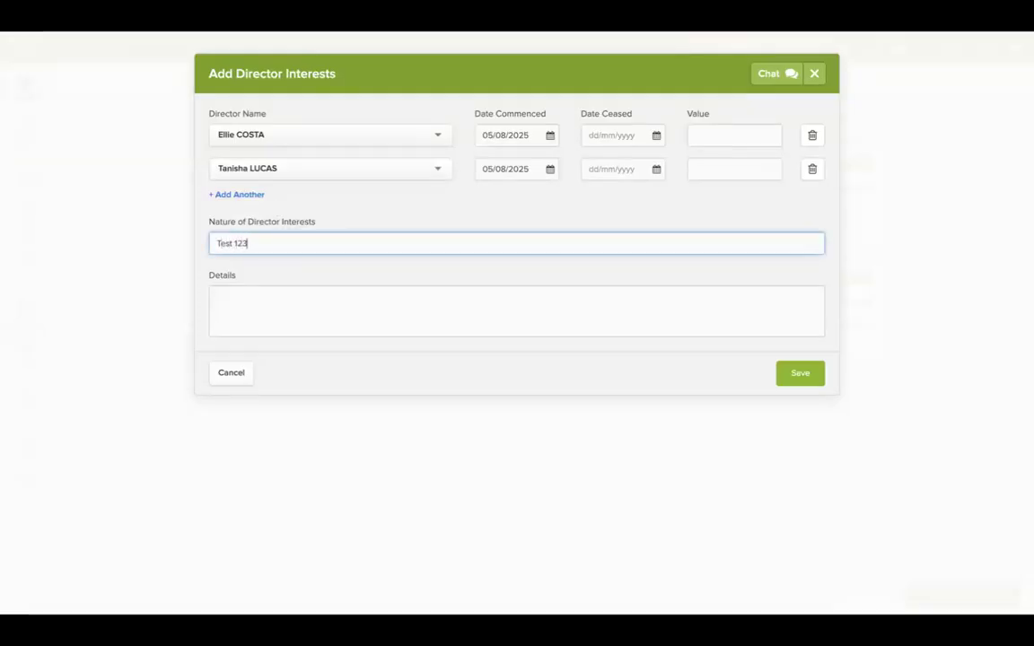
click(281, 306)
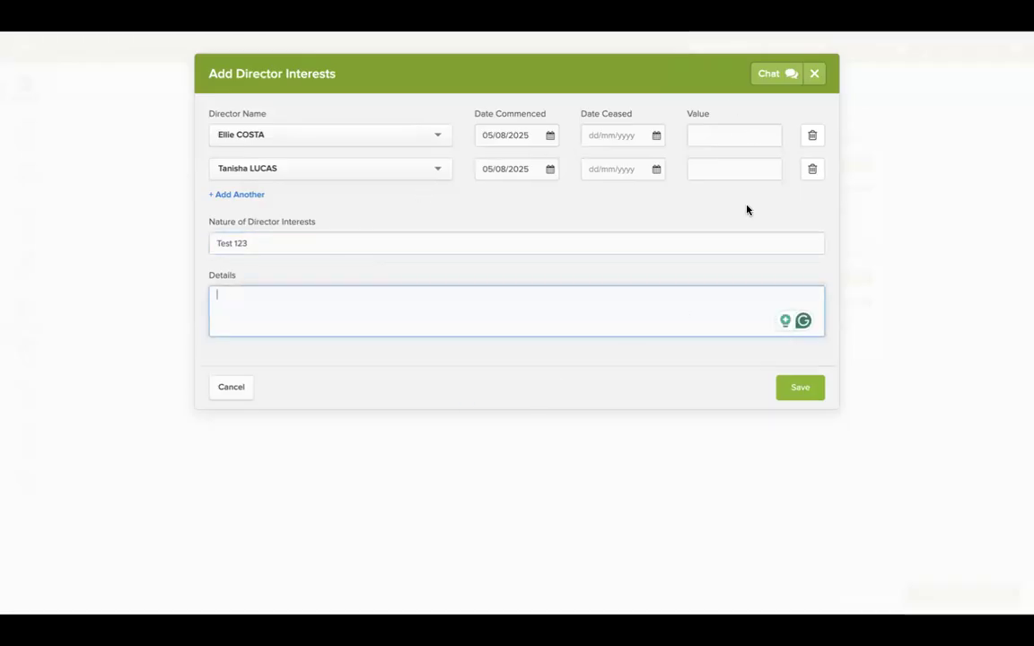
click(793, 383)
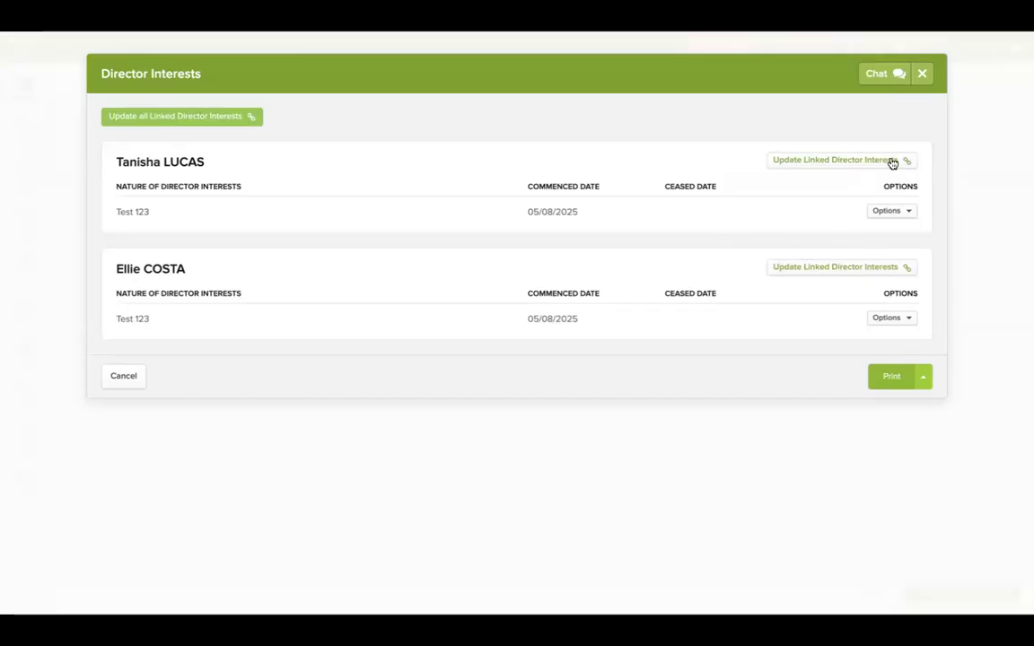
click(923, 74)
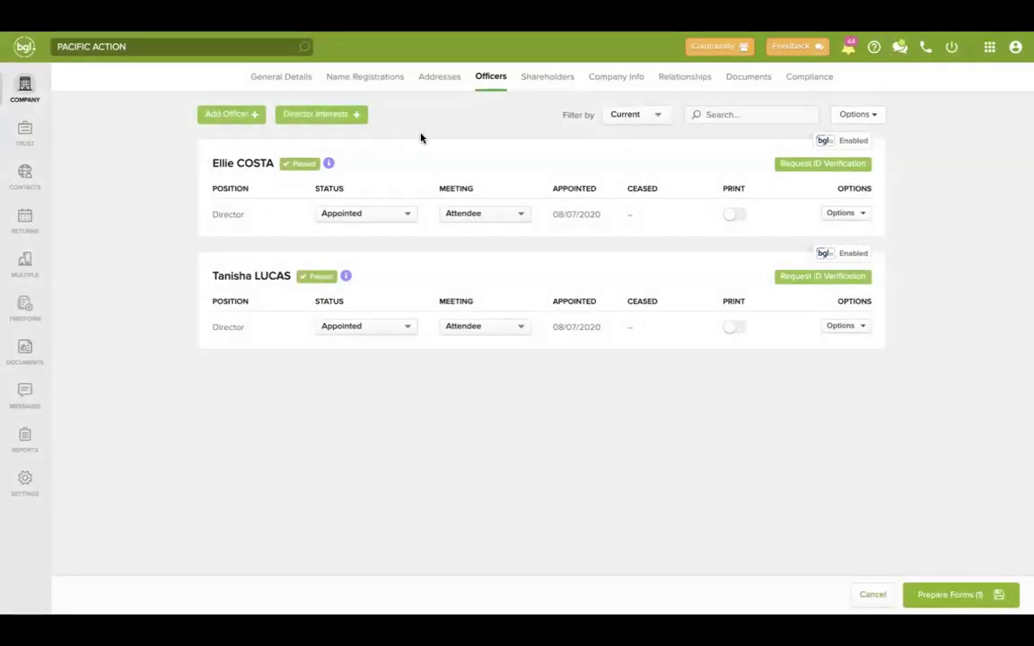
Open the company's shareholders and examine the ordinary share transactions and the shareholding breakdown chart.
click(548, 80)
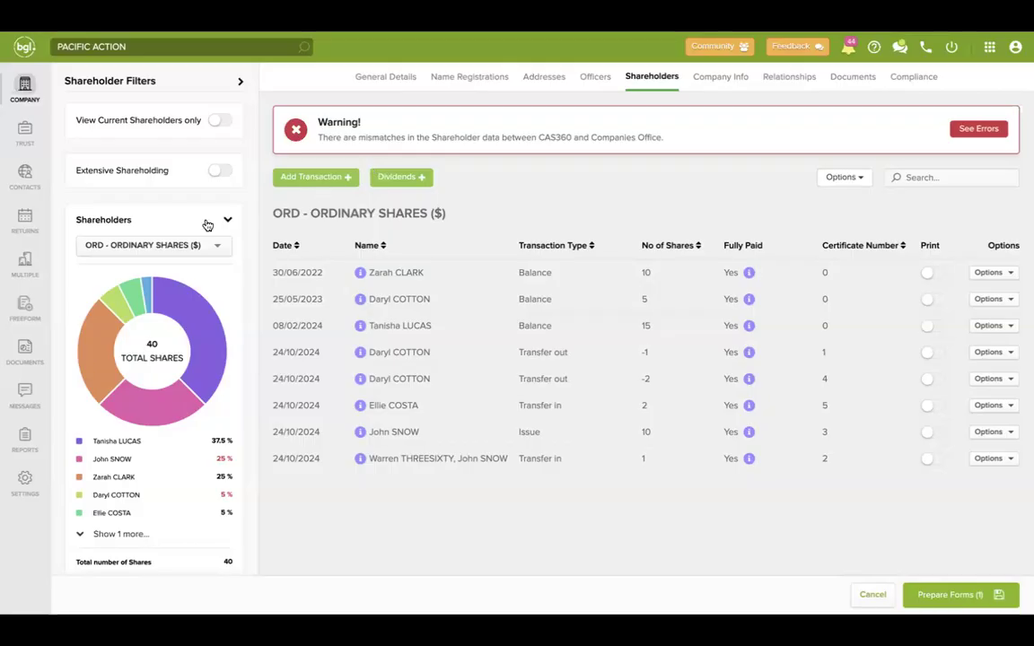
mouse_move(194, 341)
scroll(194, 341, down, 3)
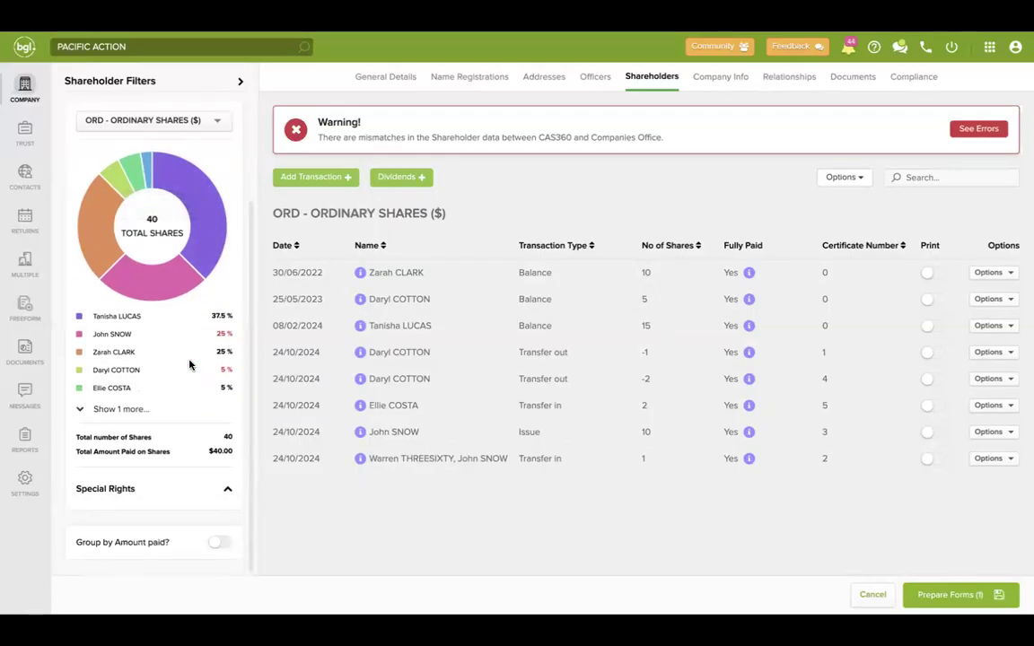
scroll(183, 314, up, 3)
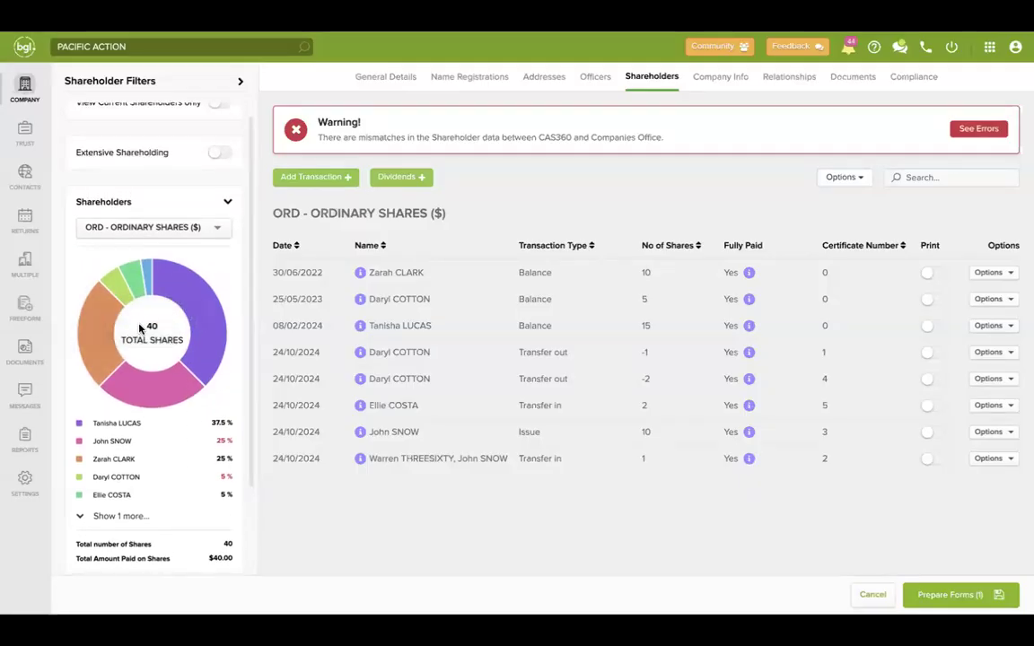
Examine the individual holdings in the ordinary shares chart and the percentage for each shareholder in its legend.
mouse_move(185, 305)
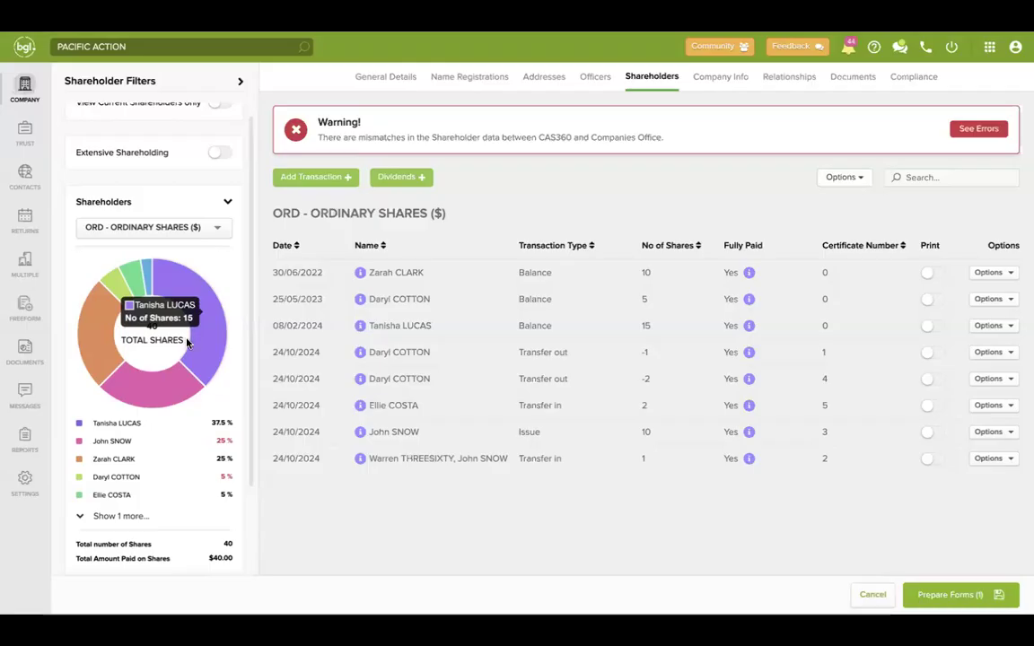
mouse_move(154, 400)
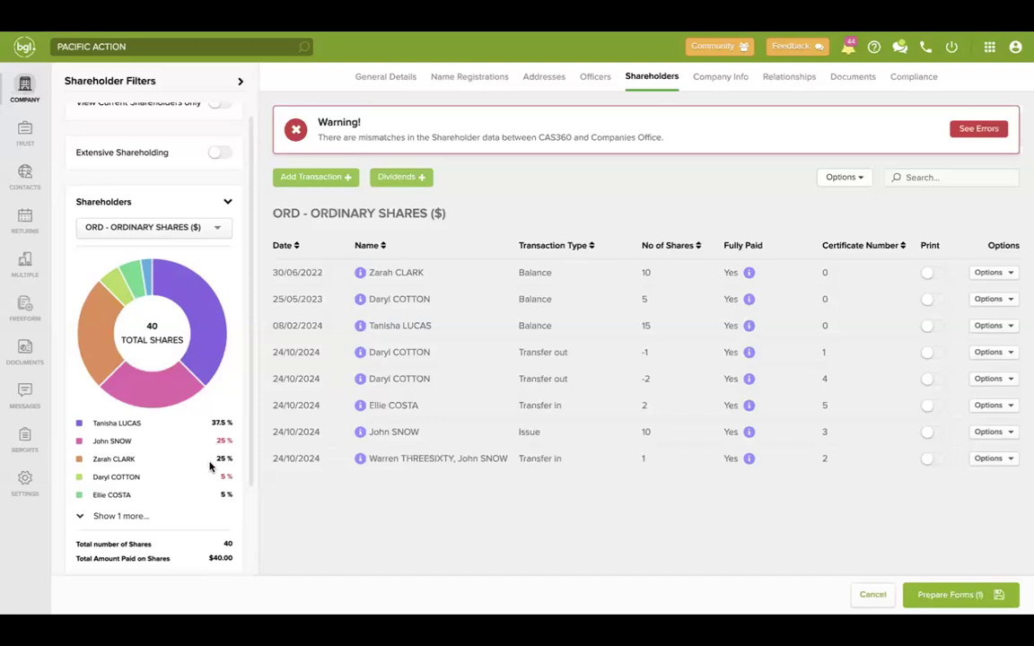
scroll(209, 466, down, 1)
scroll(213, 462, up, 2)
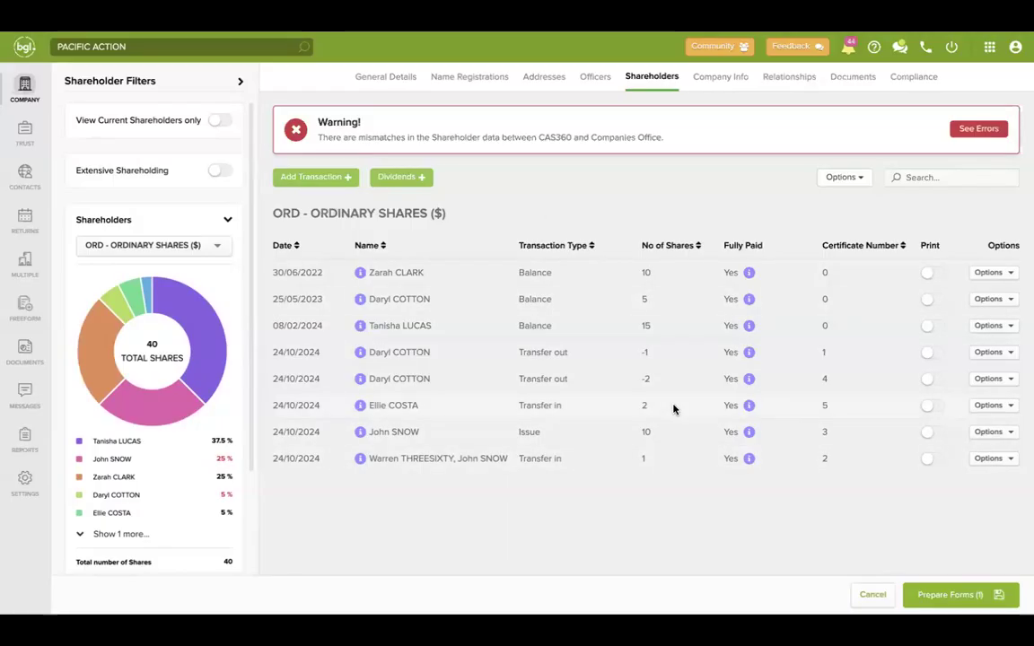
Start a share transfer from the 37.5 % shareholder to the shareholder who received 2 shares on 24/10/2024.
click(347, 179)
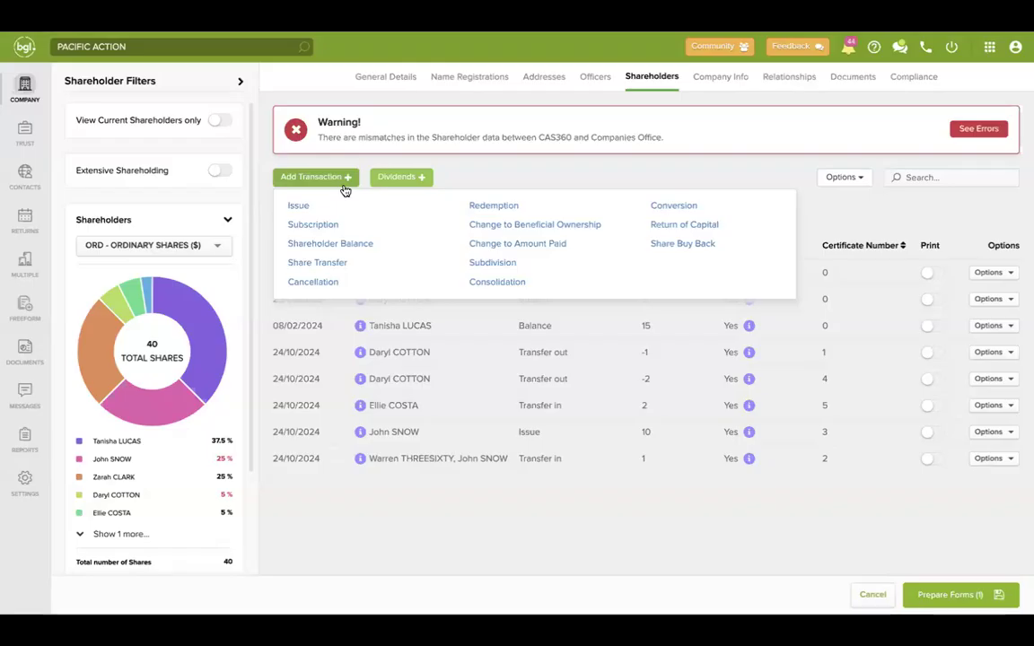
click(330, 262)
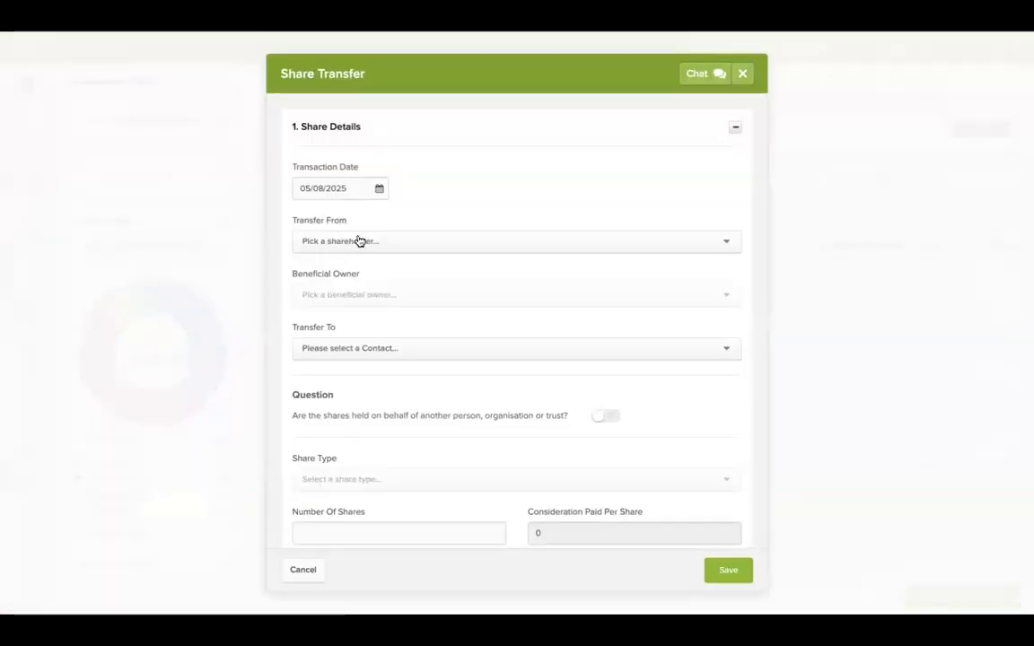
click(357, 240)
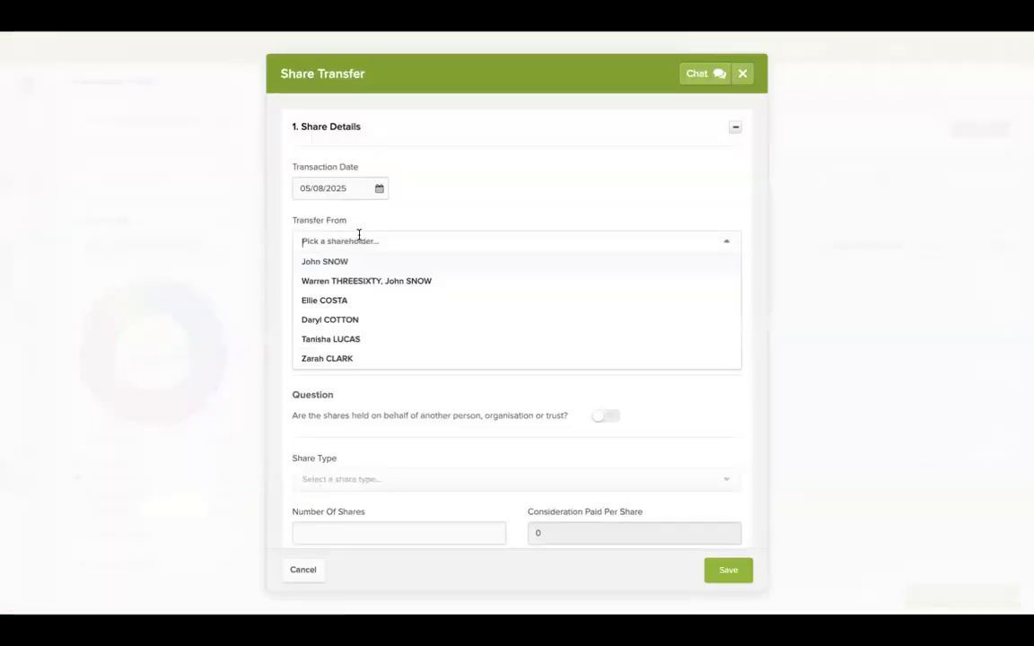
click(334, 340)
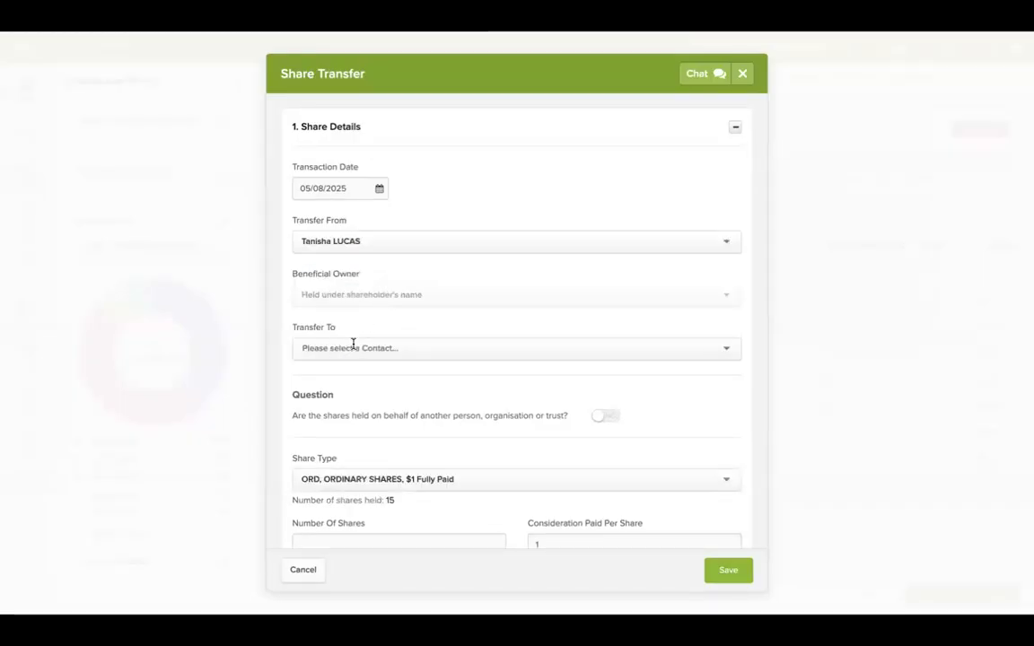
click(352, 348)
click(335, 409)
Set the number of ordinary shares to transfer to 10 and save the share transfer.
scroll(451, 382, down, 4)
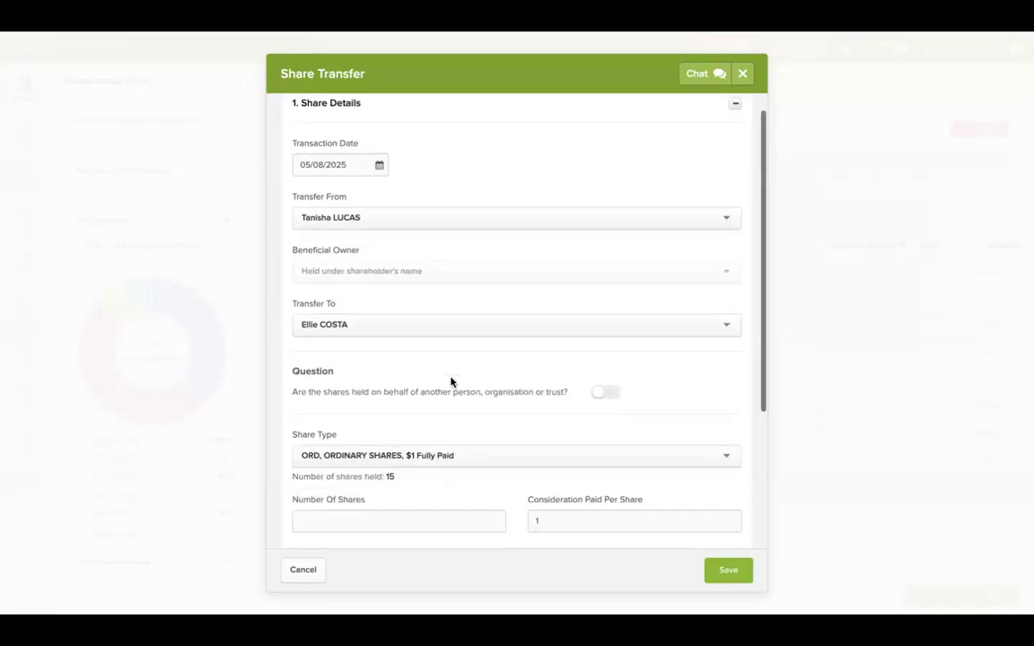
click(396, 394)
text(10)
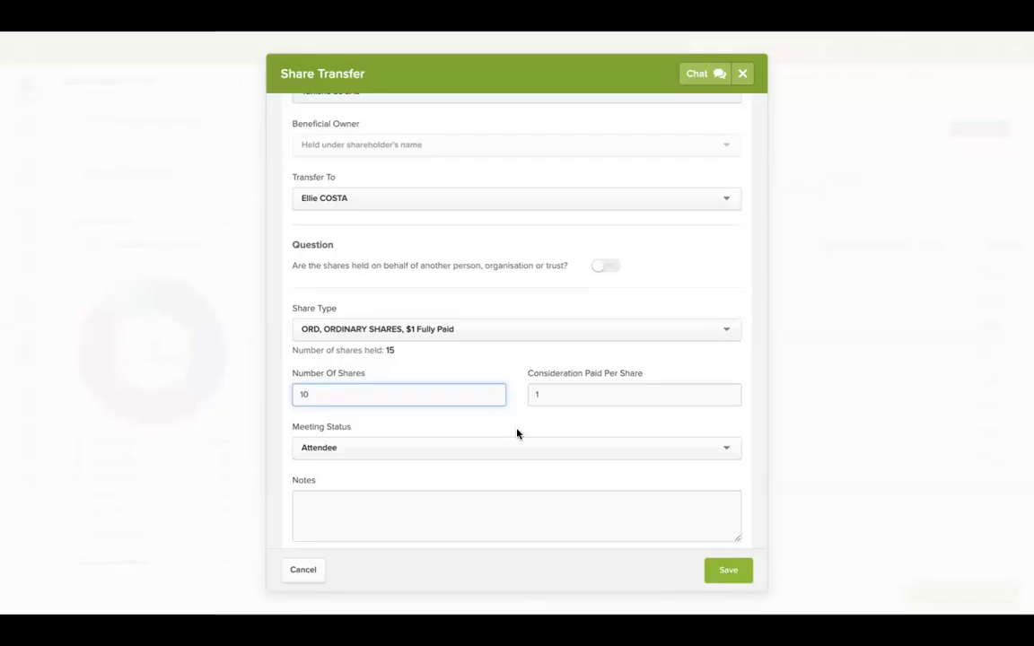
click(728, 567)
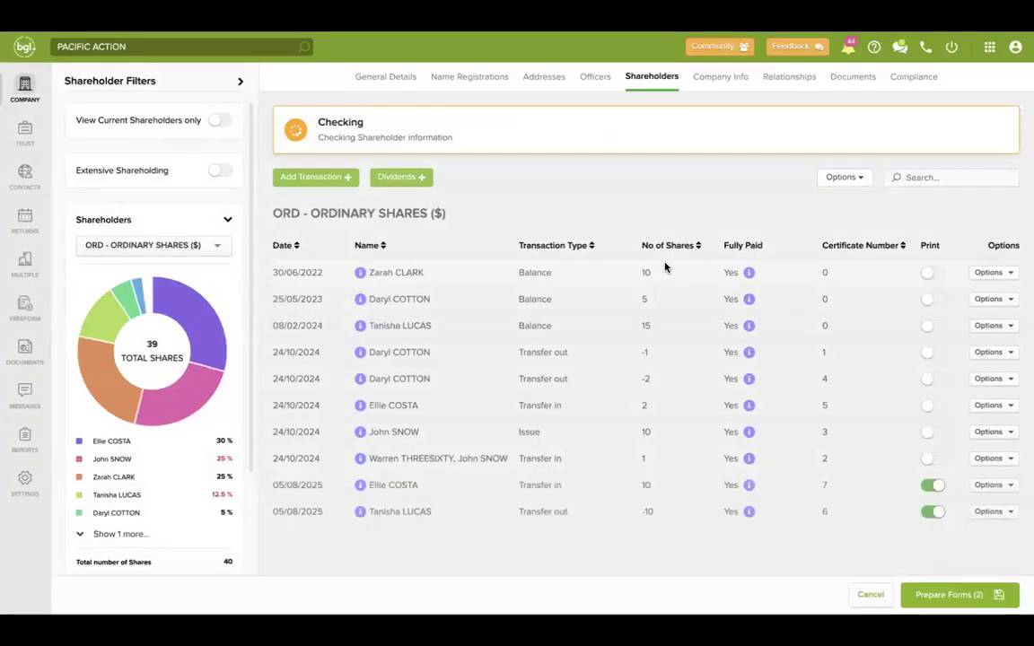
Prepare the forms for the pending company changes and look through the documents produced for the share transfer.
click(951, 594)
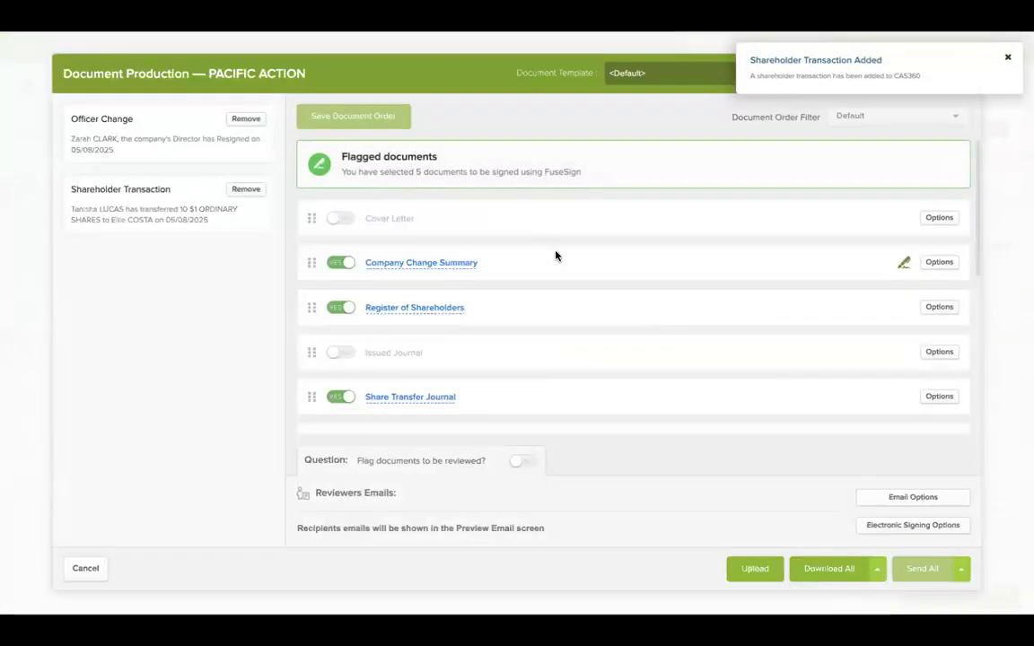
scroll(385, 272, down, 2)
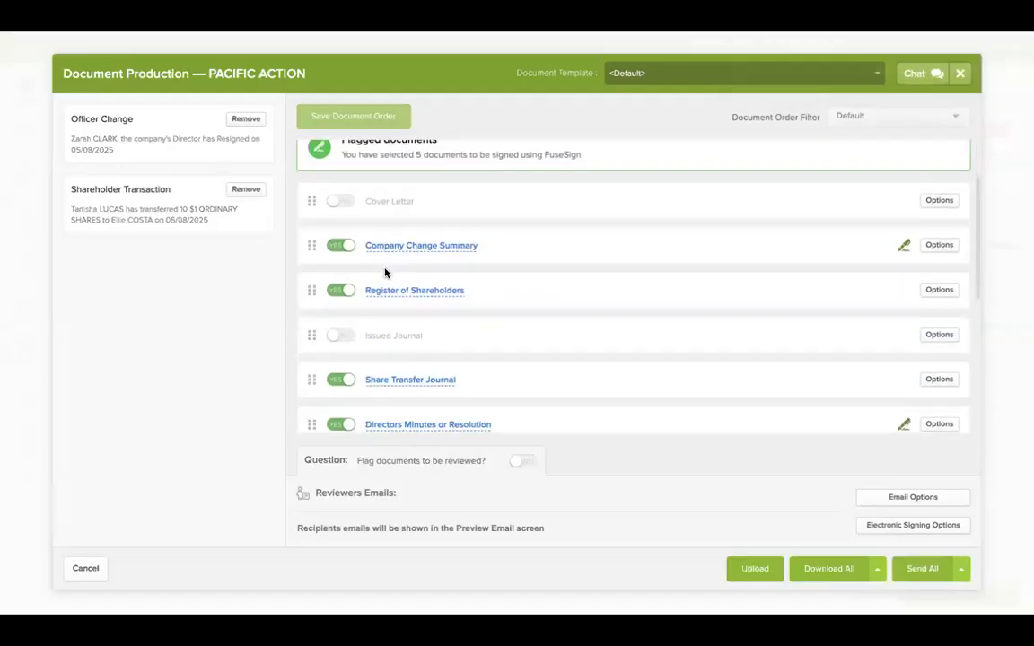
scroll(383, 267, up, 1)
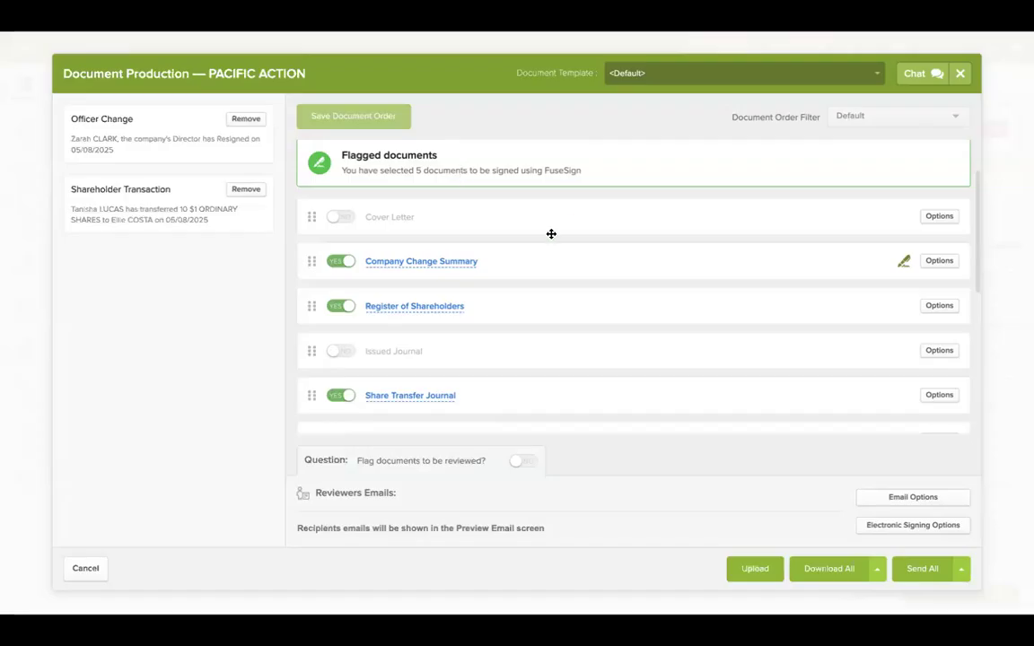
scroll(551, 233, down, 2)
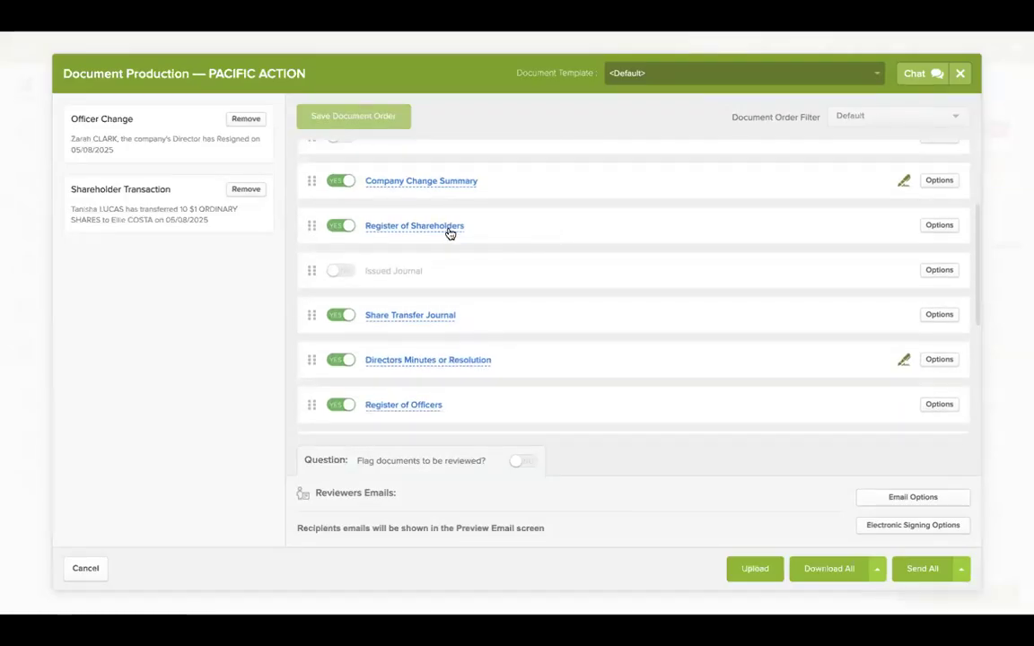
Review the Register of Shareholders for the new share transfer, and close the document and Document Production without sending anything.
click(450, 231)
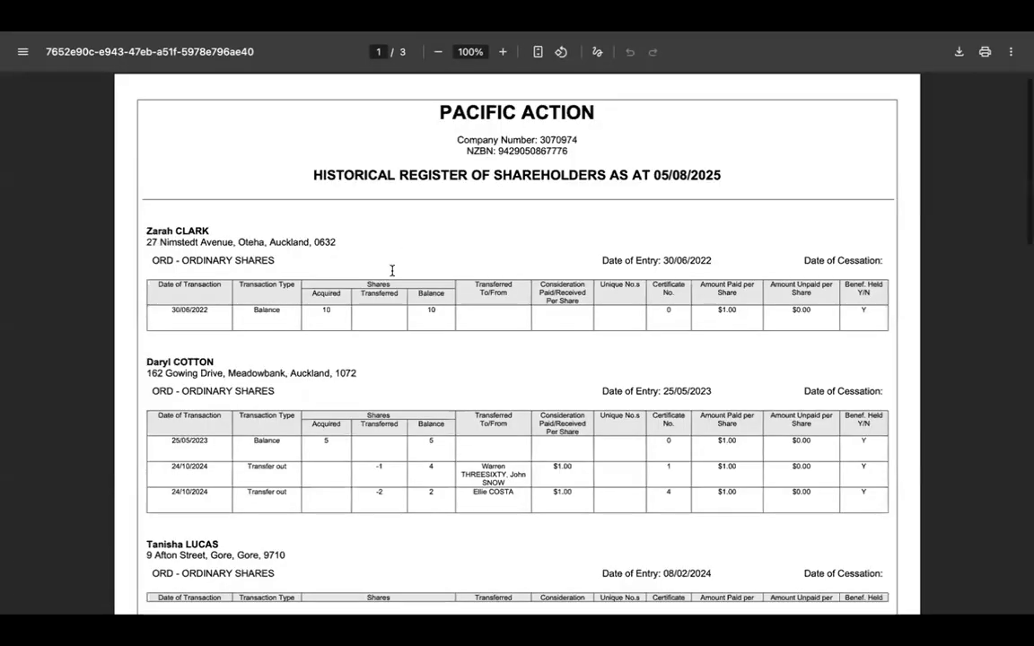
scroll(392, 270, down, 5)
scroll(393, 270, down, 2)
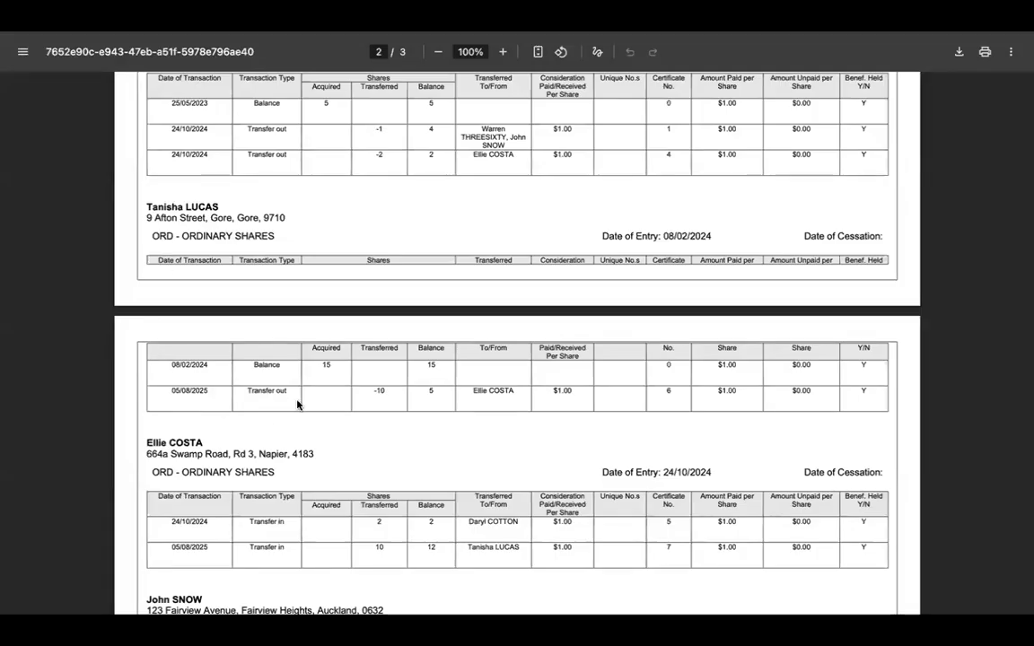
scroll(297, 404, down, 1)
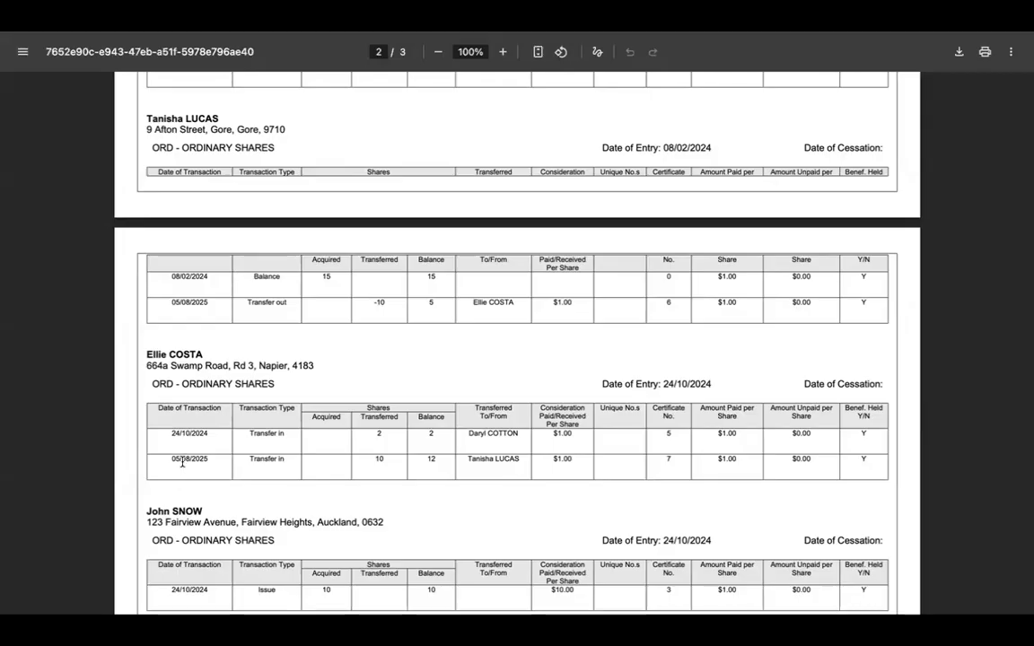
scroll(285, 417, down, 4)
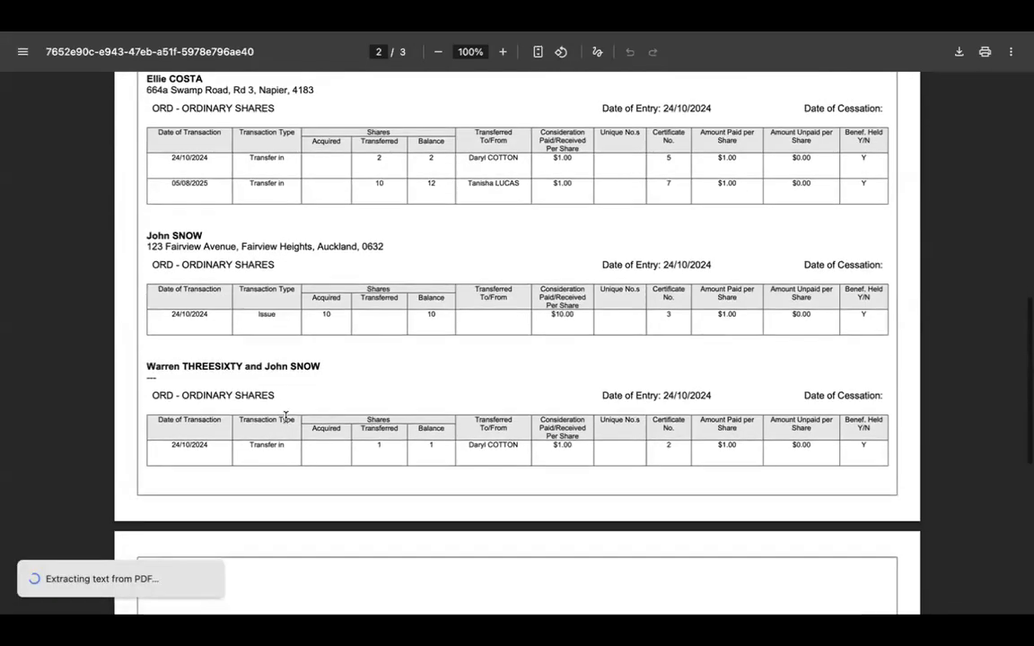
scroll(535, 219, up, 10)
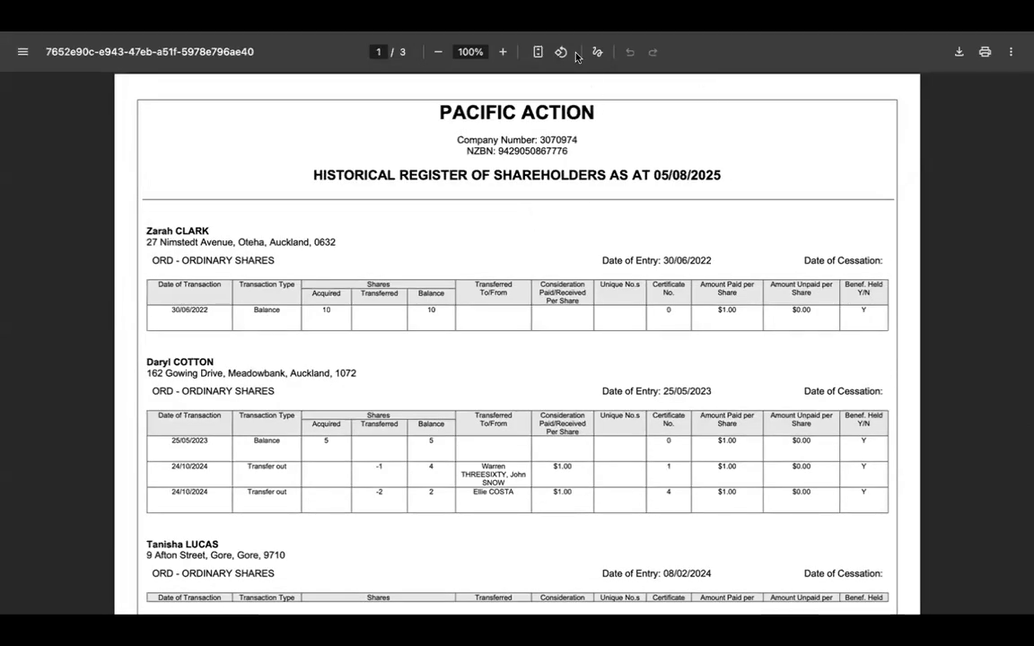
key(super+w)
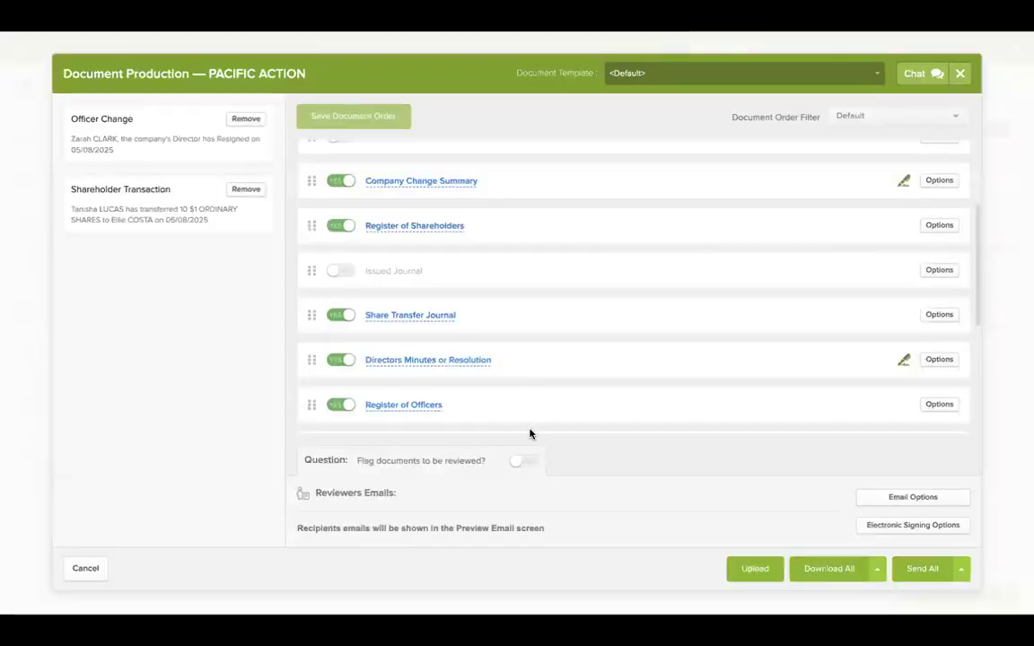
click(960, 74)
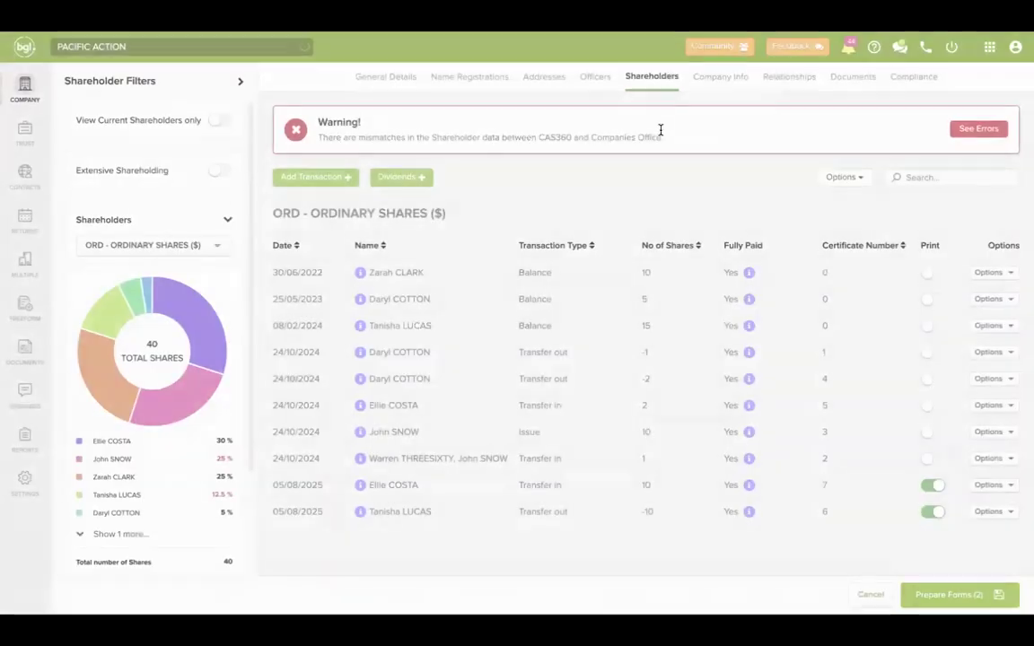
Start a new dividend for the share type ORD, ORDINARY SHARES, $1 Fully Paid.
click(423, 183)
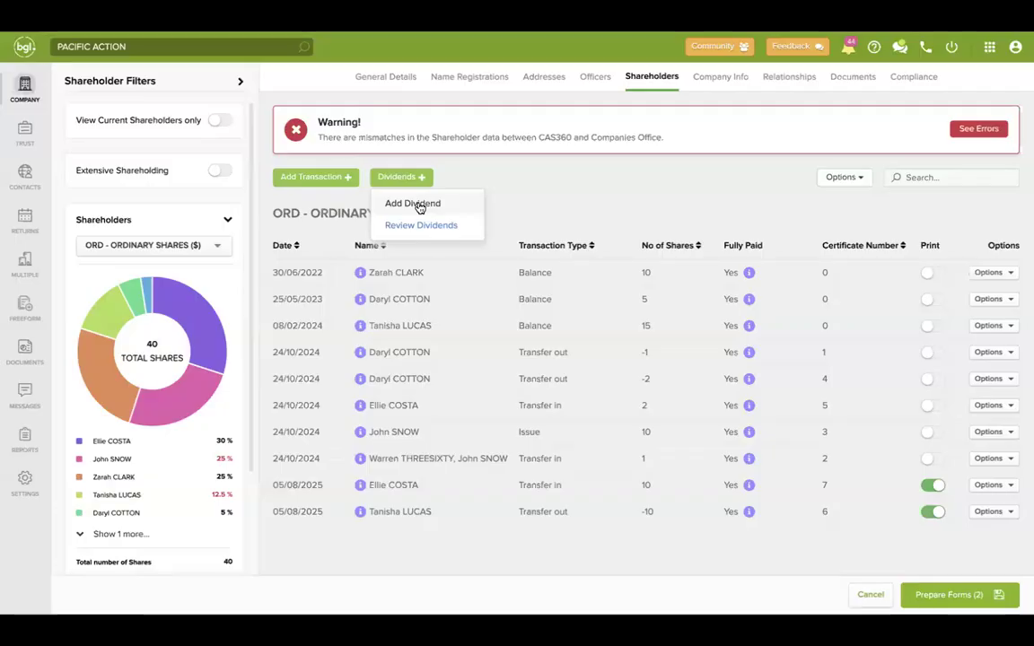
click(418, 205)
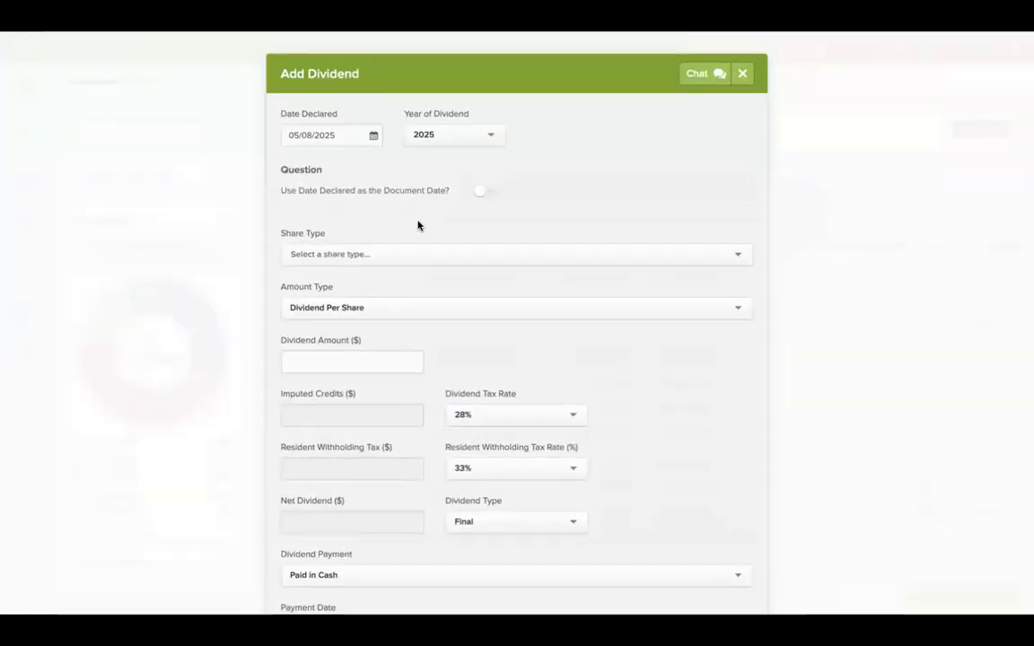
click(418, 226)
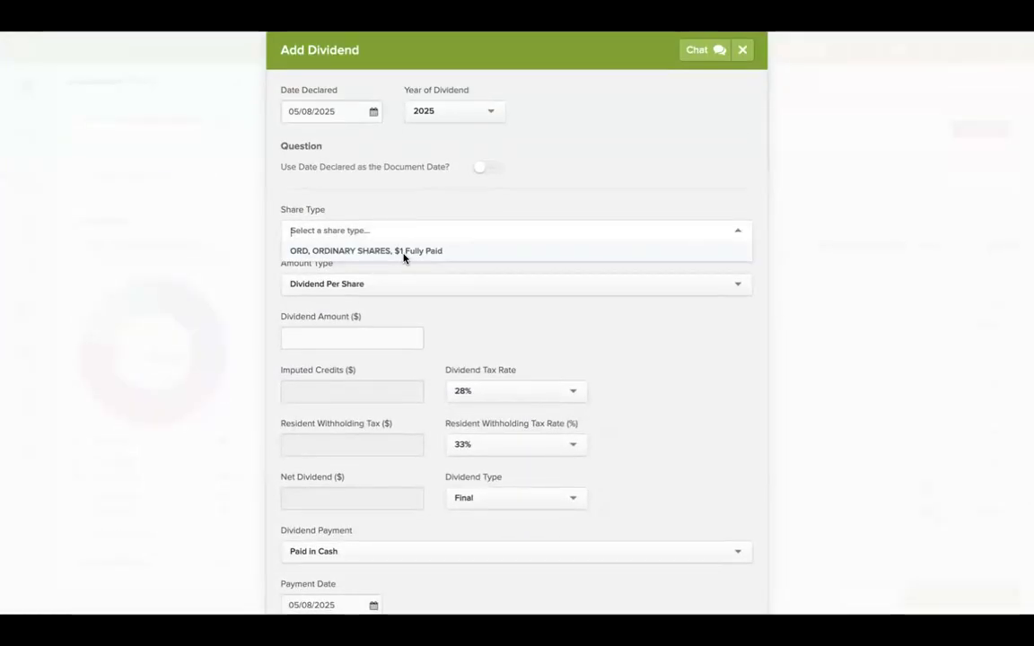
click(405, 255)
Set the amount type to Total Dividend with an amount of $1345, and save the dividend while preparing its documents.
scroll(407, 257, down, 1)
click(397, 265)
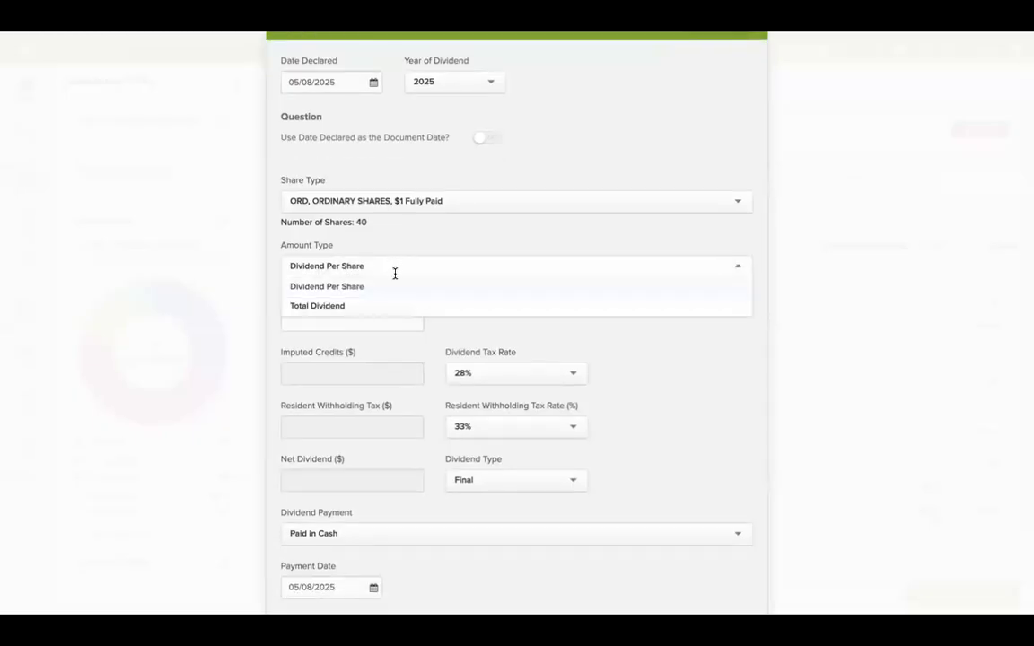
click(383, 307)
click(348, 318)
text(1345)
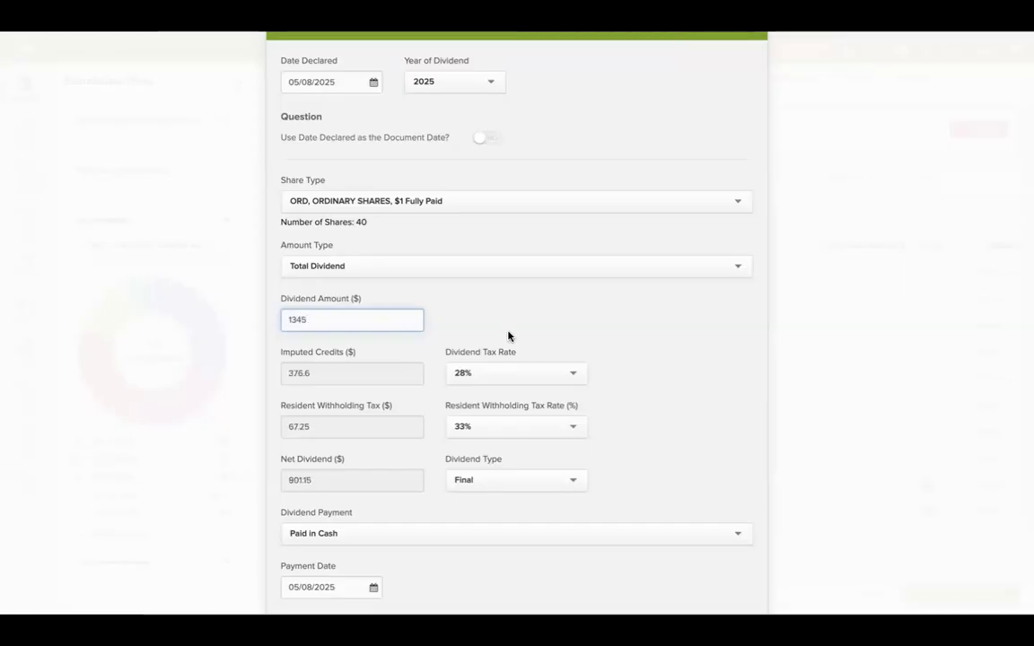
scroll(508, 337, down, 3)
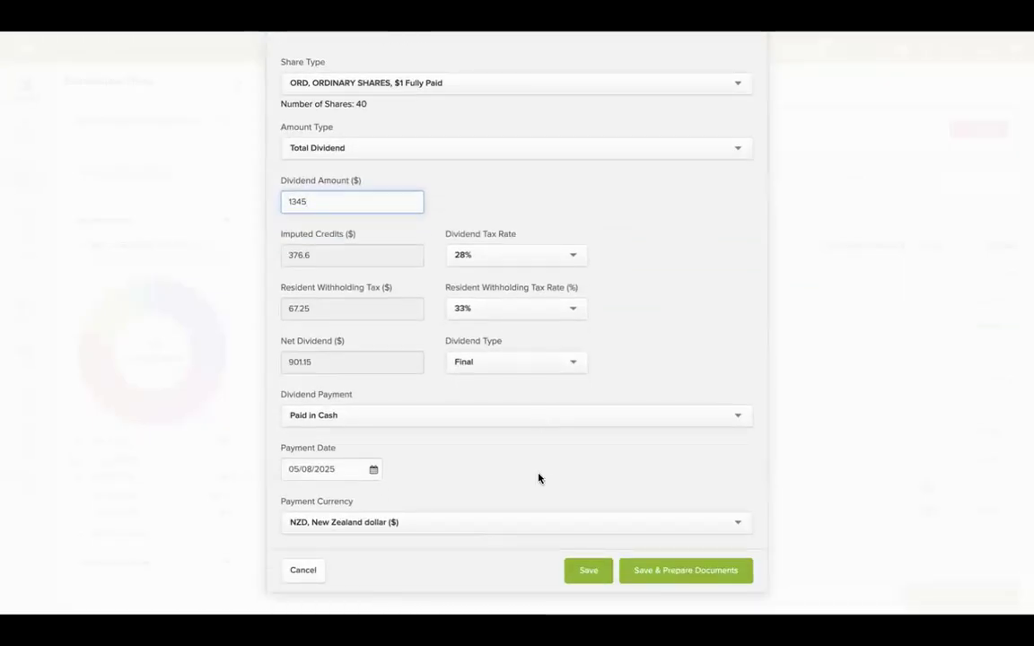
click(675, 578)
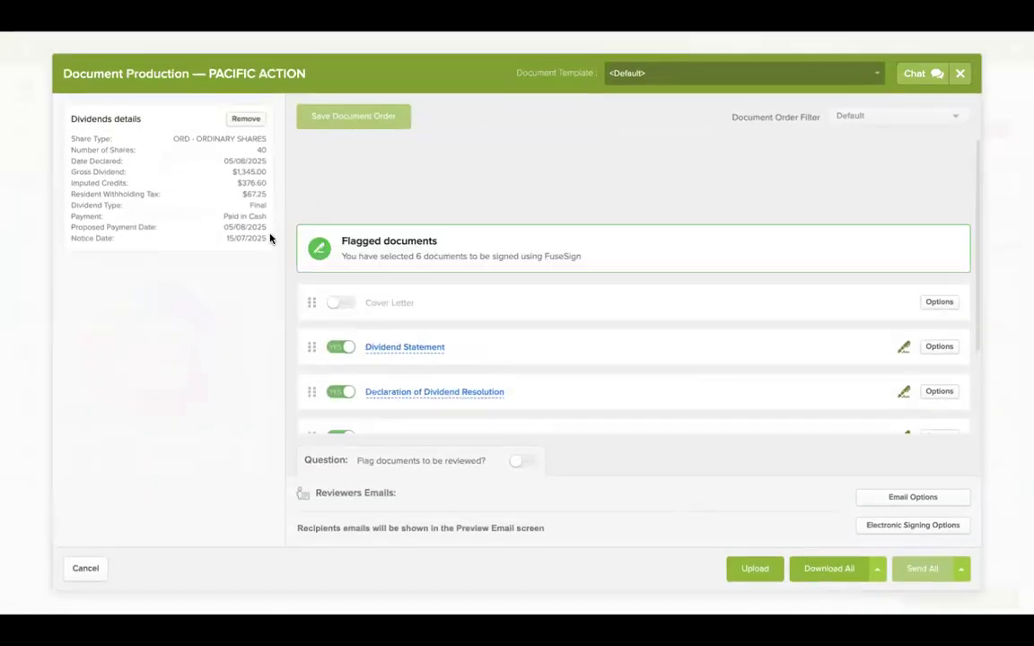
Look over the dividend details and the list of documents prepared for the dividend.
scroll(357, 215, down, 2)
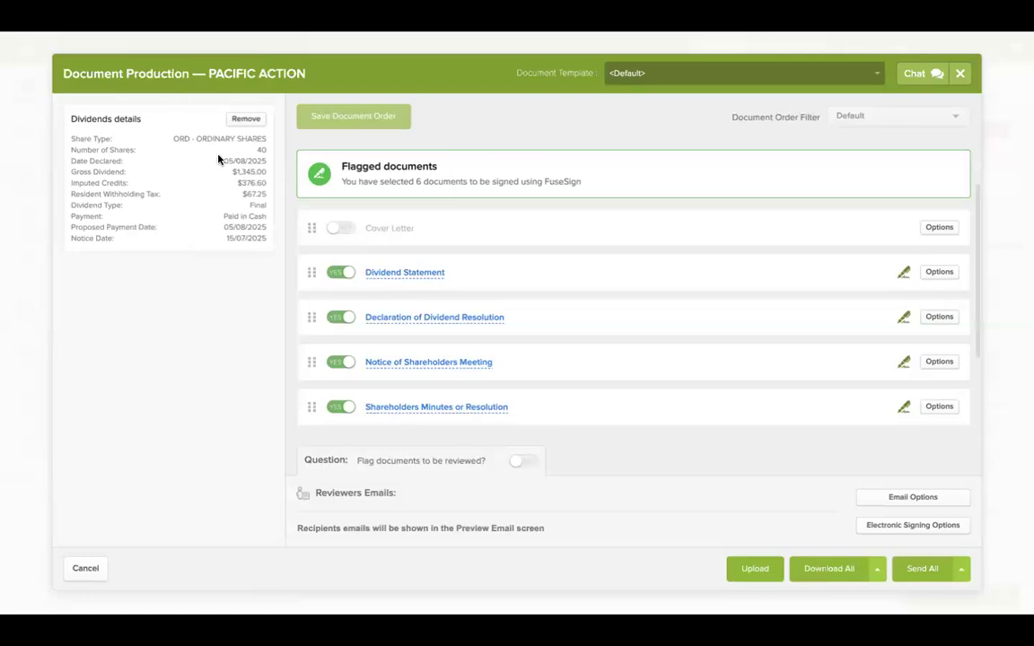
scroll(517, 236, down, 3)
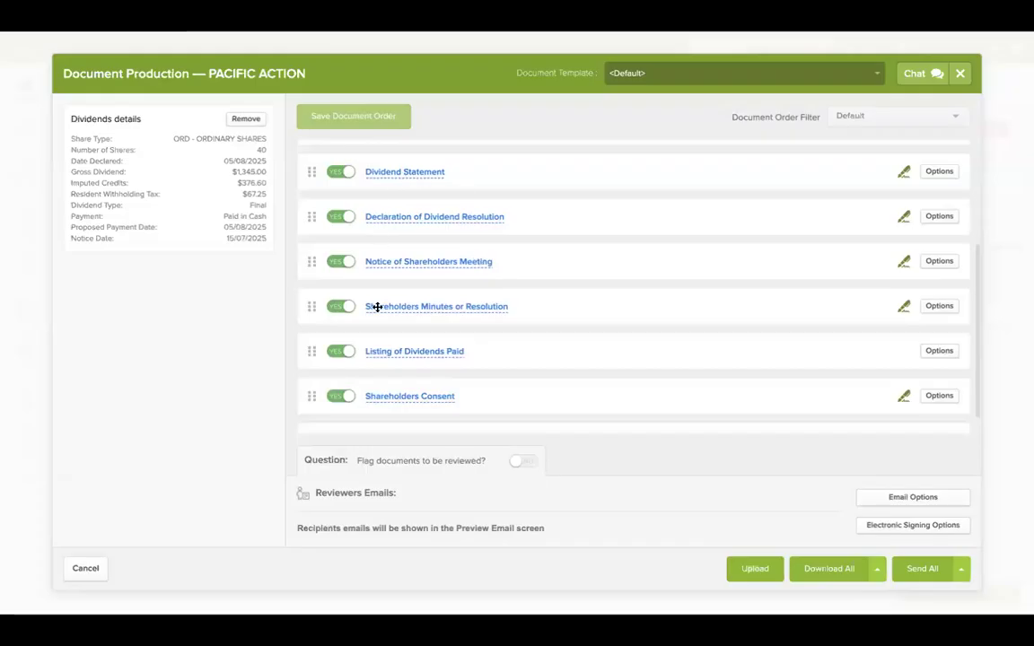
scroll(488, 298, down, 1)
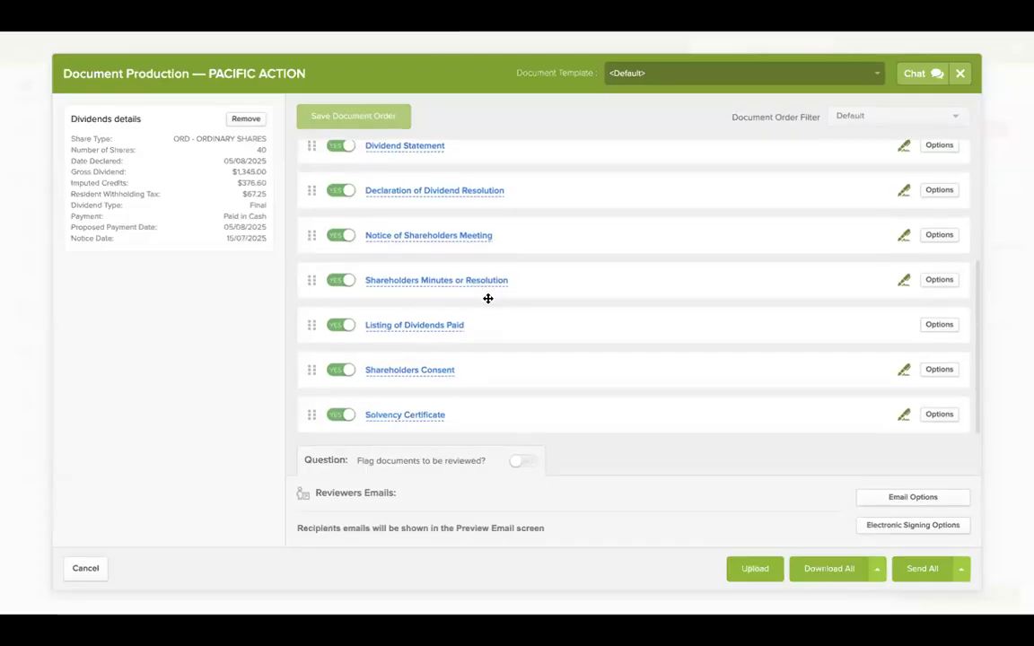
scroll(487, 297, up, 2)
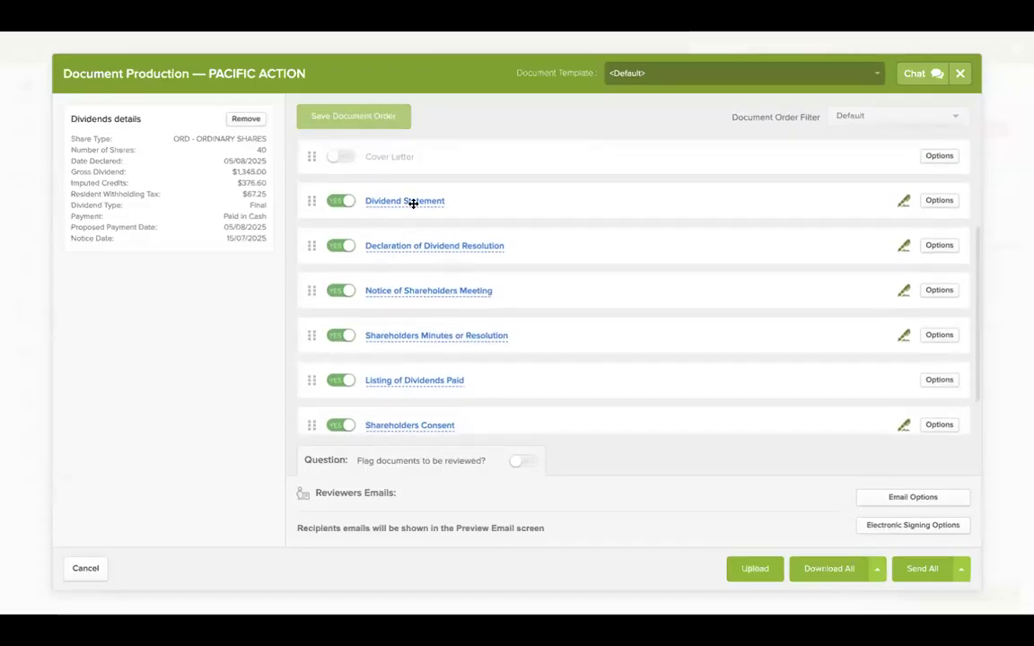
Review the Dividend Statement pages for the individual shareholders, and close the document.
click(414, 202)
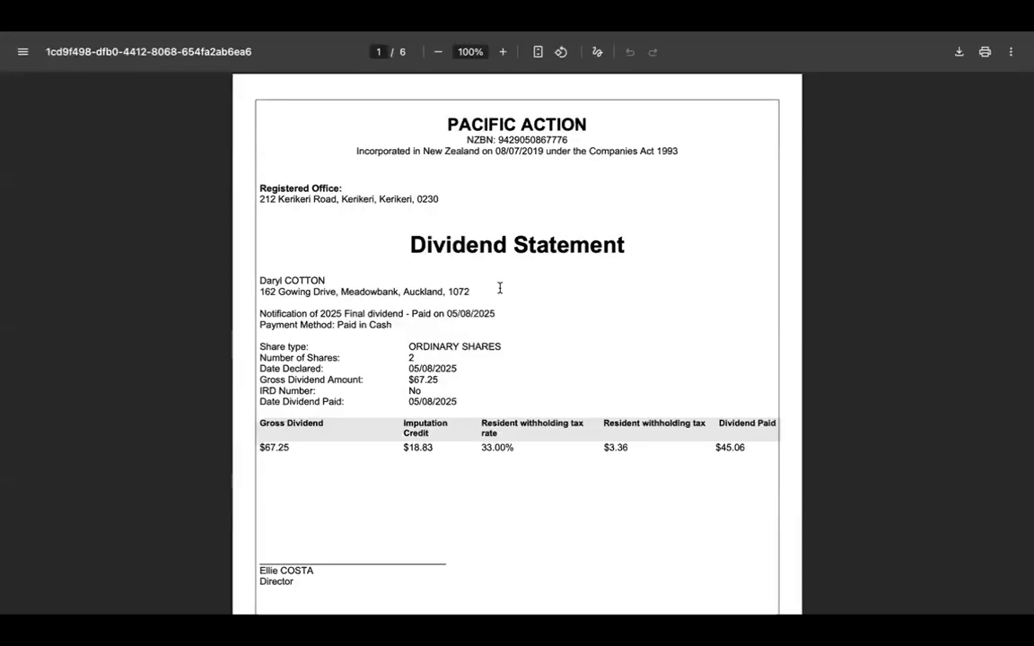
scroll(501, 307, down, 5)
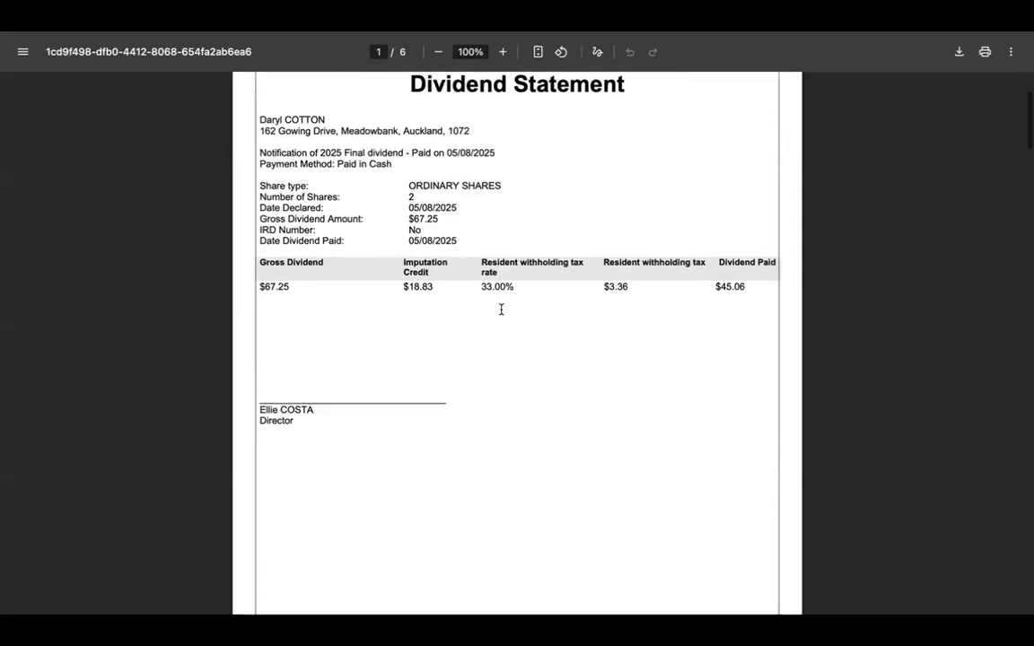
scroll(500, 309, down, 10)
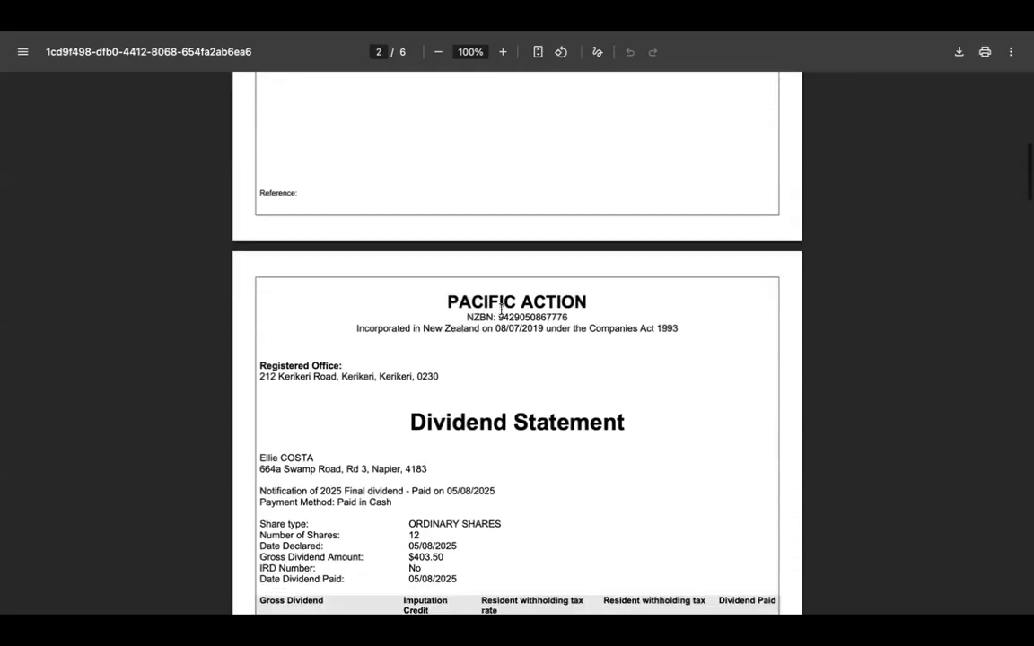
scroll(501, 309, down, 6)
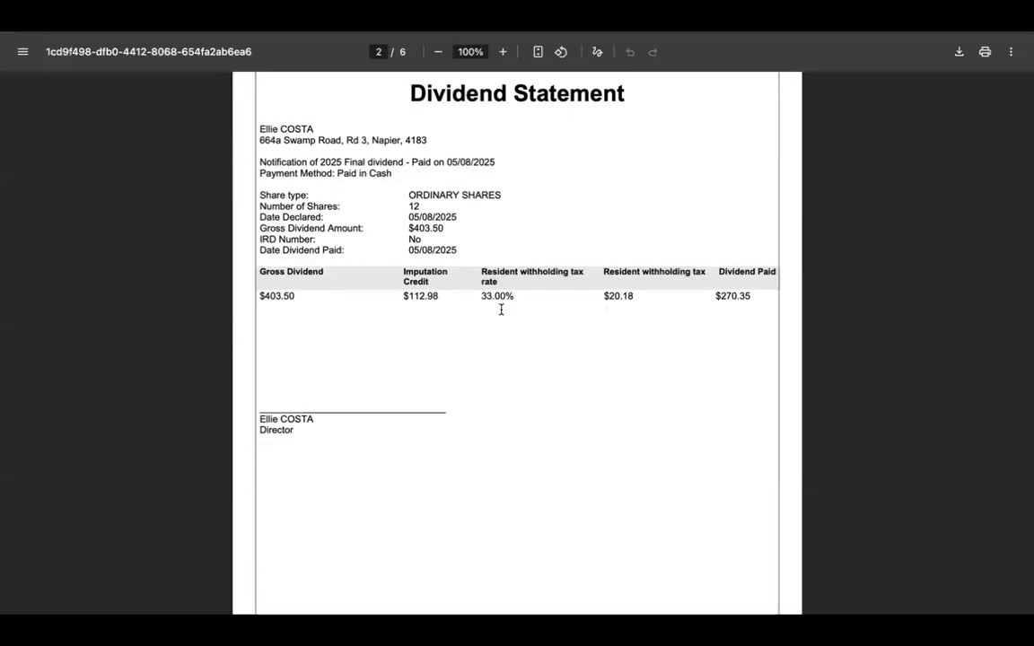
scroll(518, 314, down, 1)
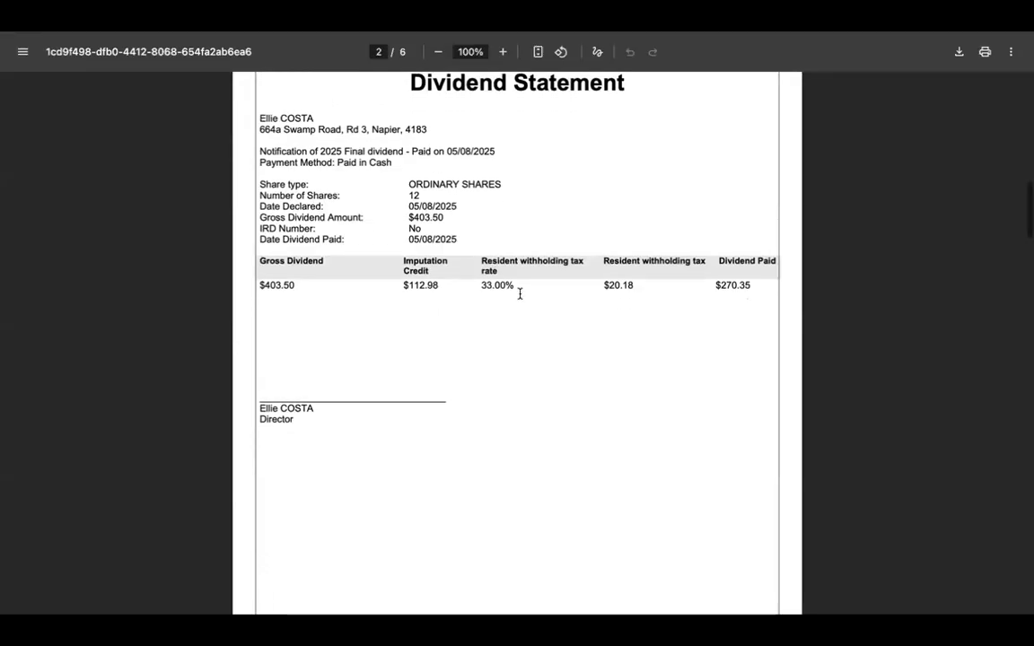
scroll(515, 323, down, 13)
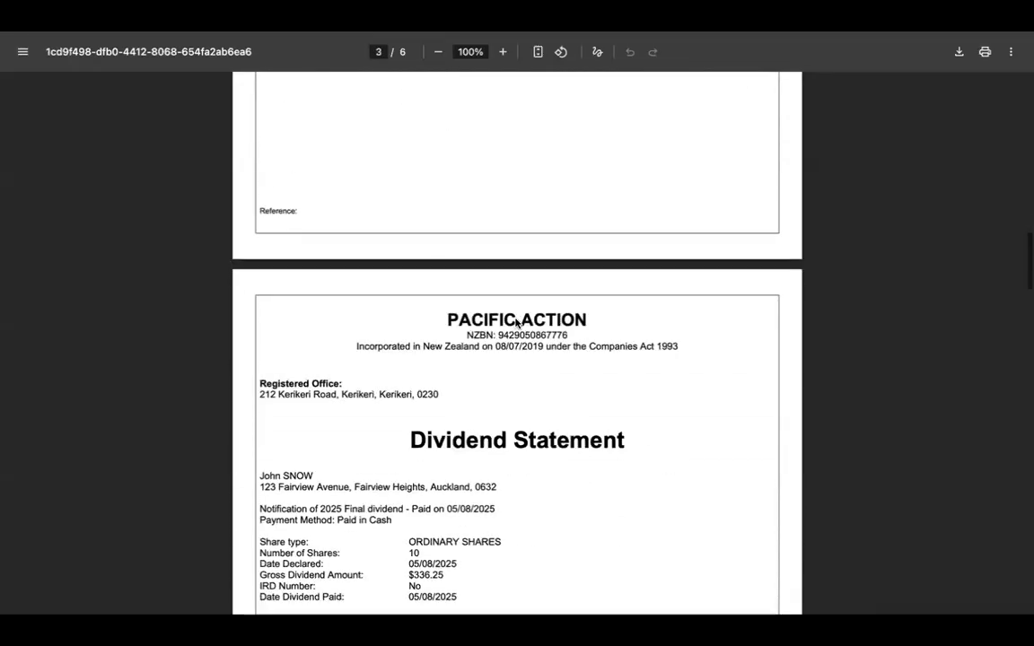
scroll(515, 323, down, 10)
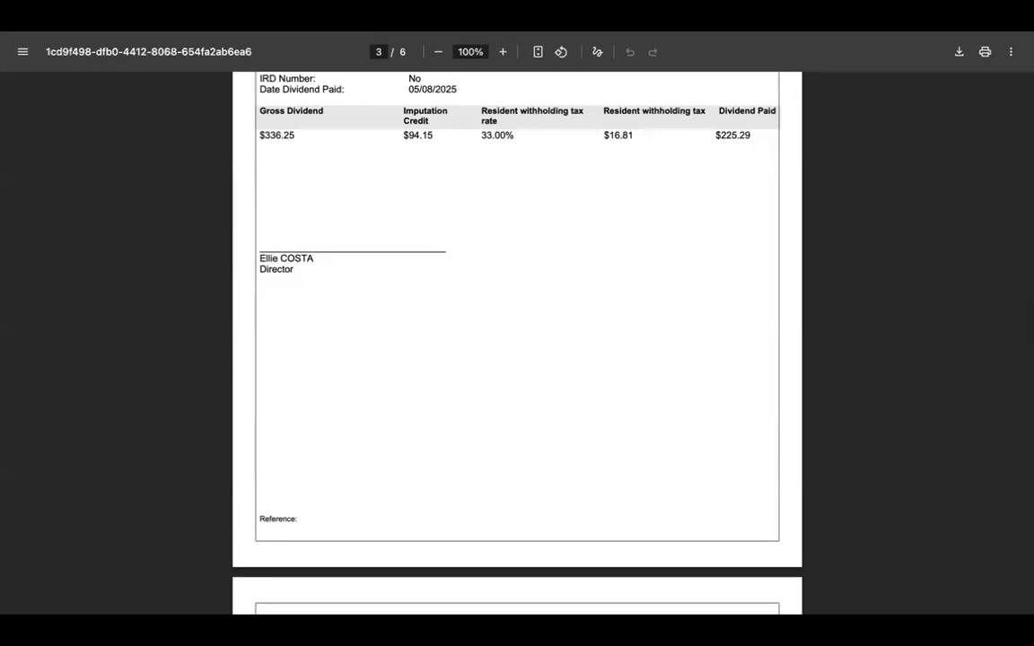
click(431, 33)
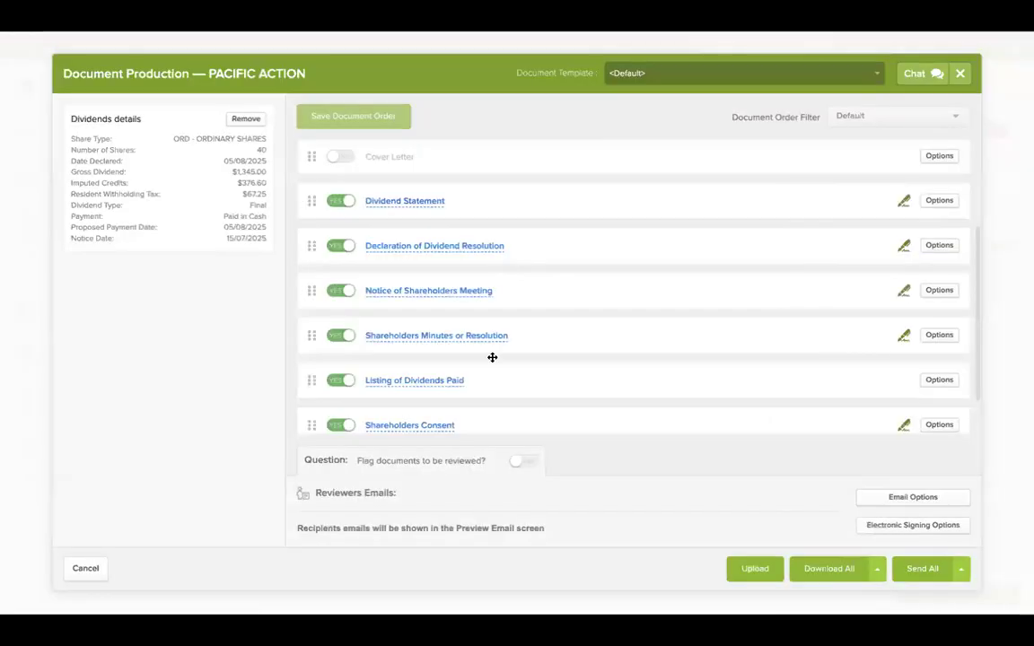
Review the Declaration of Dividend Resolution, including its dividend details and the directors' signature lines, and close it.
click(451, 247)
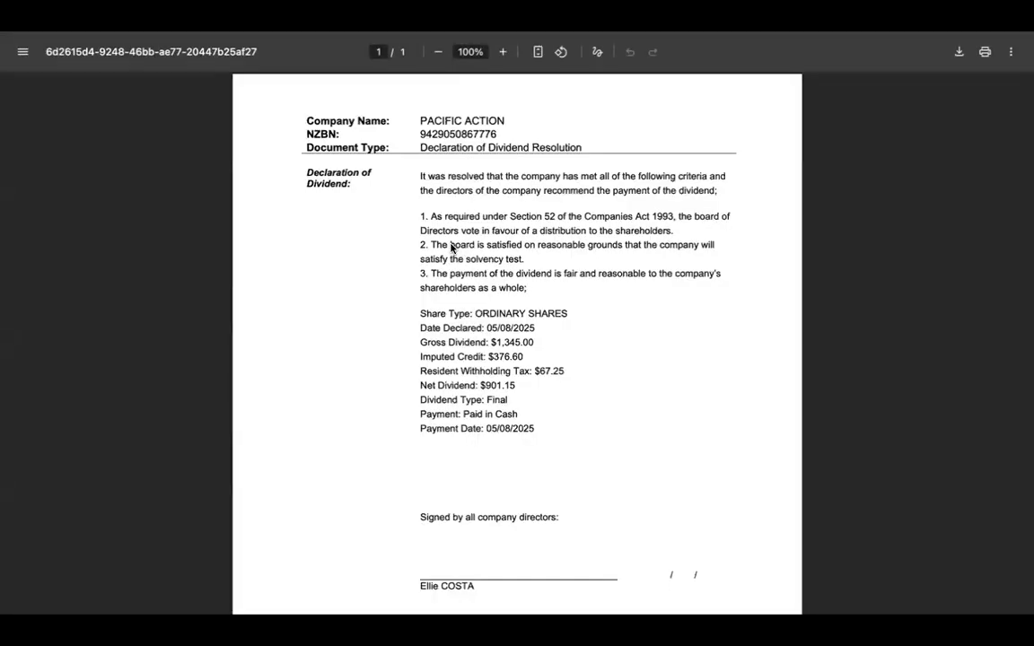
scroll(451, 247, down, 1)
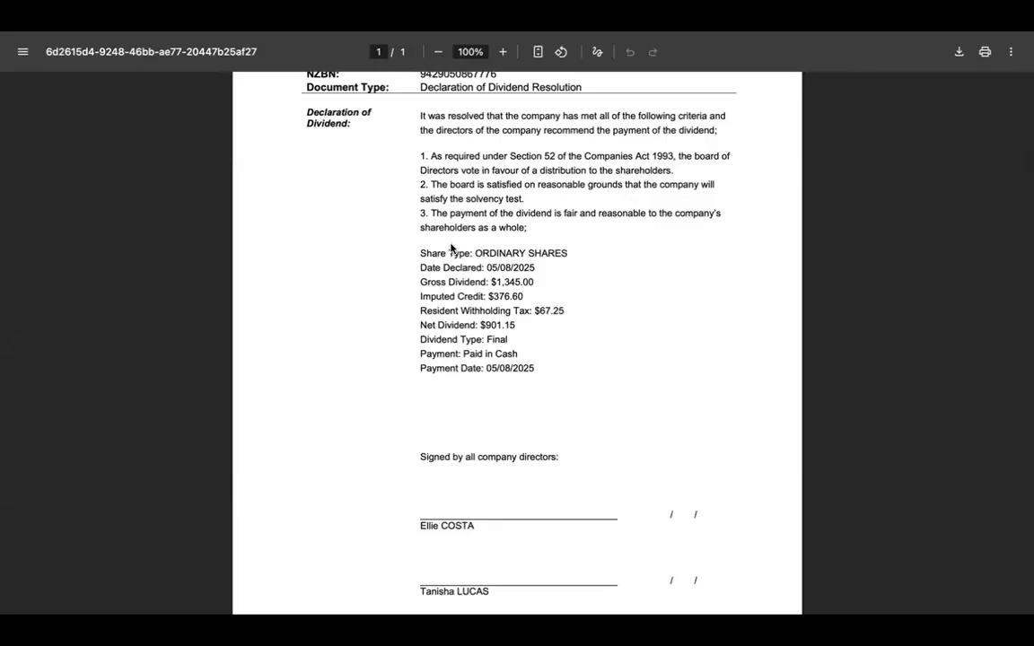
scroll(451, 249, up, 1)
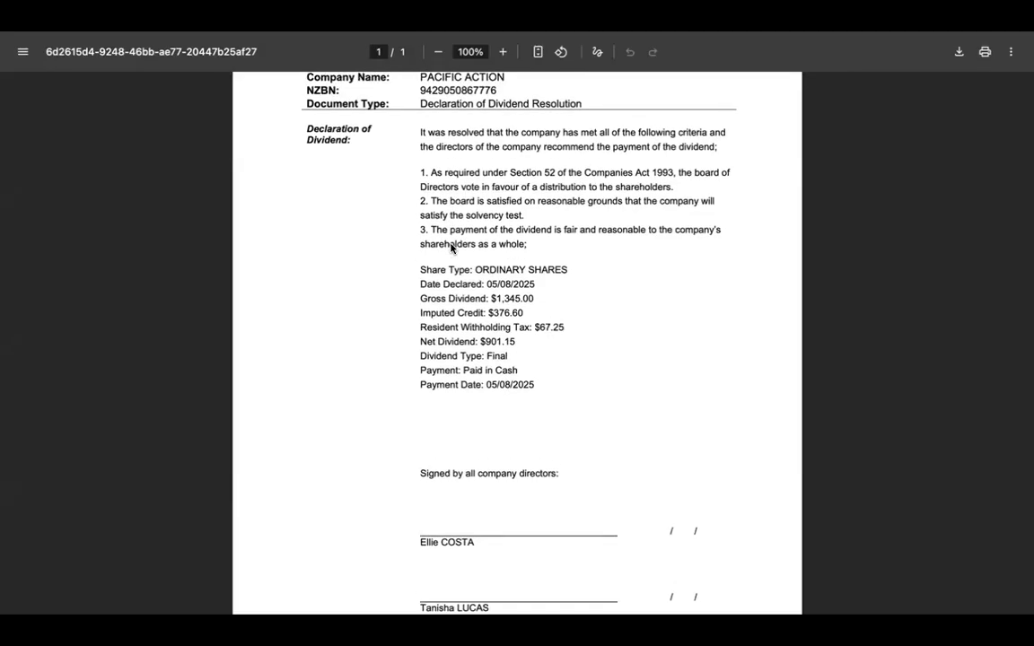
scroll(452, 249, down, 2)
scroll(420, 244, up, 3)
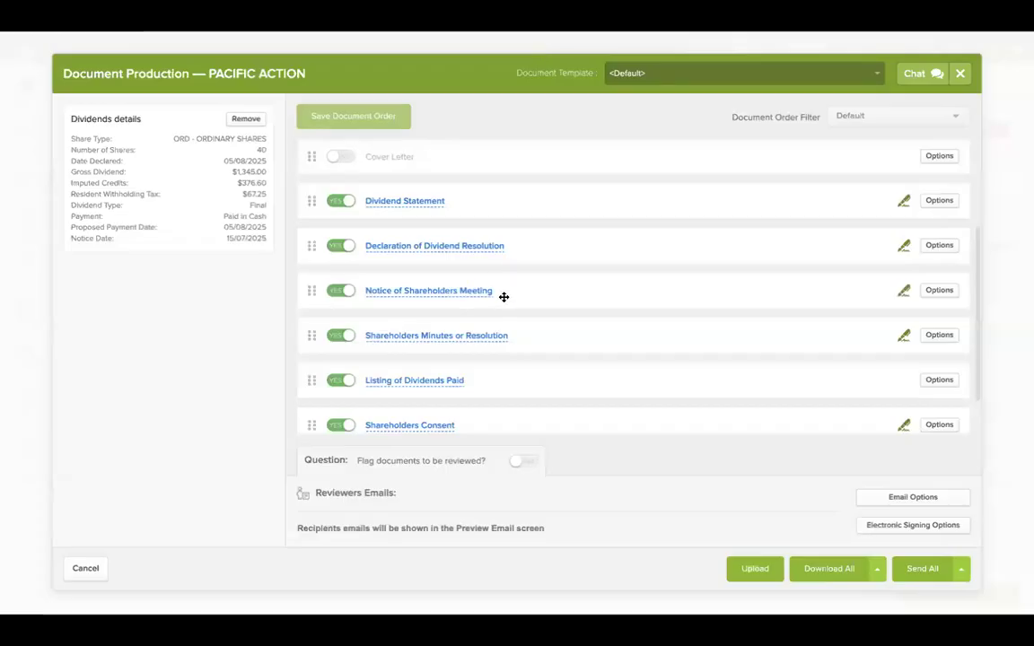
Exclude the Solvency Certificate from the dividend documents, and close Document Production without sending anything.
scroll(502, 296, down, 2)
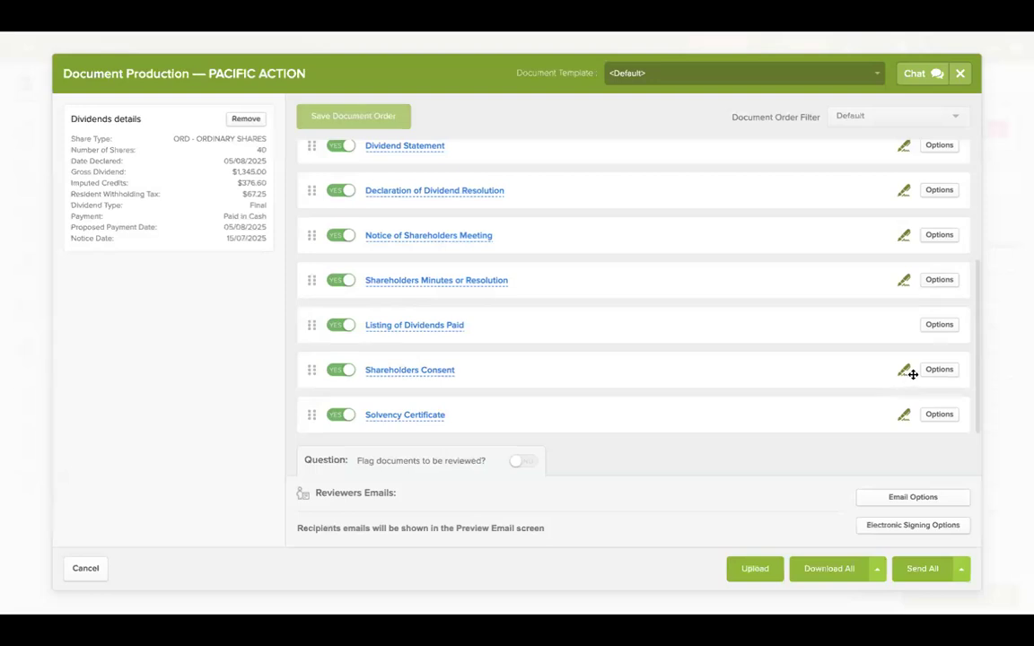
click(346, 417)
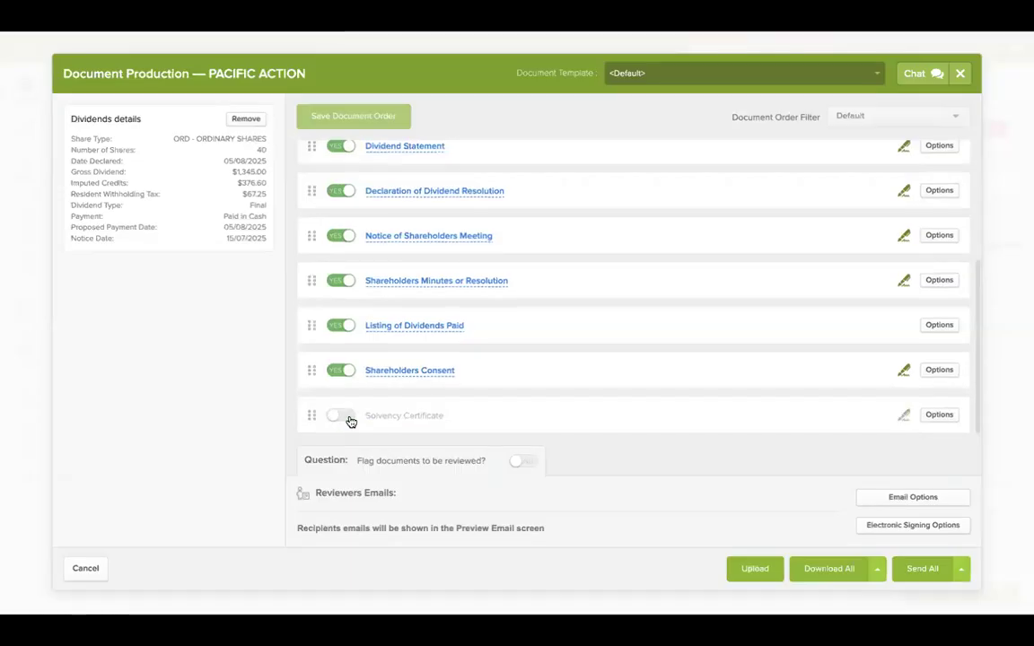
click(905, 373)
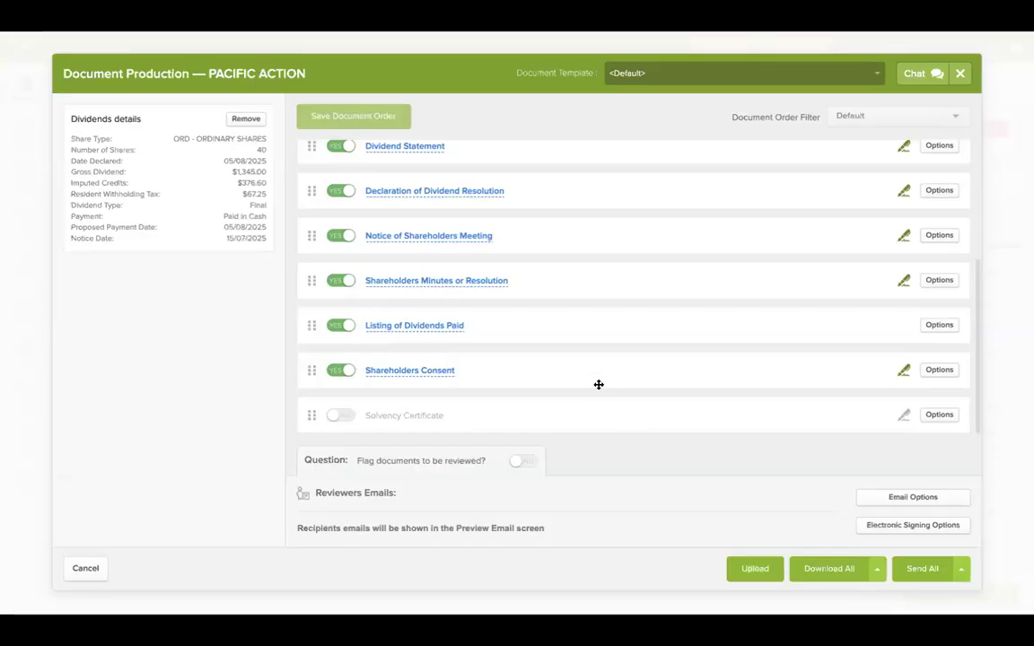
click(959, 73)
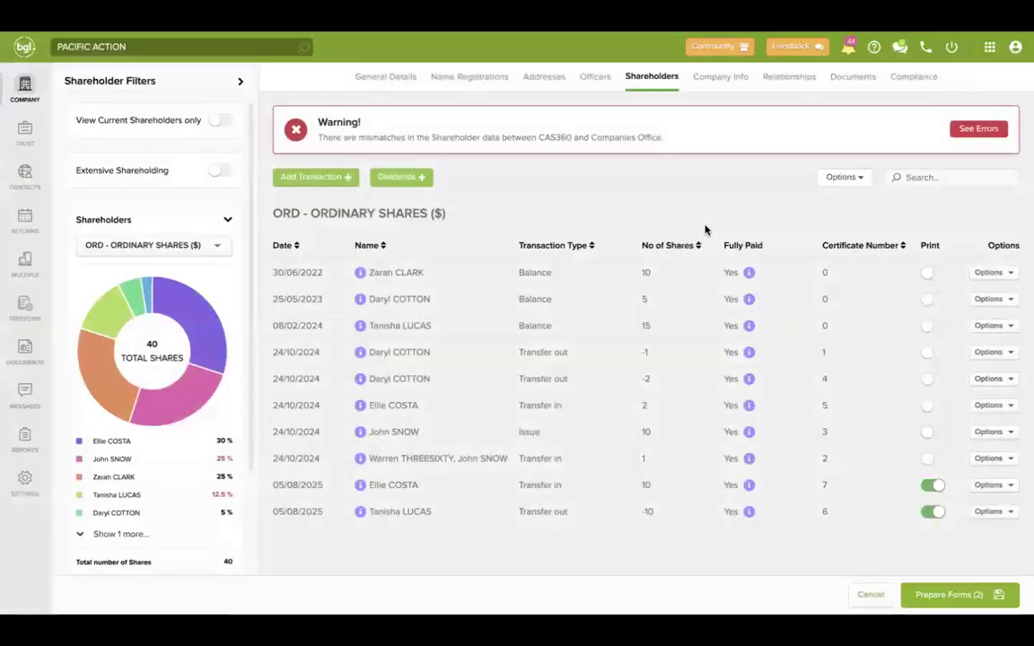
Open the attachments of the company's Annual Return Documents due 31/08/2025, and review the FuseSign audit report.
click(851, 77)
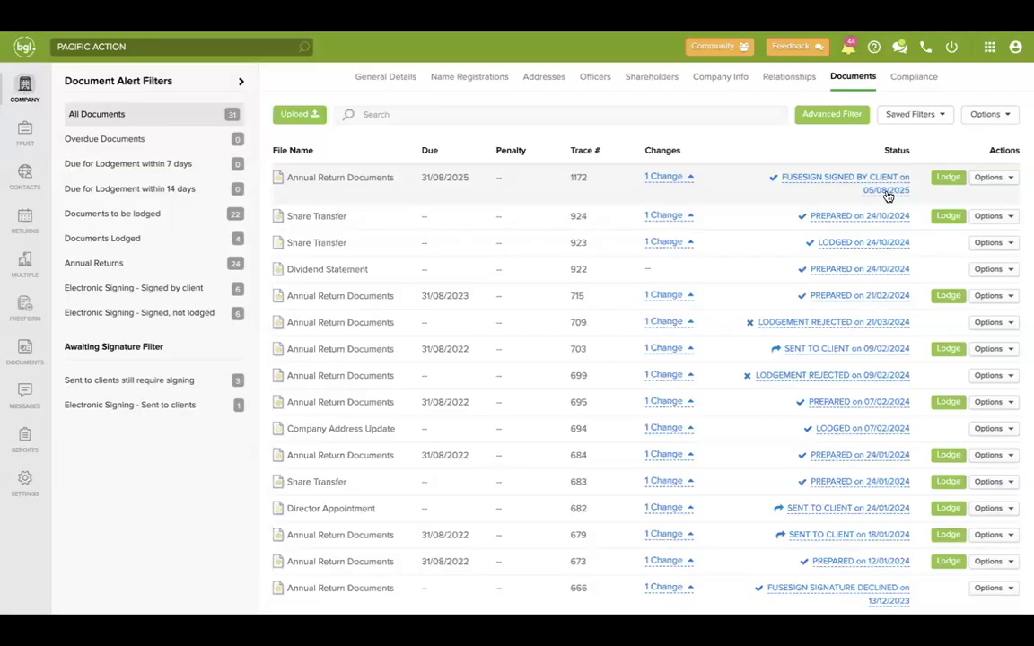
click(1001, 178)
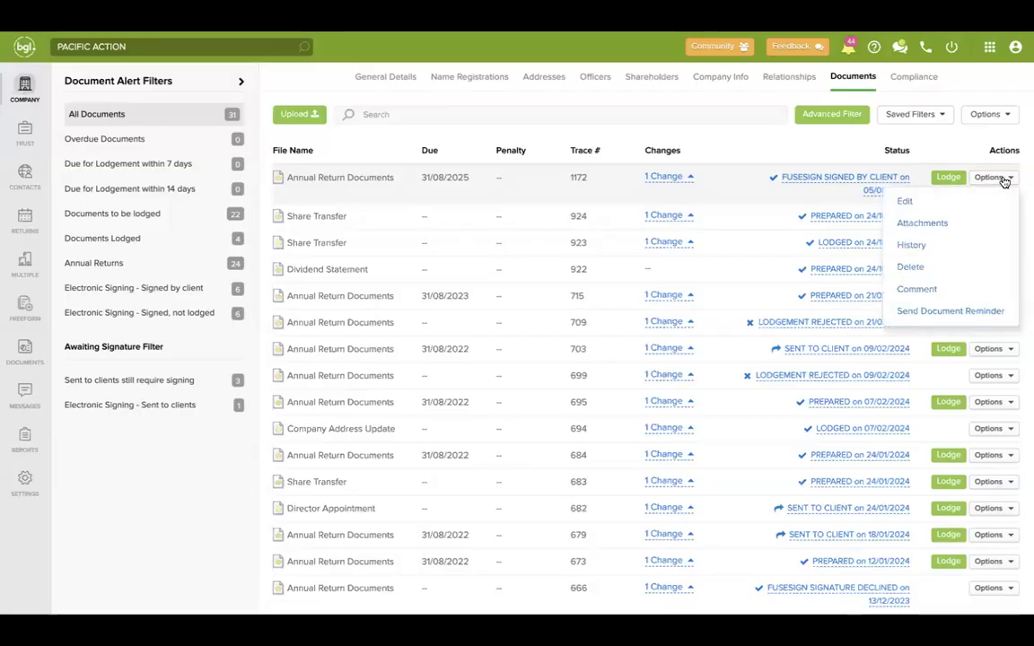
click(946, 225)
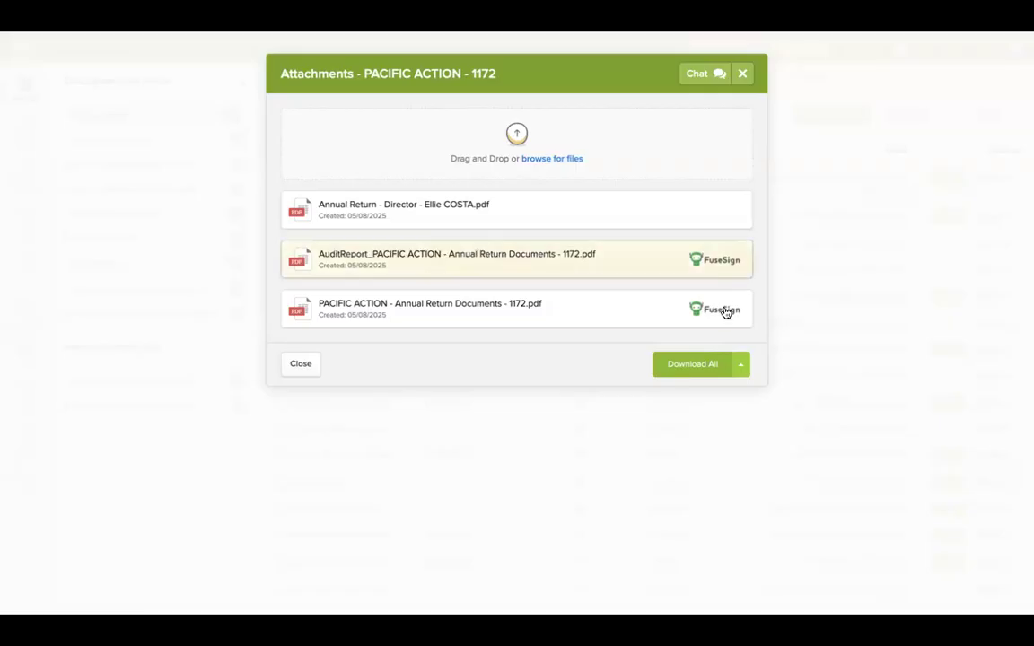
click(593, 262)
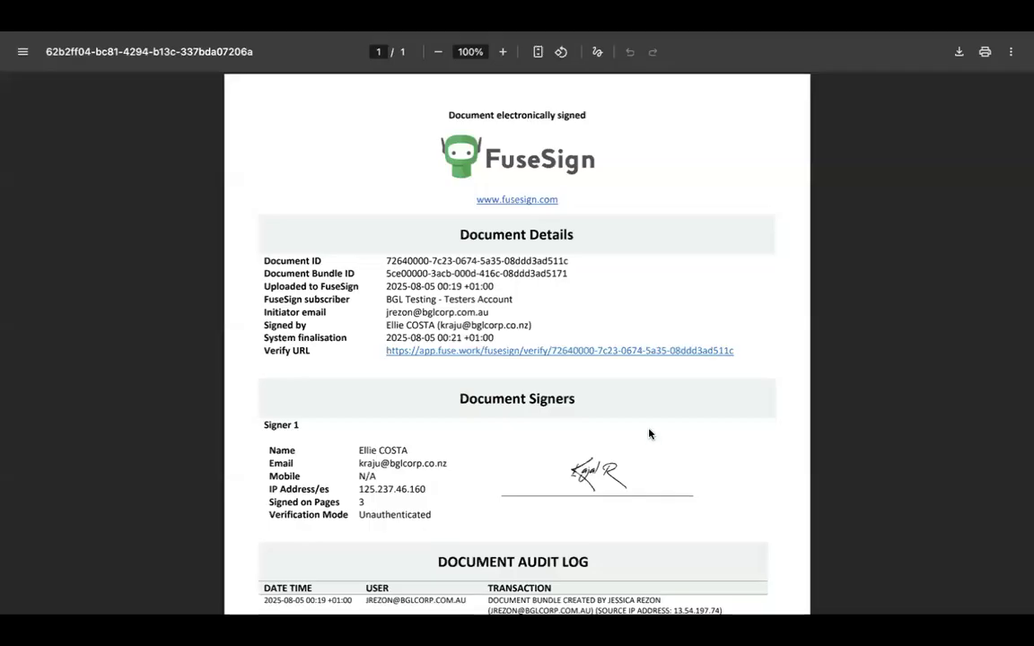
scroll(649, 434, down, 3)
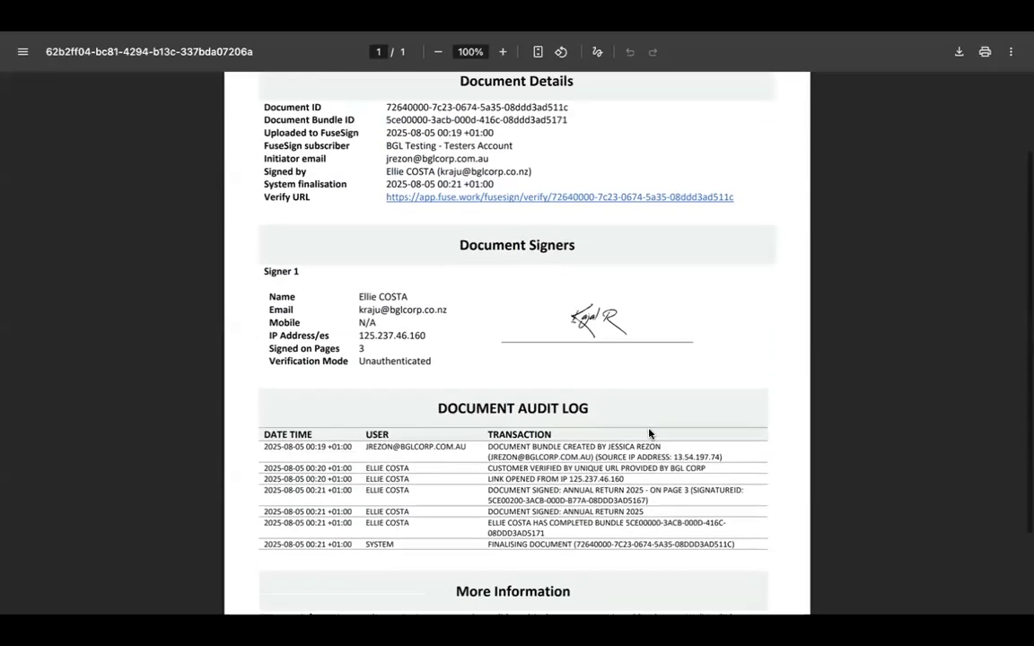
scroll(650, 434, up, 3)
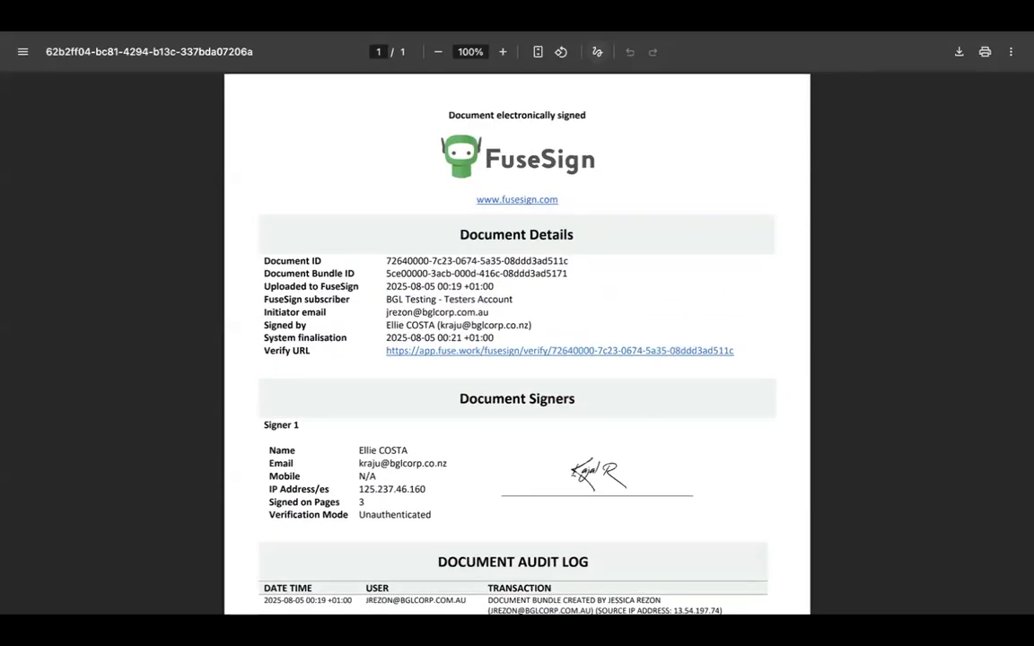
key(super+w)
Review the FuseSign-signed Annual Return Documents PDF, and close it along with the attachments.
click(595, 310)
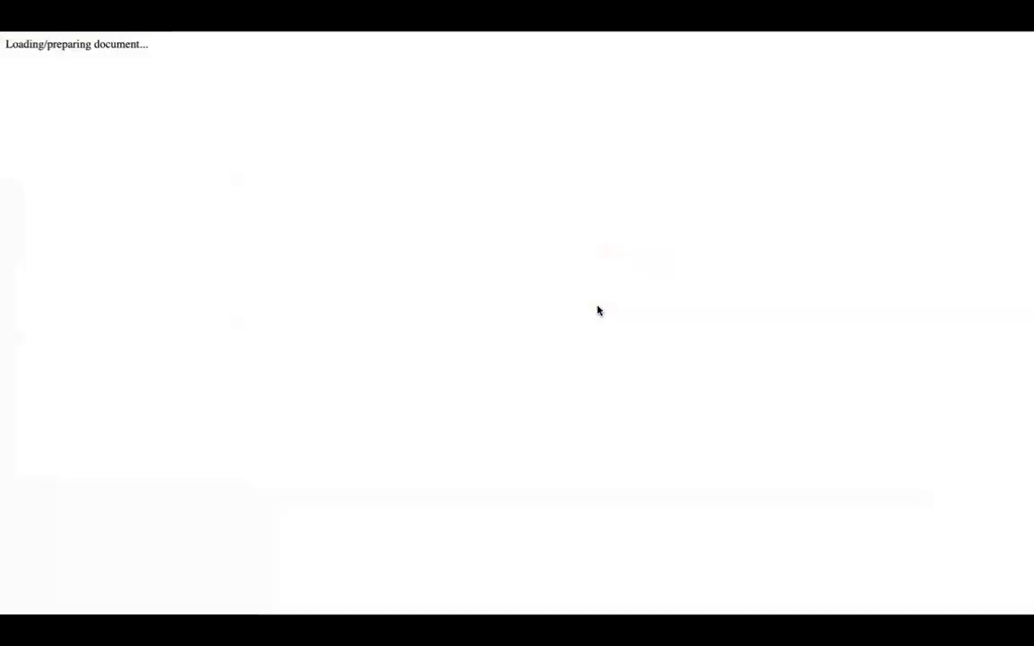
scroll(596, 311, down, 15)
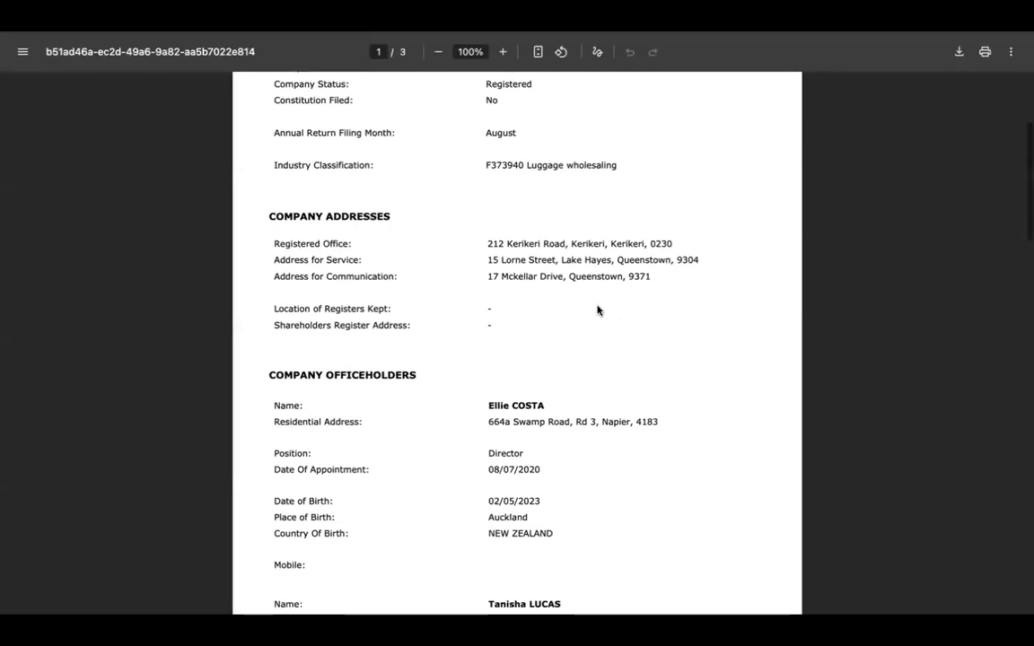
scroll(596, 310, down, 6)
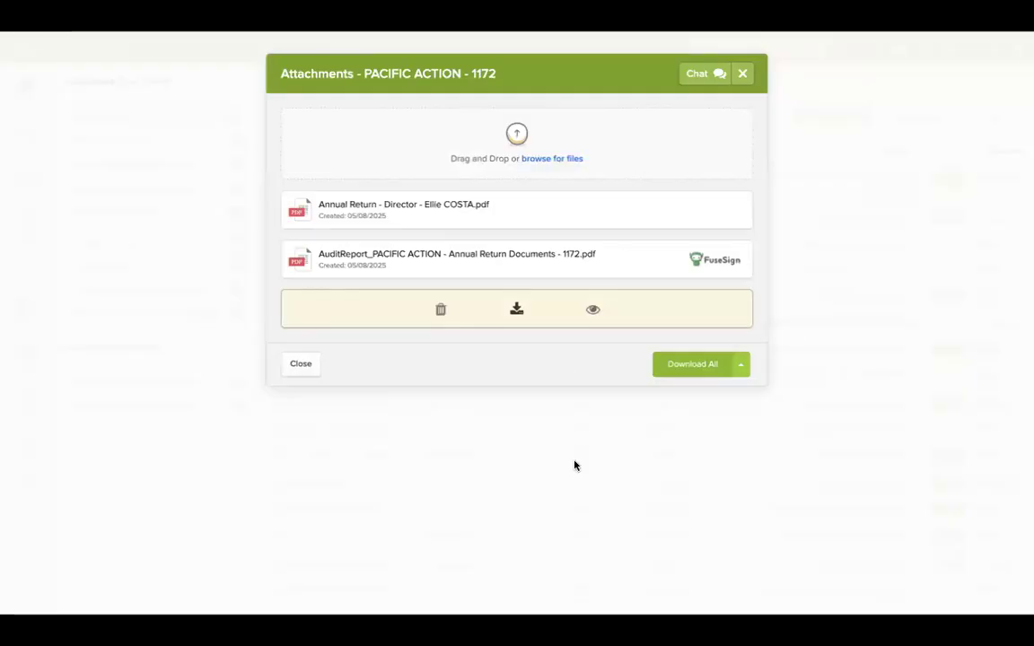
click(742, 74)
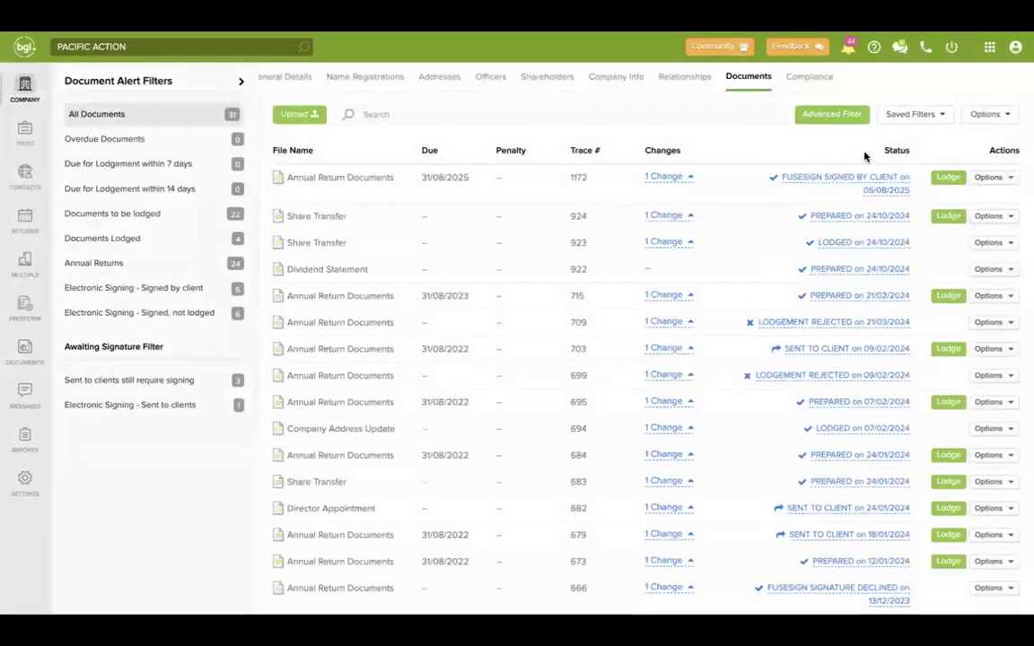
Mark Compliance & Due Diligence as required for PACIFIC ACTION in its Compliance section.
click(810, 79)
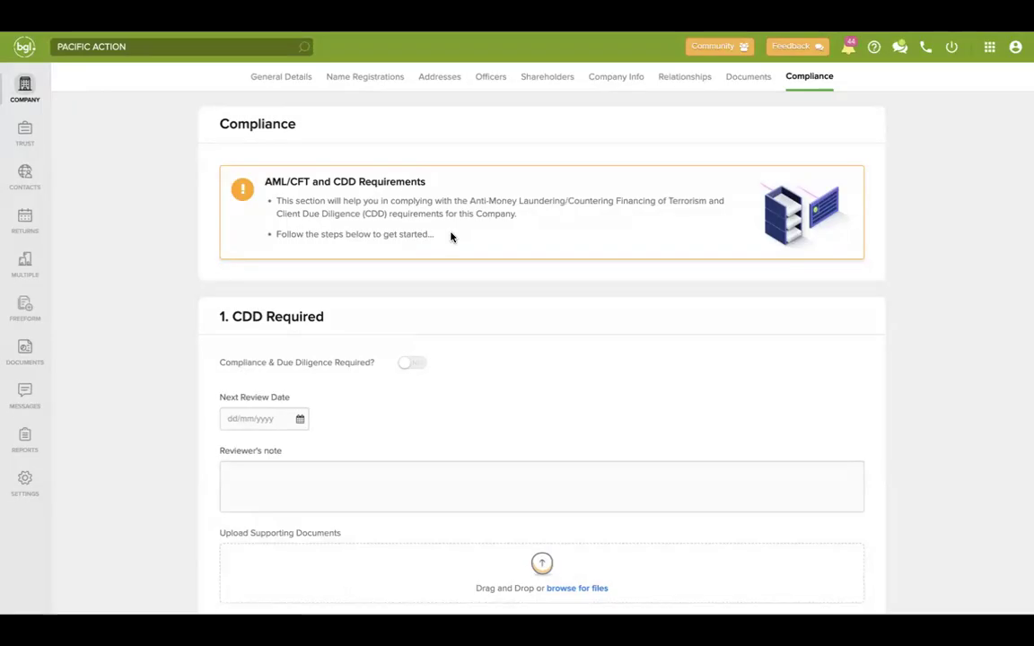
scroll(450, 235, down, 2)
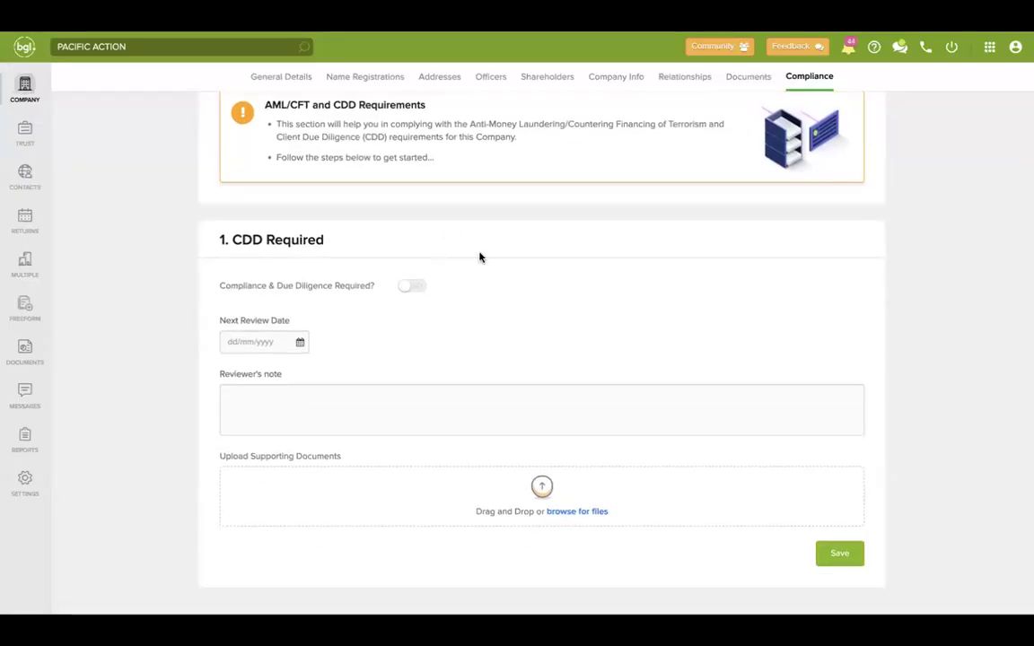
click(410, 286)
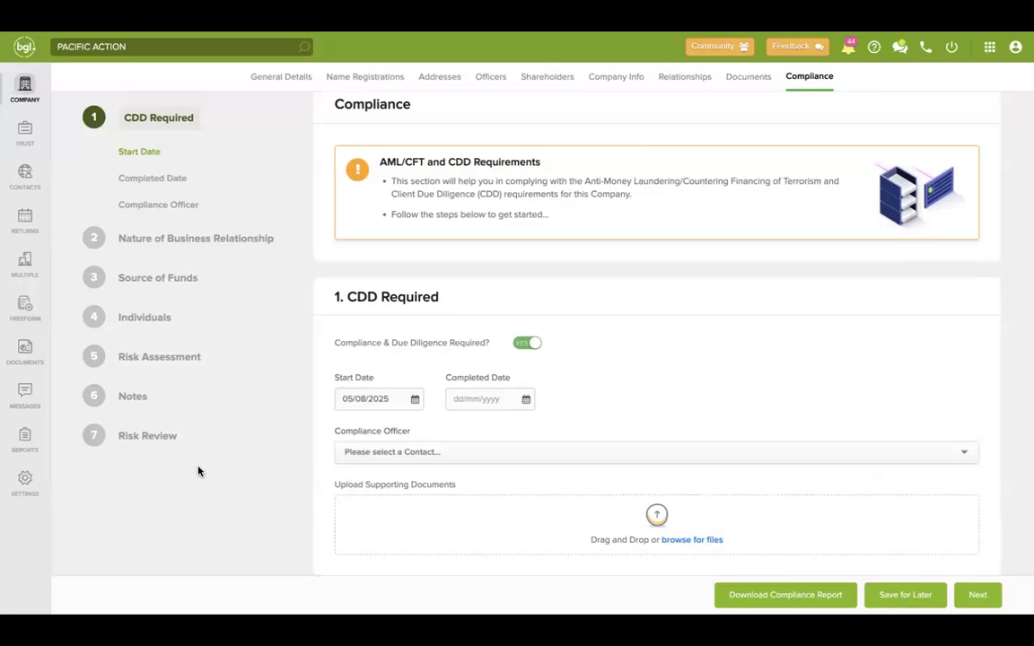
scroll(562, 330, down, 1)
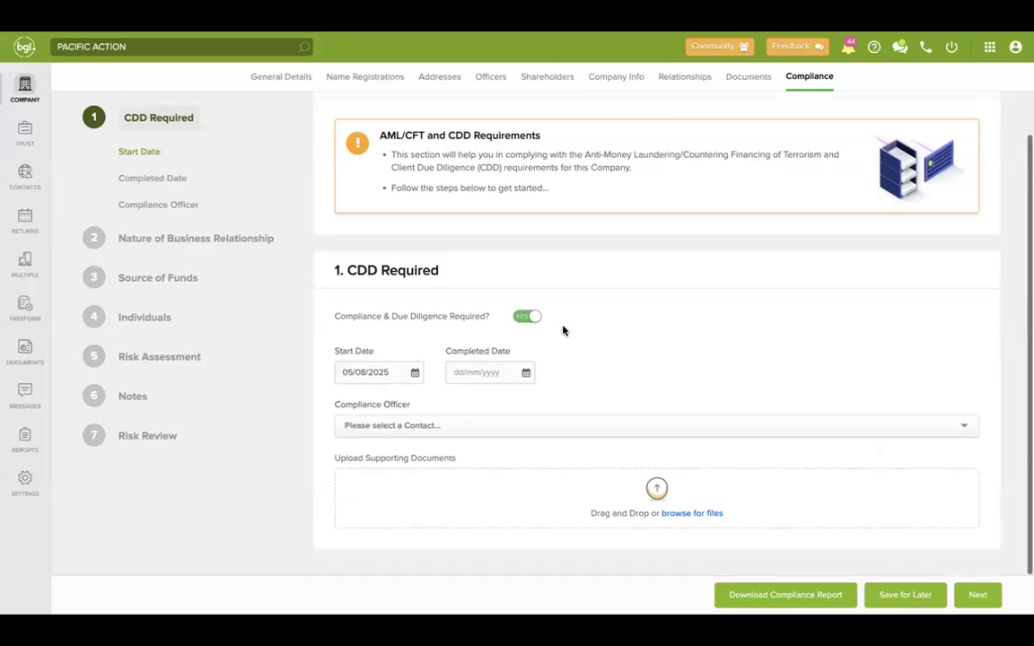
Set the company's Nature of Business Relationship to Free Text after reviewing the available options, and select its text box for entry.
click(978, 595)
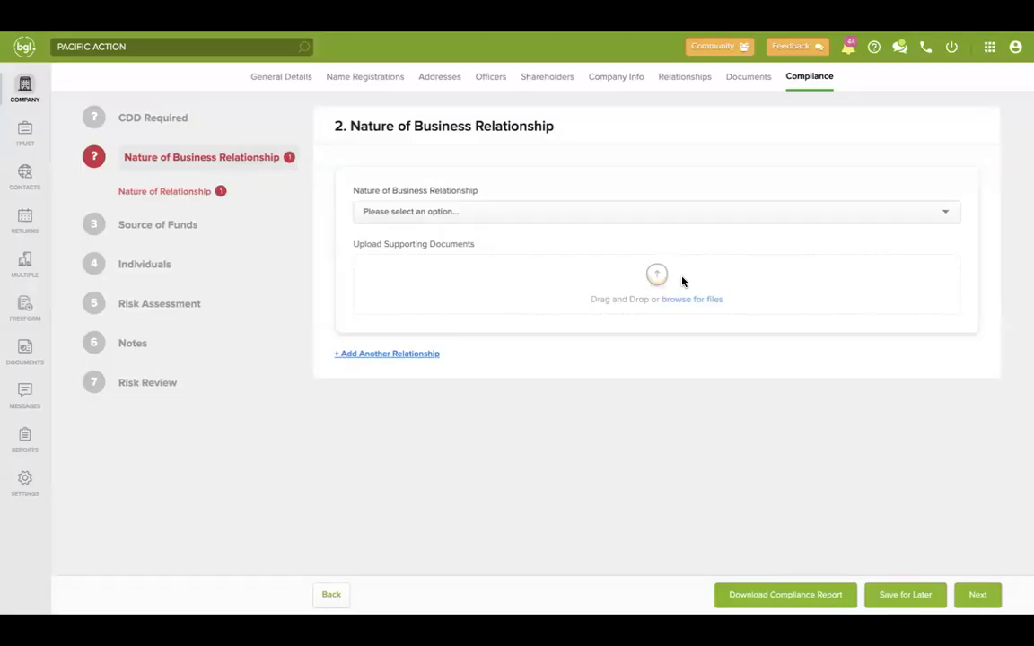
click(539, 212)
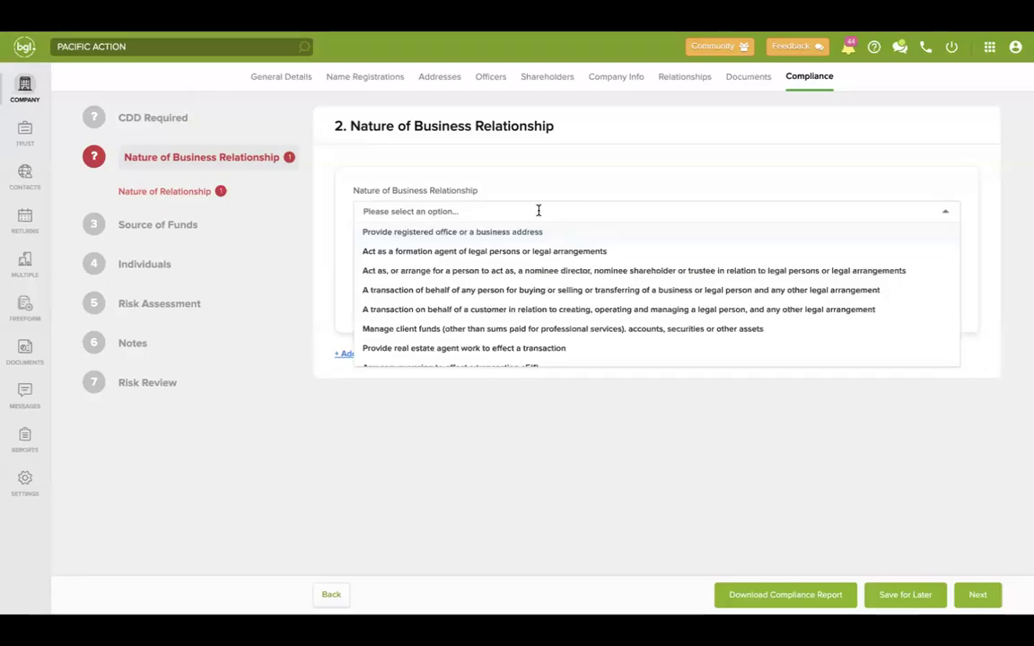
scroll(526, 287, down, 3)
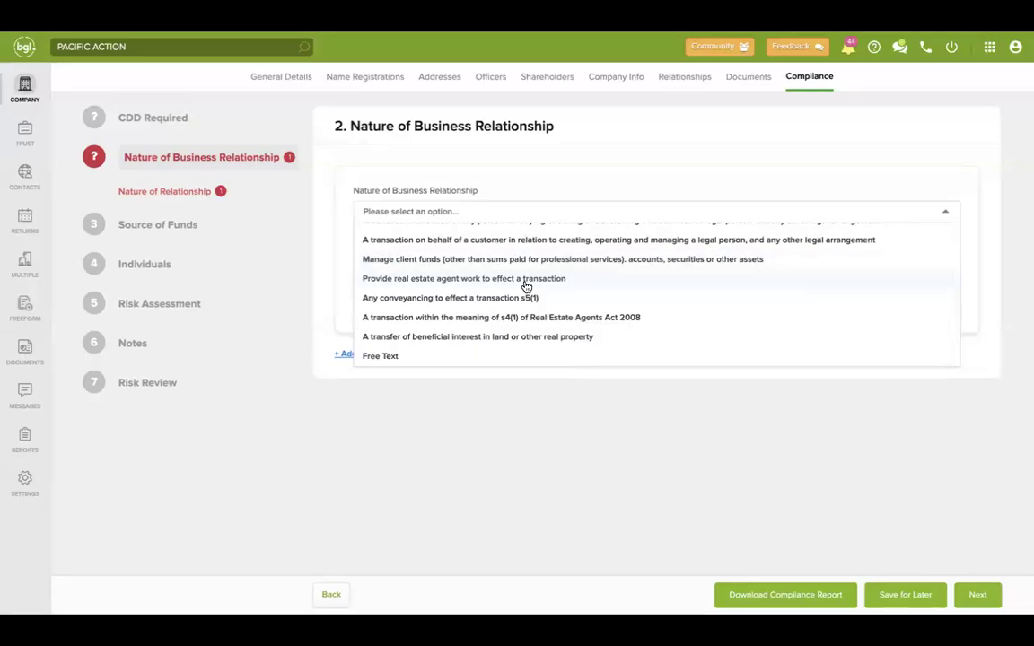
scroll(525, 285, up, 4)
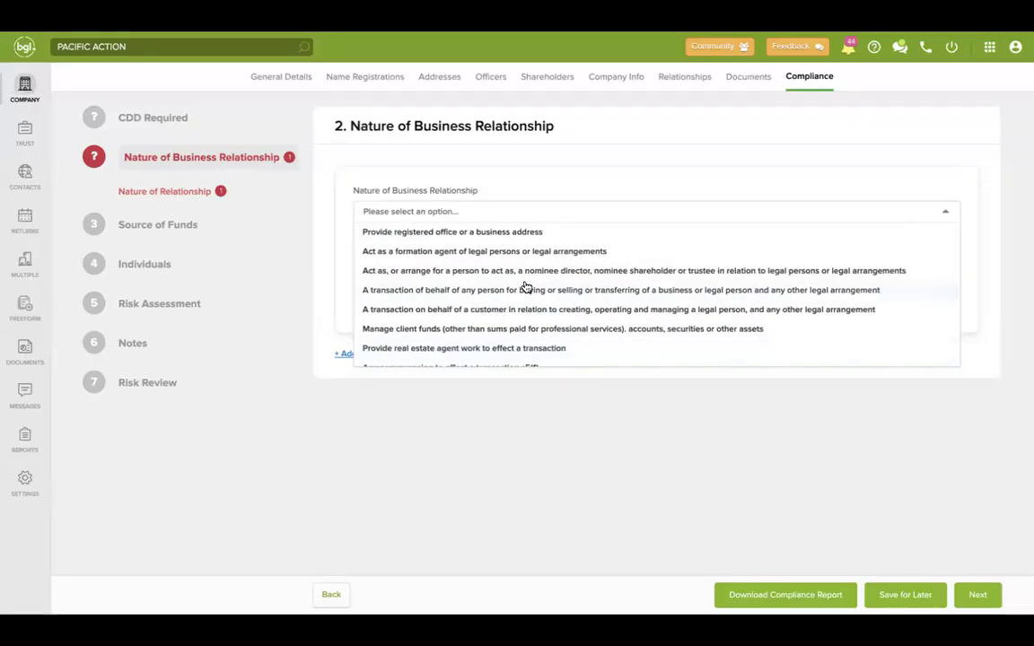
scroll(526, 287, down, 3)
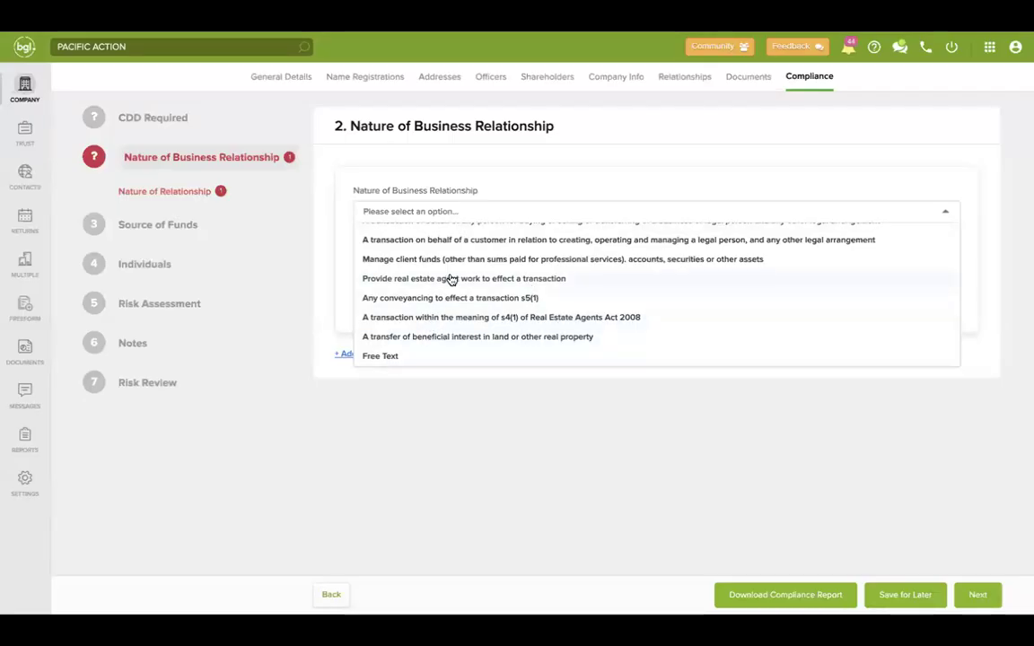
click(394, 355)
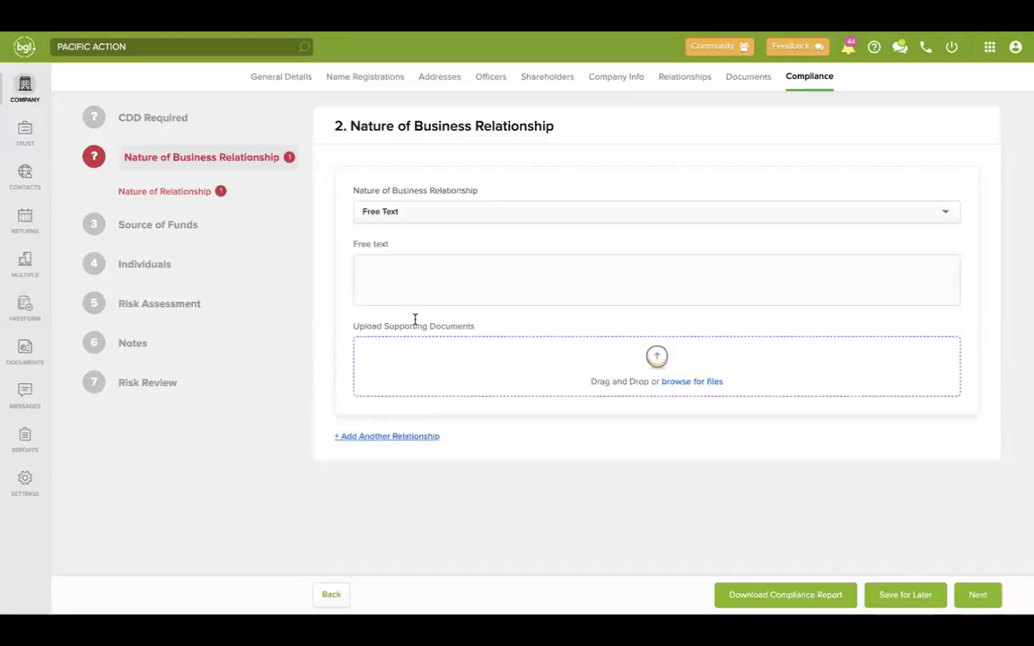
click(448, 267)
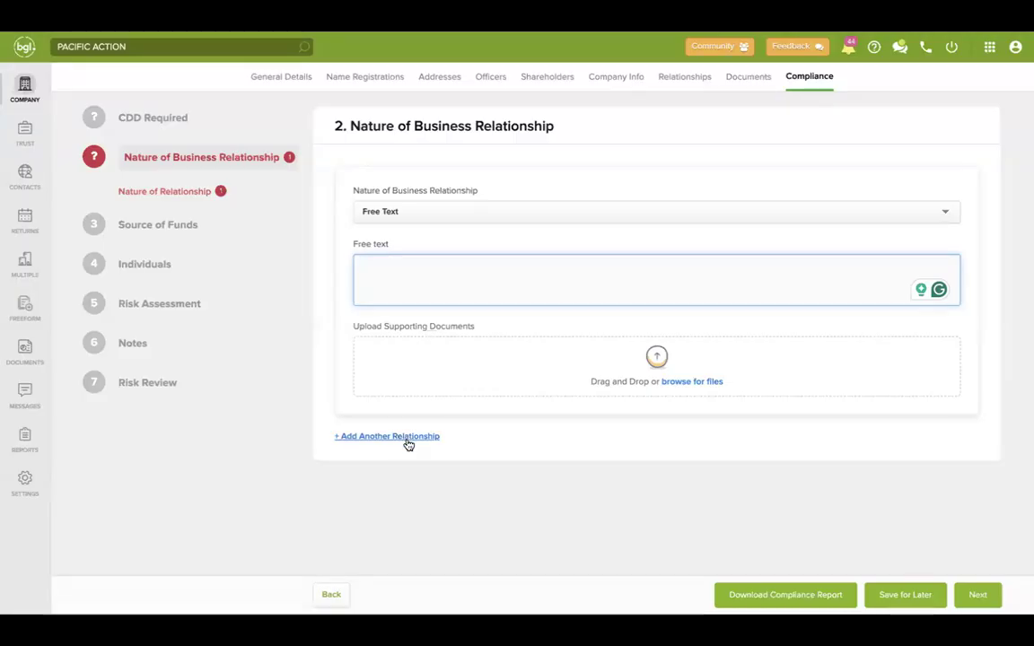
Preview the company's Source of Funds fields by marking them as required, and return the question to not required.
click(977, 594)
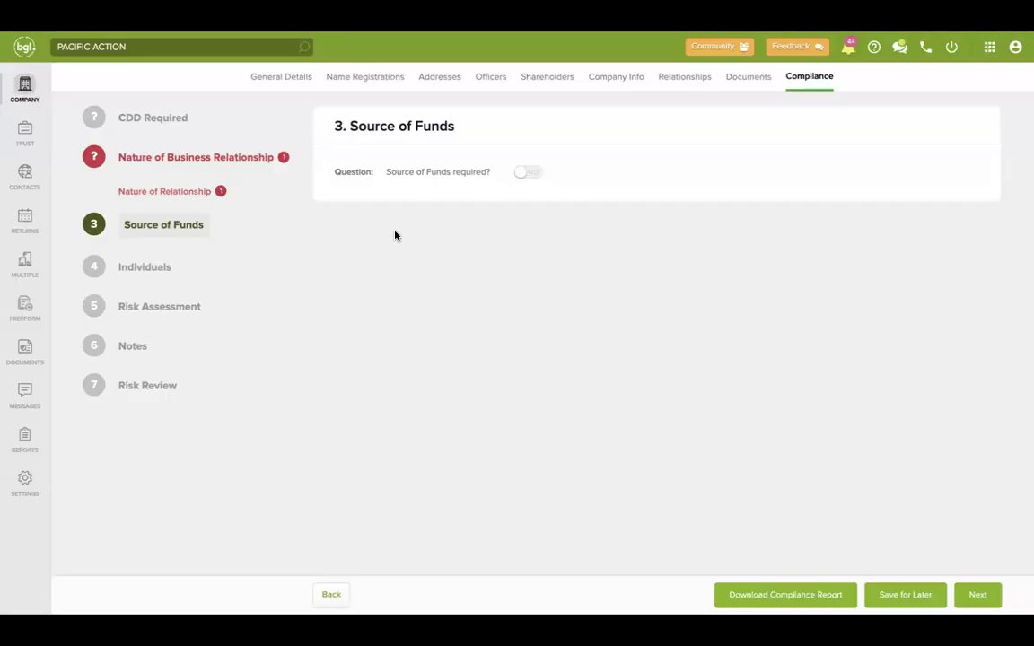
click(523, 174)
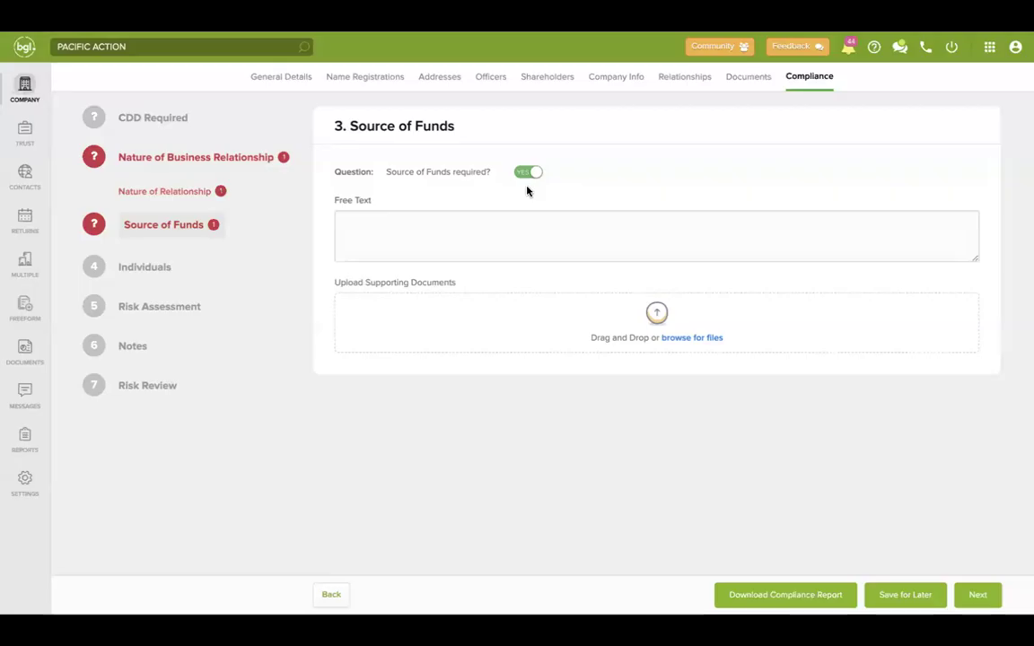
click(533, 174)
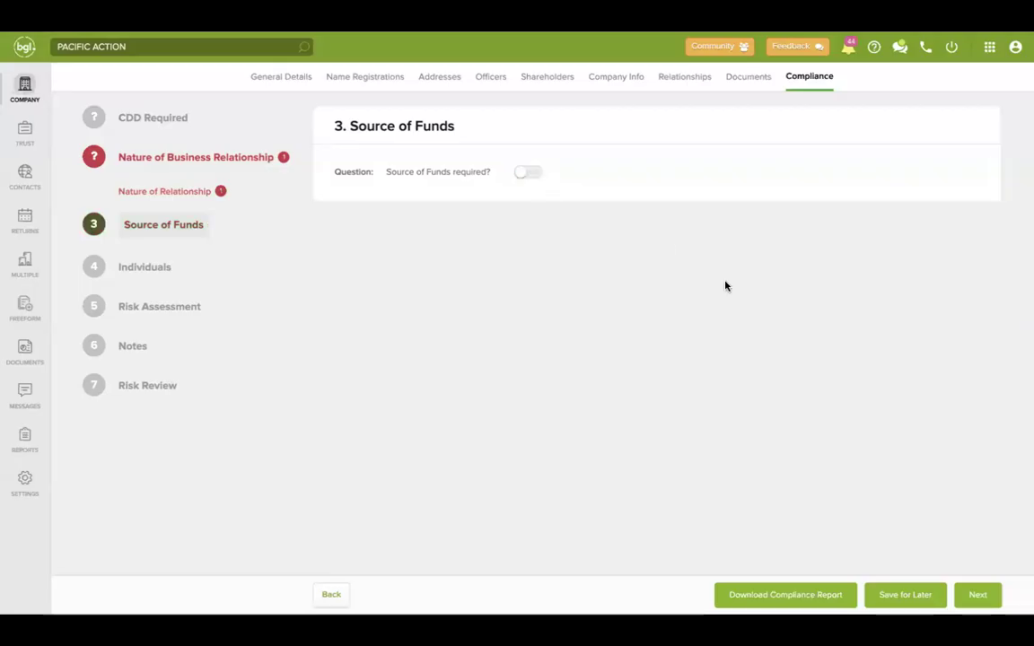
Review the directors and shareholders in the Individuals section, including their roles, shareholdings and due diligence questions.
click(978, 595)
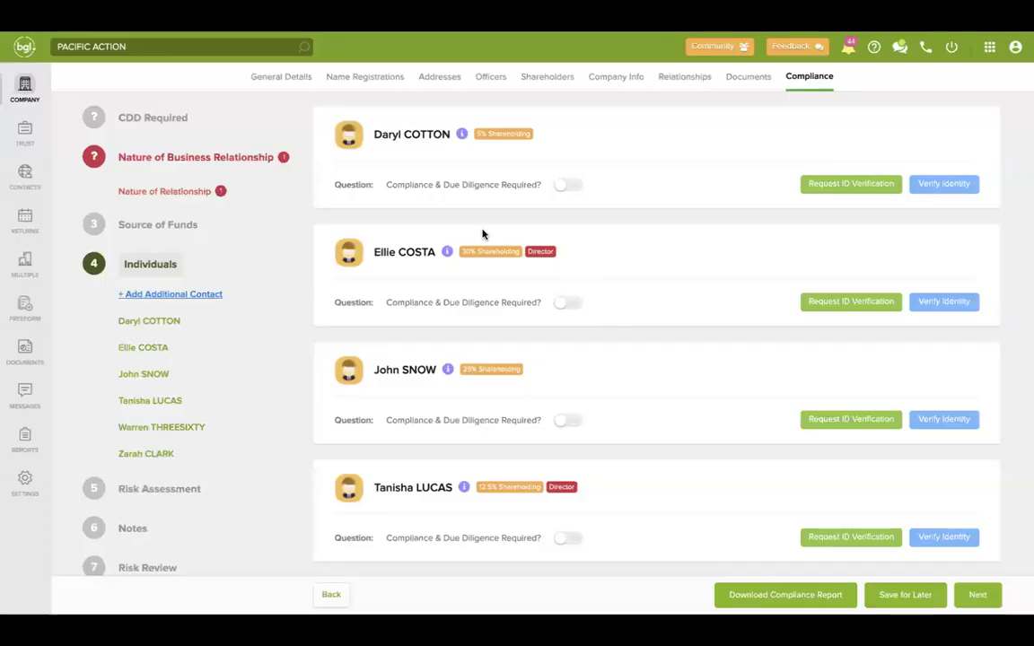
scroll(516, 299, down, 1)
scroll(516, 300, down, 1)
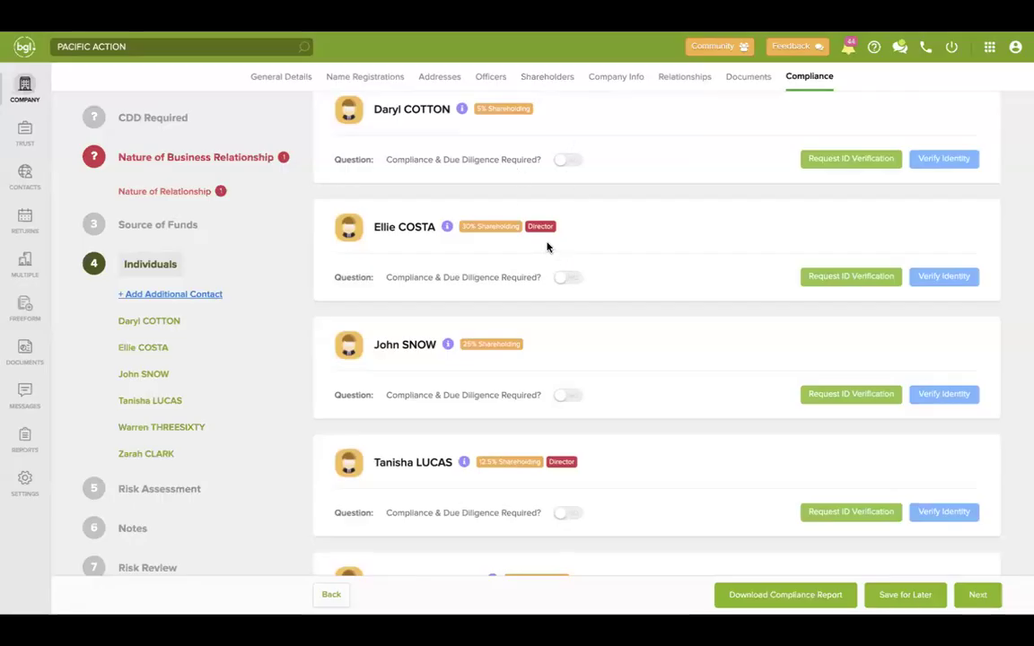
scroll(561, 492, down, 4)
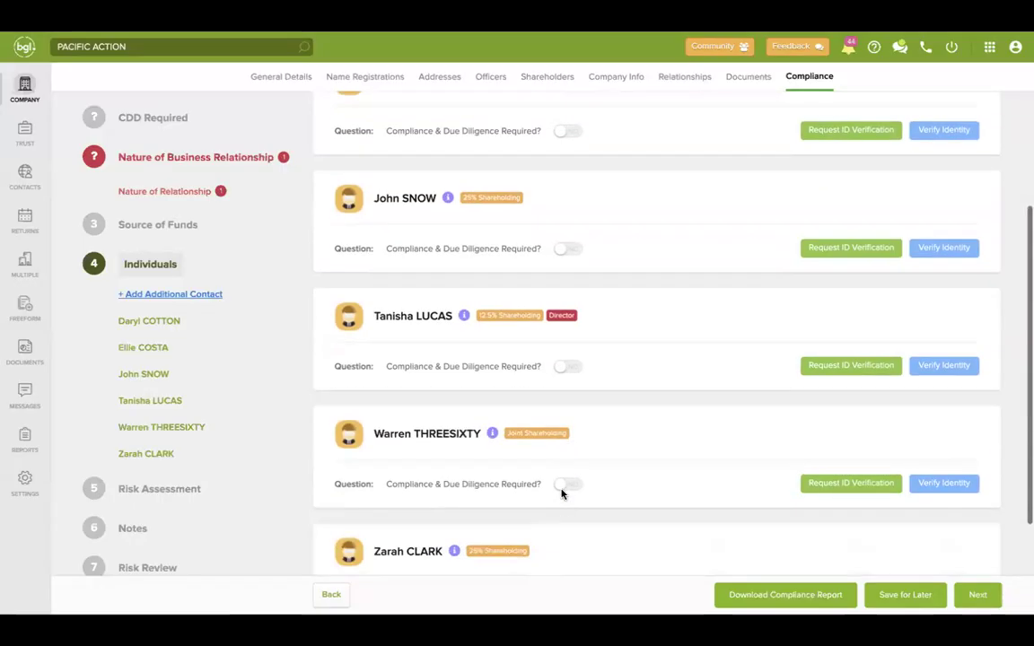
scroll(561, 493, down, 1)
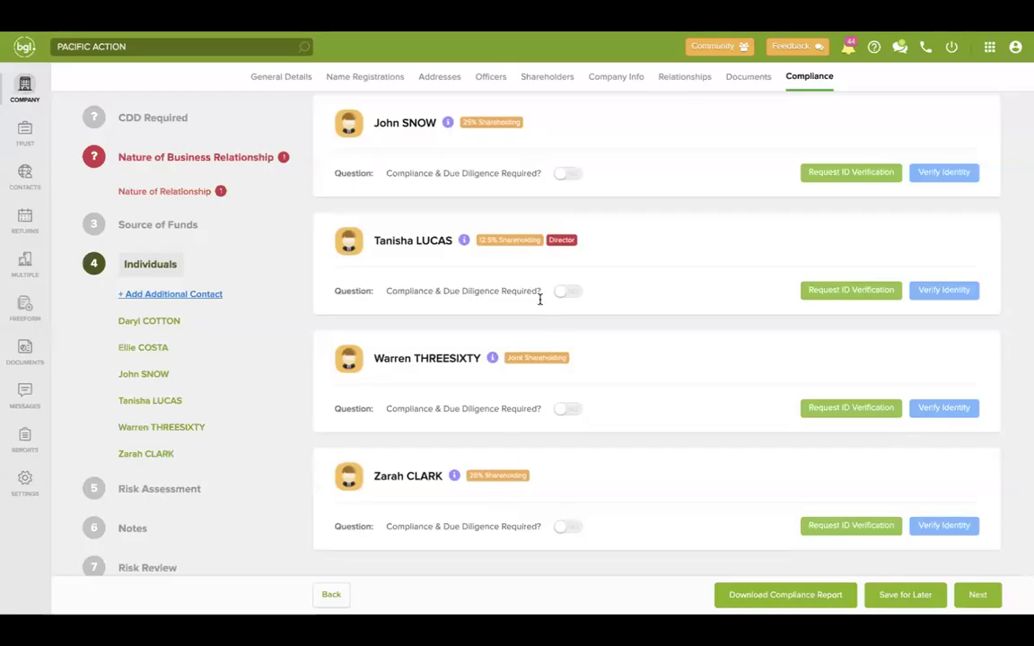
scroll(514, 229, up, 1)
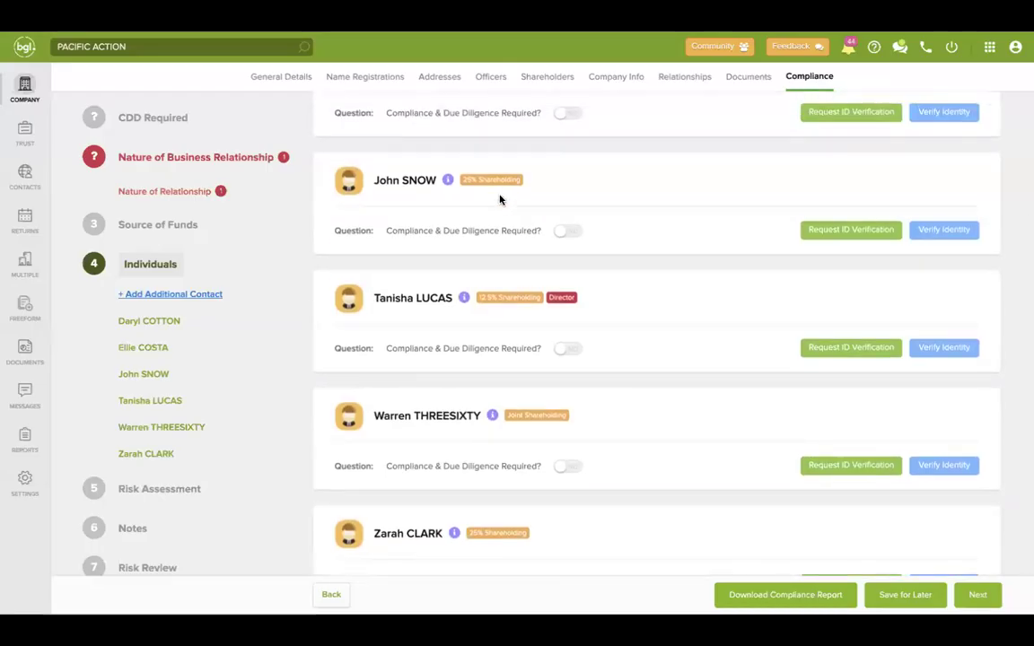
scroll(494, 162, up, 2)
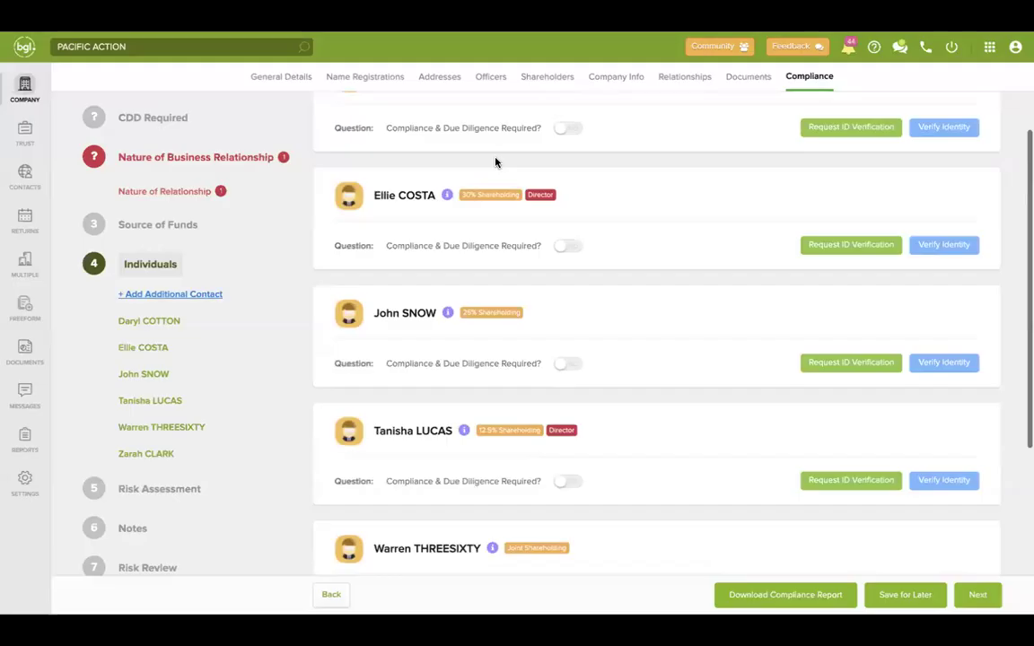
scroll(494, 161, up, 1)
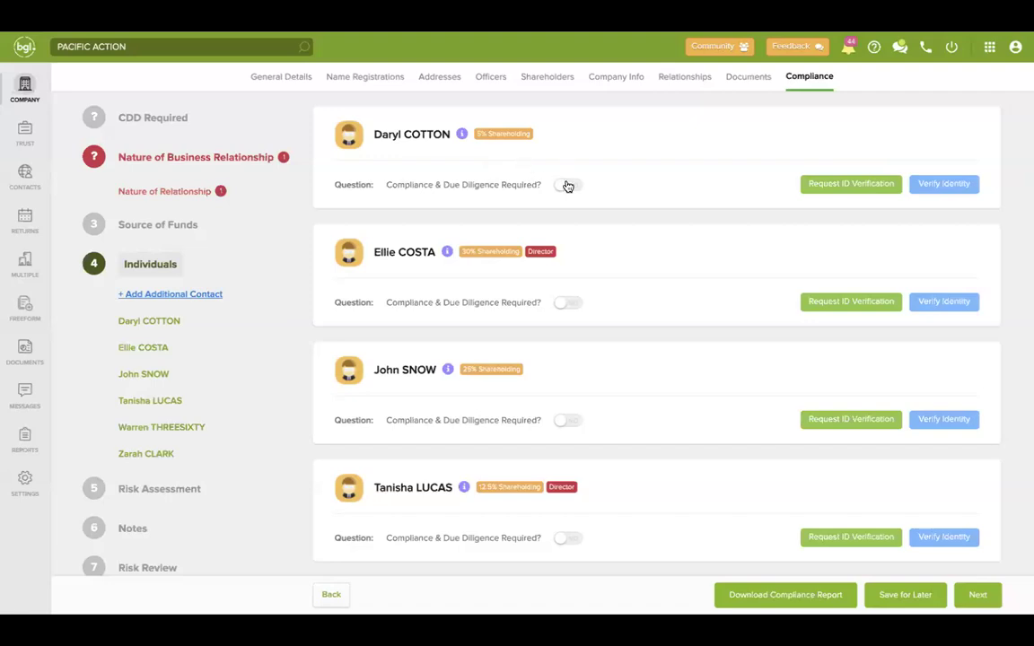
Mark Compliance & Due Diligence, PEP Check and Source of Funds as required for the director with the 30% shareholding.
click(561, 302)
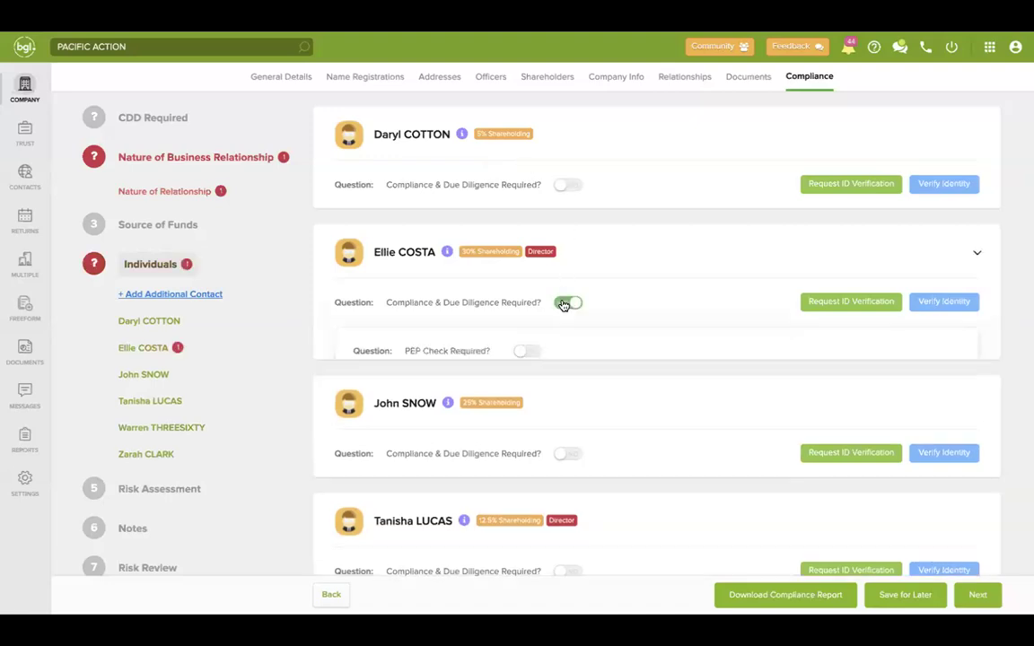
scroll(600, 278, down, 2)
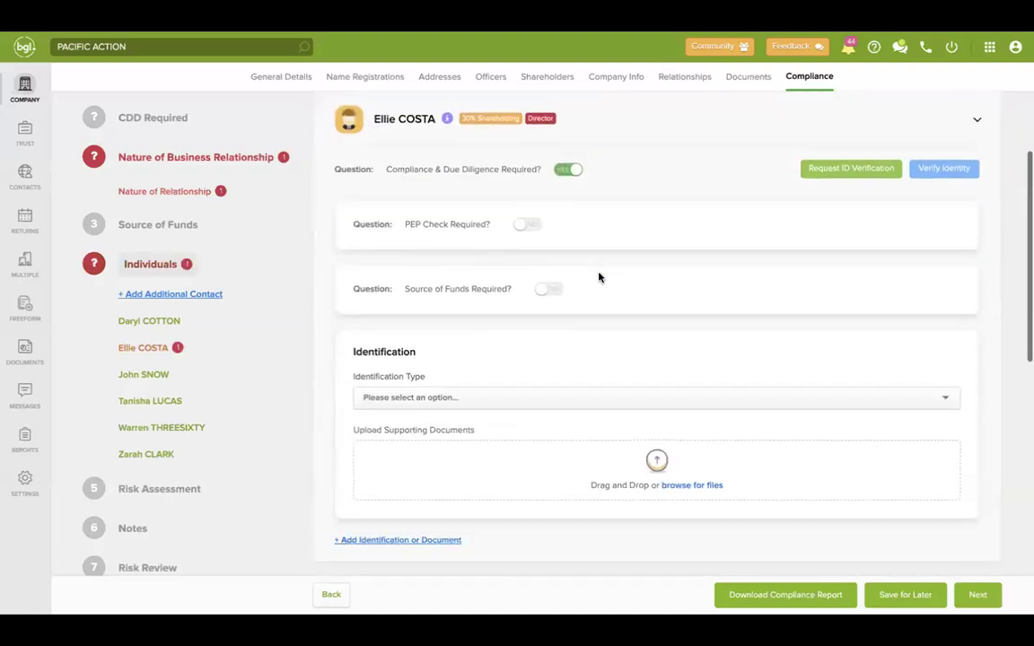
click(526, 226)
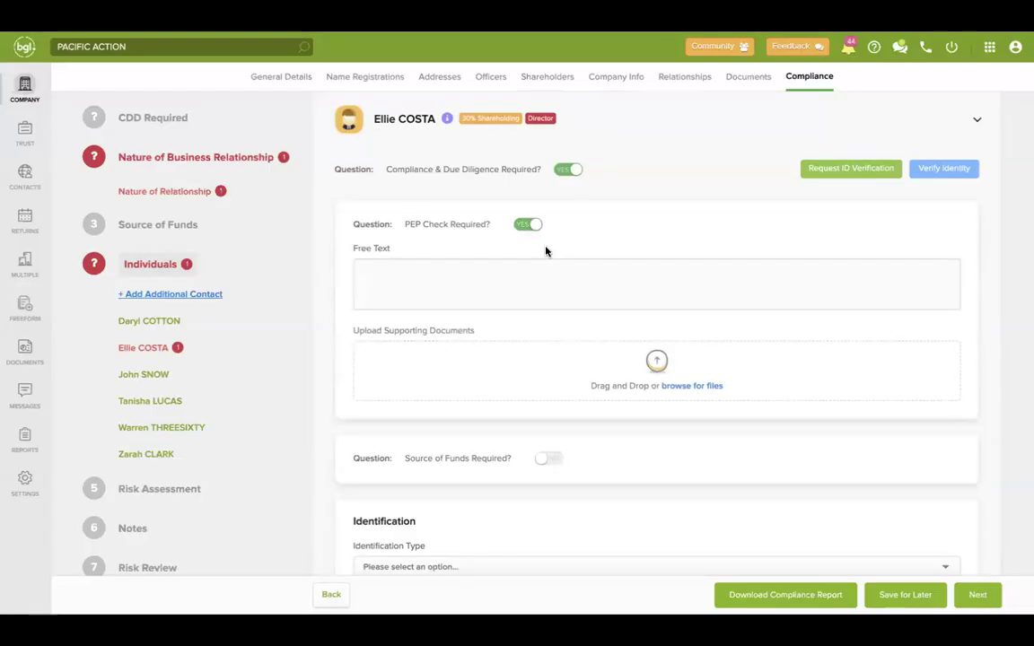
scroll(533, 346, down, 1)
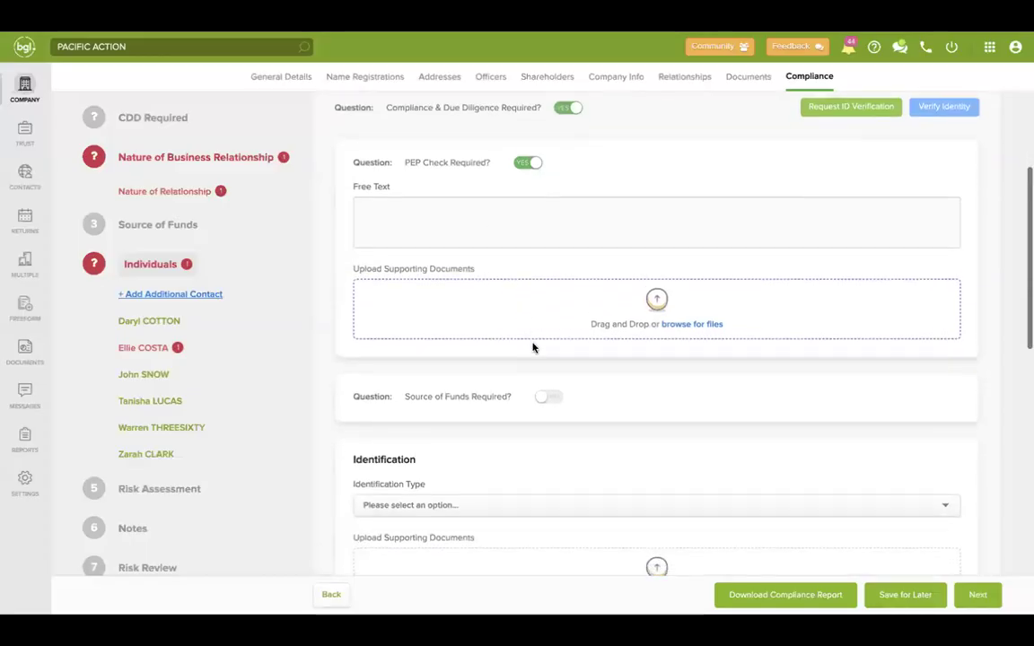
scroll(590, 314, down, 1)
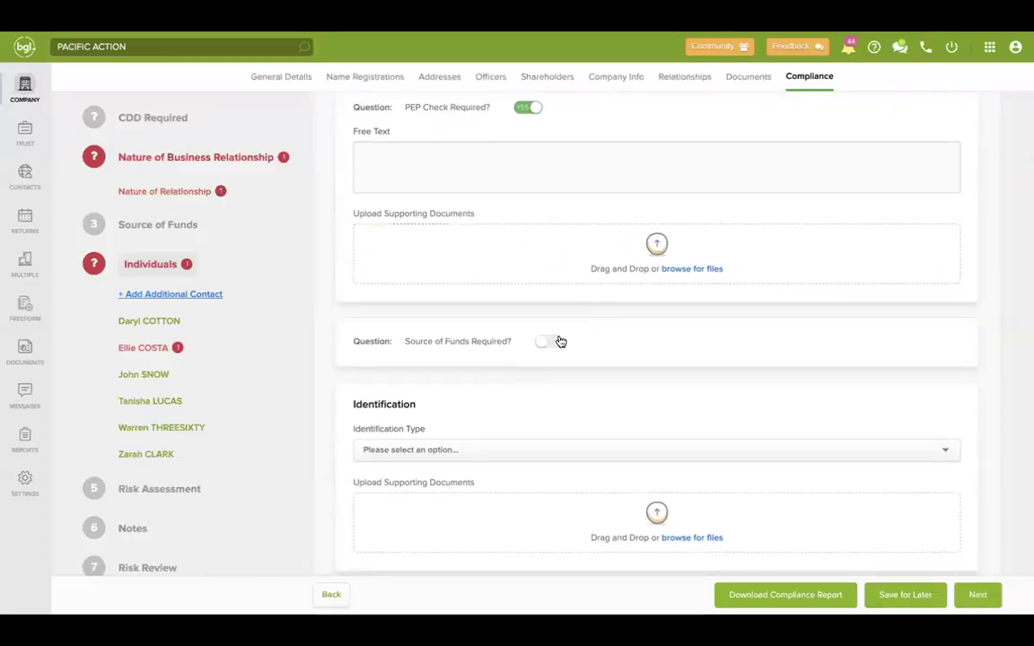
click(556, 340)
Set the same director's identification type to Driver's Licence, and review the licence detail, sighting and supporting document fields.
scroll(579, 332, down, 3)
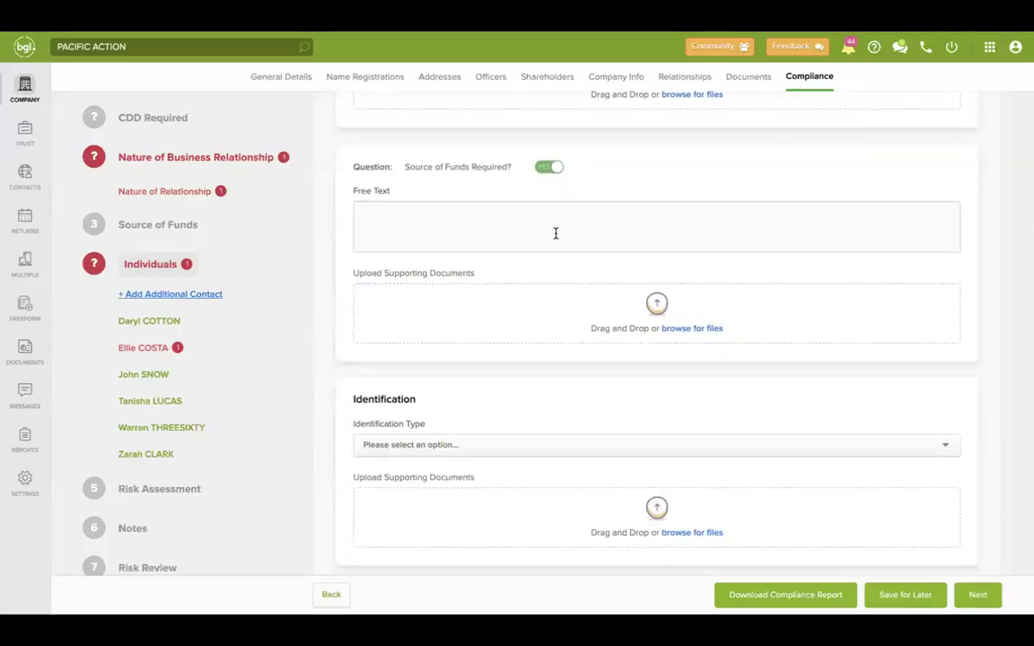
scroll(528, 307, down, 2)
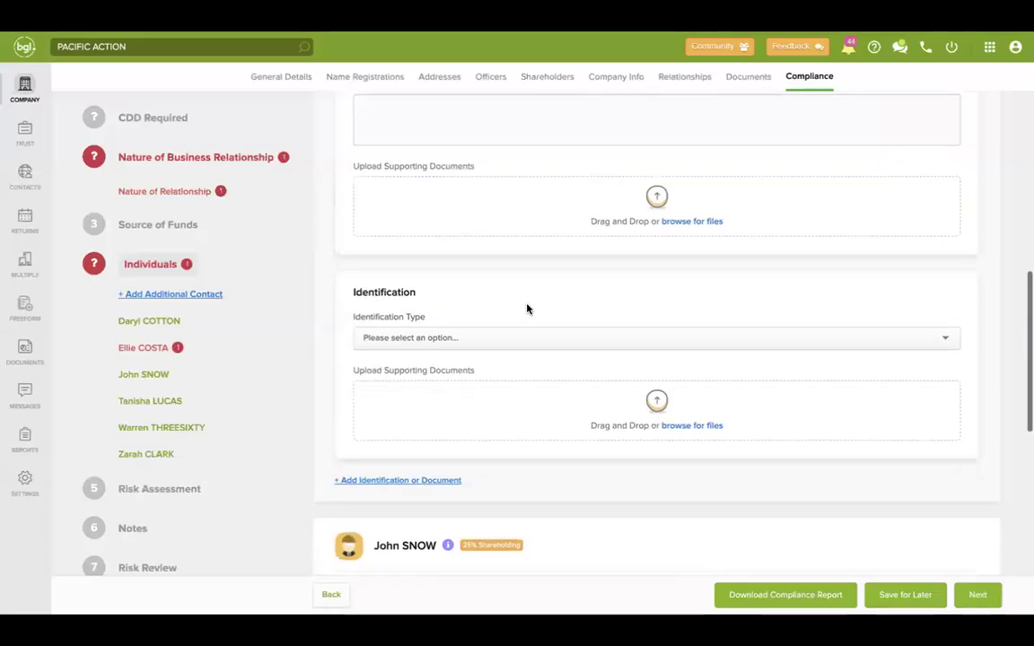
click(514, 314)
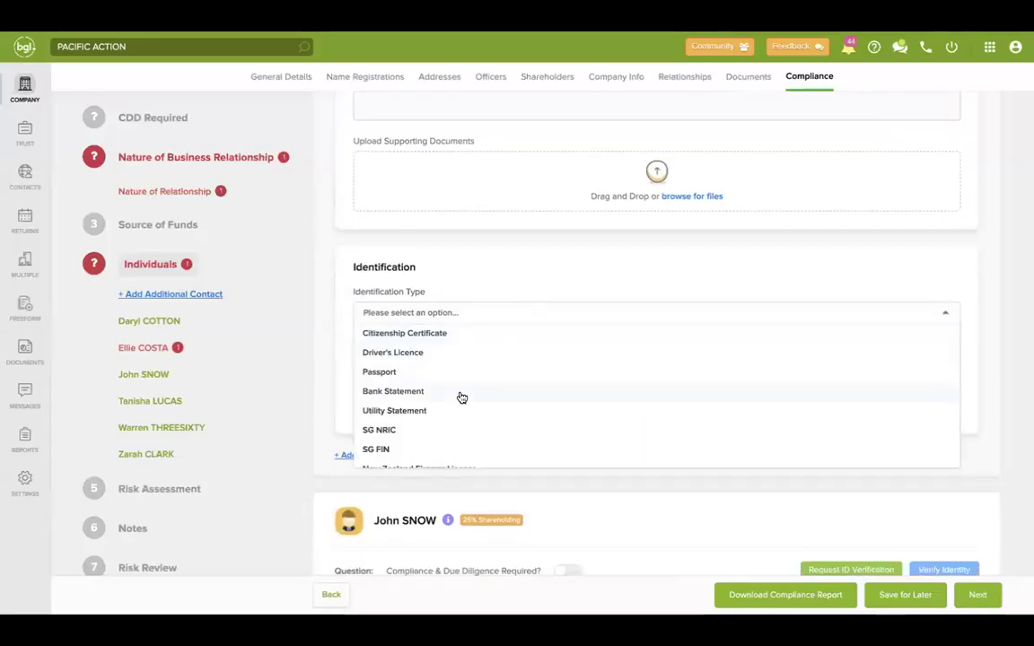
scroll(457, 397, down, 1)
scroll(460, 397, up, 1)
click(447, 358)
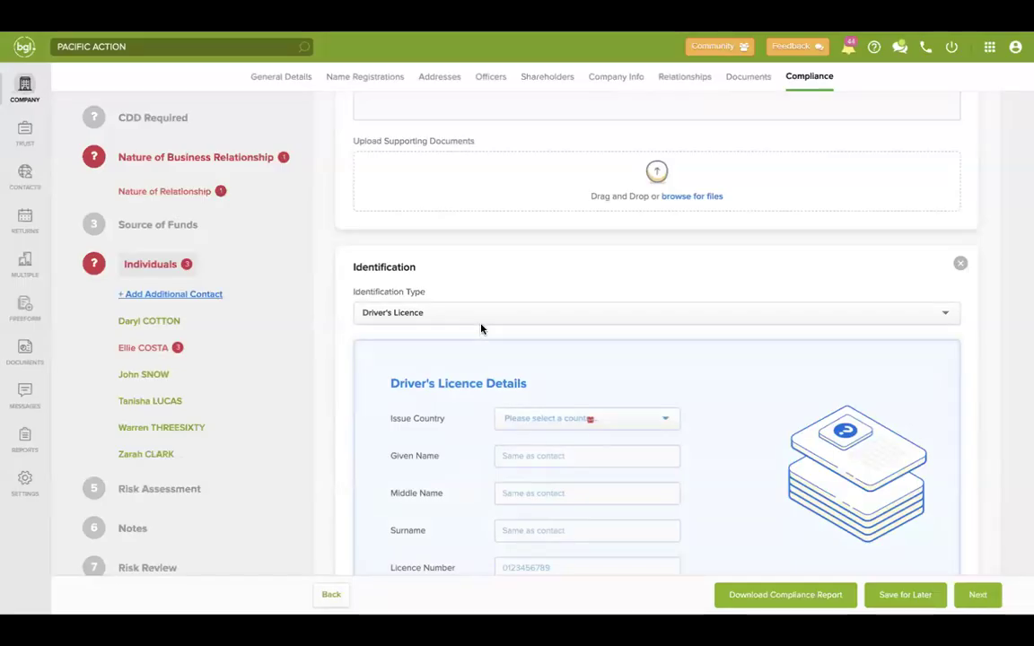
scroll(481, 328, down, 1)
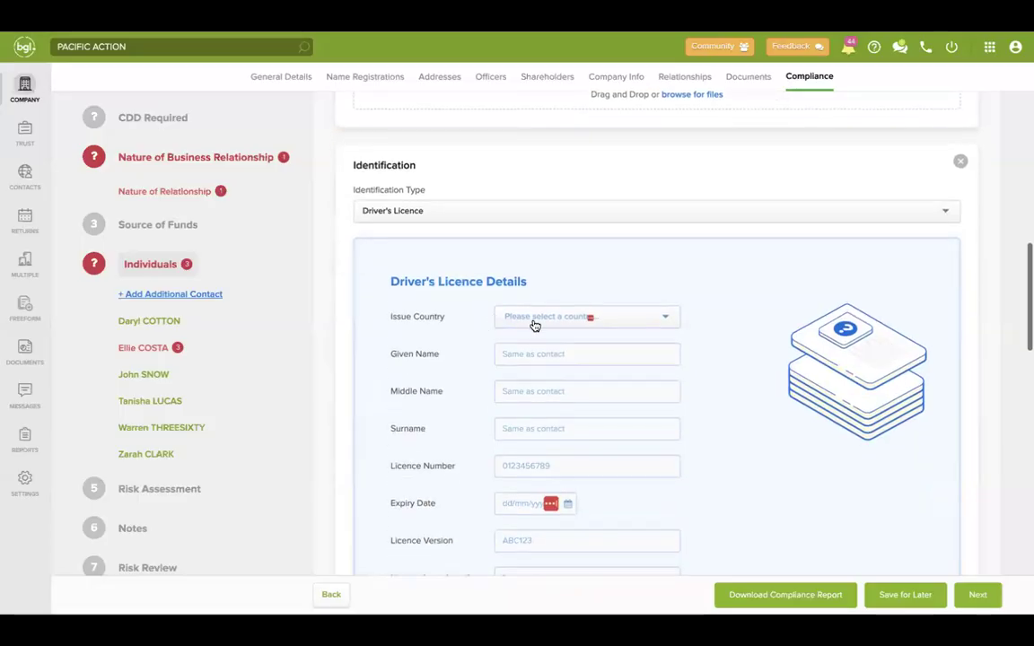
scroll(512, 433, down, 2)
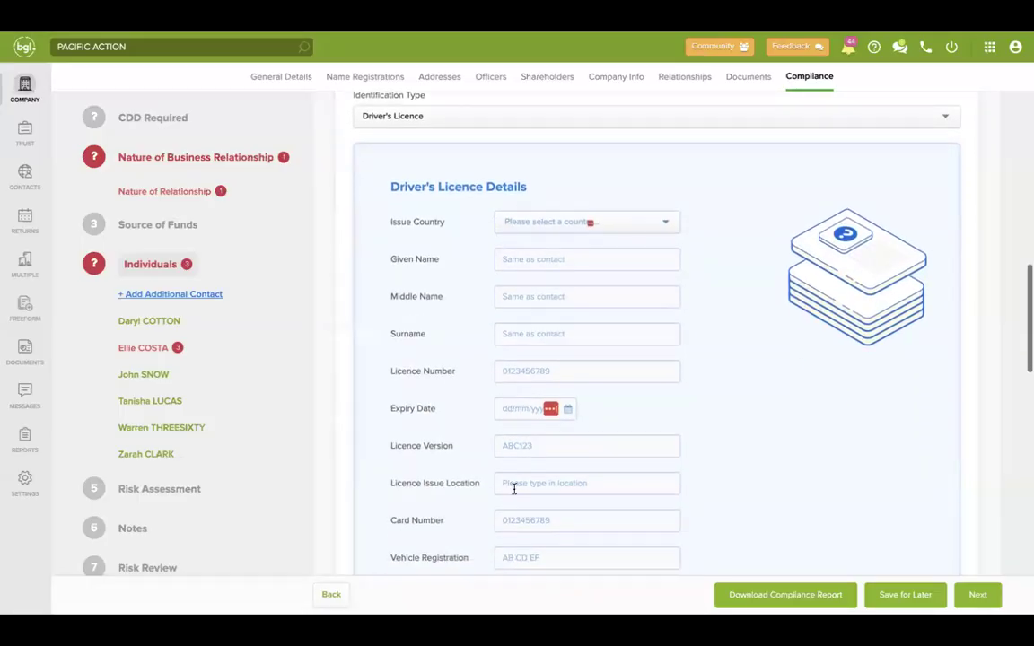
scroll(514, 493, down, 2)
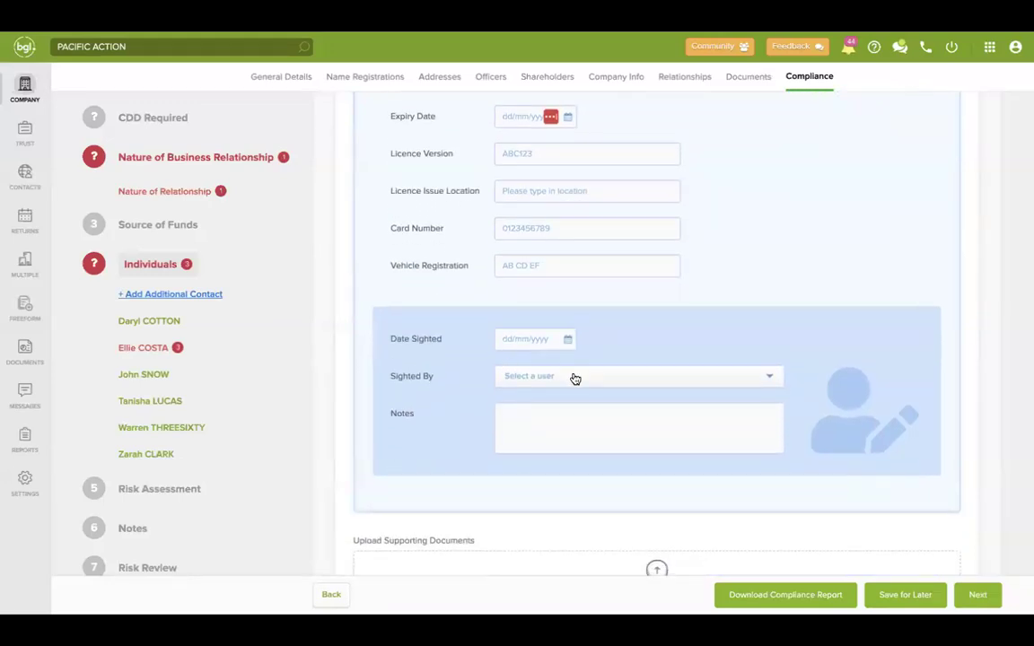
scroll(575, 378, down, 1)
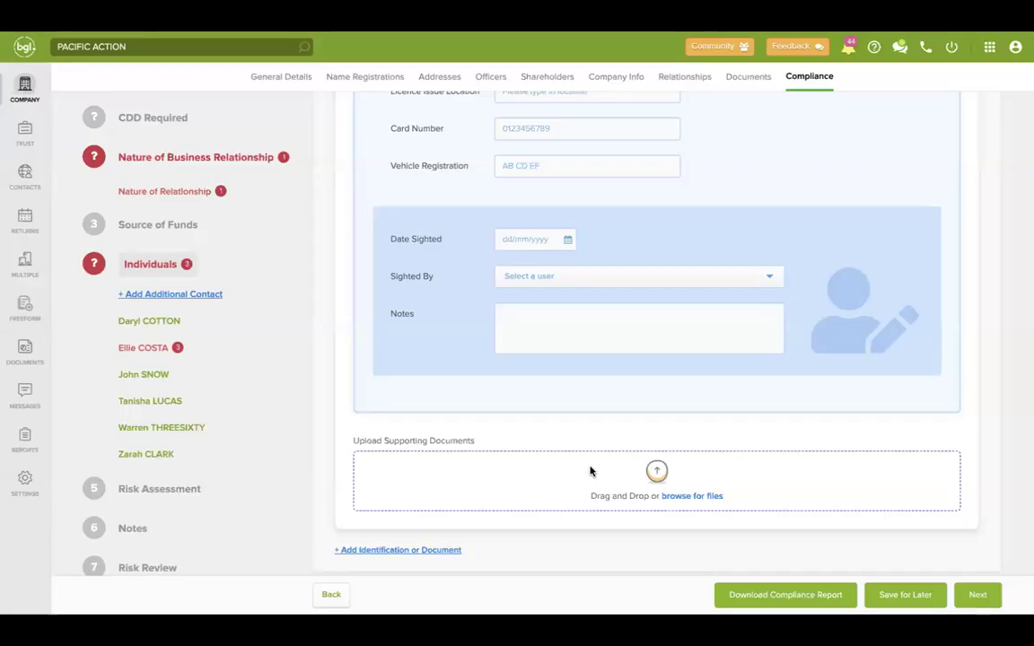
Try to request ID verification for the director with the 30% shareholding, and open the Verify Identity provider options.
scroll(590, 471, up, 8)
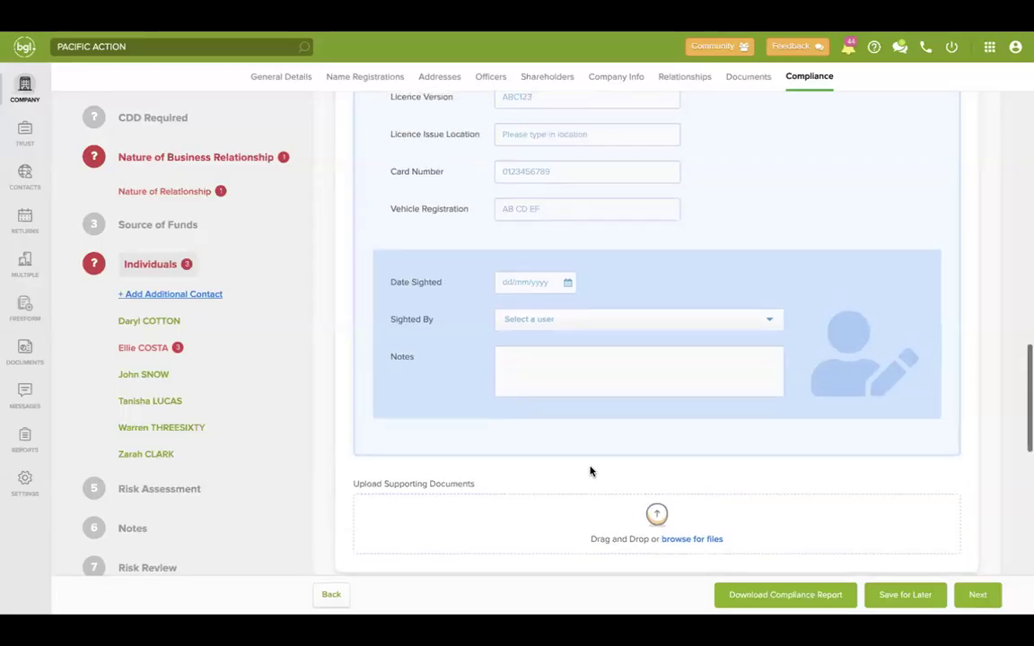
scroll(591, 471, up, 4)
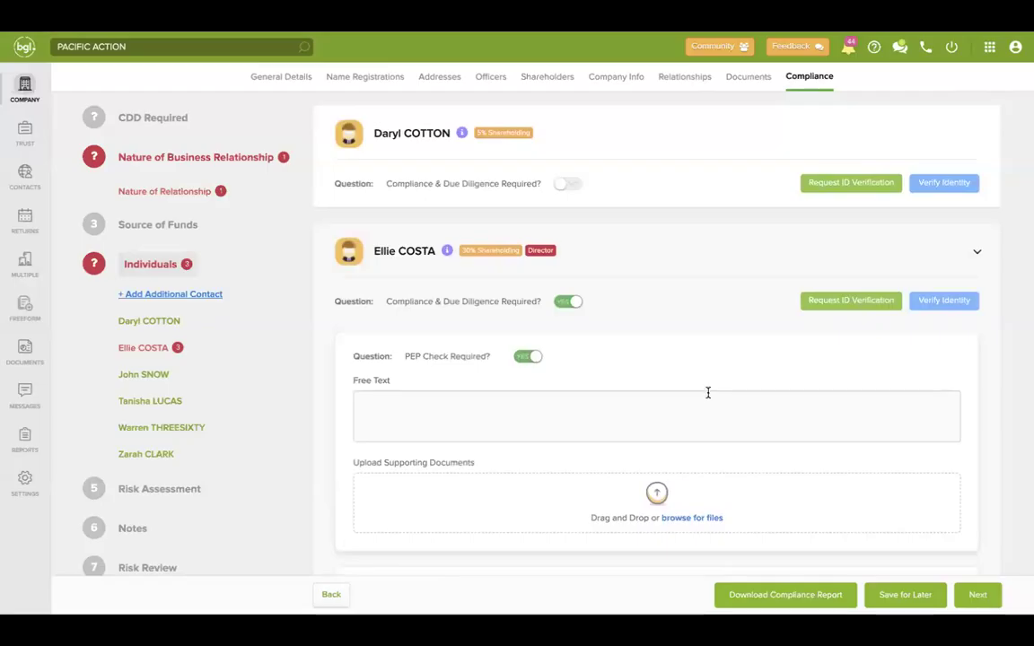
click(848, 301)
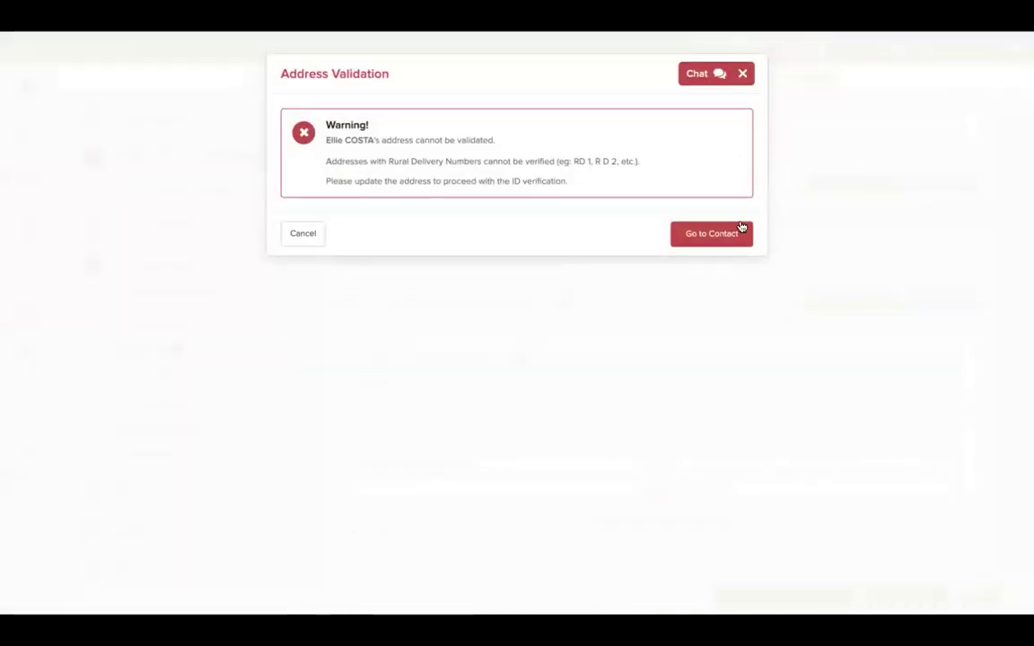
click(743, 75)
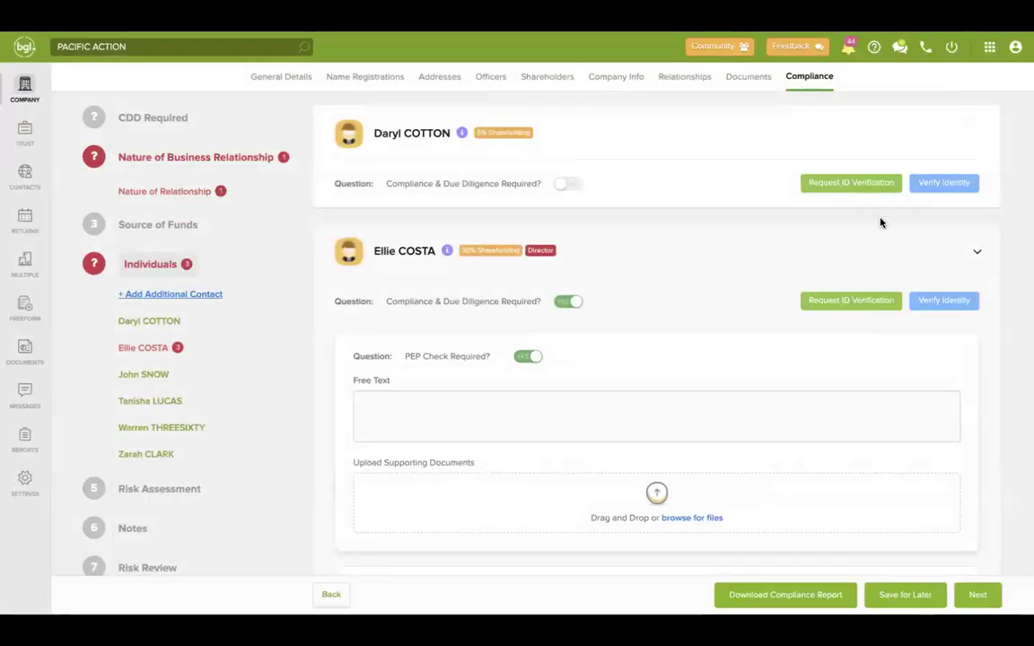
click(943, 300)
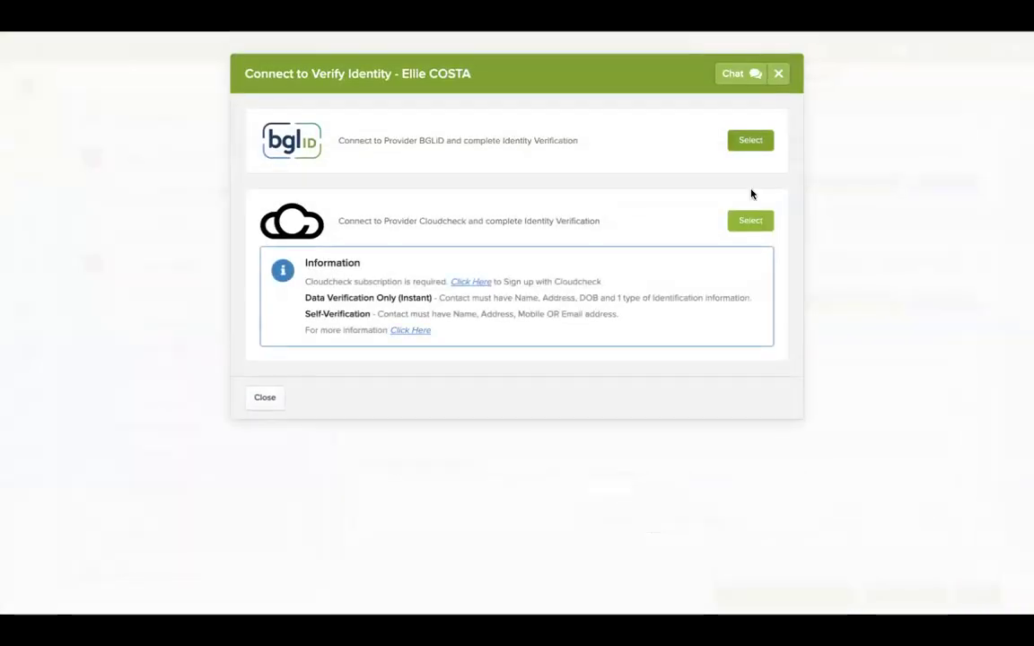
Try to verify the identity of the director with the 30% shareholding through BGLiD, and dismiss the verification dialog.
click(752, 145)
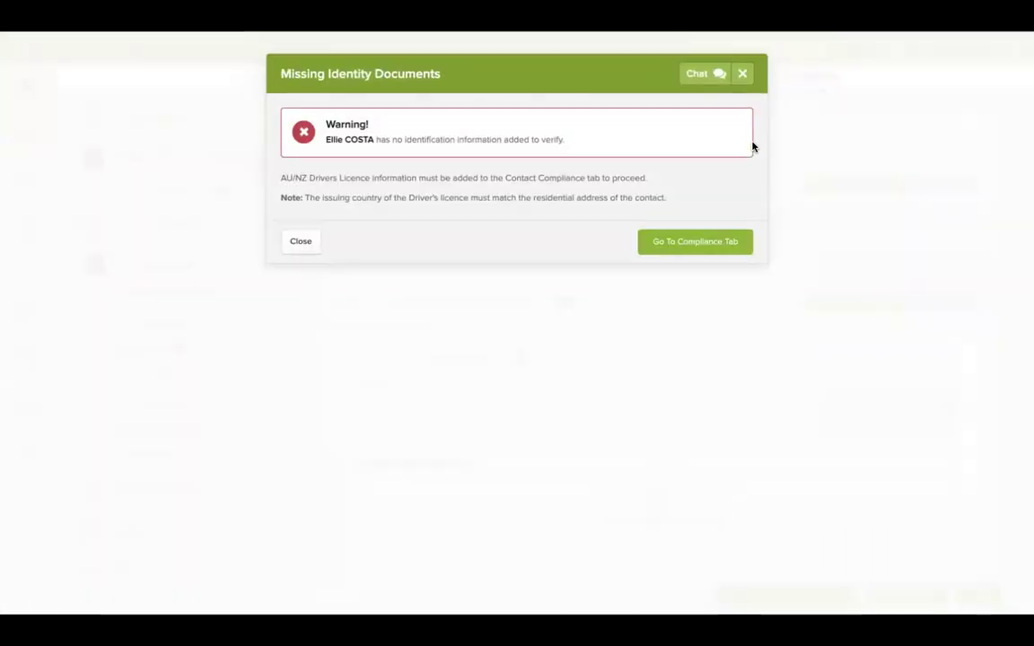
click(742, 73)
Try to verify the 5% shareholder's identity through BGLiD, saving the contact's missing date of birth when requested.
click(862, 183)
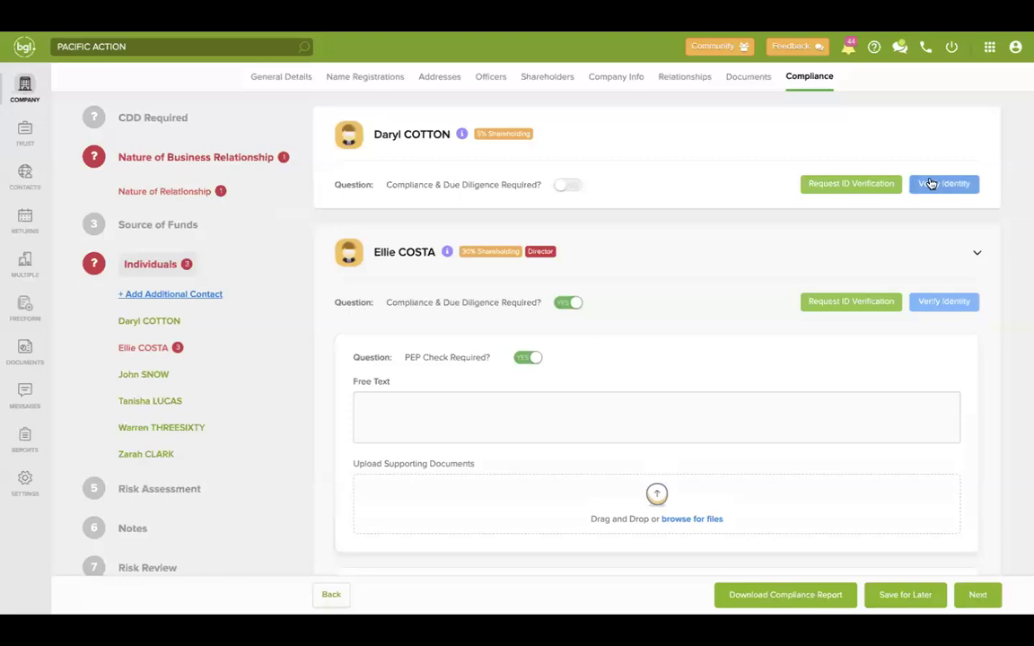
click(750, 139)
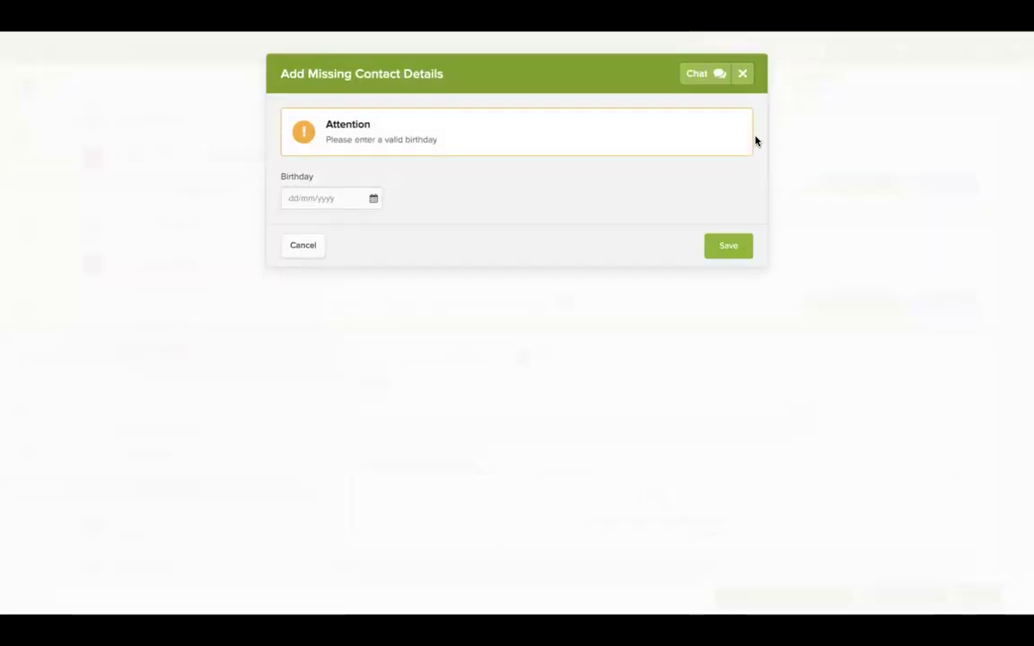
click(374, 199)
click(377, 247)
scroll(436, 286, up, 15)
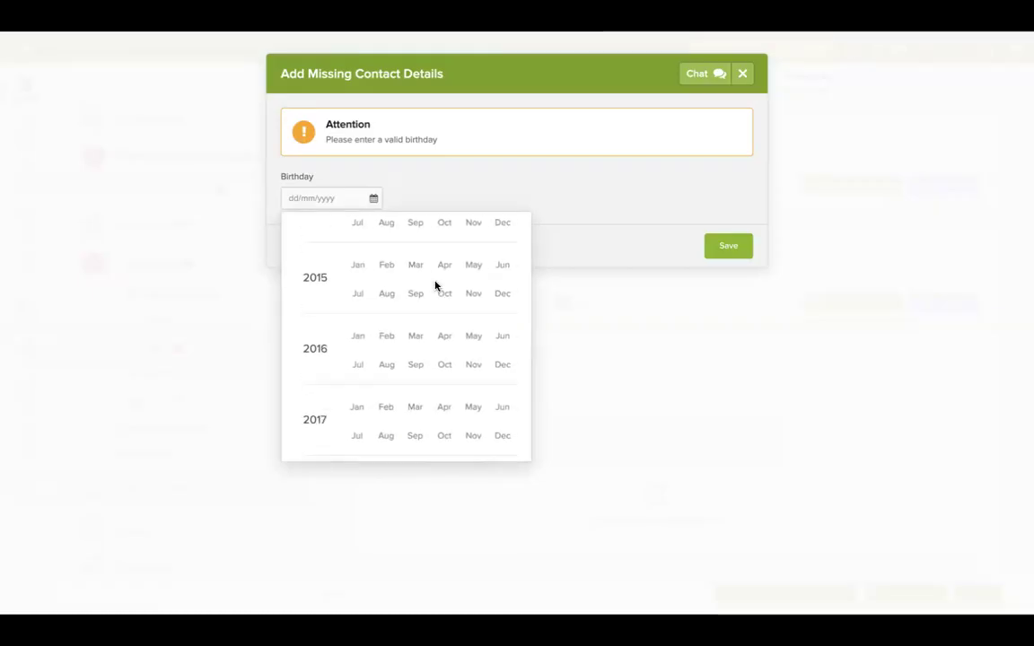
scroll(426, 294, up, 20)
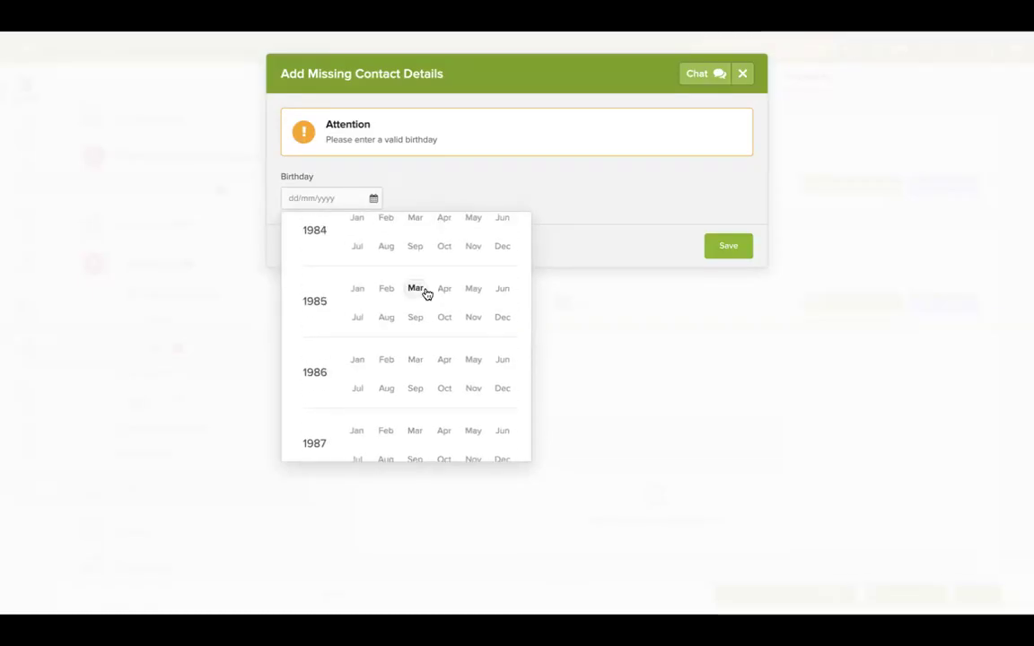
click(441, 266)
click(408, 305)
click(729, 246)
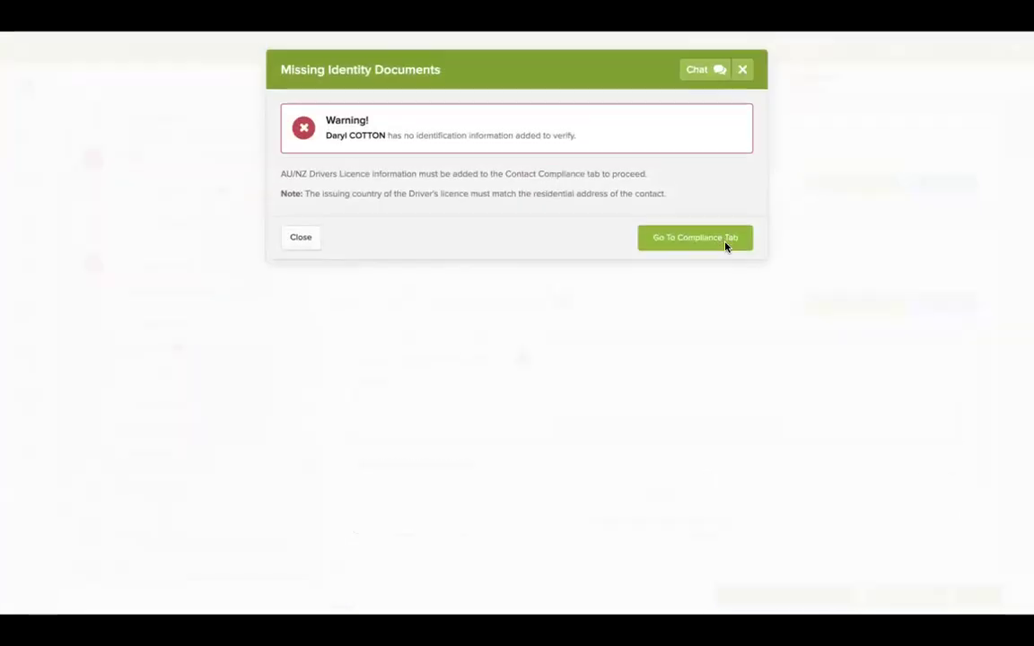
click(743, 72)
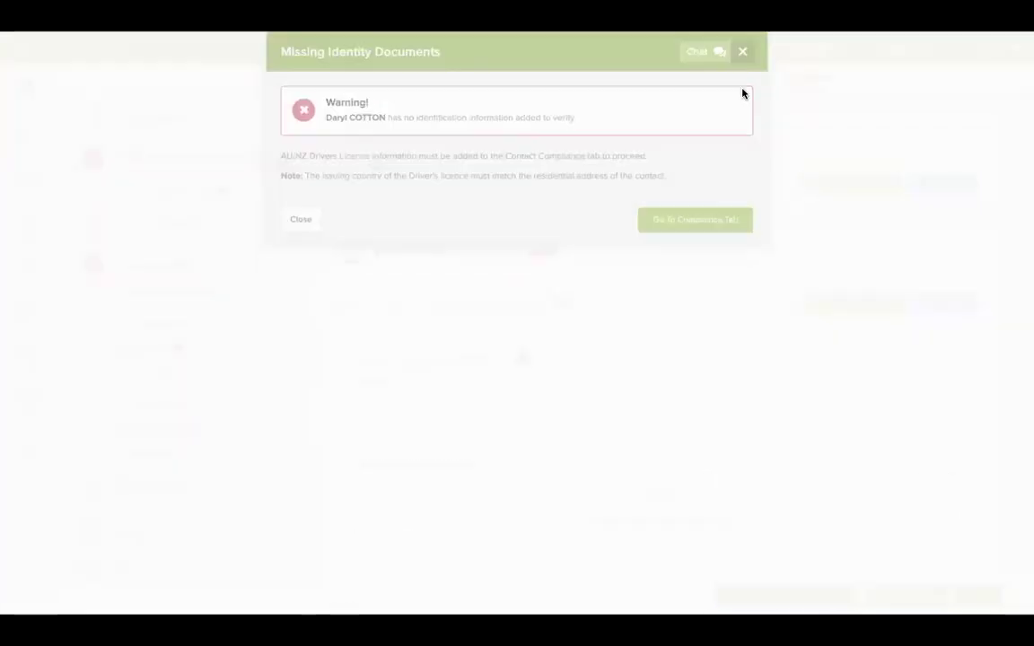
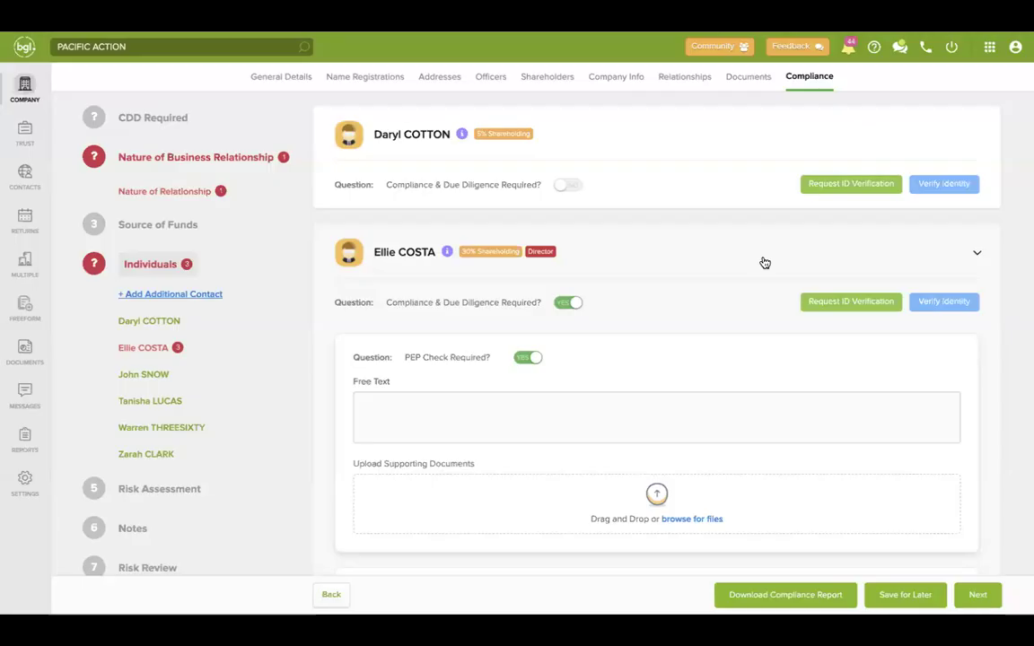
Leave PACIFIC ACTION's compliance record for the company list, discarding the unsaved changes.
click(31, 92)
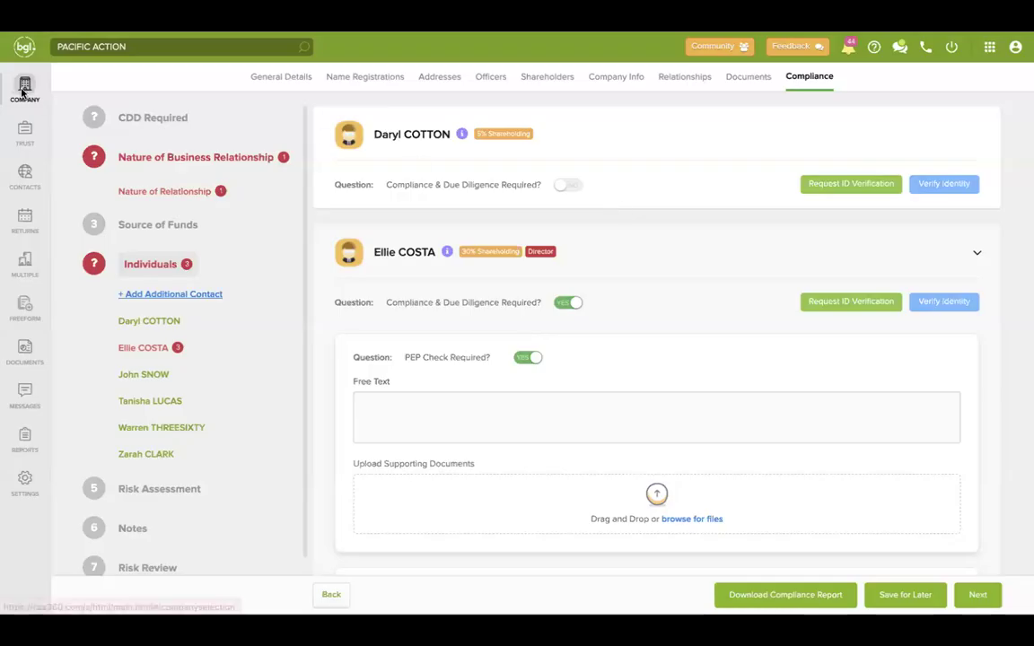
click(693, 212)
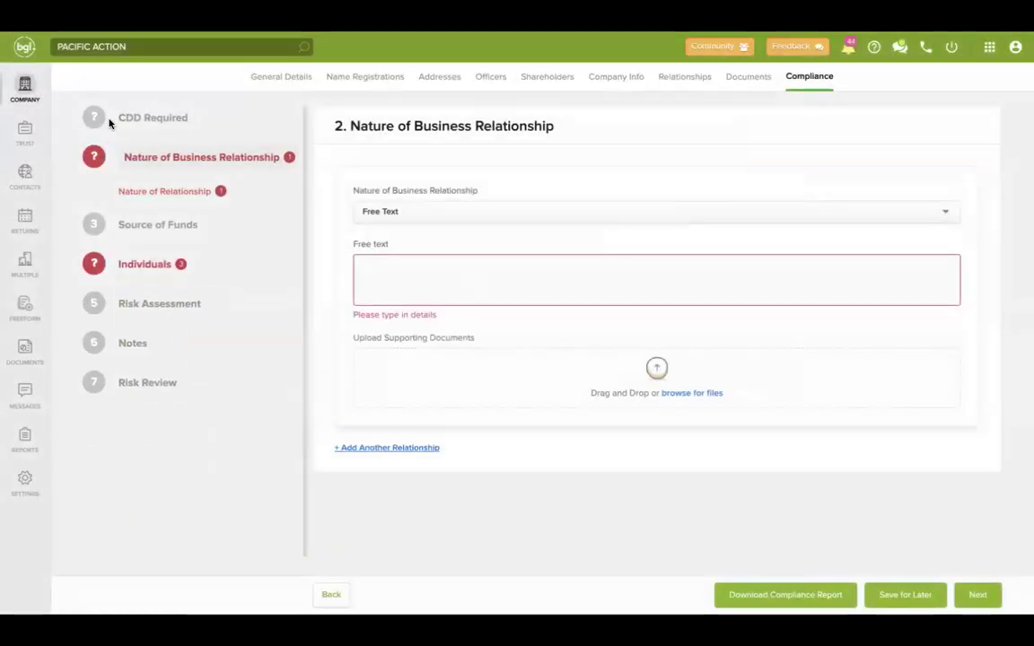
click(25, 87)
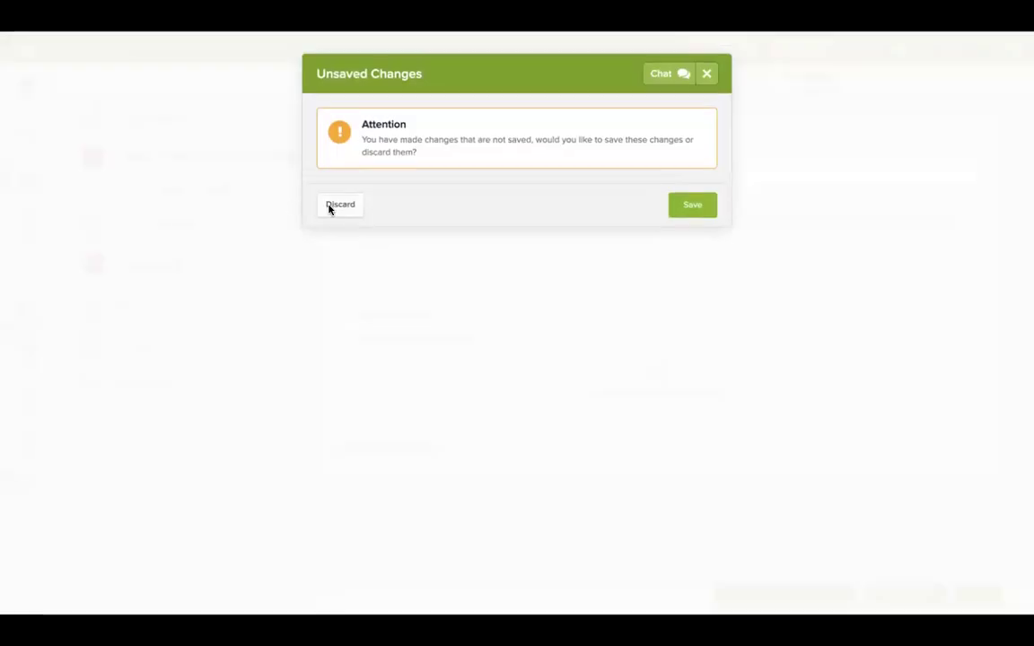
click(334, 206)
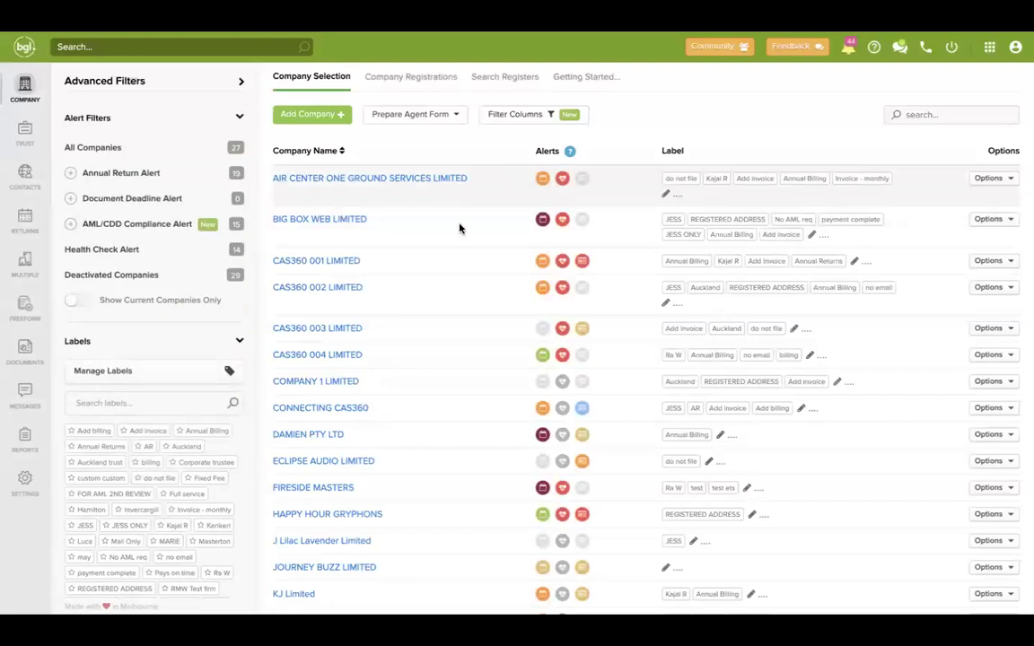
Open ONE TRAINING LIMITED's compliance record and go to the 26.13% shareholder in the Individuals section.
scroll(403, 376, down, 2)
scroll(402, 376, down, 1)
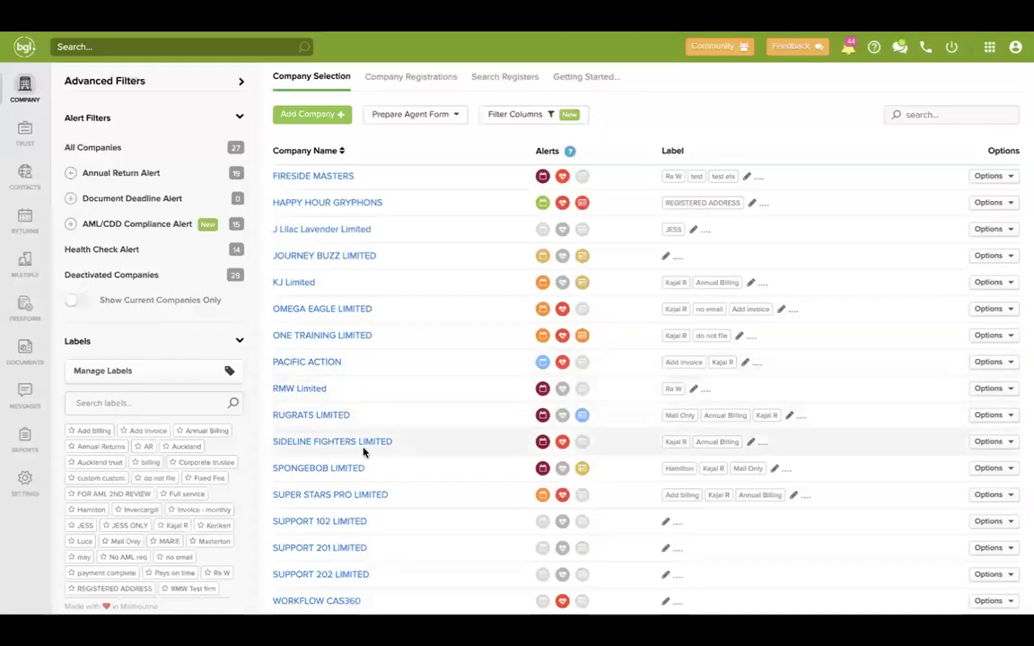
click(329, 338)
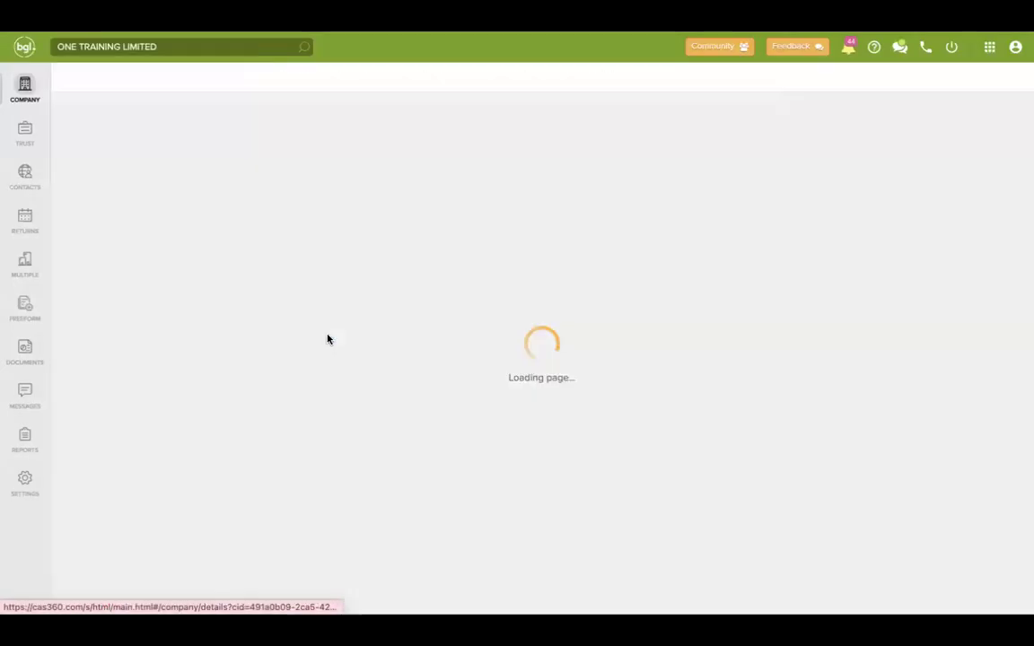
click(796, 90)
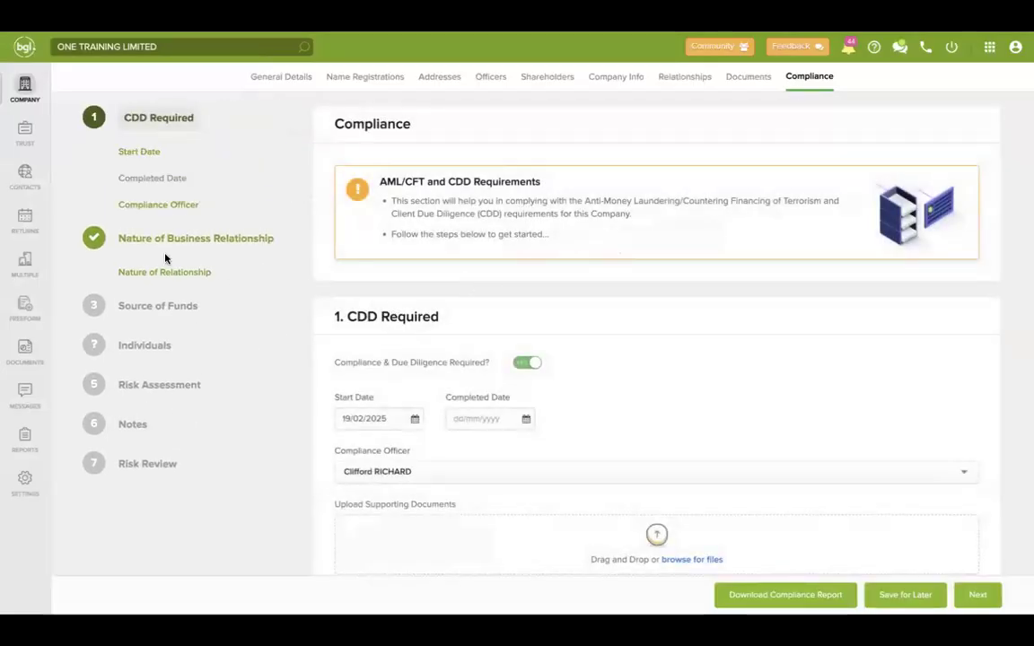
click(144, 346)
scroll(654, 220, down, 20)
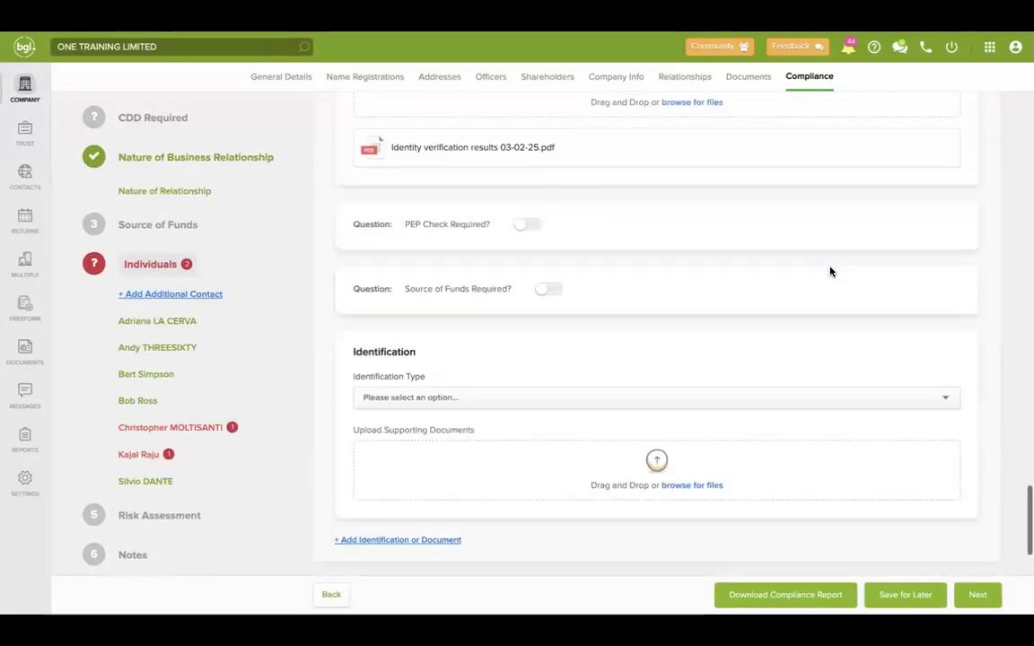
scroll(819, 263, up, 4)
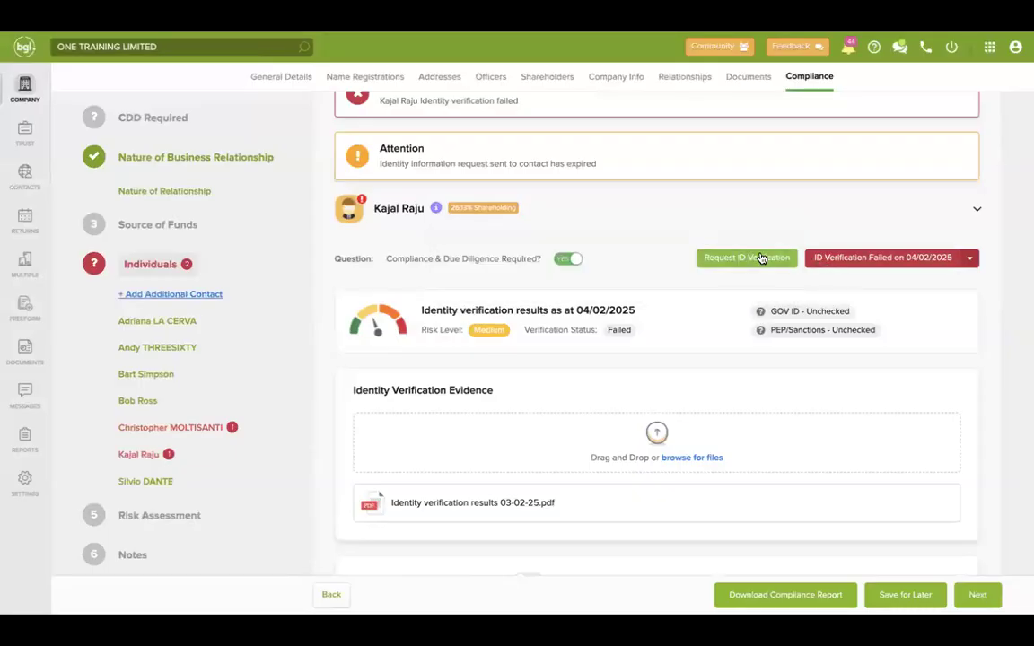
Review the BGLiD request settings and check packages for the 26.13% shareholder, and close the request without proceeding.
click(762, 257)
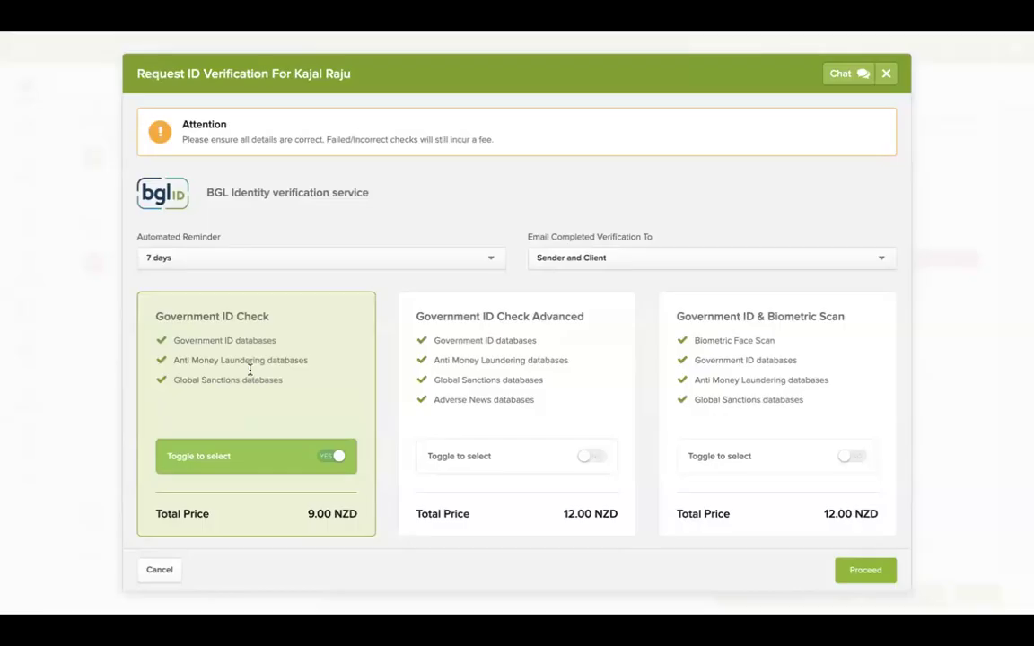
scroll(748, 297, down, 1)
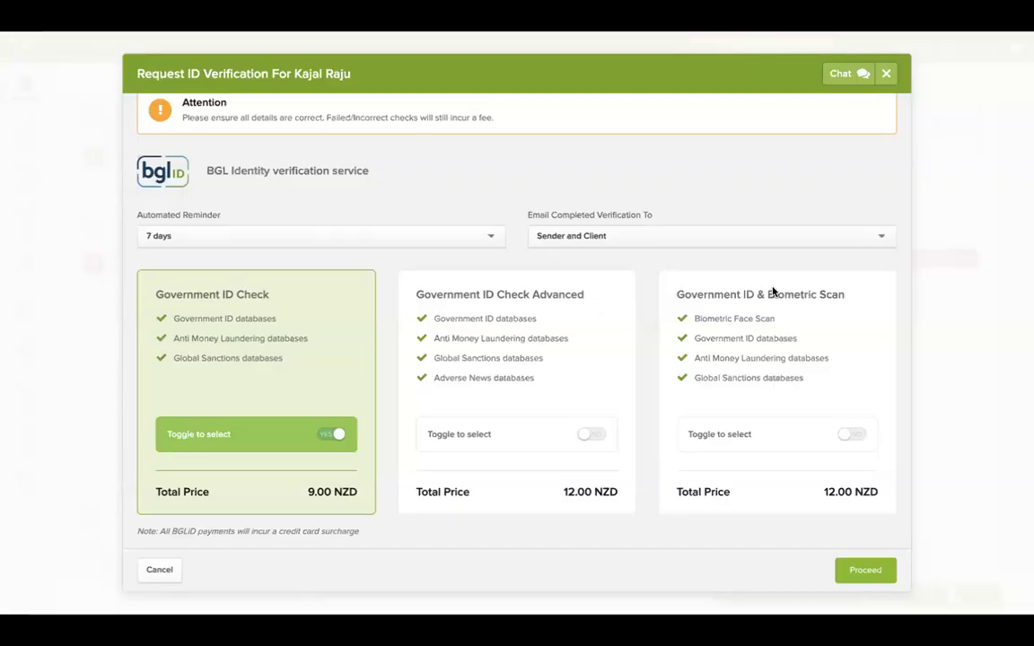
click(885, 73)
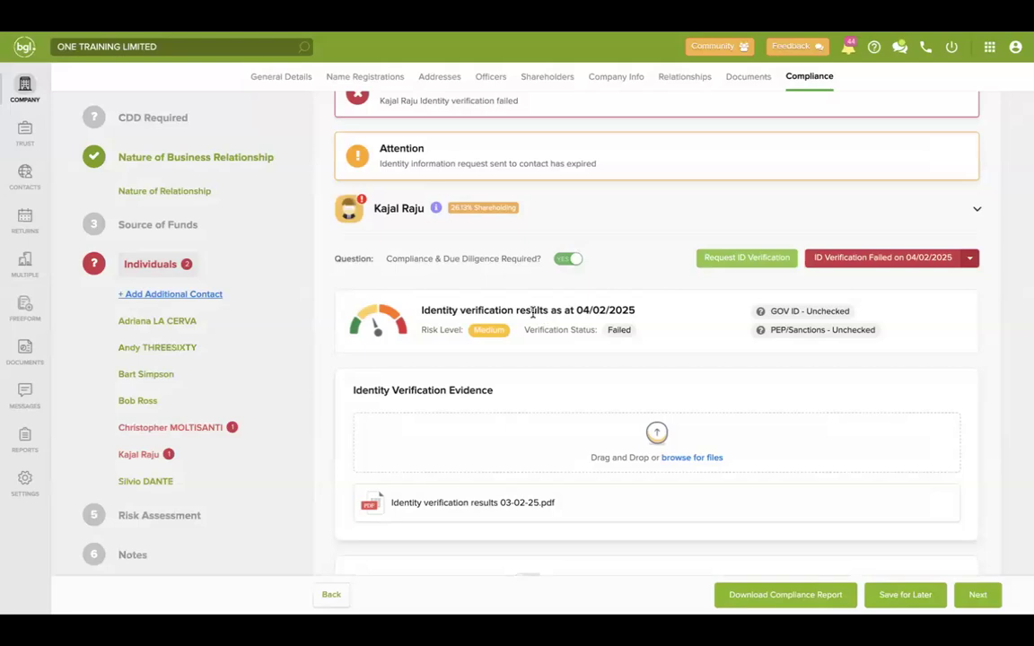
Review the shareholder's identity verification results and evidence, and try to open Identity verification results 03-02-25.pdf.
scroll(532, 312, down, 3)
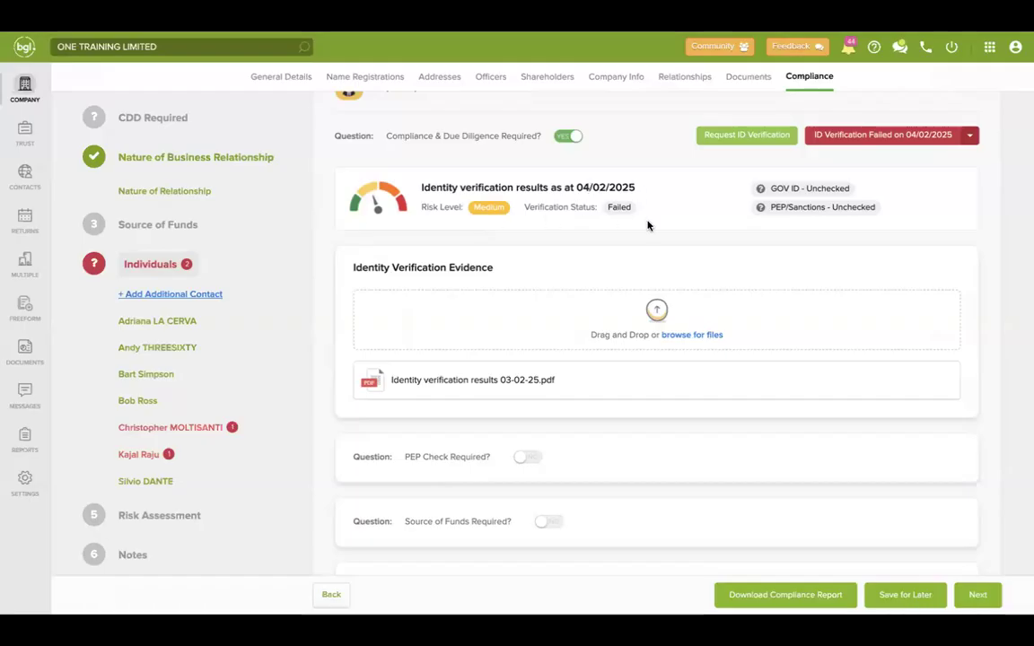
scroll(793, 169, down, 1)
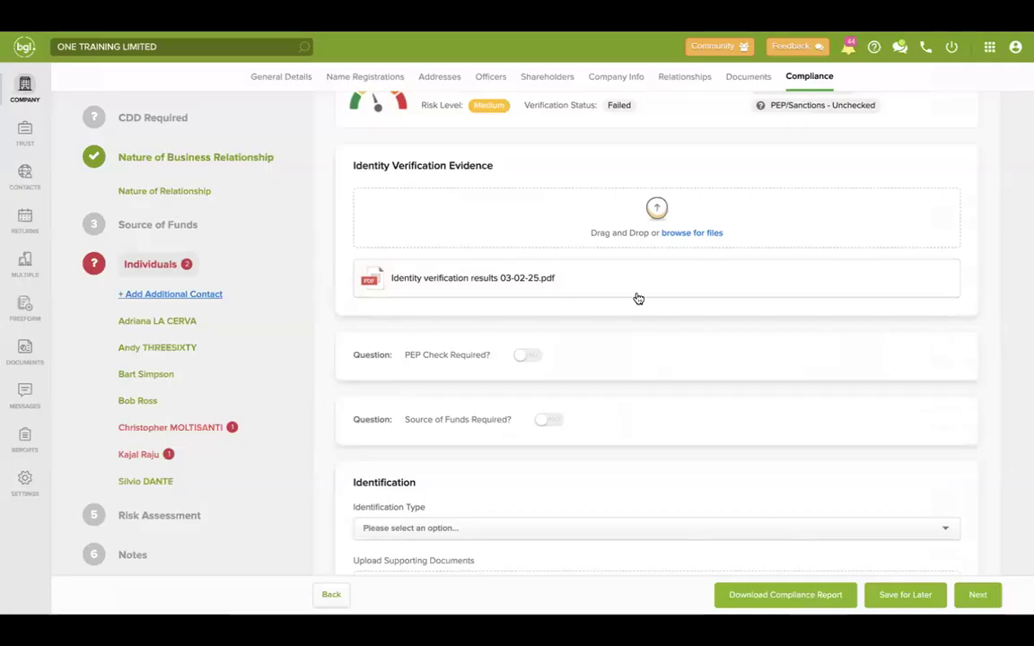
mouse_move(695, 272)
click(755, 279)
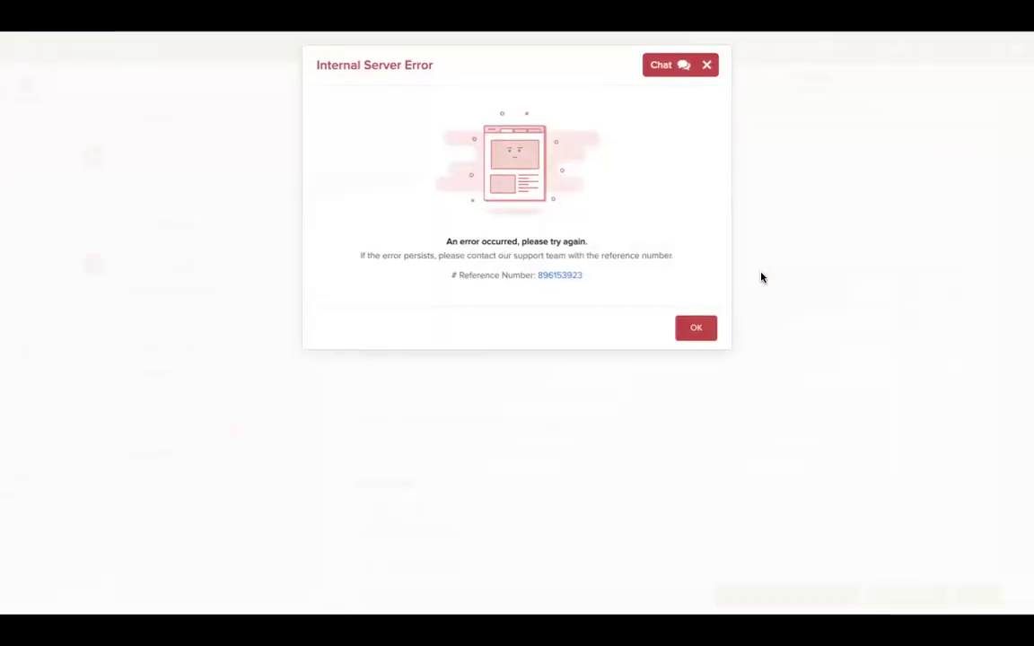
click(708, 72)
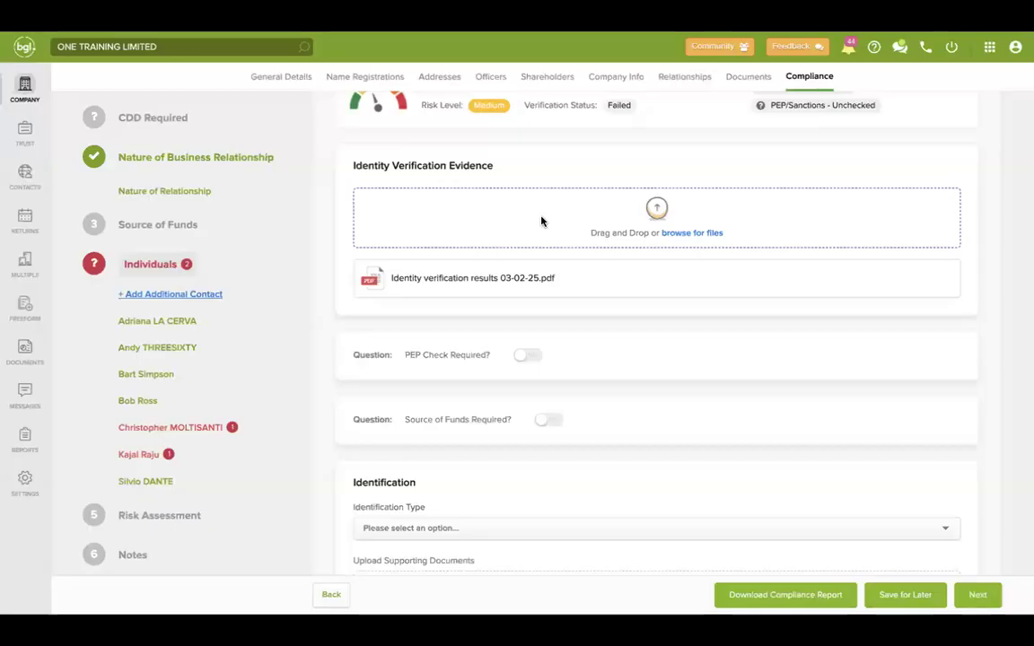
Review the risk options in the Risk Assessment section and set the risk option to Other.
scroll(251, 265, down, 1)
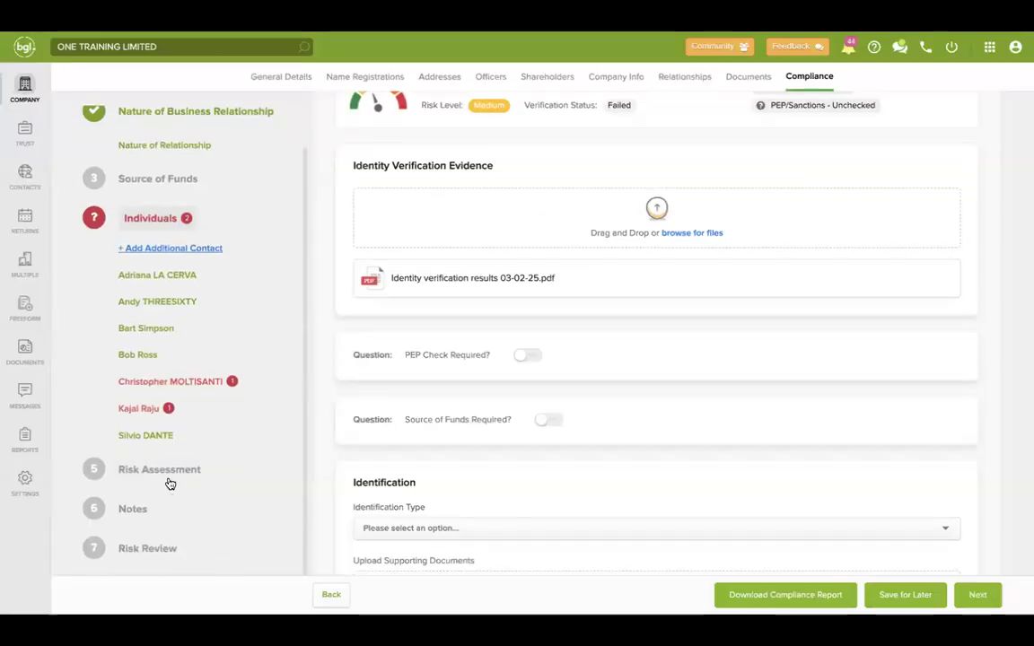
click(168, 480)
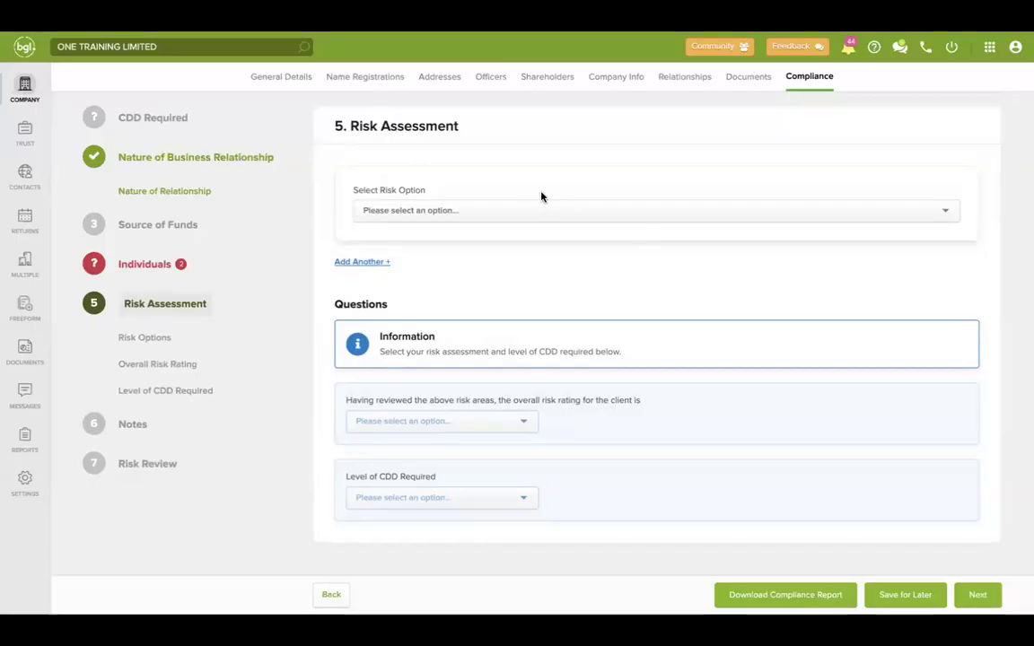
click(531, 211)
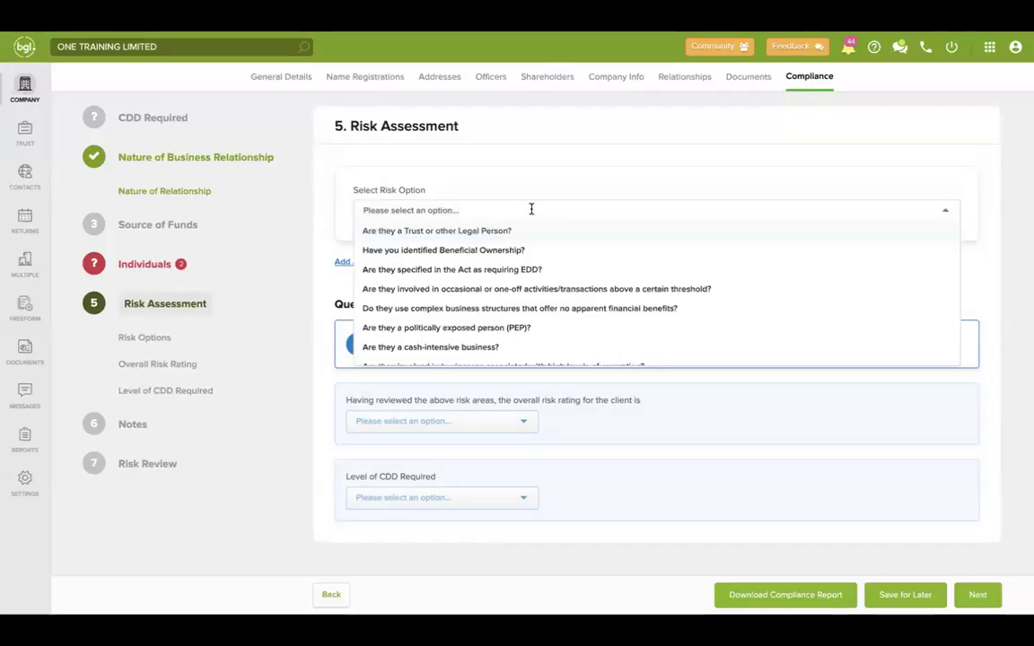
scroll(518, 257, down, 4)
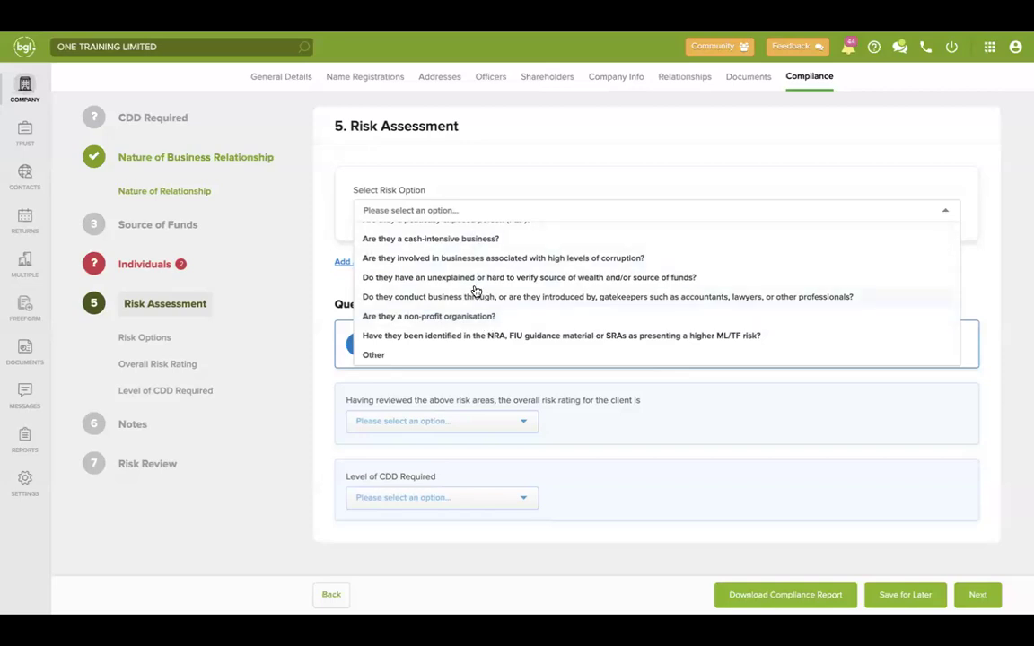
click(312, 209)
click(385, 210)
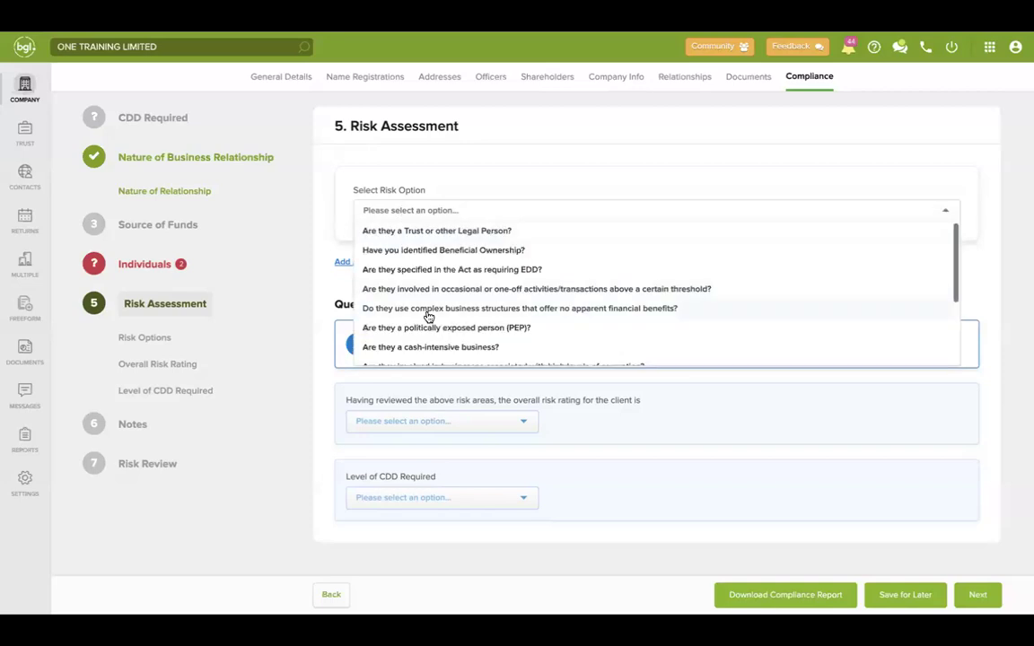
scroll(428, 317, down, 3)
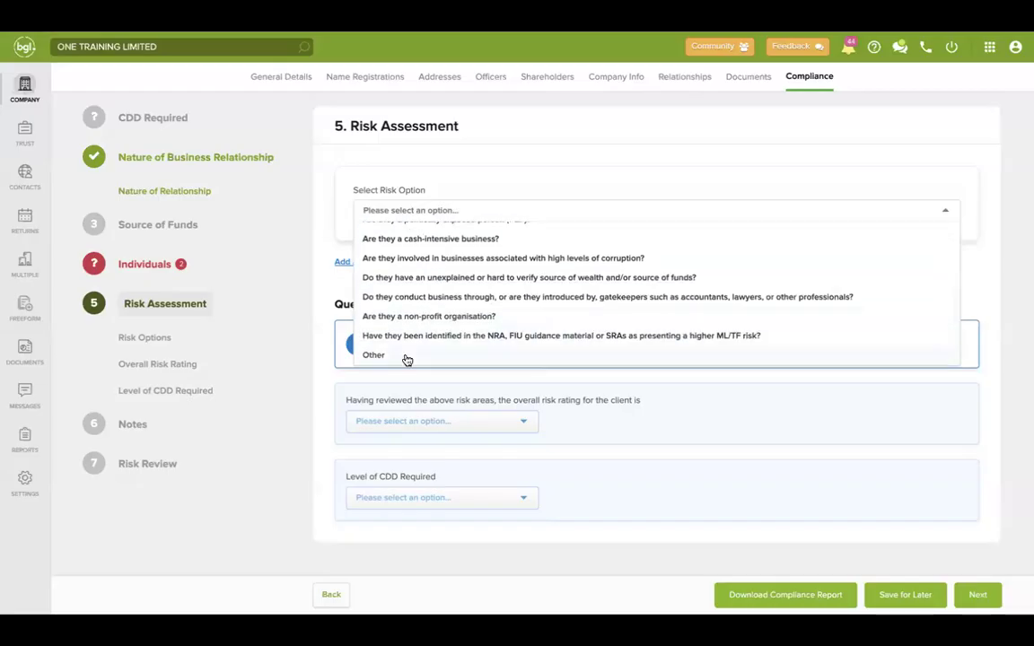
click(373, 355)
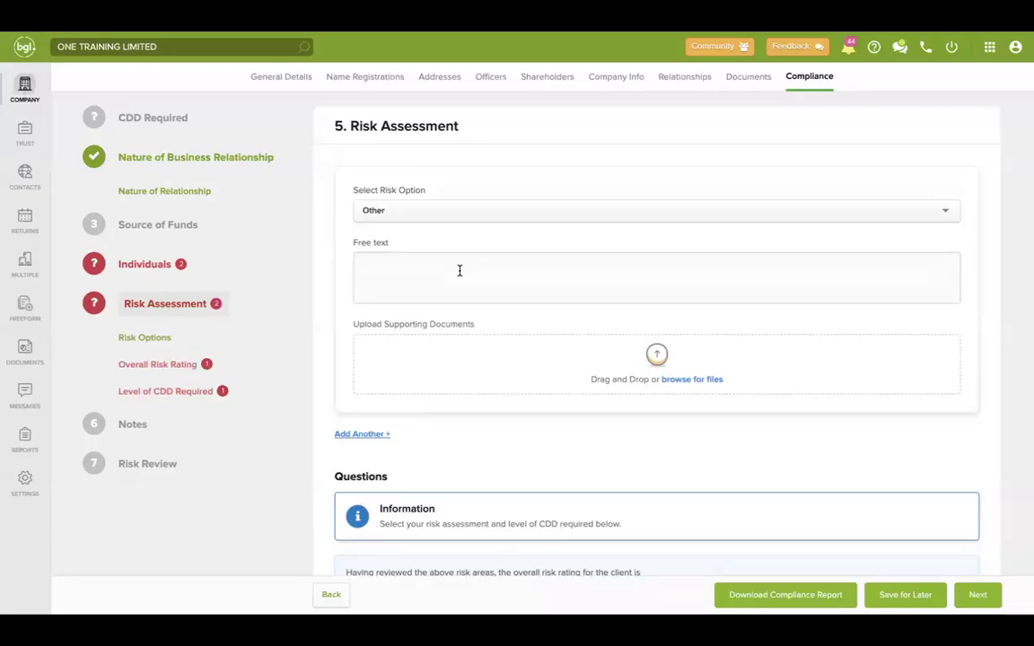
Review the choices for the client's overall risk rating and the Level of CDD Required without selecting any.
scroll(459, 270, down, 3)
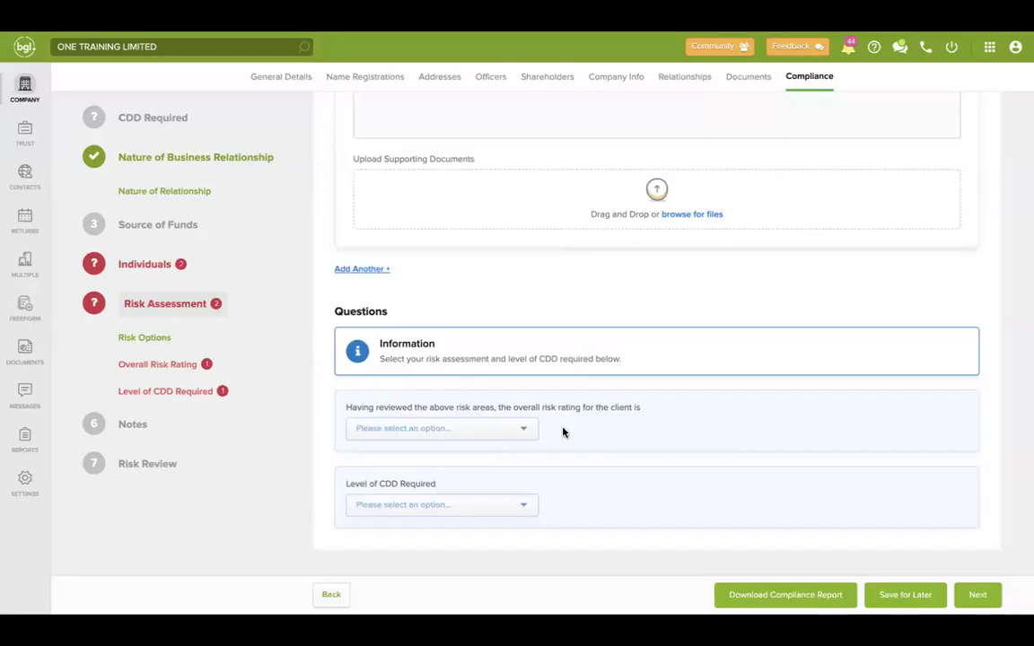
click(509, 430)
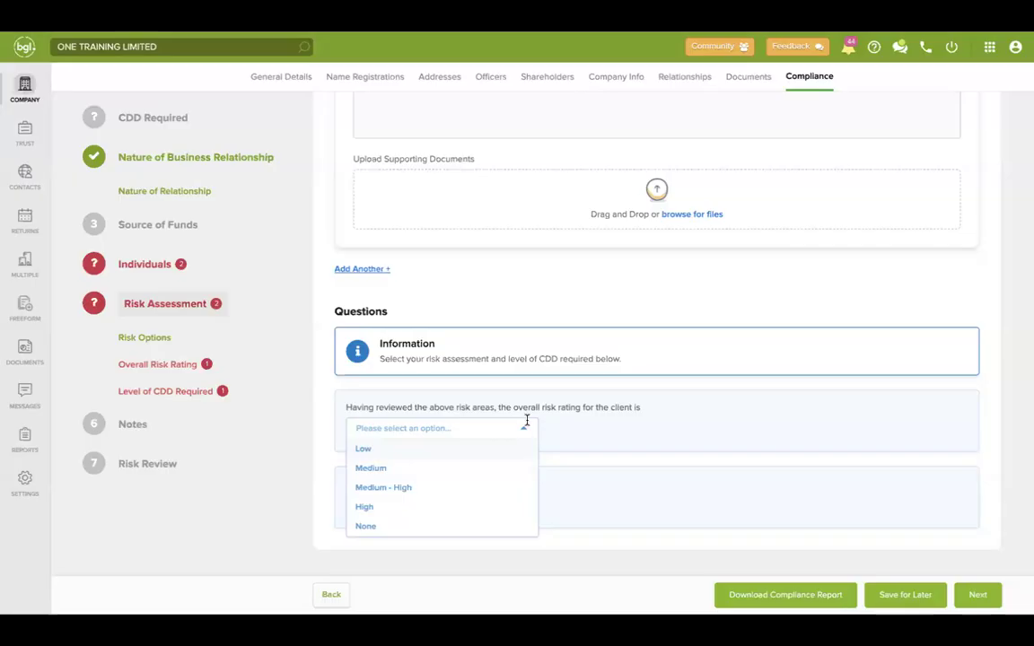
click(491, 473)
click(446, 503)
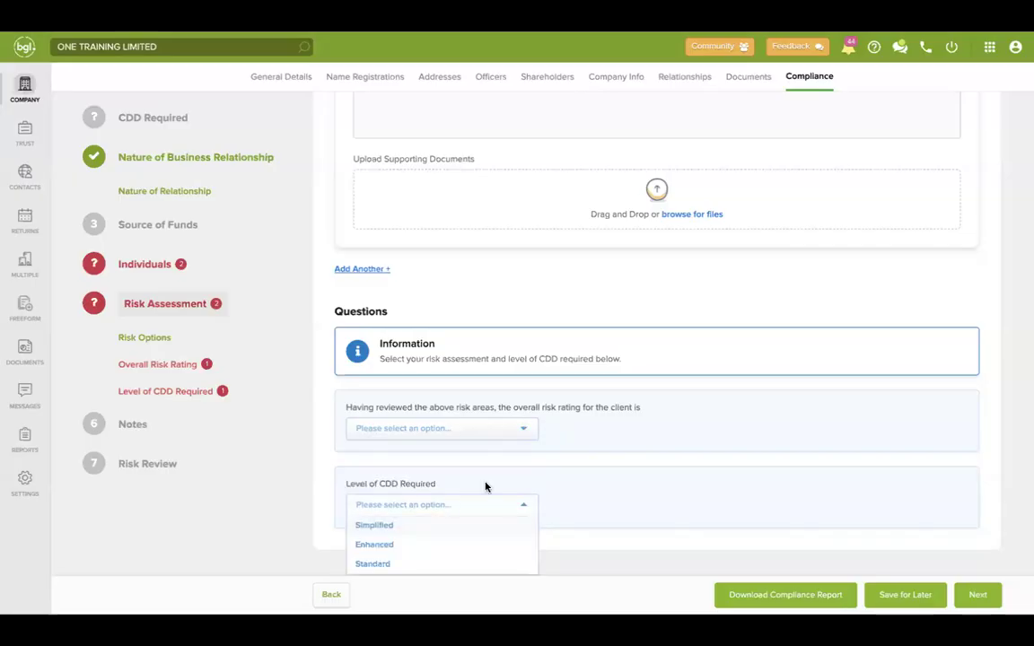
click(549, 445)
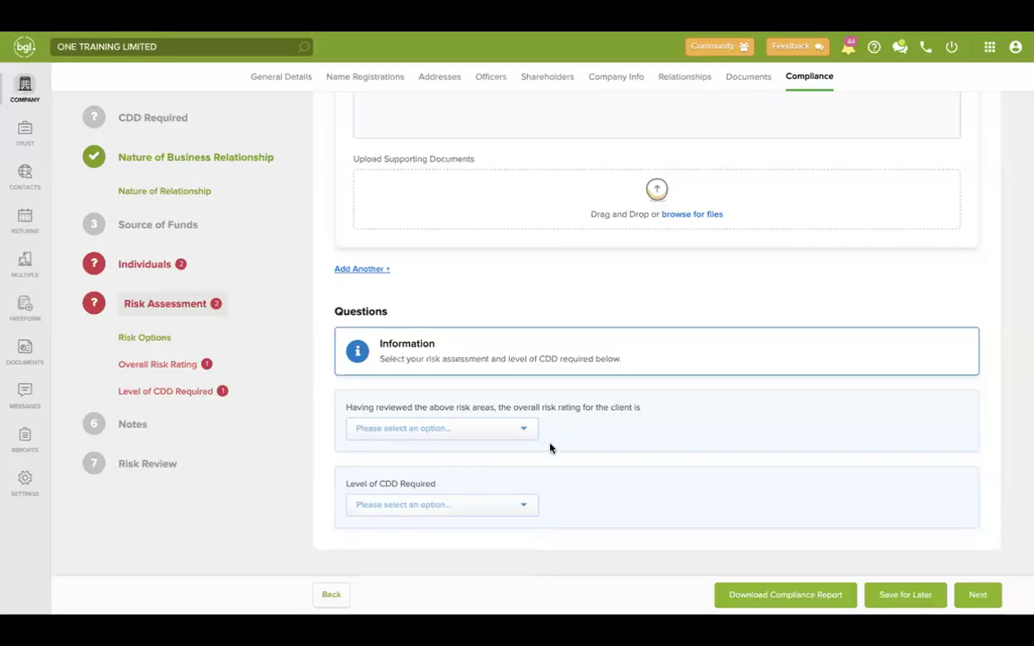
Review the compliance Notes section and its new-note form, and close the form without adding a note.
click(978, 595)
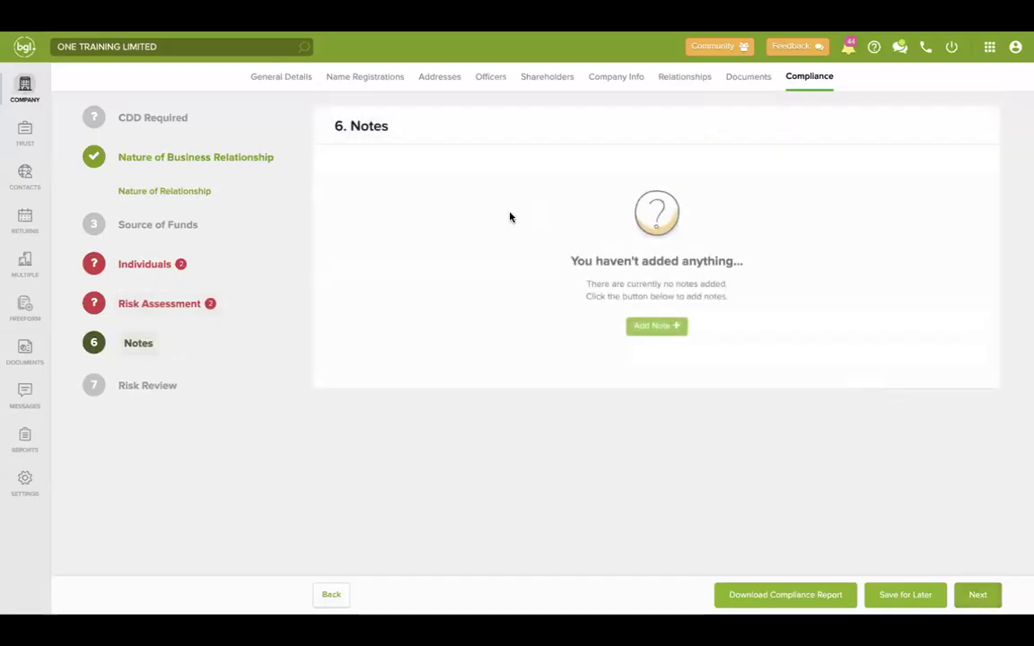
click(678, 326)
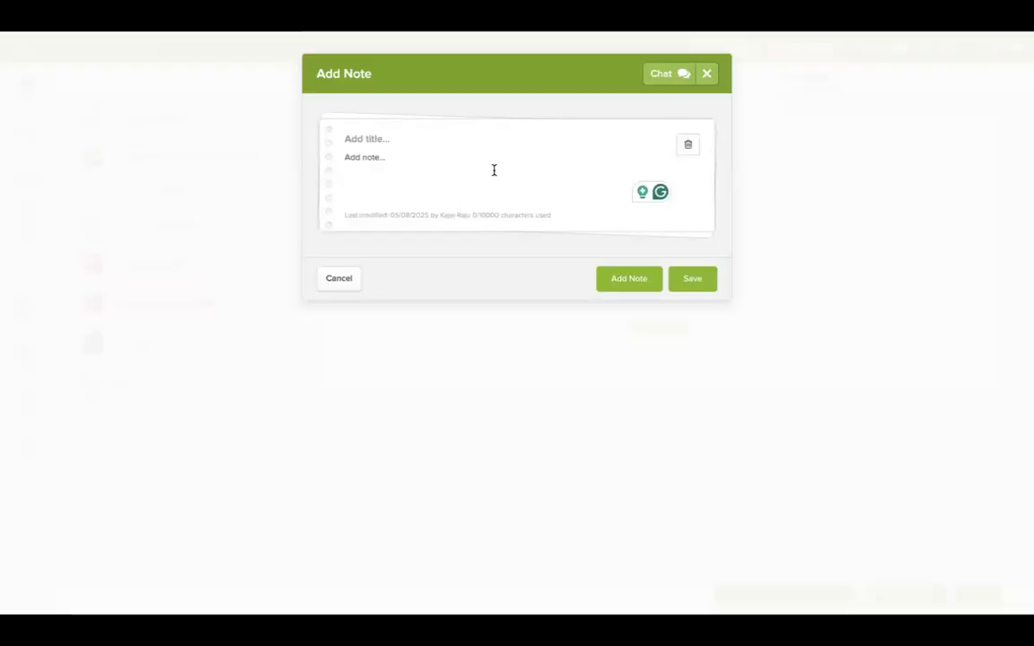
click(708, 75)
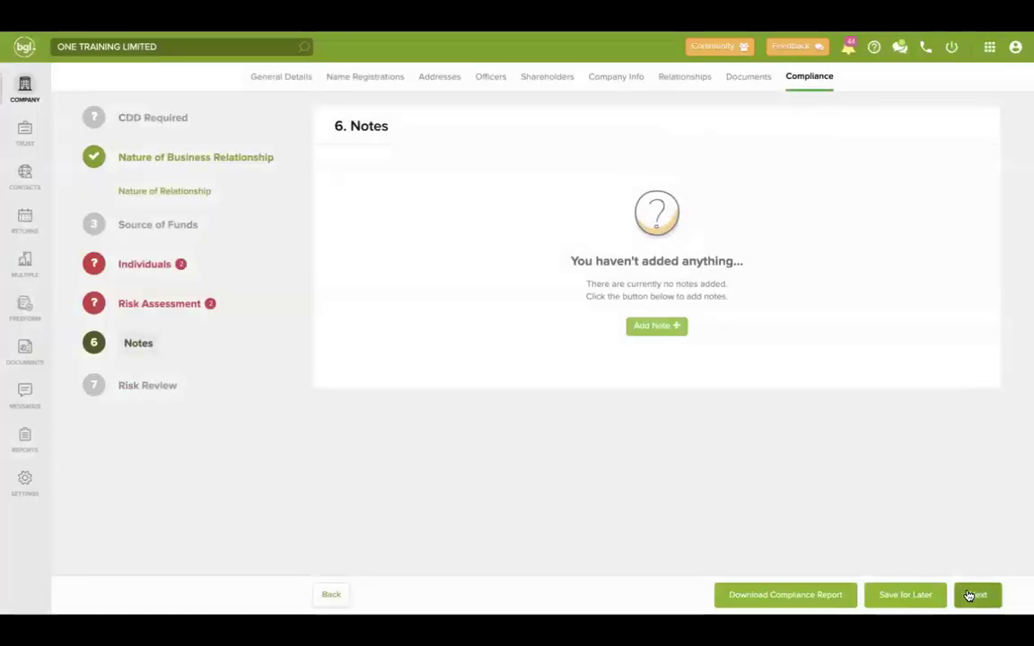
Set the Next Review Required date to 19/08/2027 in Risk Review, and return to the company list discarding the unsaved changes.
click(969, 596)
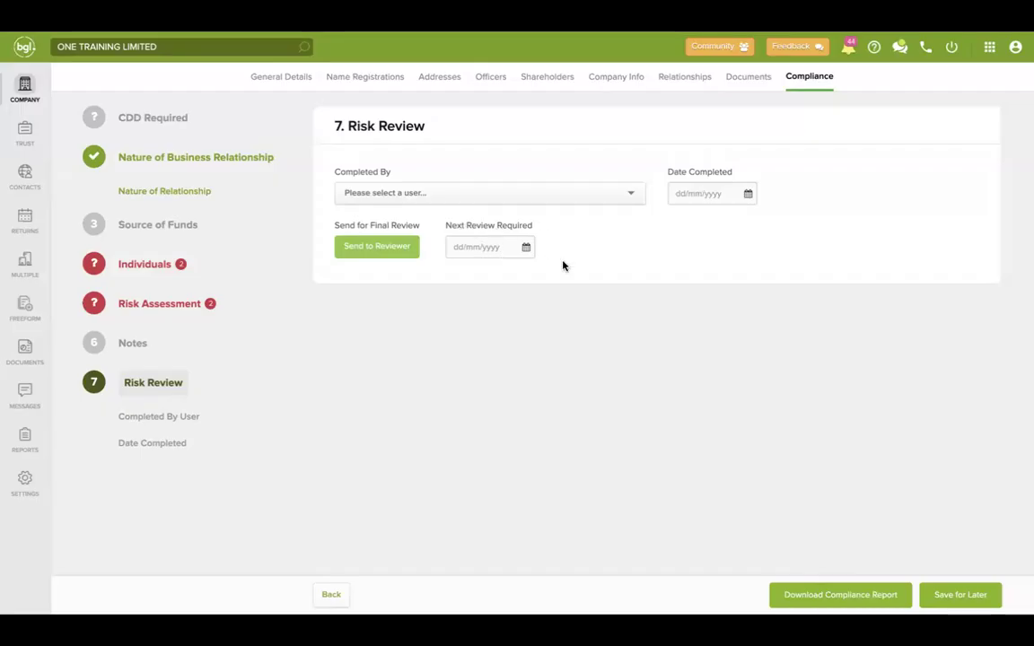
click(526, 248)
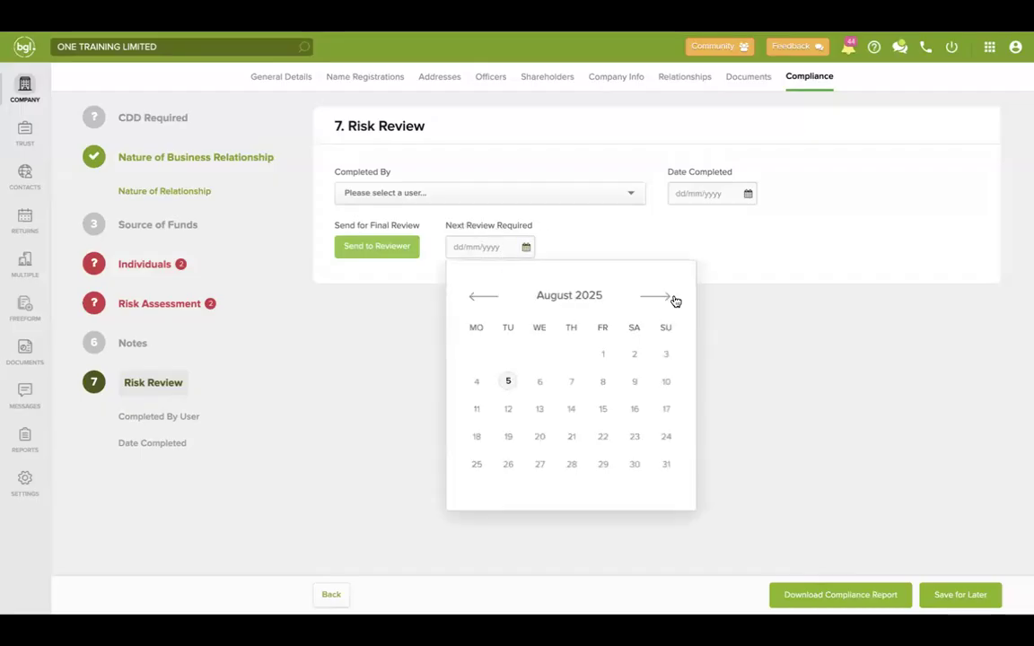
click(671, 296)
click(474, 298)
click(577, 295)
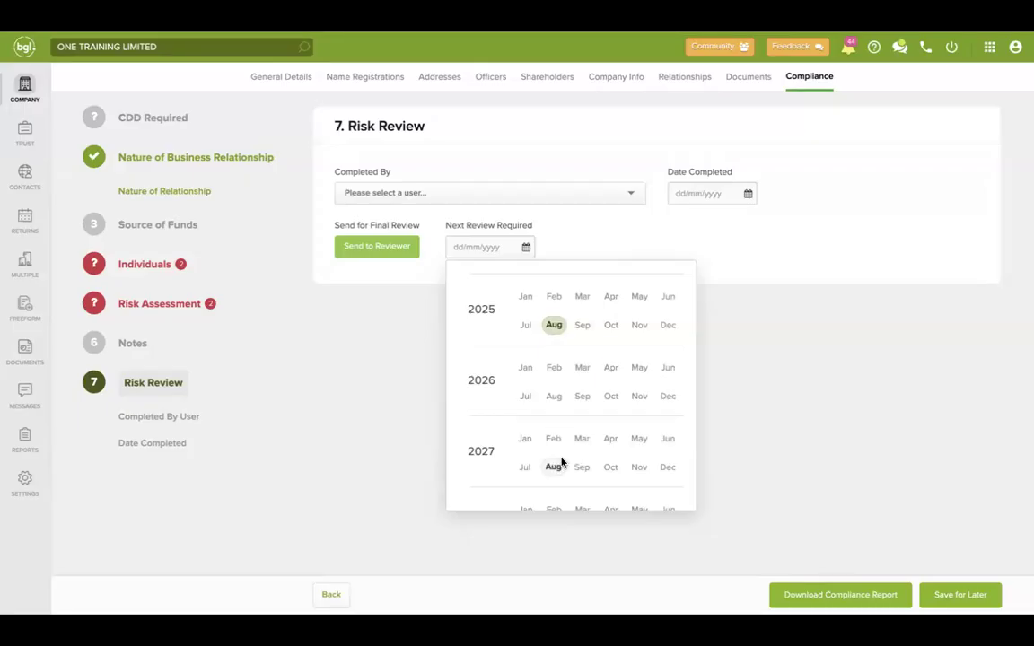
click(556, 468)
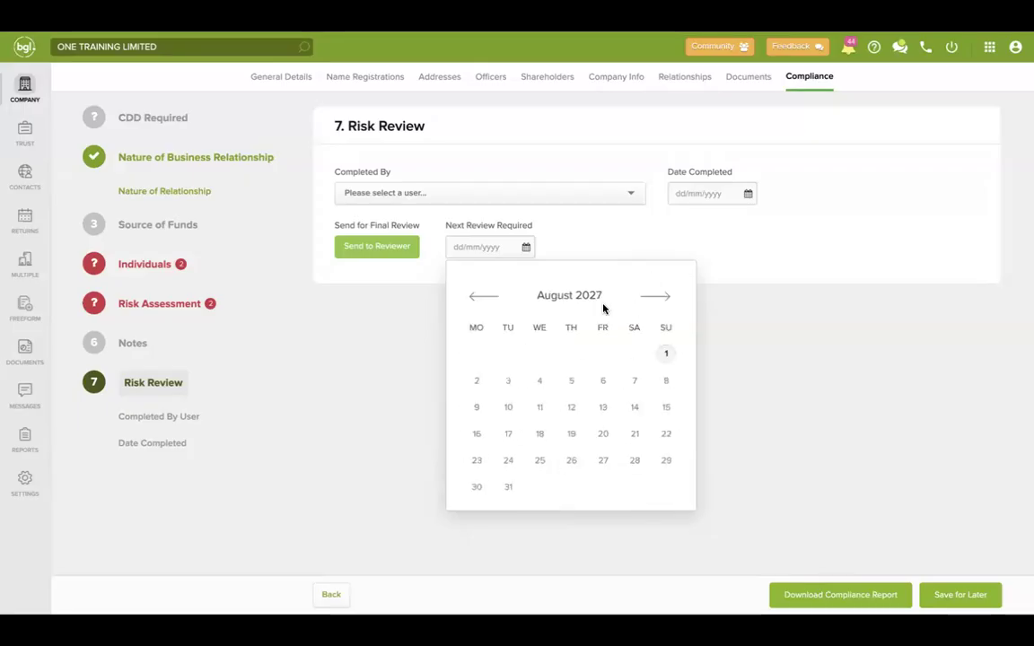
click(572, 432)
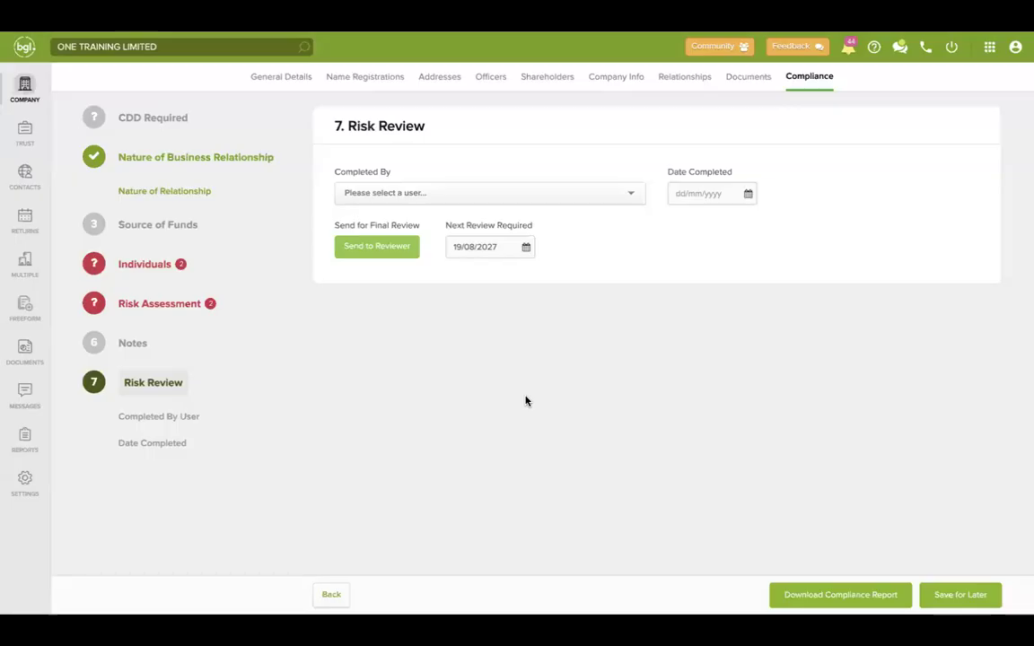
click(24, 88)
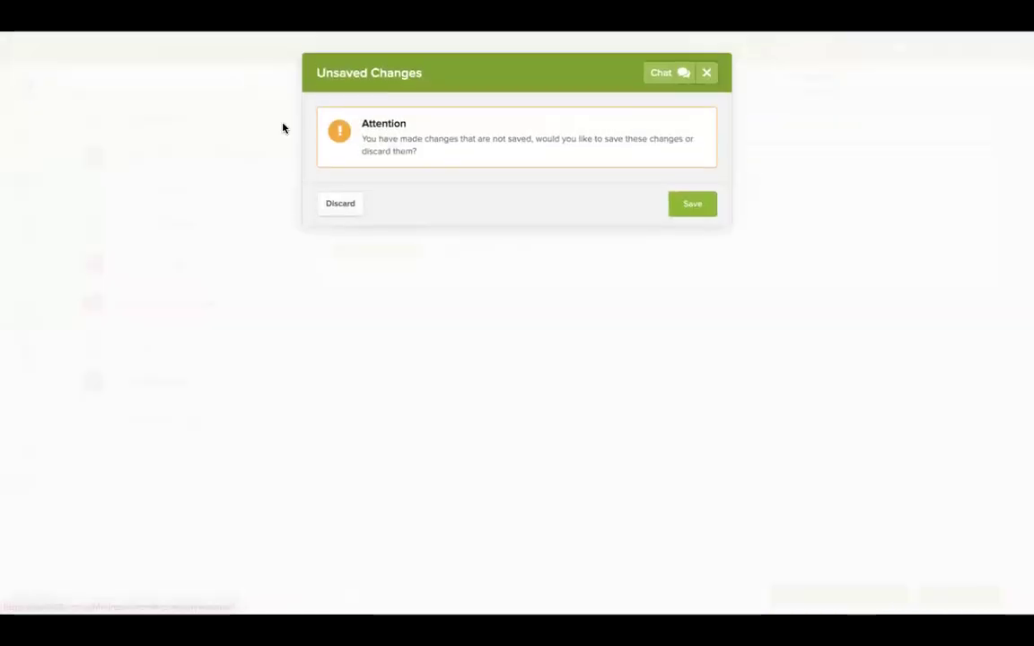
click(352, 207)
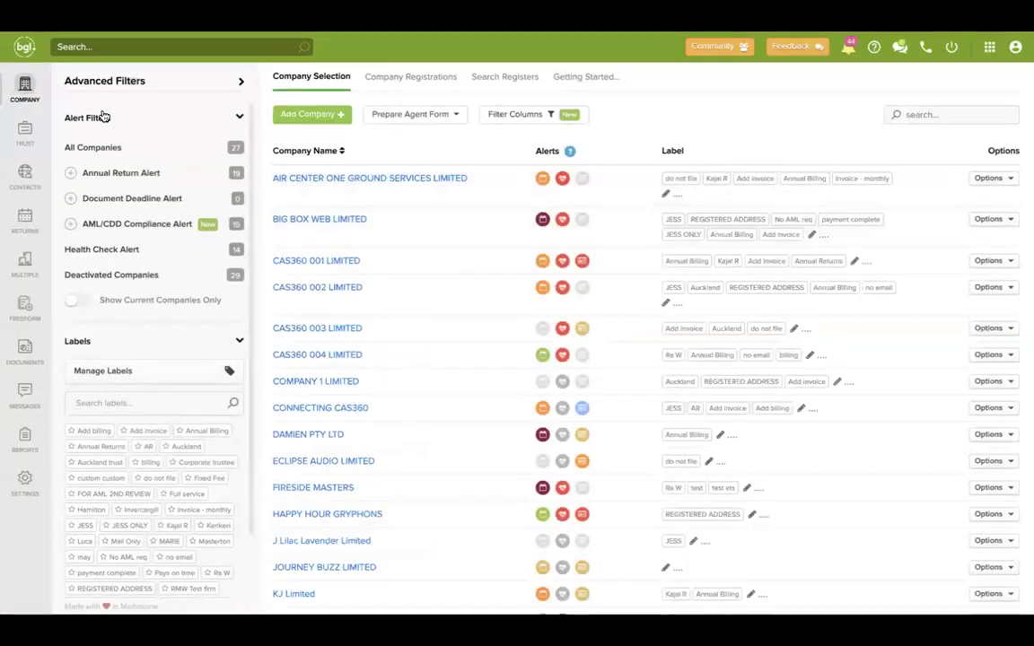
Review the pending multiple changes and the kinds of new change available, without starting one.
click(25, 261)
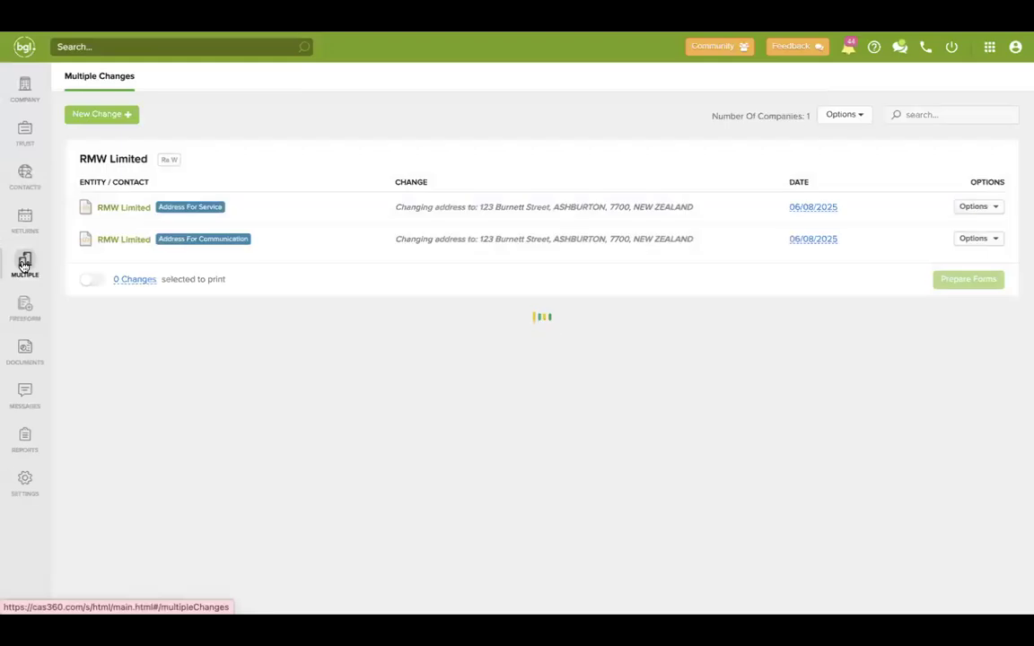
click(132, 114)
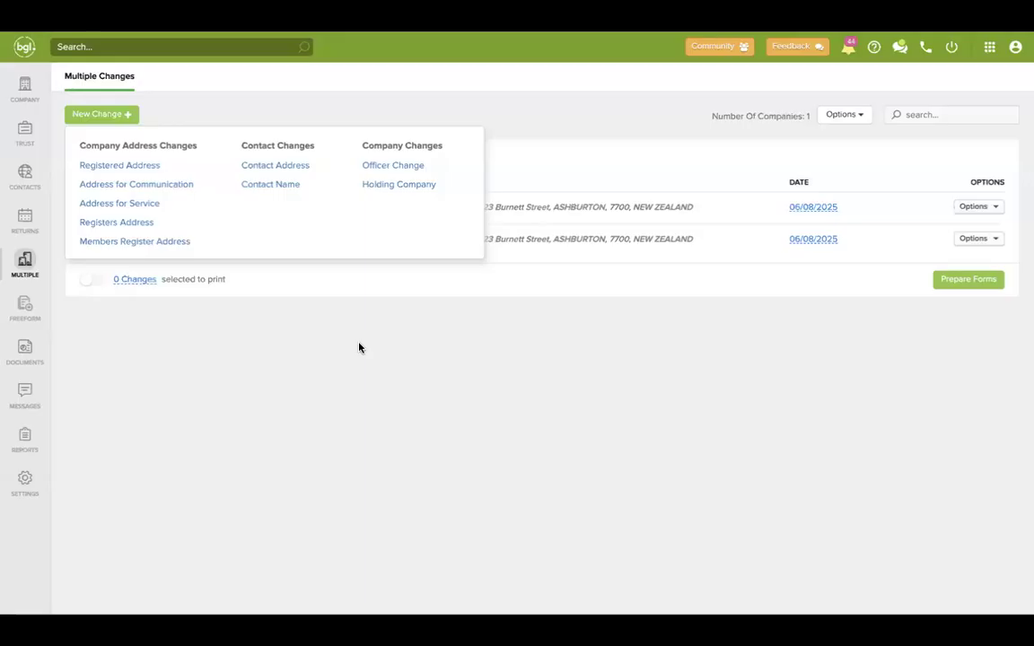
click(316, 349)
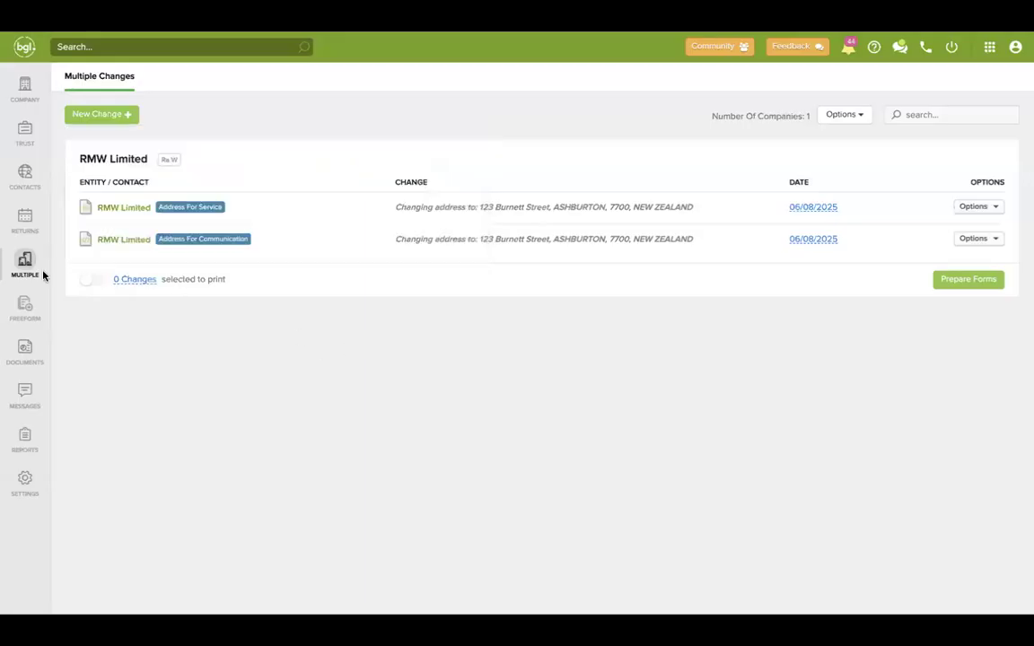
Review the freeform template layouts for New Zealand, and return to the list of freeform documents.
click(21, 300)
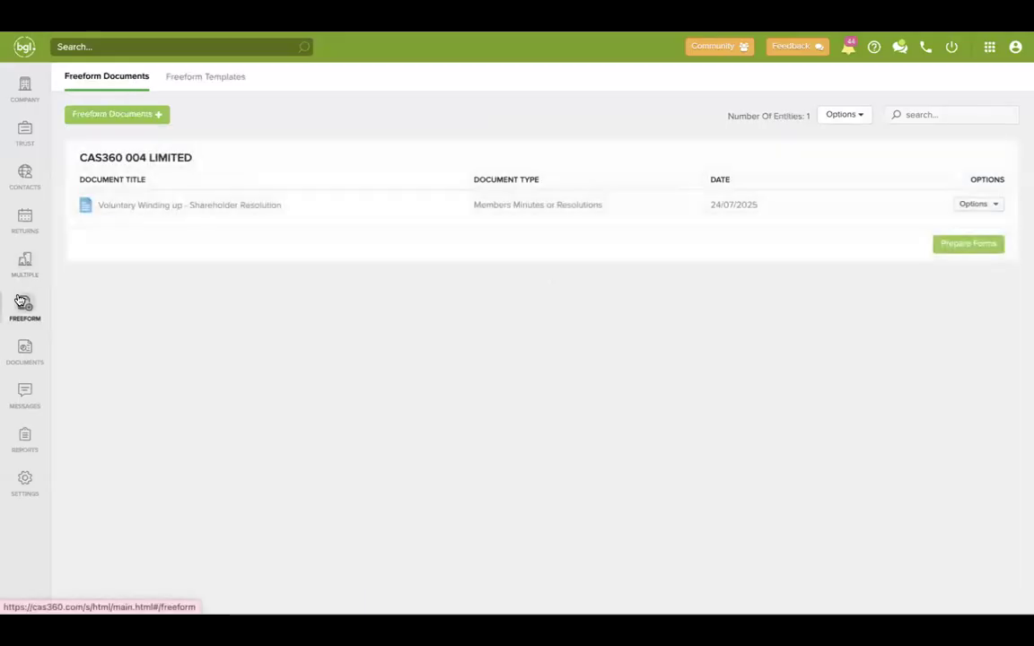
click(199, 83)
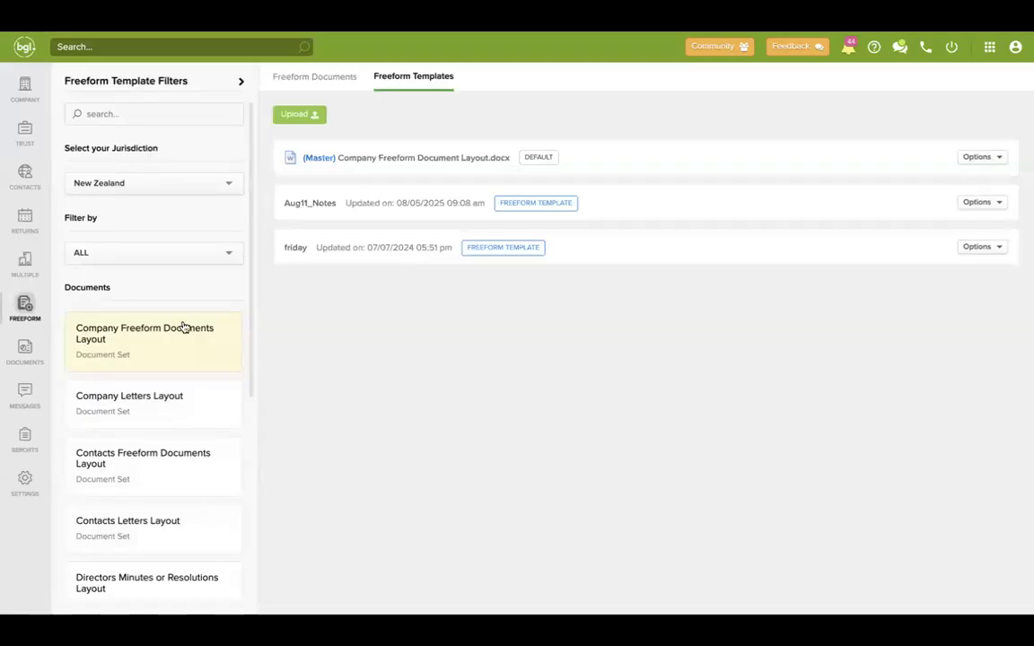
scroll(183, 327, down, 3)
scroll(184, 328, down, 3)
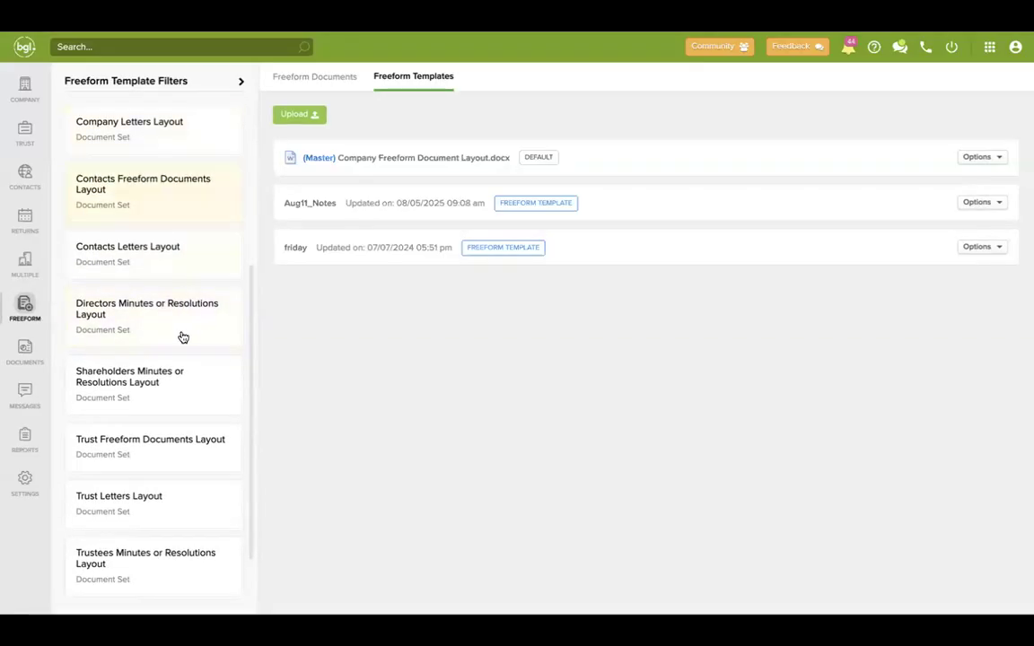
scroll(182, 336, up, 3)
scroll(183, 337, up, 2)
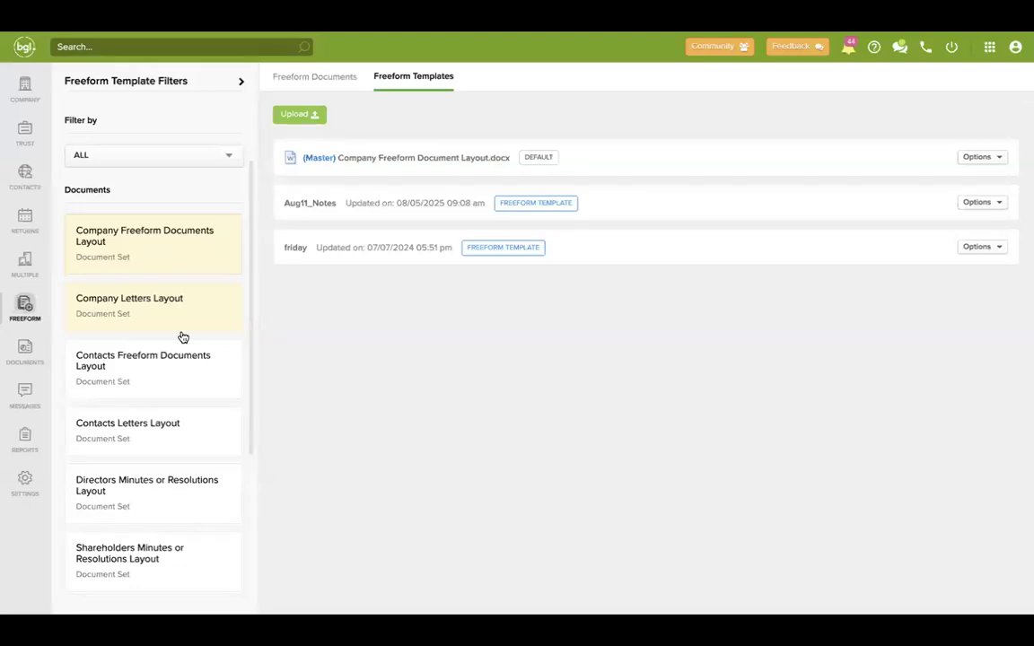
scroll(183, 336, down, 3)
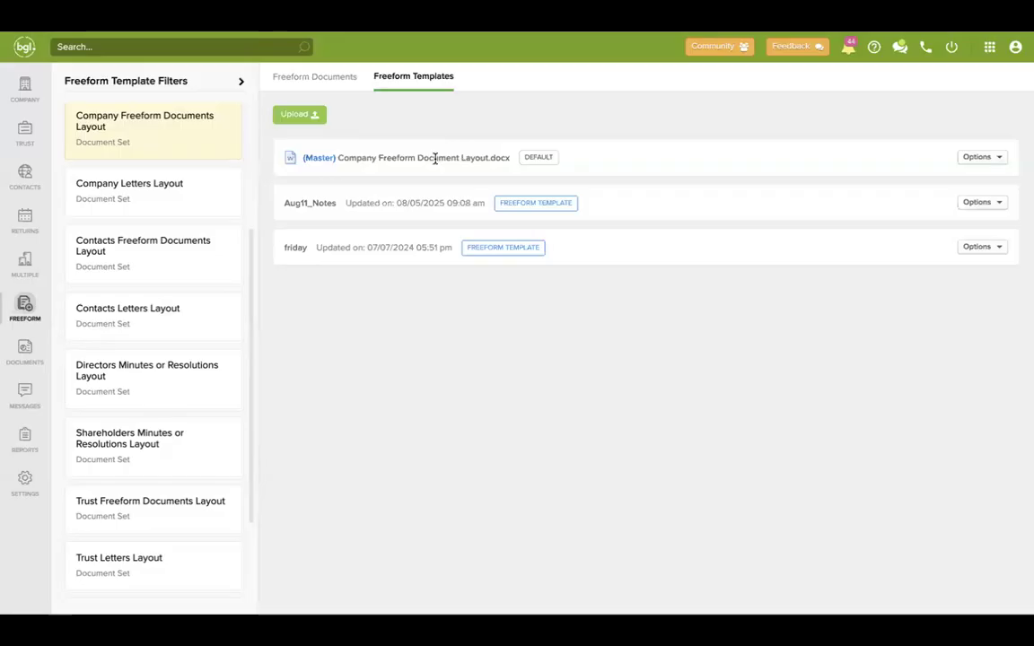
click(337, 77)
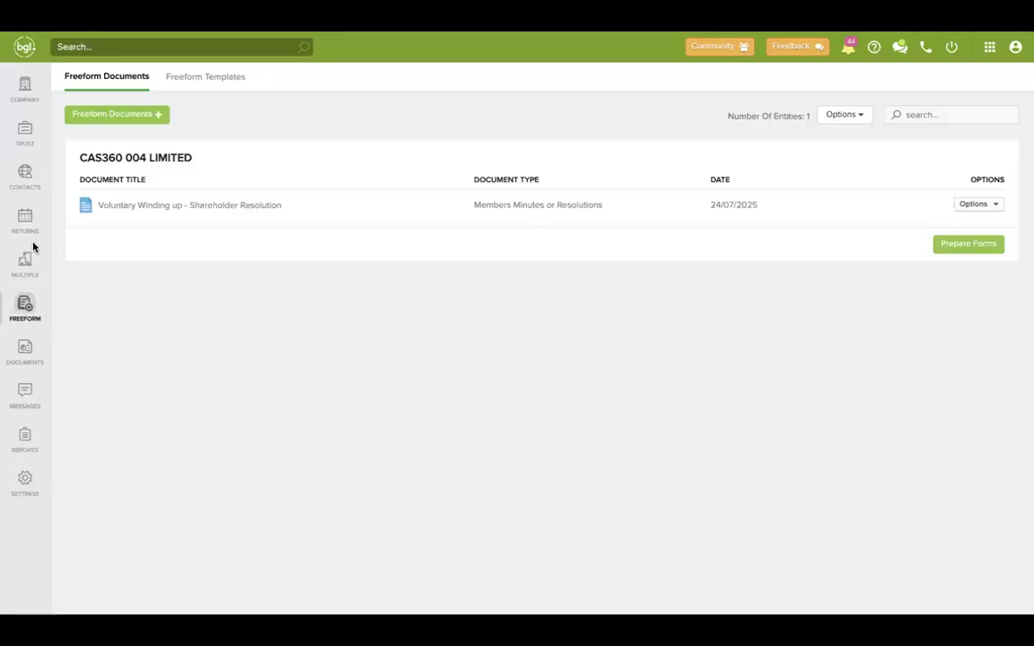
Show the full-width trust list with the filters collapsed, and review the explanation of its alerts.
click(26, 132)
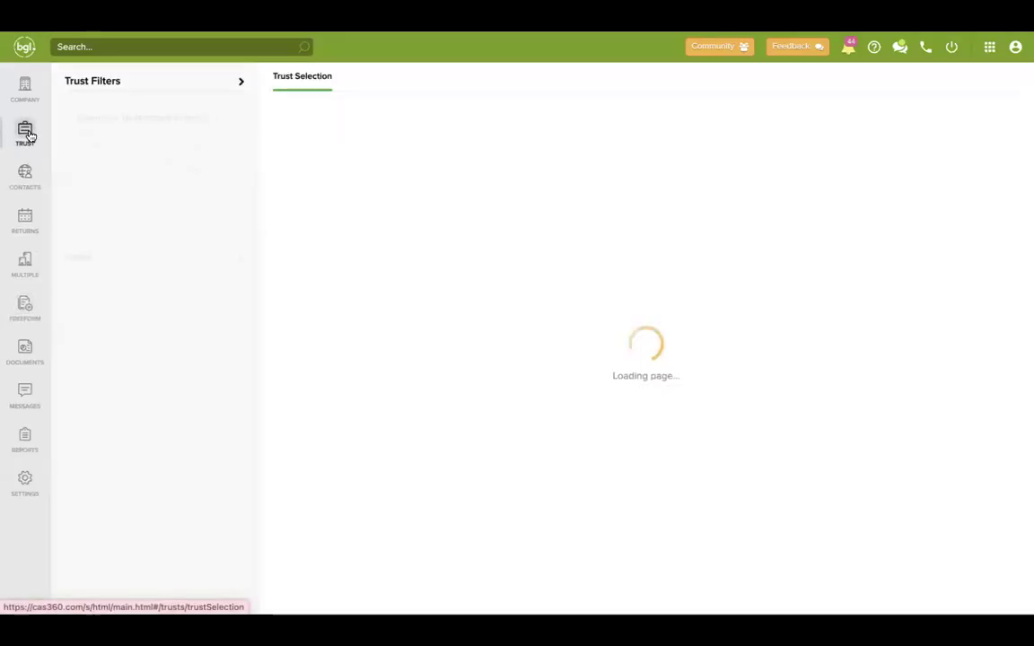
click(240, 84)
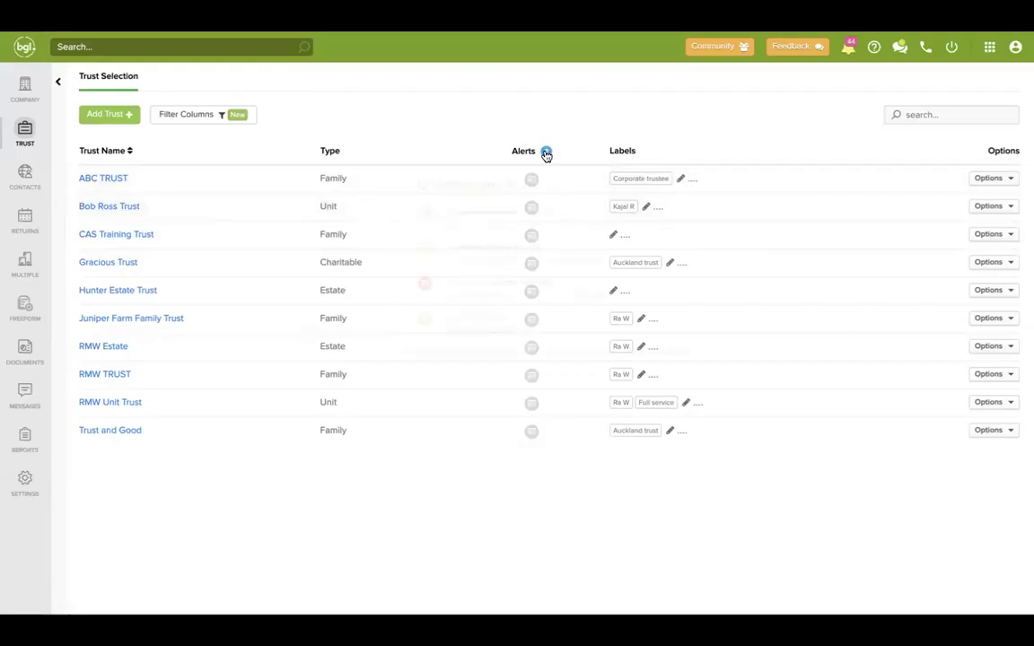
mouse_move(545, 151)
Open the Bob Ross Trust and review its trust details, other details and tax details.
click(123, 207)
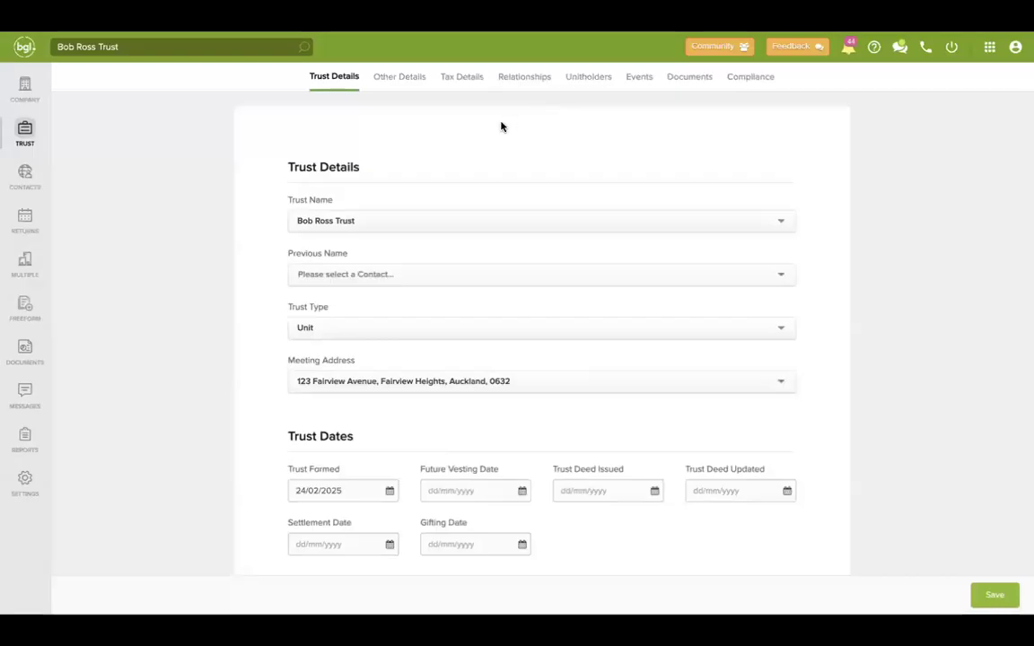
scroll(501, 127, down, 1)
scroll(461, 122, up, 1)
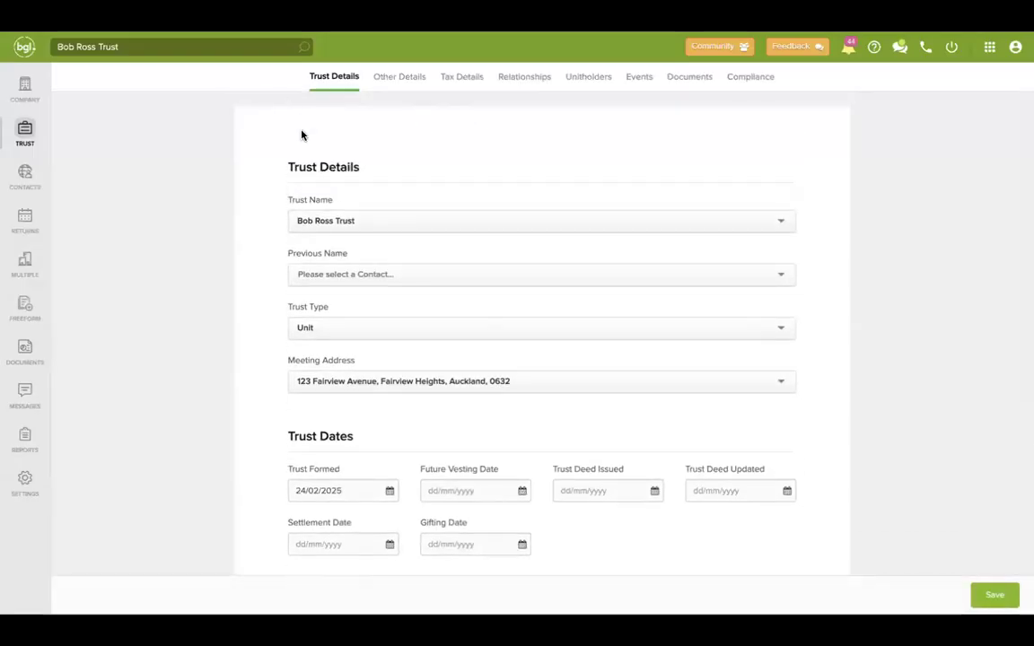
scroll(404, 170, down, 2)
scroll(405, 169, down, 3)
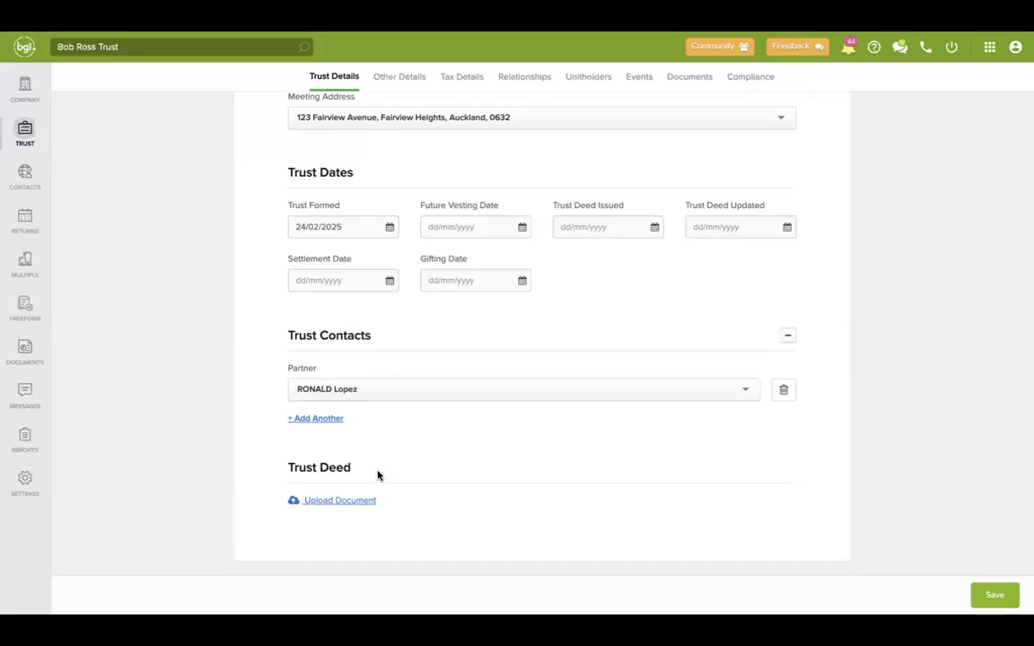
click(399, 79)
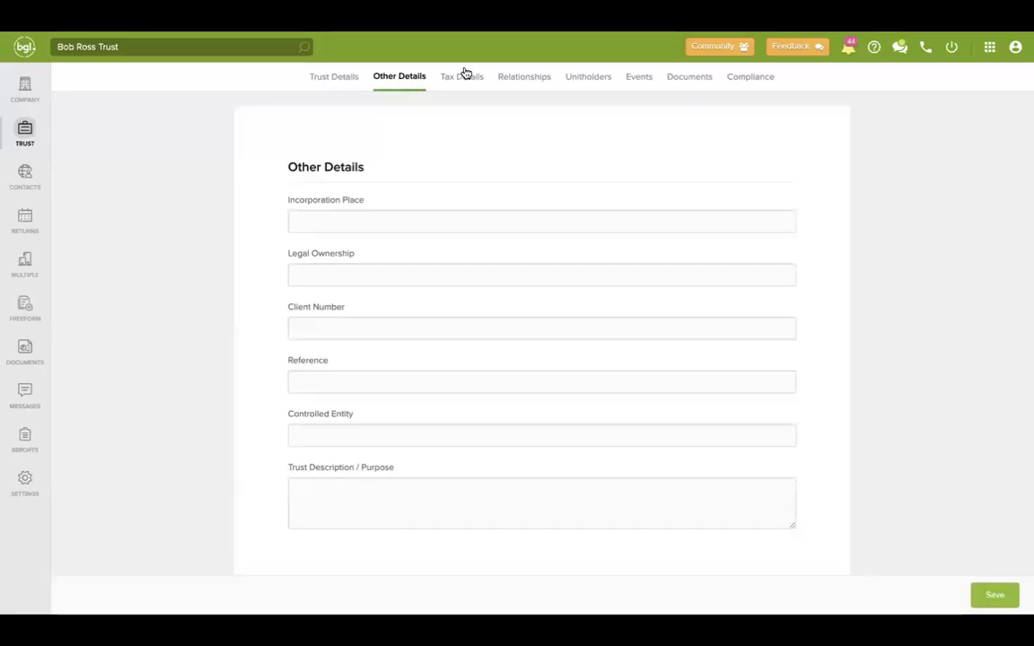
click(463, 77)
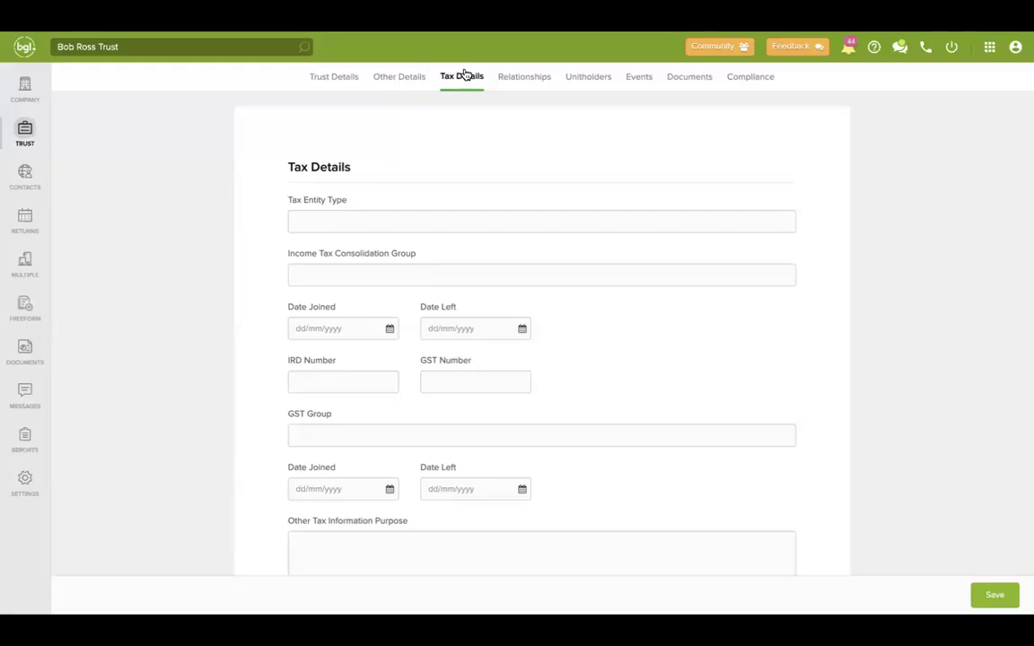
Review the Bob Ross Trust's current relationships and the relationship types that can be added.
click(535, 81)
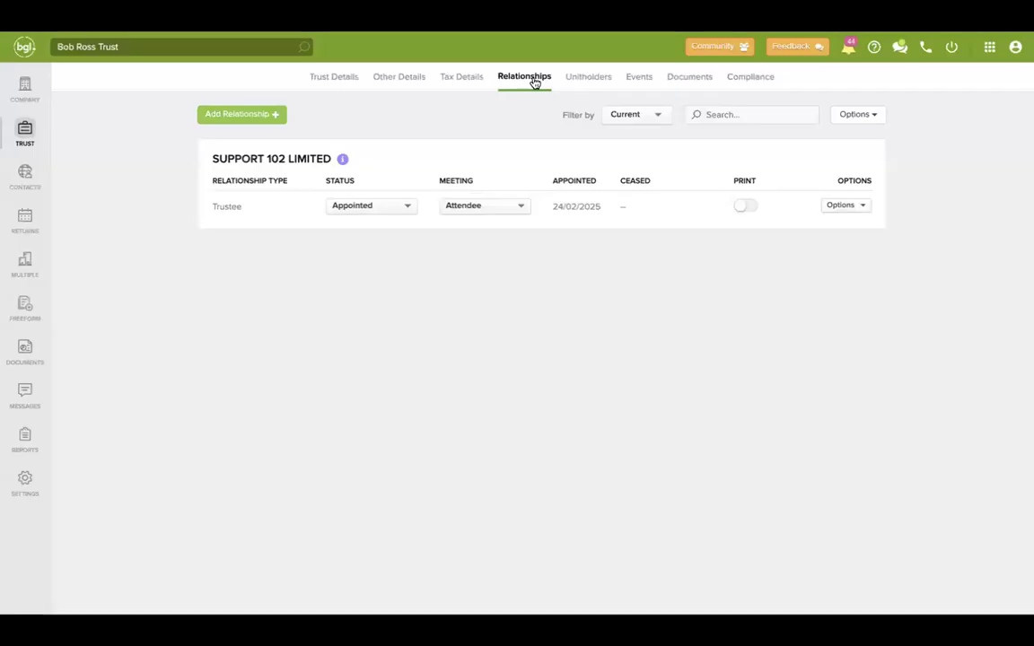
click(280, 114)
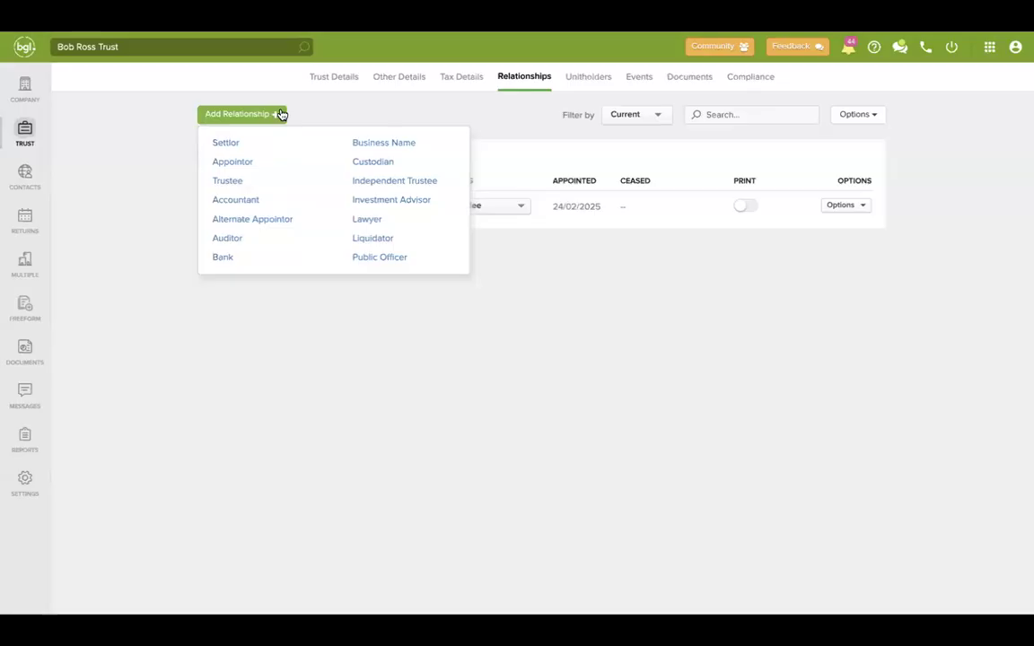
click(341, 111)
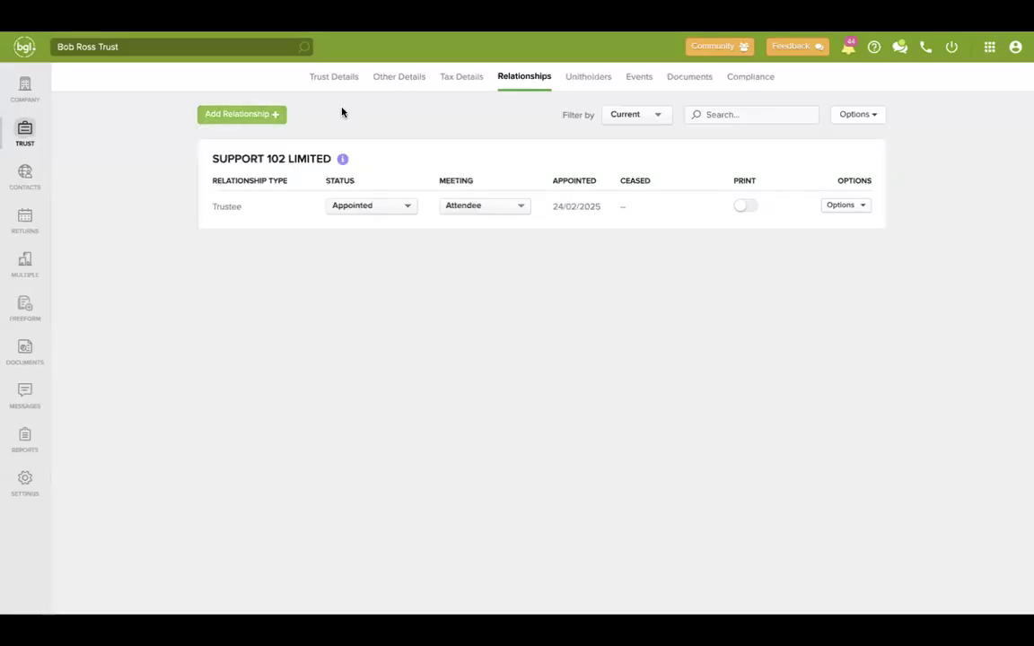
Add CAS360 004 LIMITED as an appointed trustee and meeting attendee of the Bob Ross Trust, and prepare the forms for the change.
click(274, 120)
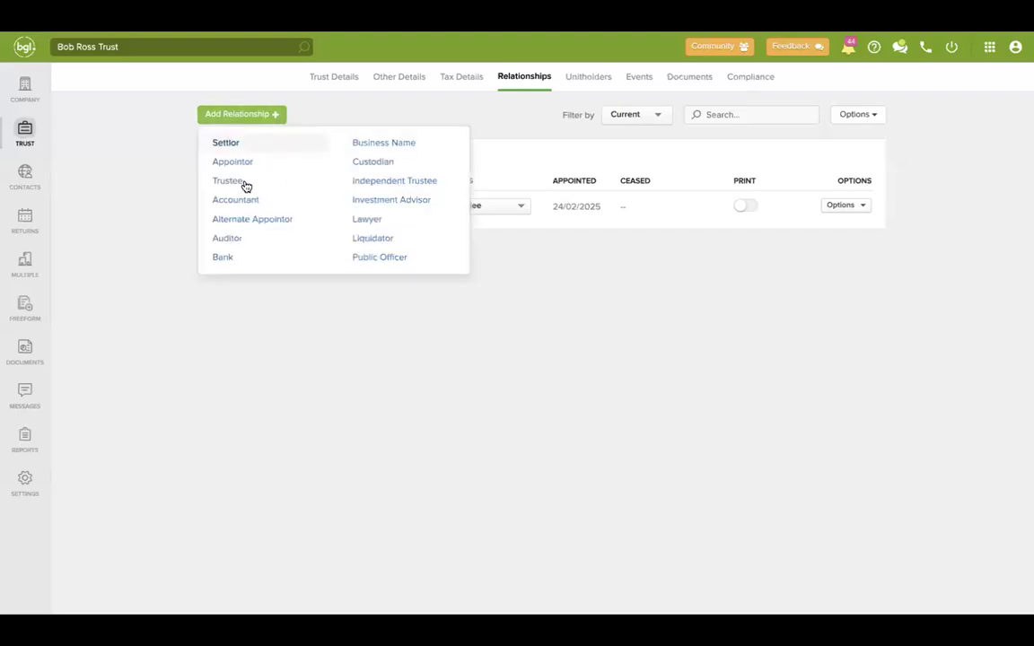
click(239, 184)
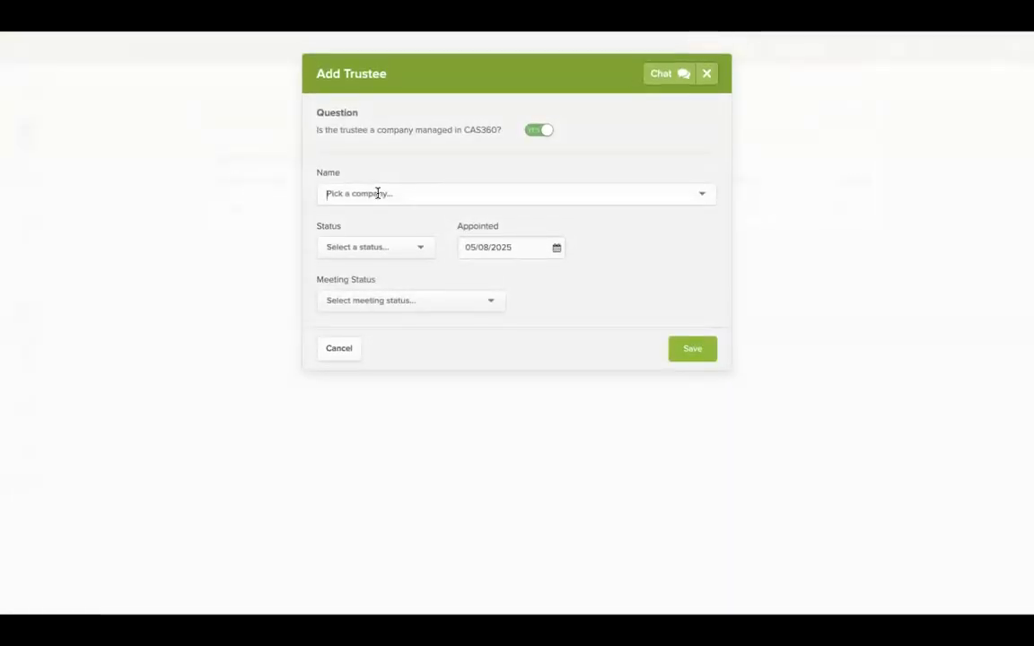
text(cas)
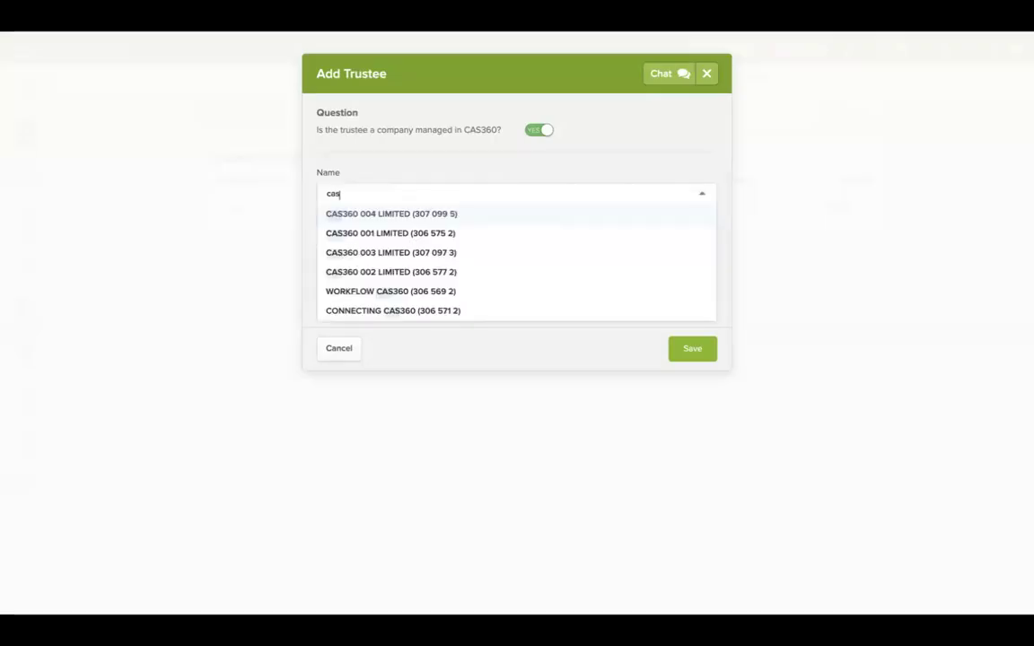
click(396, 217)
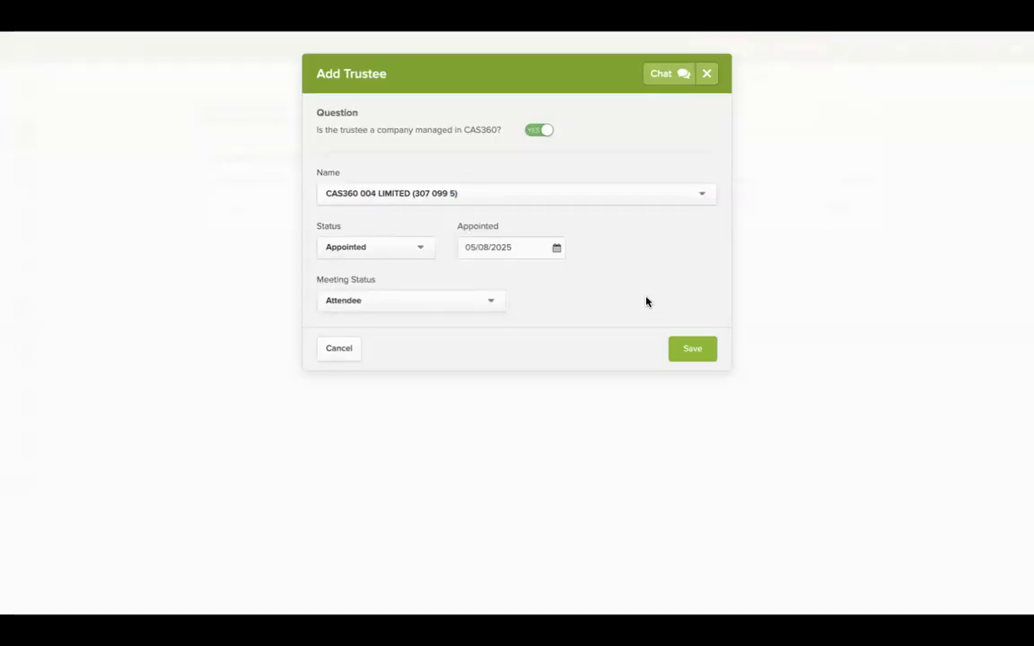
click(691, 348)
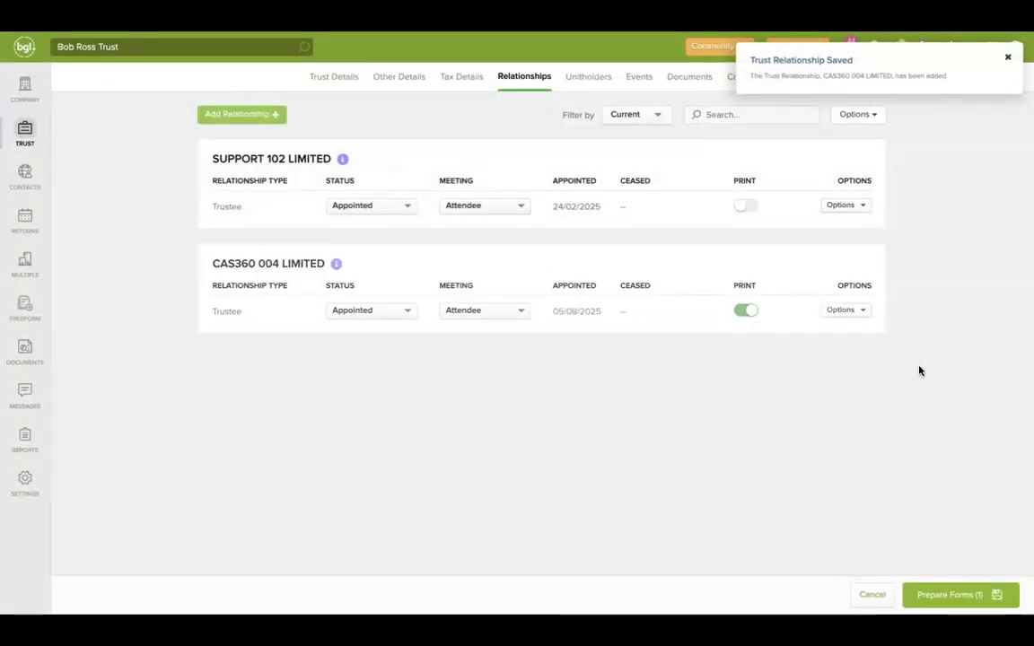
click(965, 595)
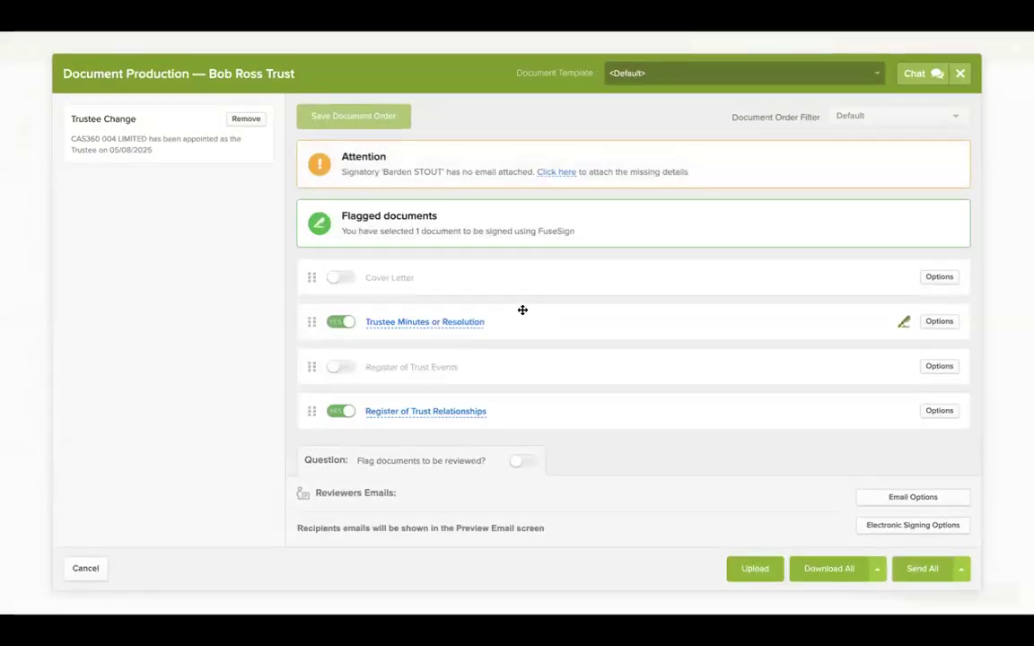
Review the trustee minutes and the register of trust relationships prepared for the trustee change, and close document production.
click(445, 325)
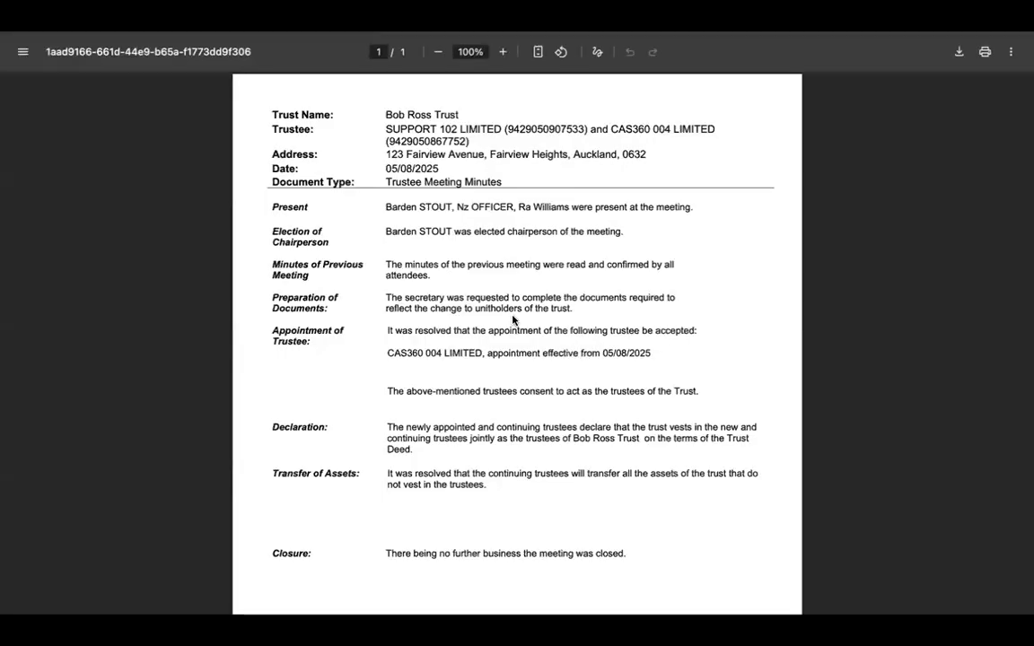
scroll(513, 320, down, 1)
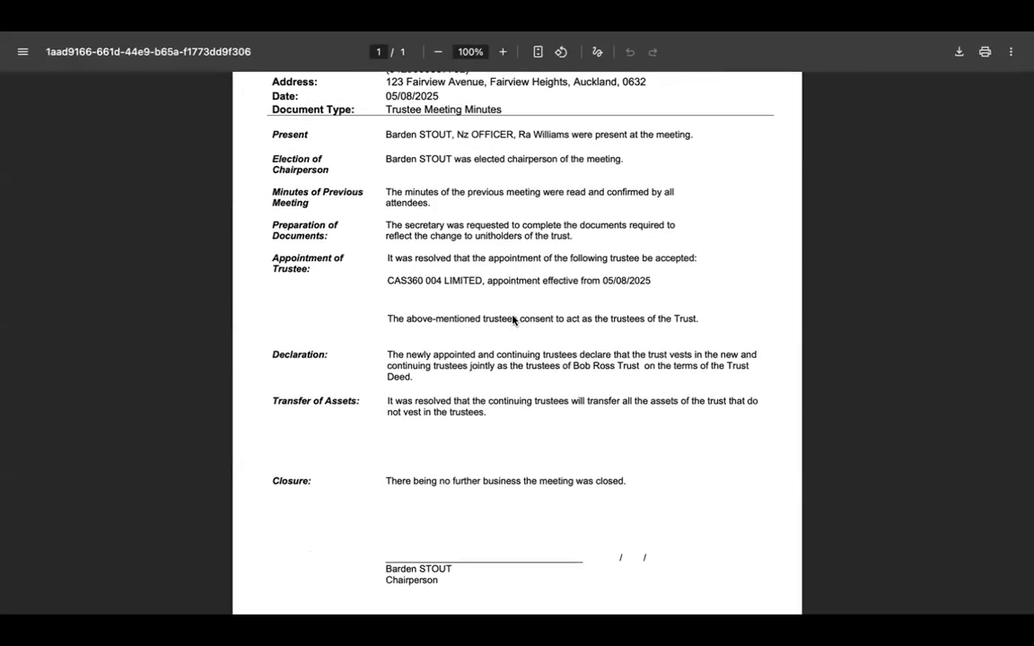
scroll(514, 319, down, 1)
scroll(512, 319, up, 2)
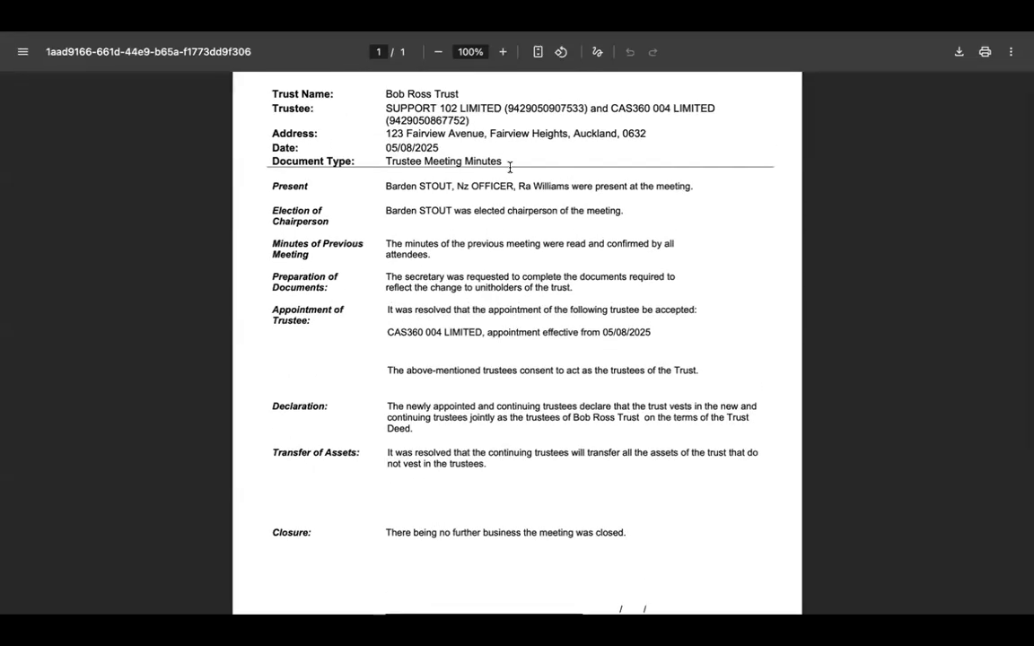
key(super+w)
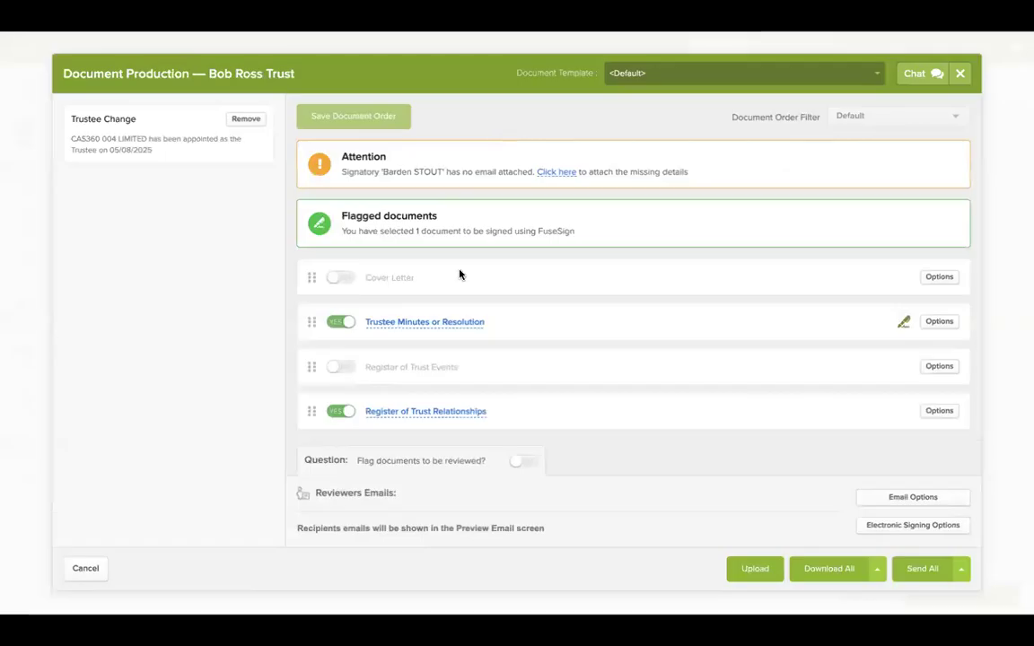
click(408, 415)
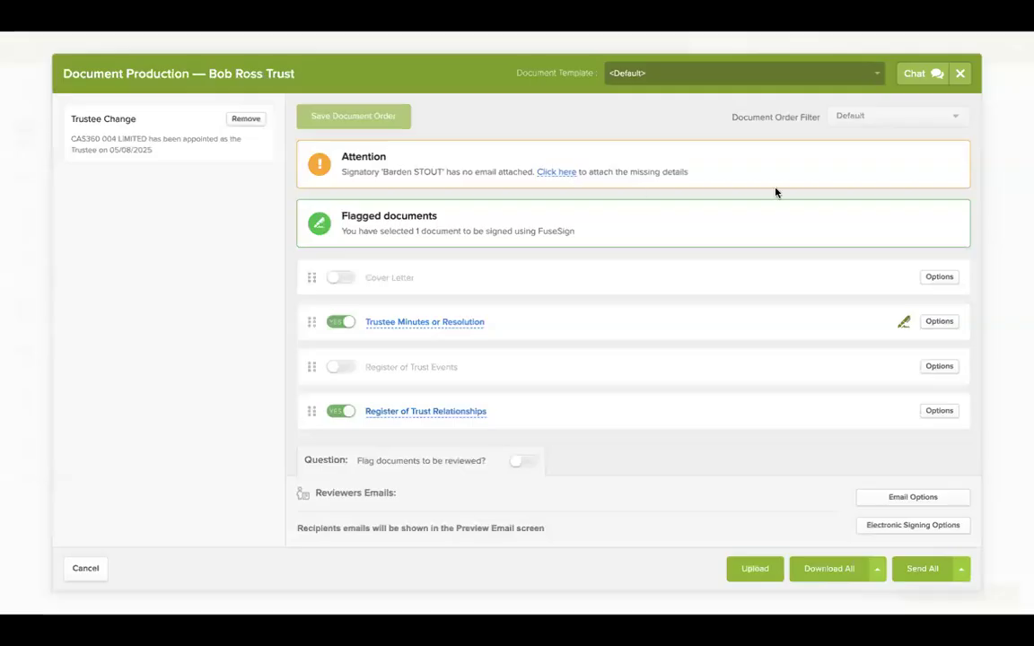
click(959, 75)
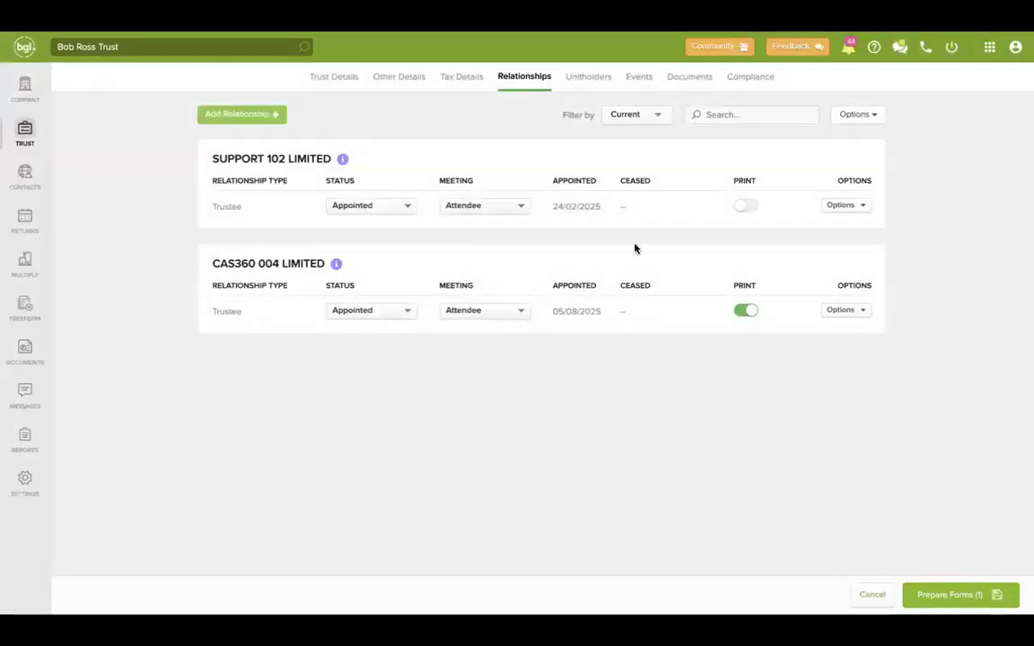
Record a transfer of 5 fully paid ordinary units from the first listed unitholder to the unitholder the trust is named after.
click(583, 76)
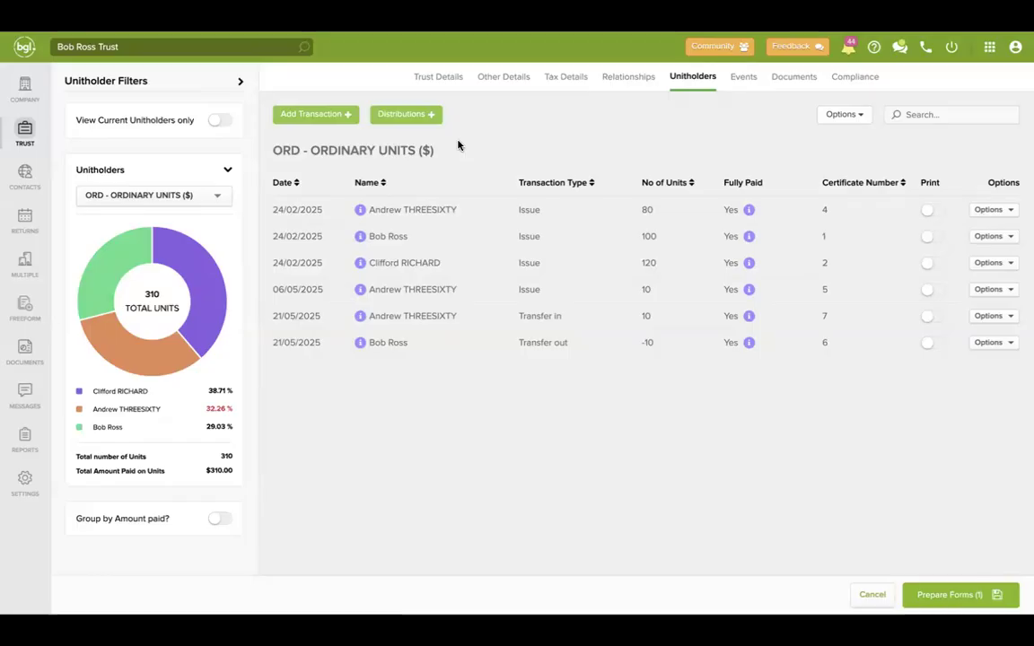
click(334, 123)
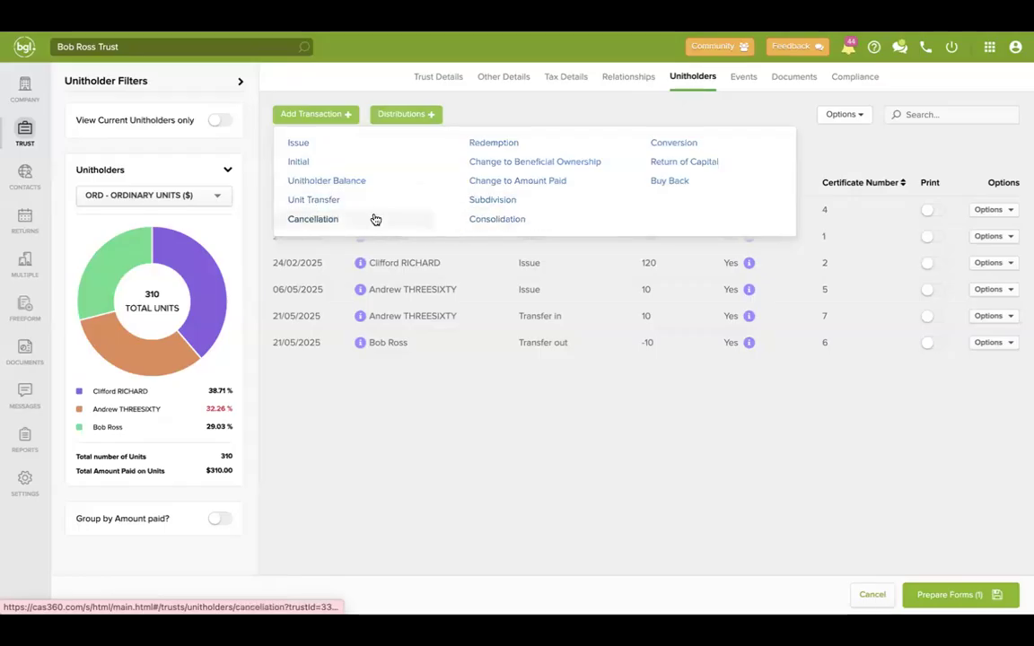
click(337, 205)
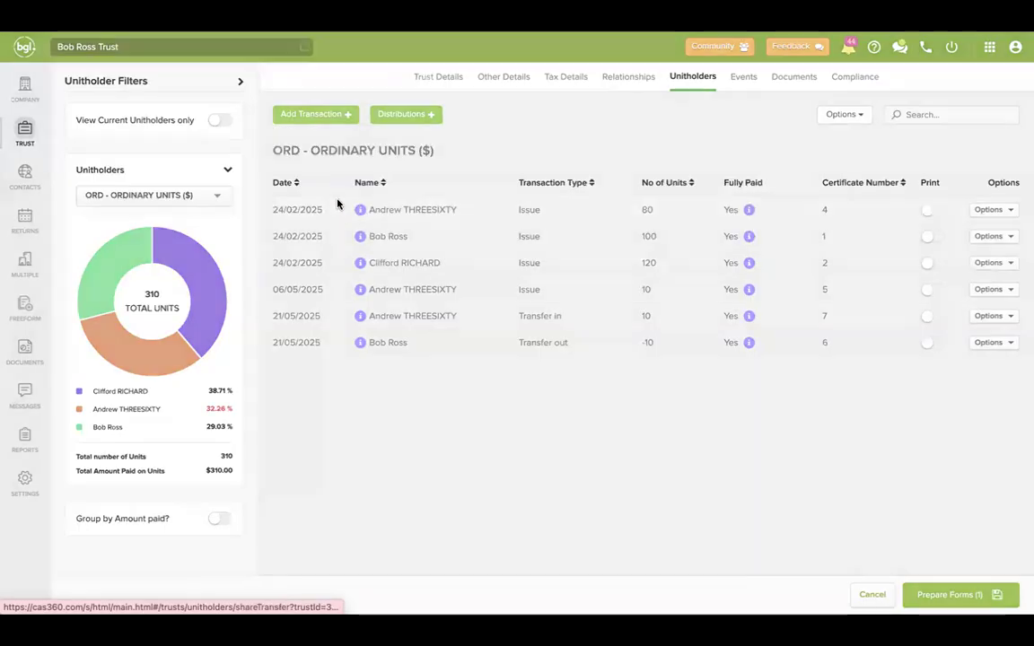
click(404, 237)
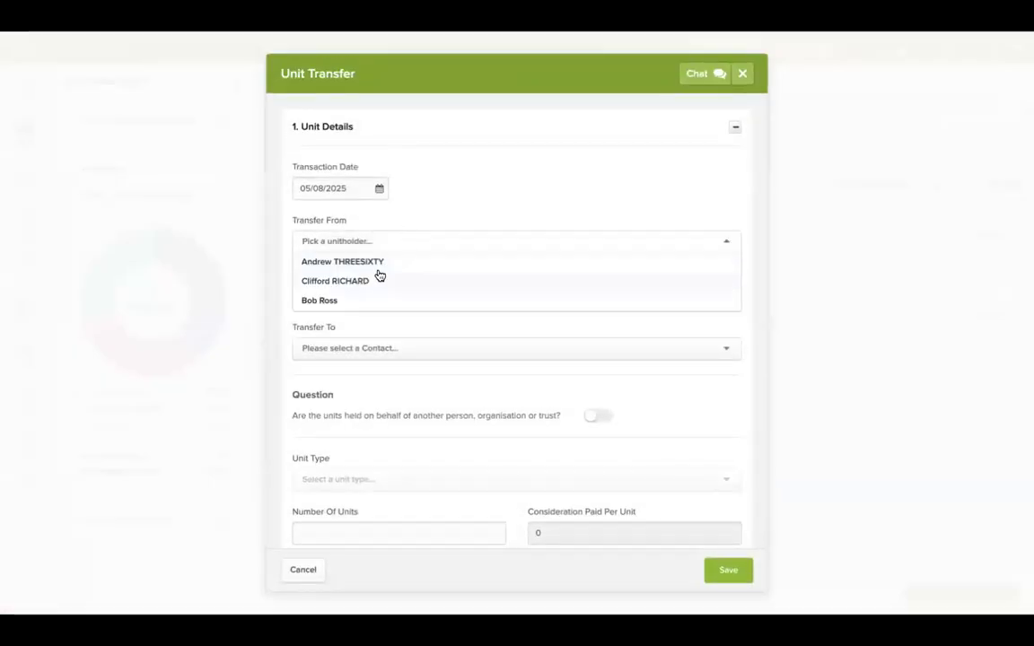
click(383, 262)
click(362, 339)
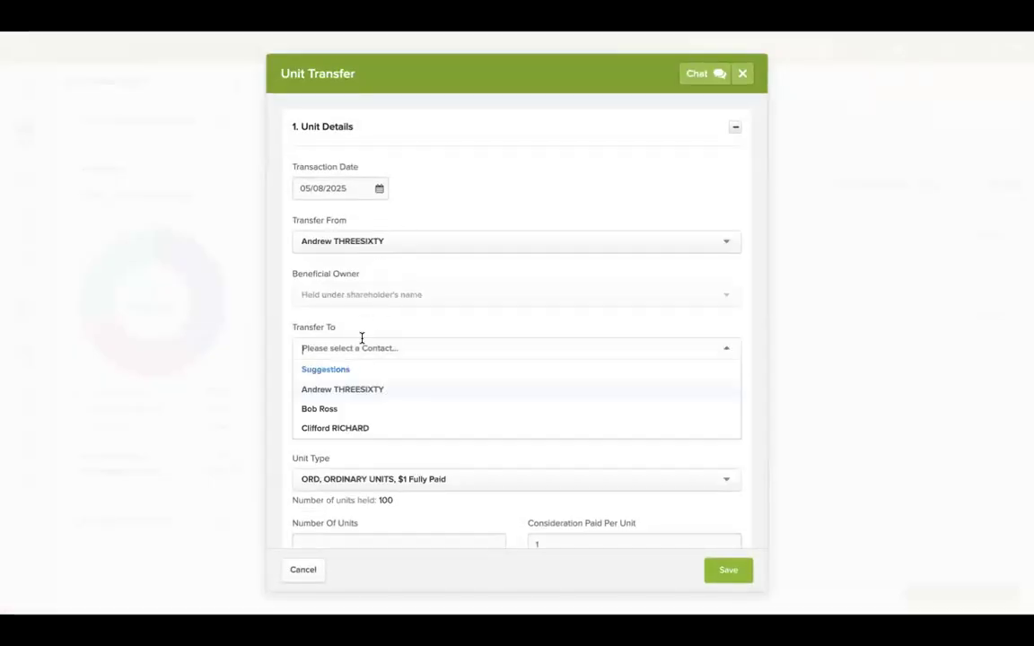
click(341, 409)
scroll(347, 498, down, 1)
scroll(347, 498, down, 2)
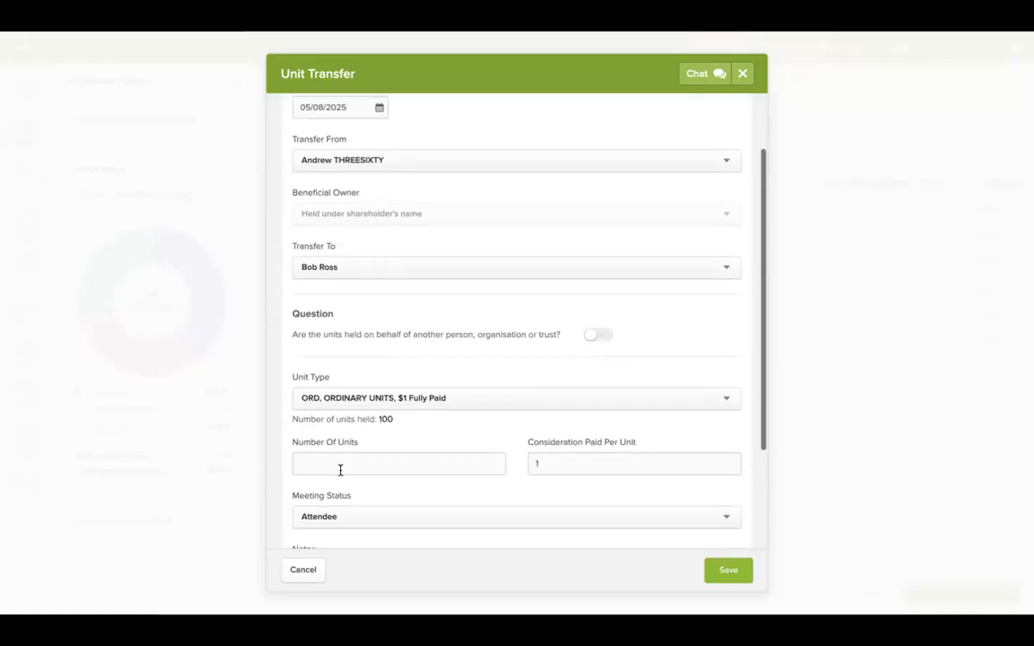
click(339, 466)
text(5)
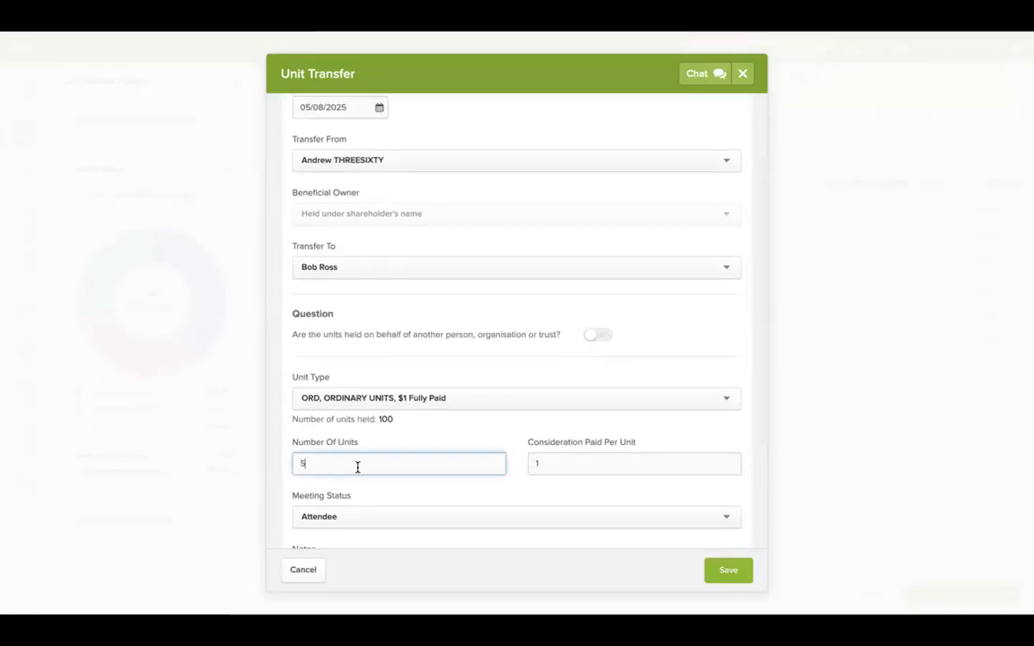
click(717, 569)
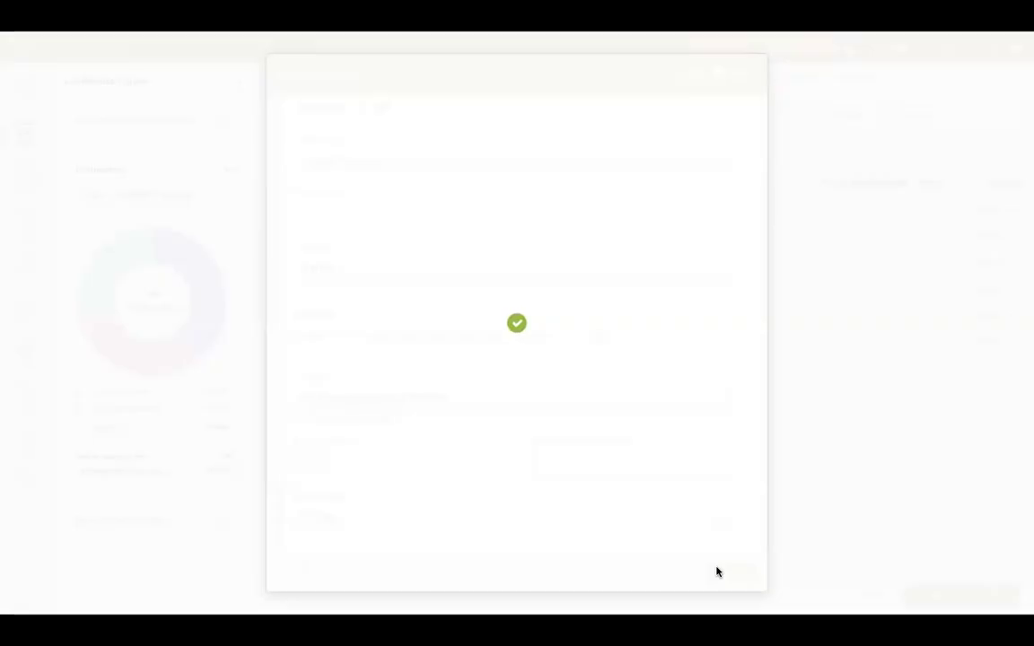
Prepare the forms for the unit transfer and trustee change, and review the unitholders minutes or resolution.
click(955, 595)
scroll(521, 250, down, 3)
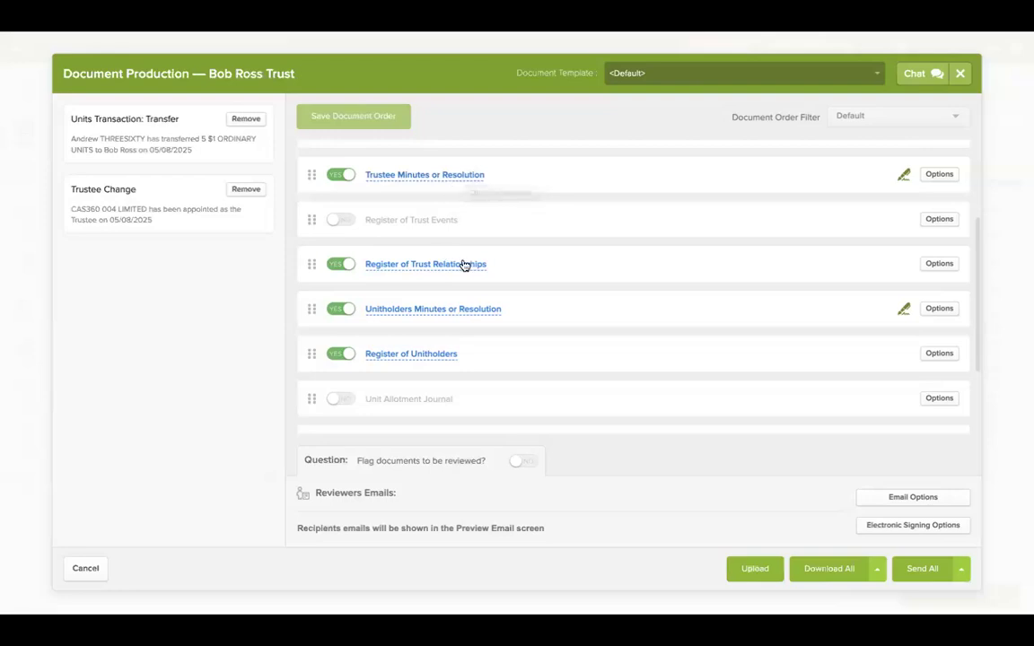
scroll(452, 244, down, 1)
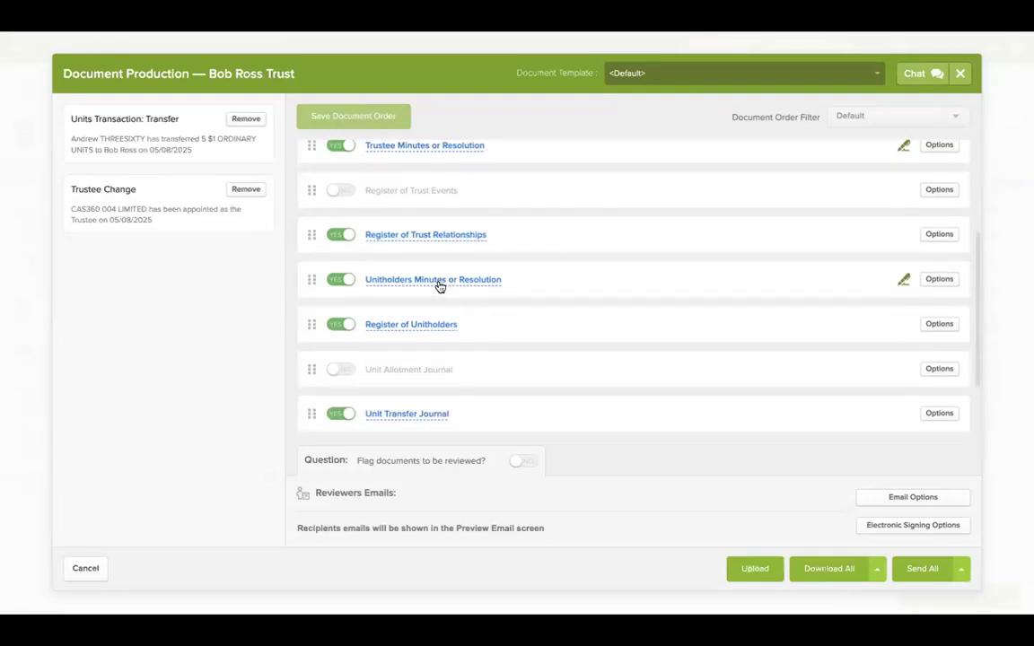
click(440, 284)
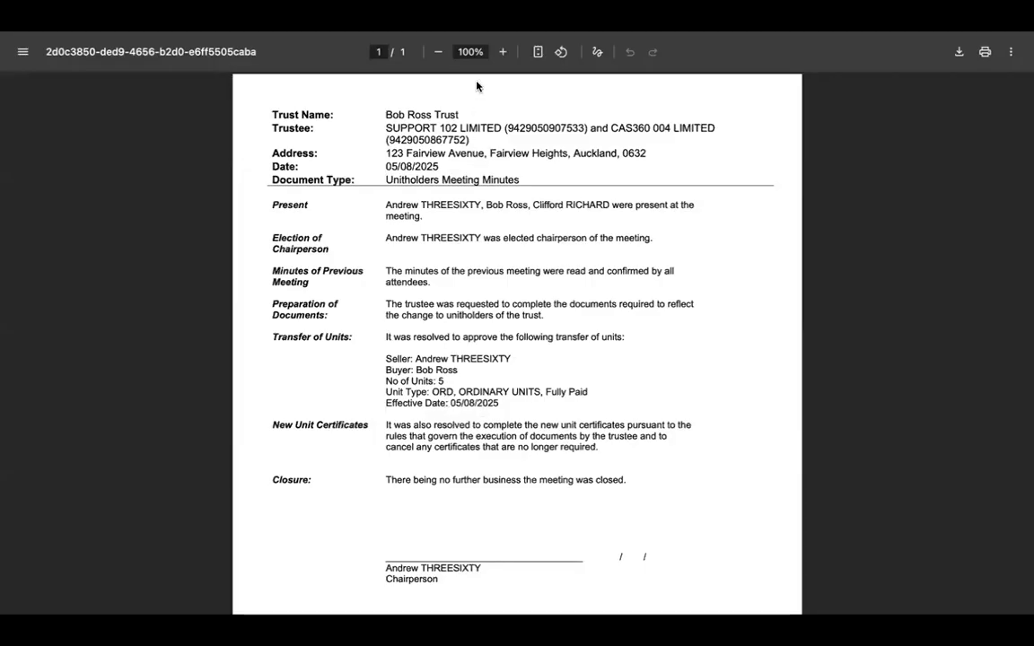
click(517, 9)
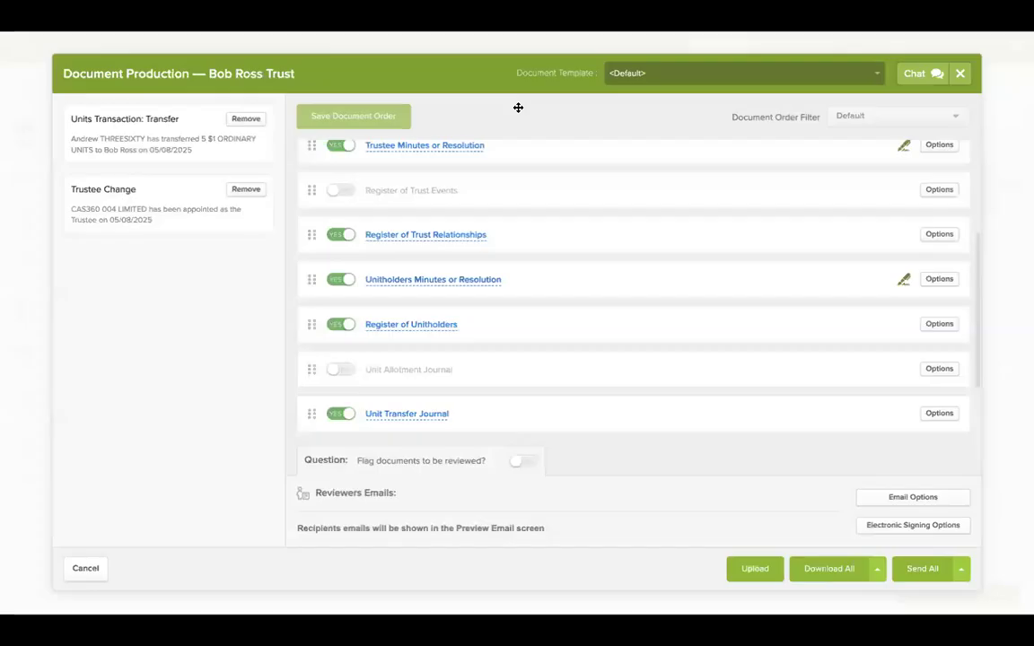
Review the register of unitholders and the remaining unit transfer documents, and close document production.
scroll(458, 276, down, 1)
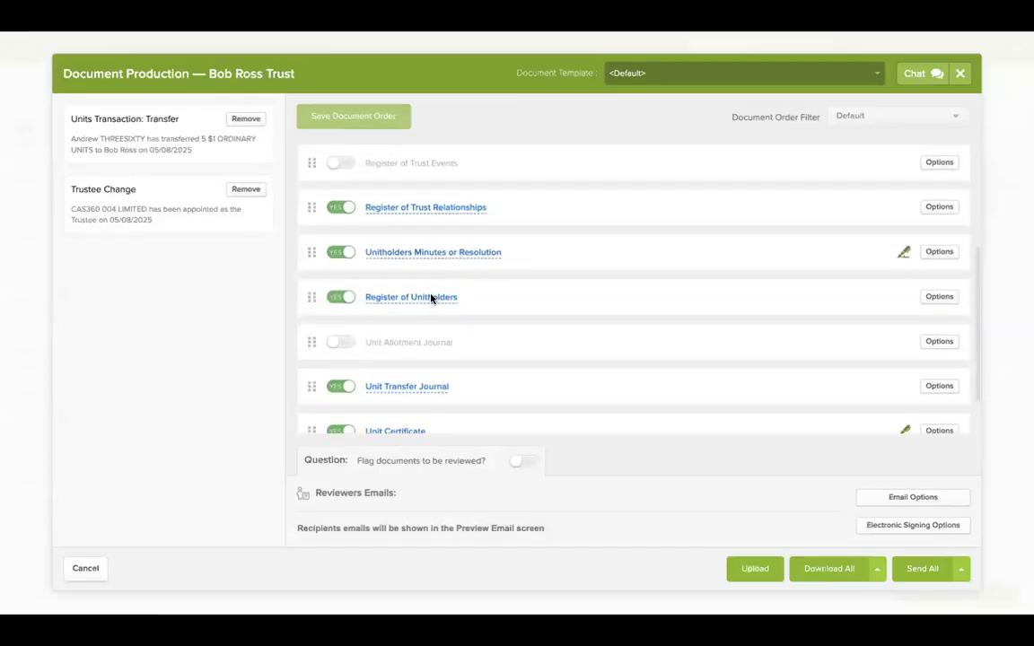
click(430, 297)
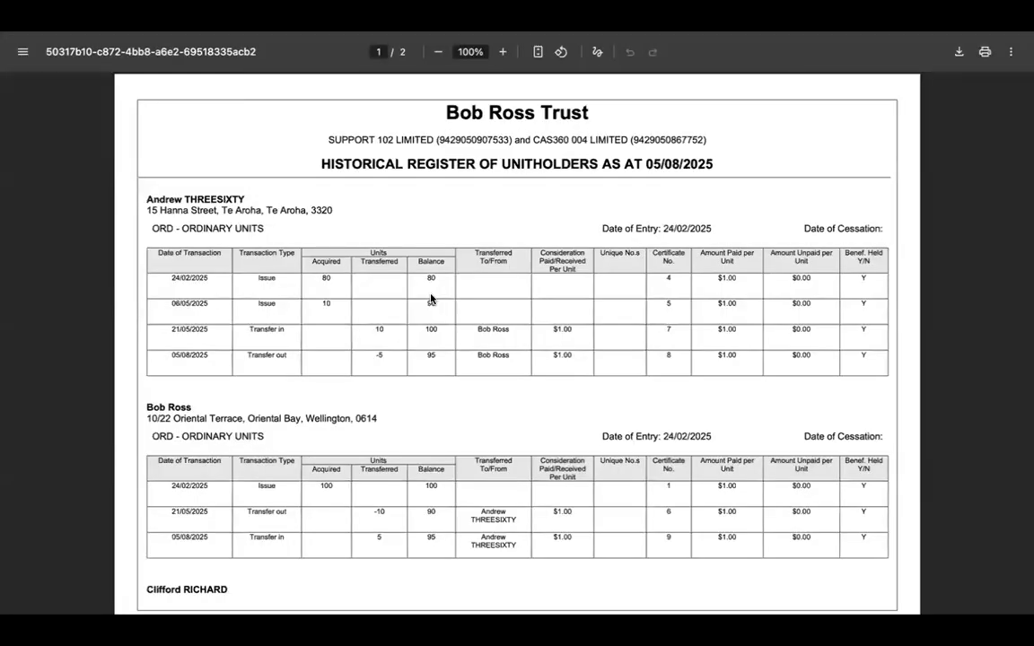
scroll(438, 371, down, 2)
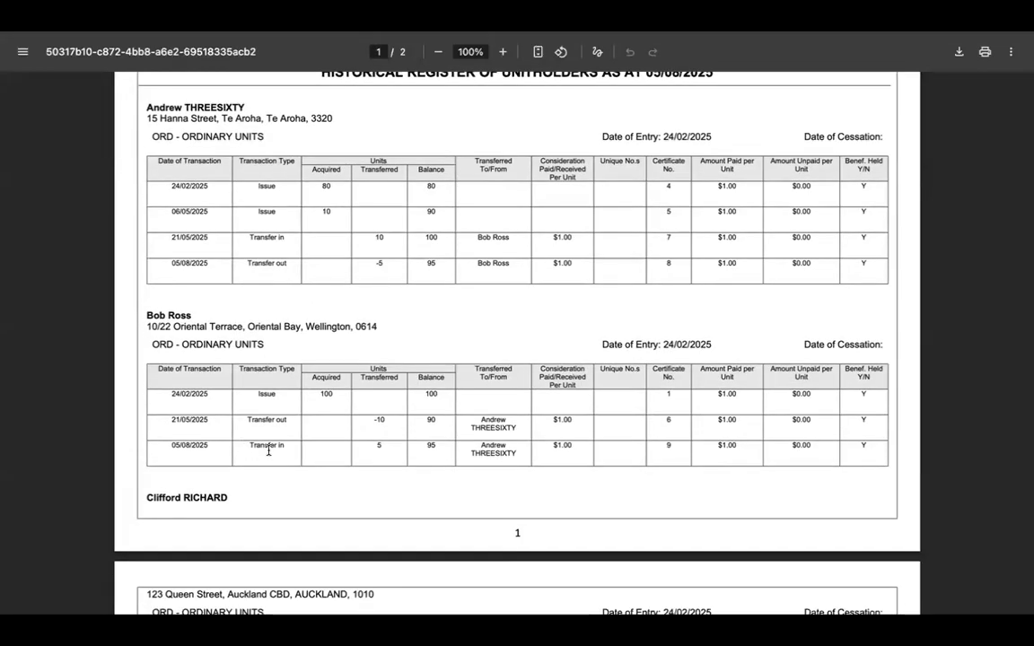
scroll(267, 450, down, 1)
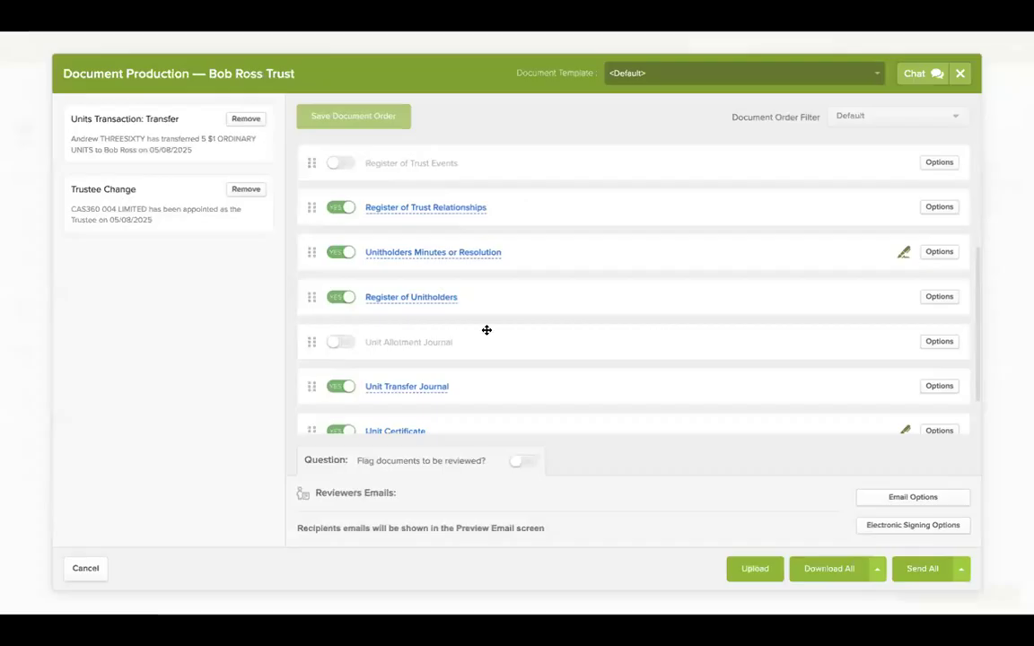
scroll(487, 330, down, 1)
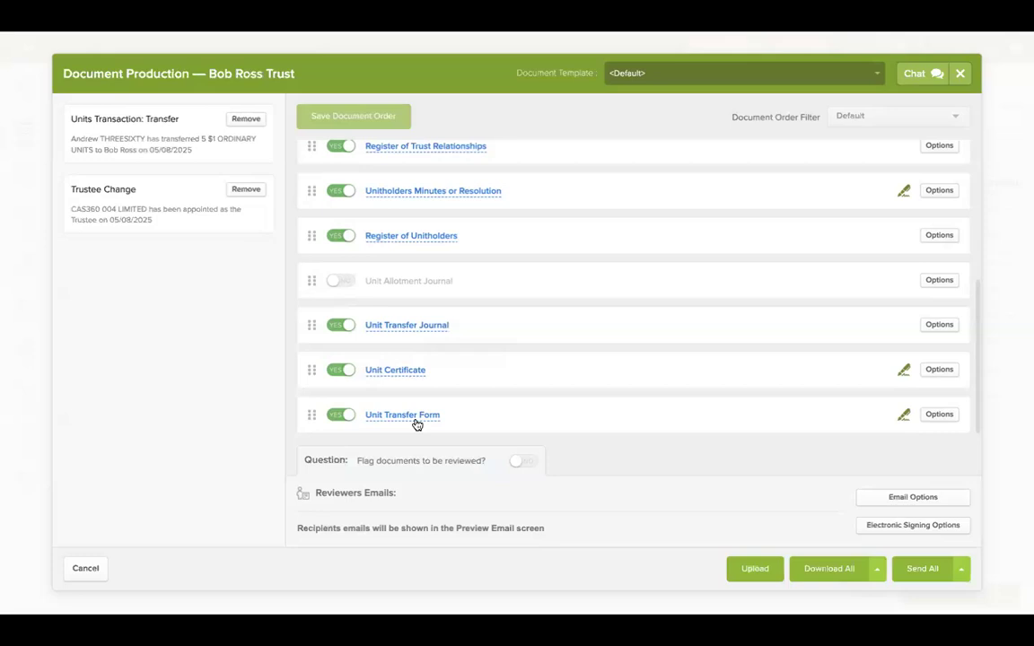
click(958, 75)
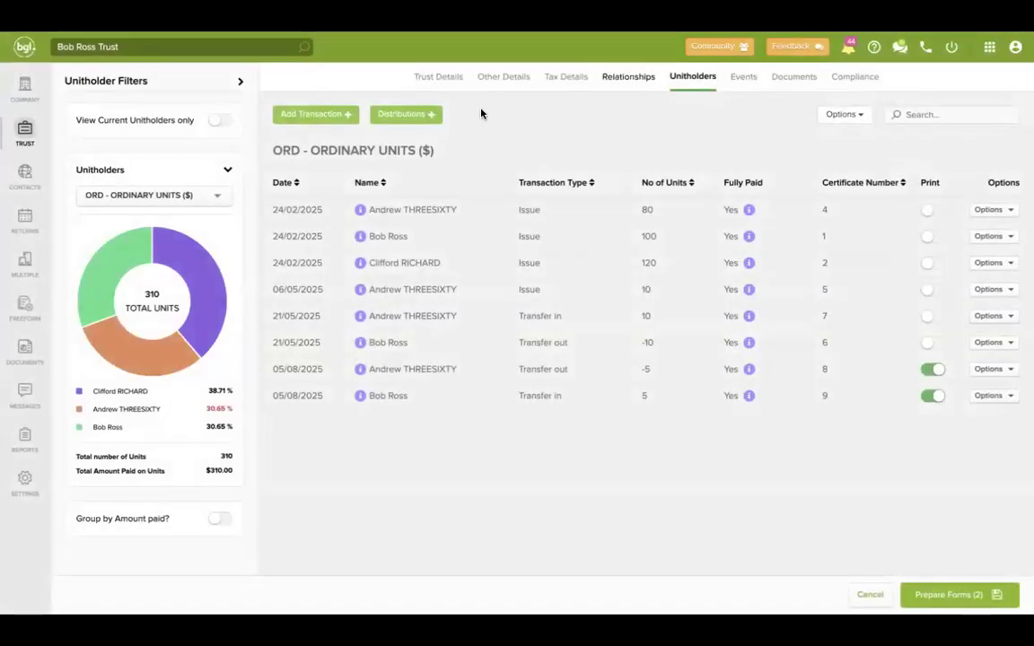
Add a distribution of $100 per unit on the fully paid ordinary units, and save it with its documents prepared.
click(425, 115)
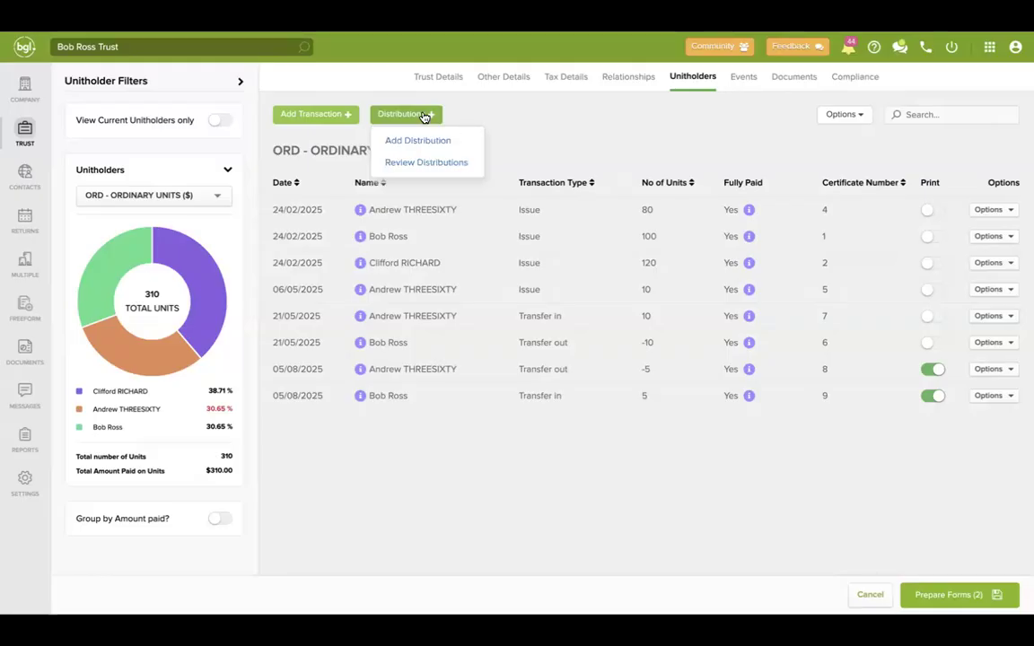
click(420, 141)
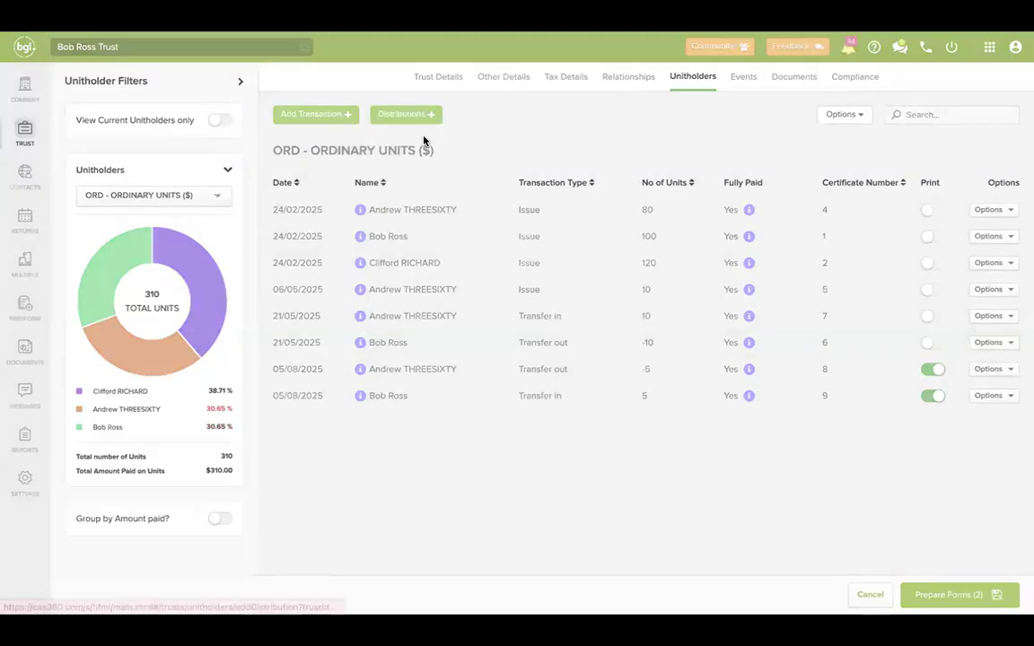
scroll(510, 157, down, 1)
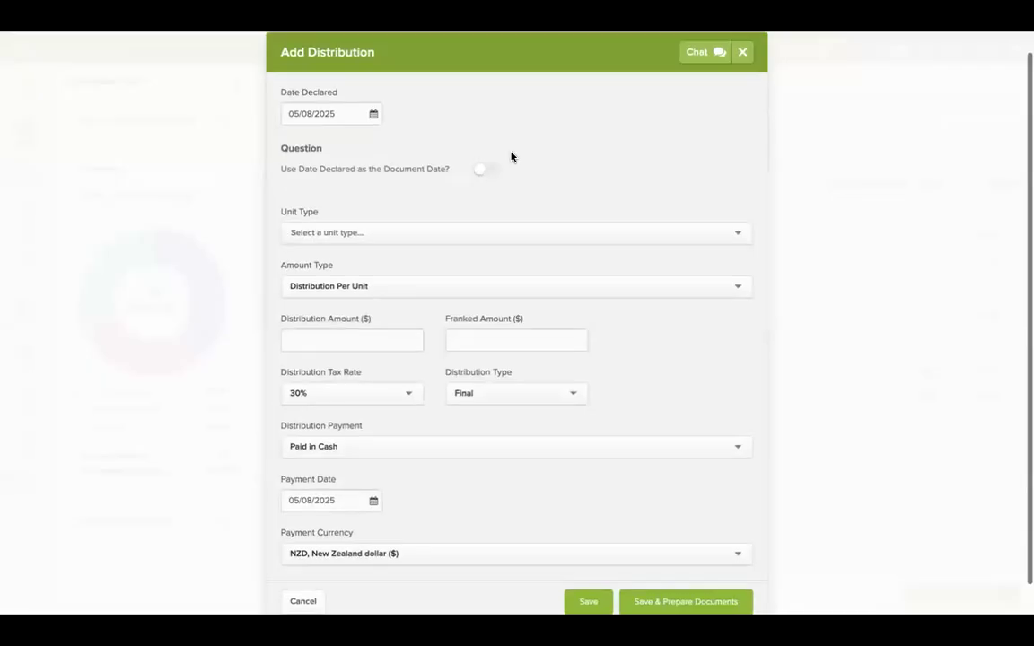
click(450, 233)
click(427, 254)
click(405, 348)
scroll(437, 282, down, 2)
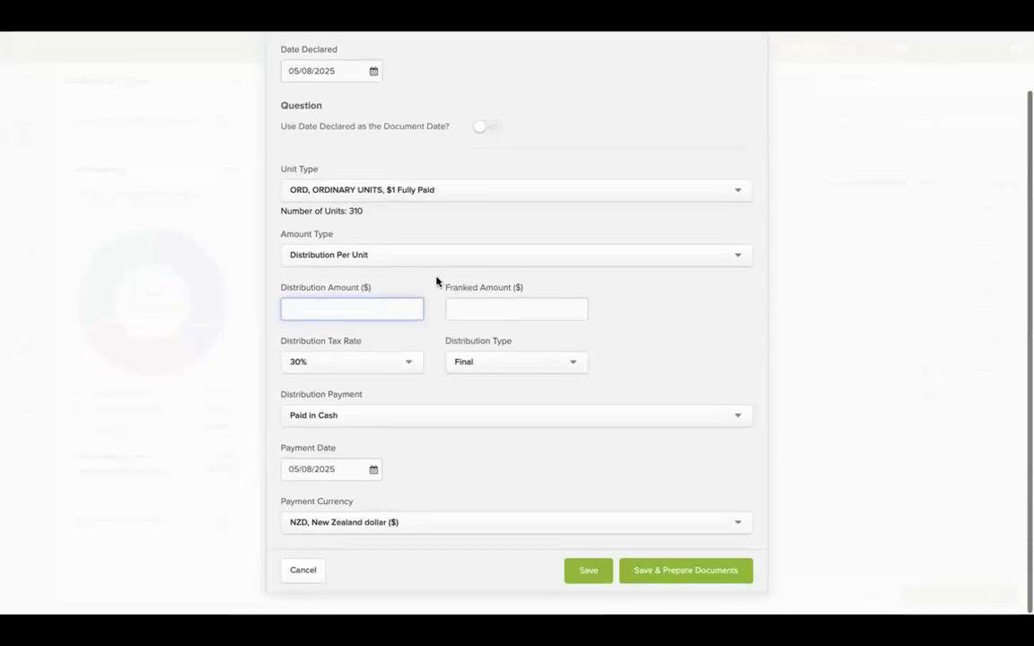
text(100)
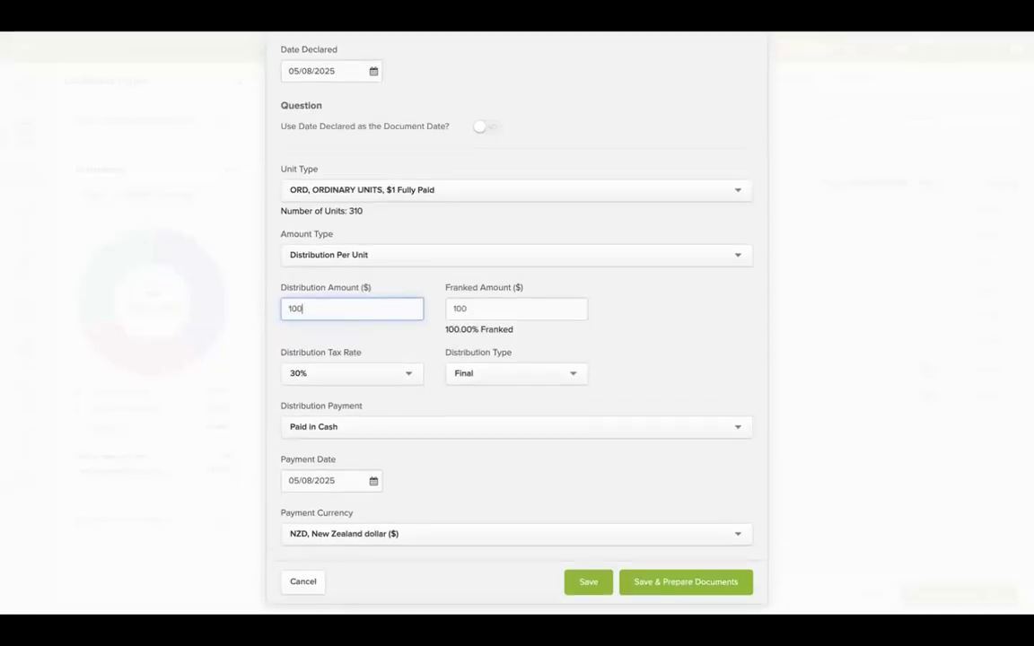
scroll(553, 408, down, 1)
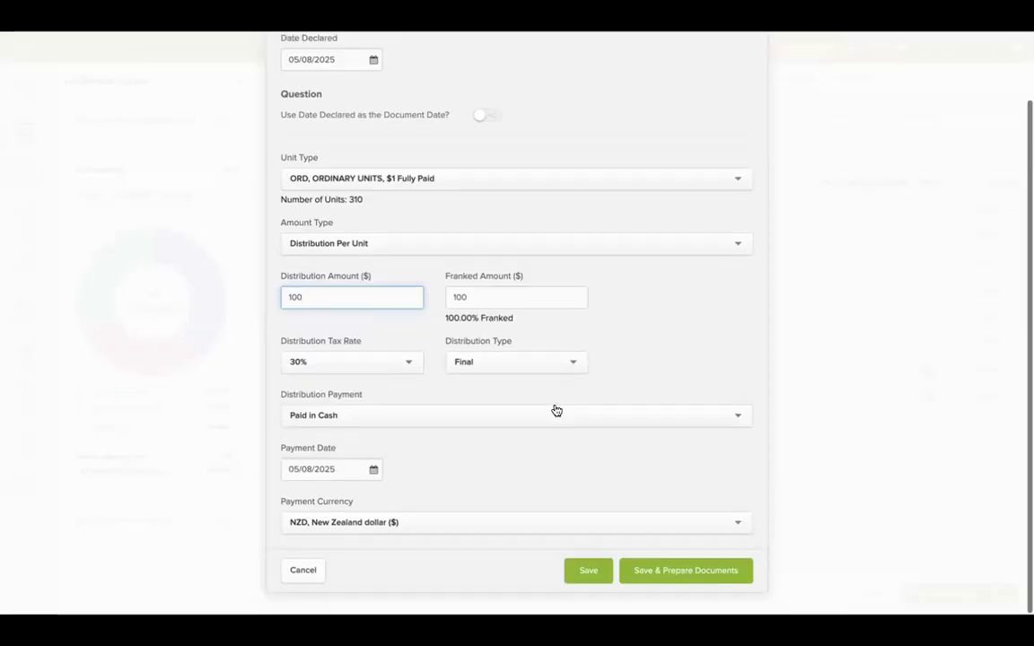
click(688, 579)
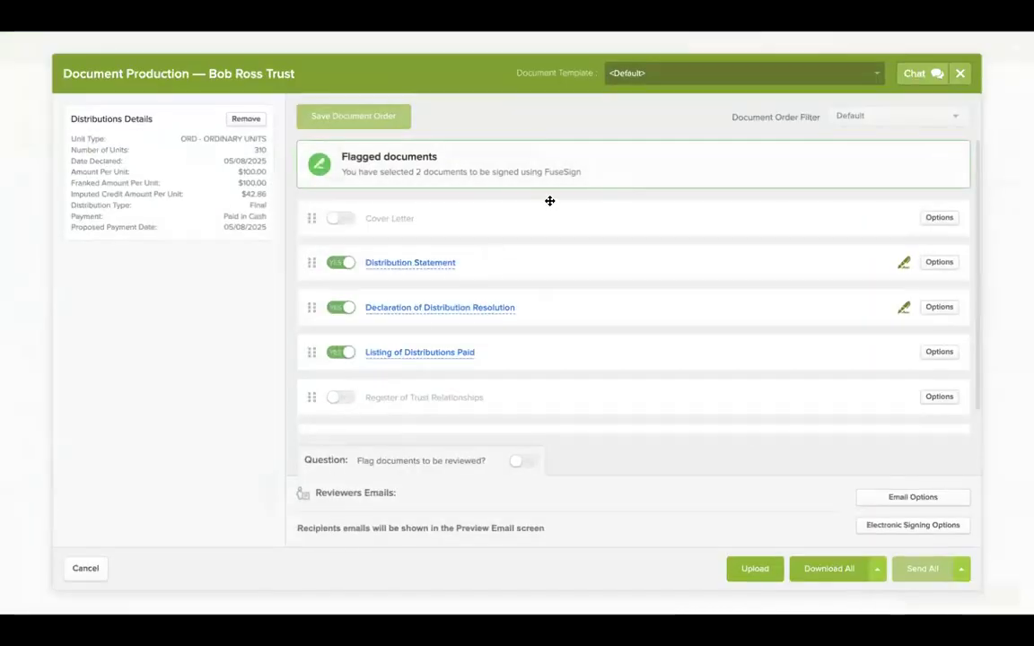
Review the Distribution Statement for each unitholder, and return to the distribution's document list.
scroll(431, 224, down, 1)
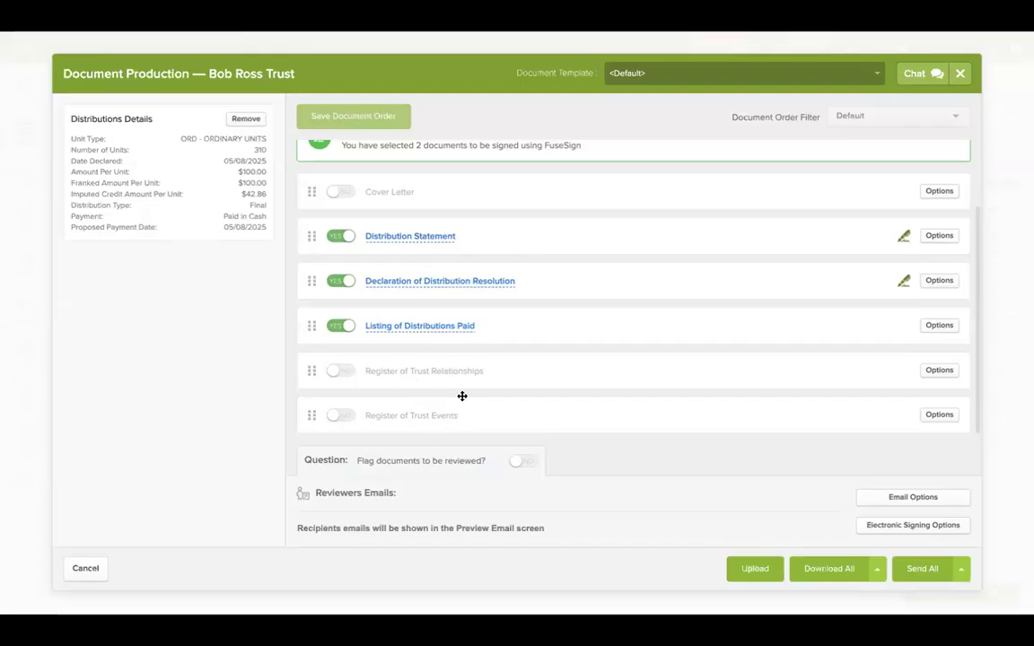
click(434, 237)
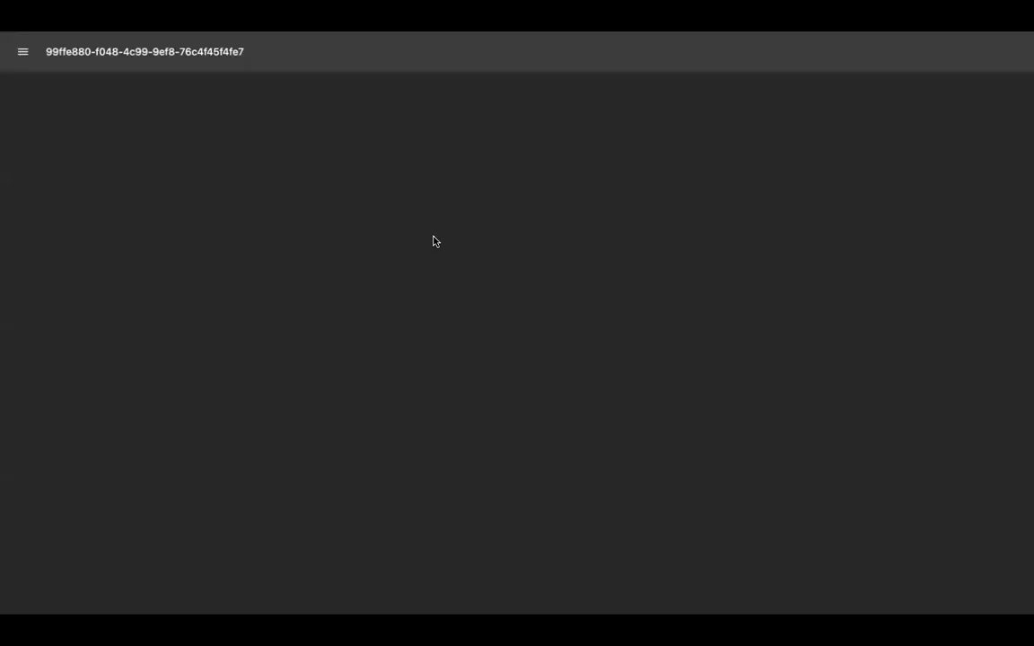
scroll(598, 301, down, 3)
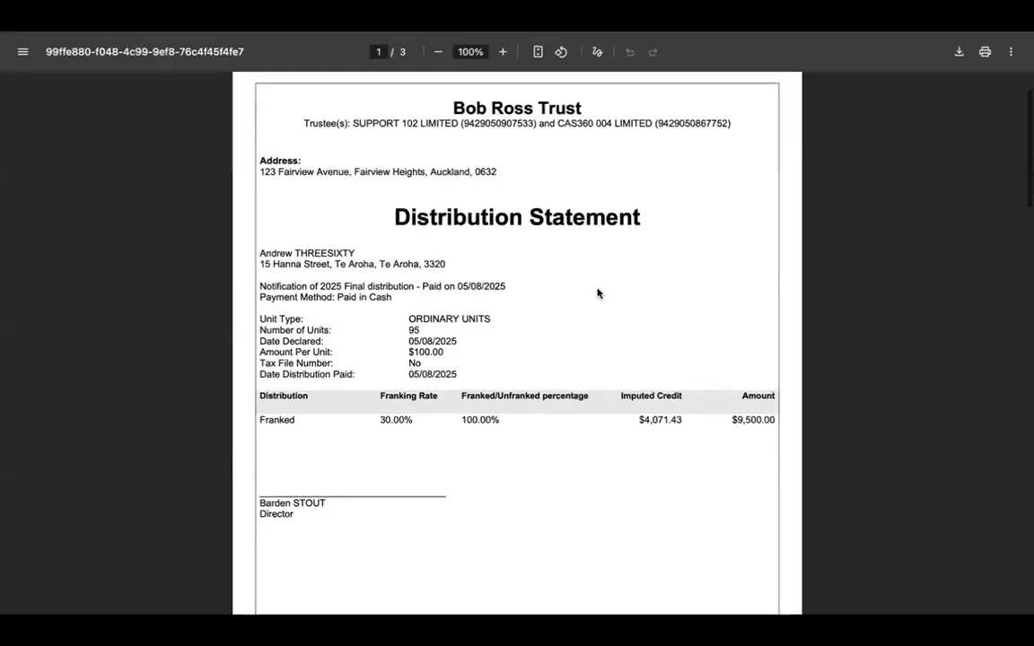
scroll(598, 293, down, 6)
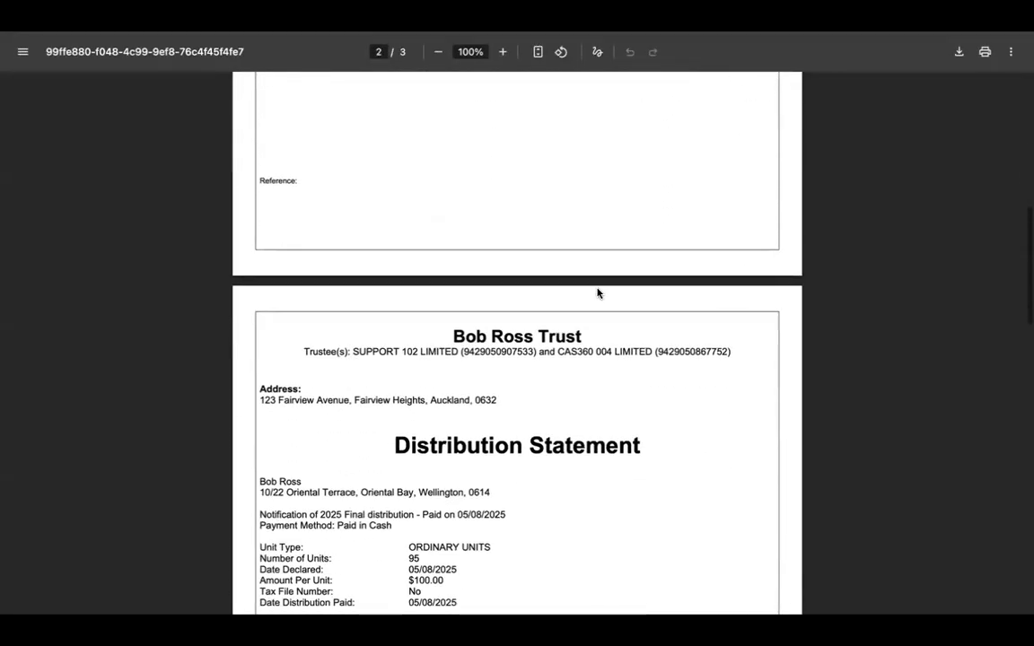
scroll(597, 293, down, 7)
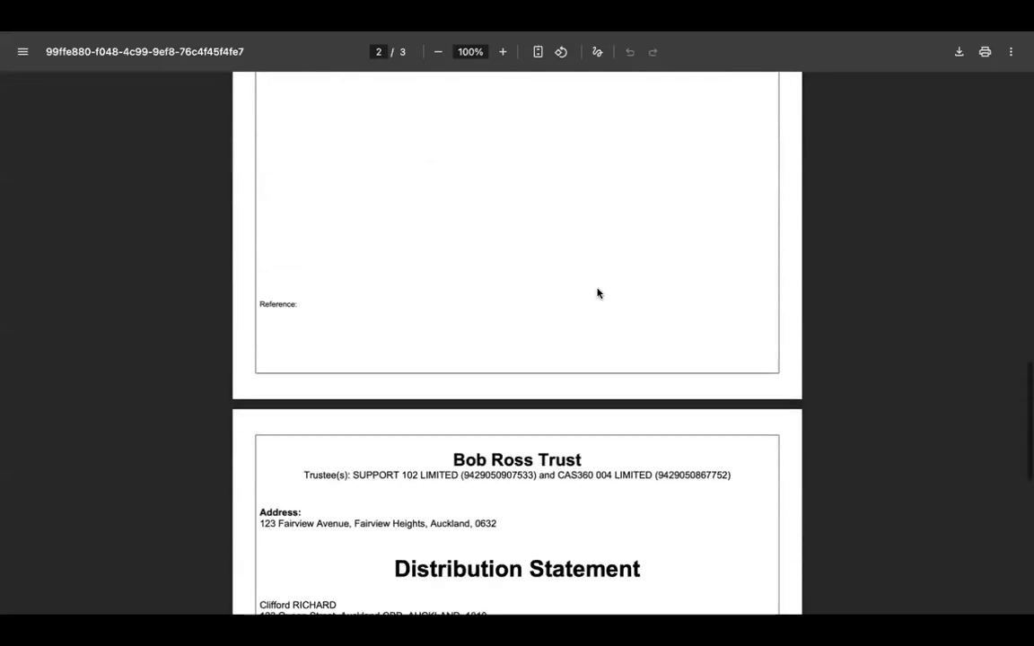
scroll(597, 293, down, 2)
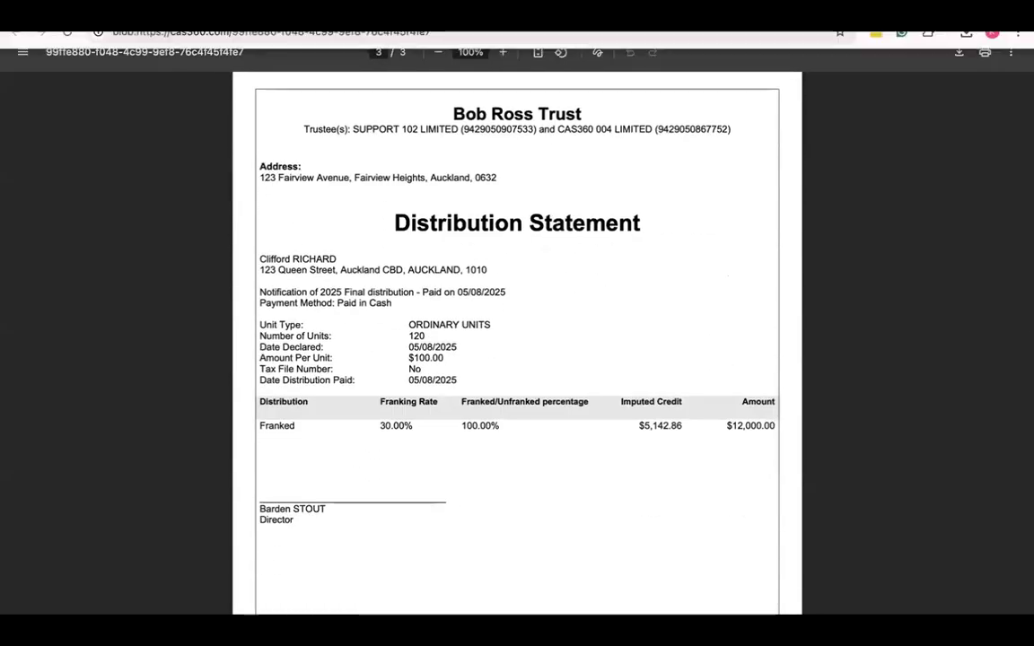
click(529, 11)
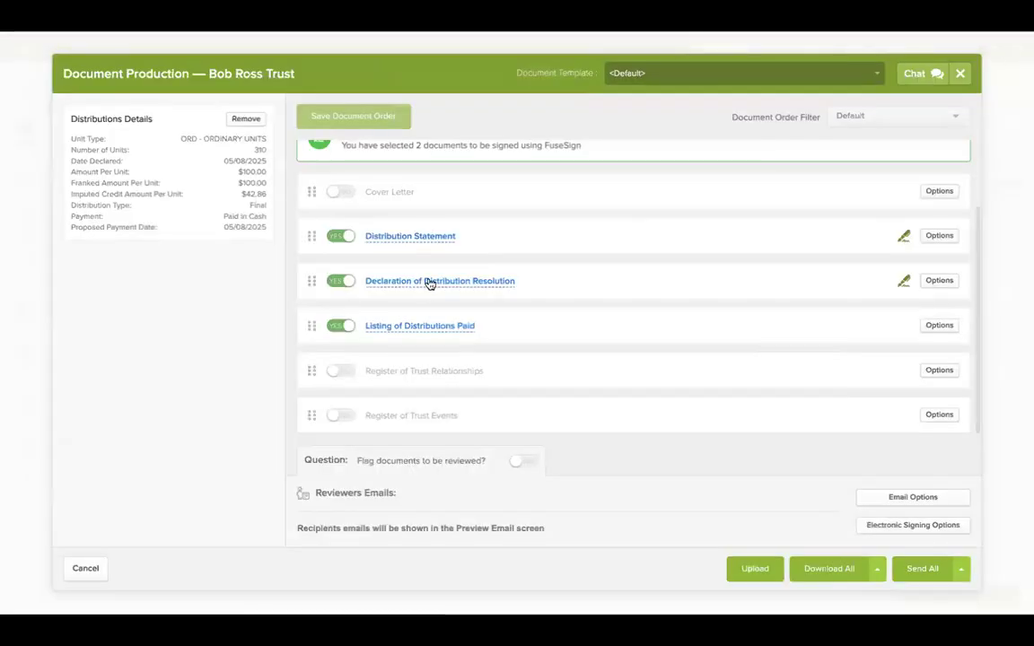
Review the Declaration of Distribution Resolution and the Listing of Distributions Paid, and close document production.
click(429, 282)
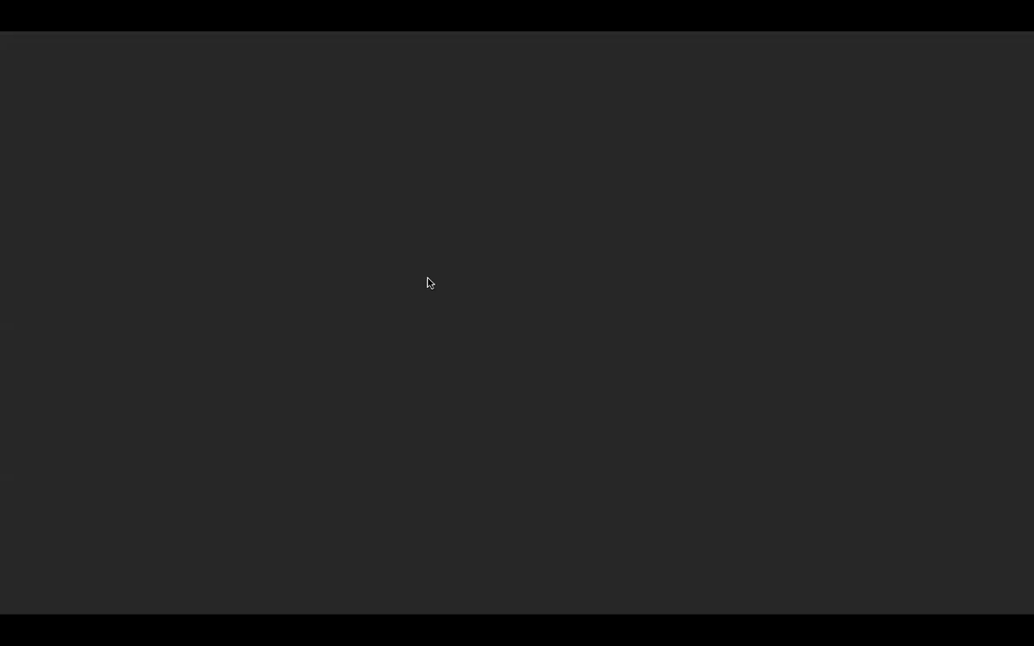
scroll(500, 284, down, 3)
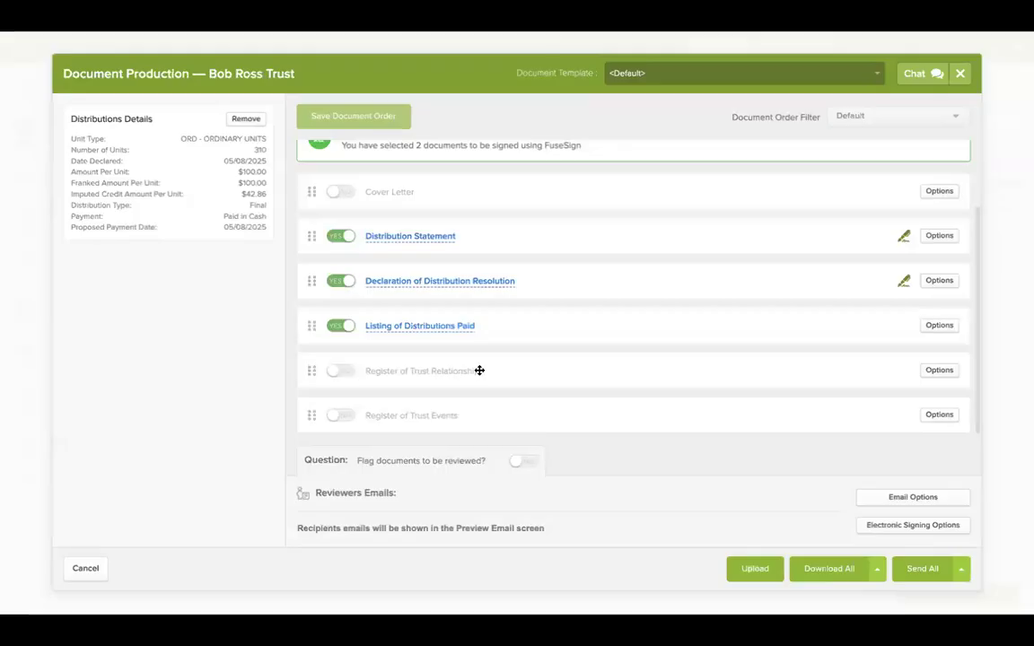
click(445, 328)
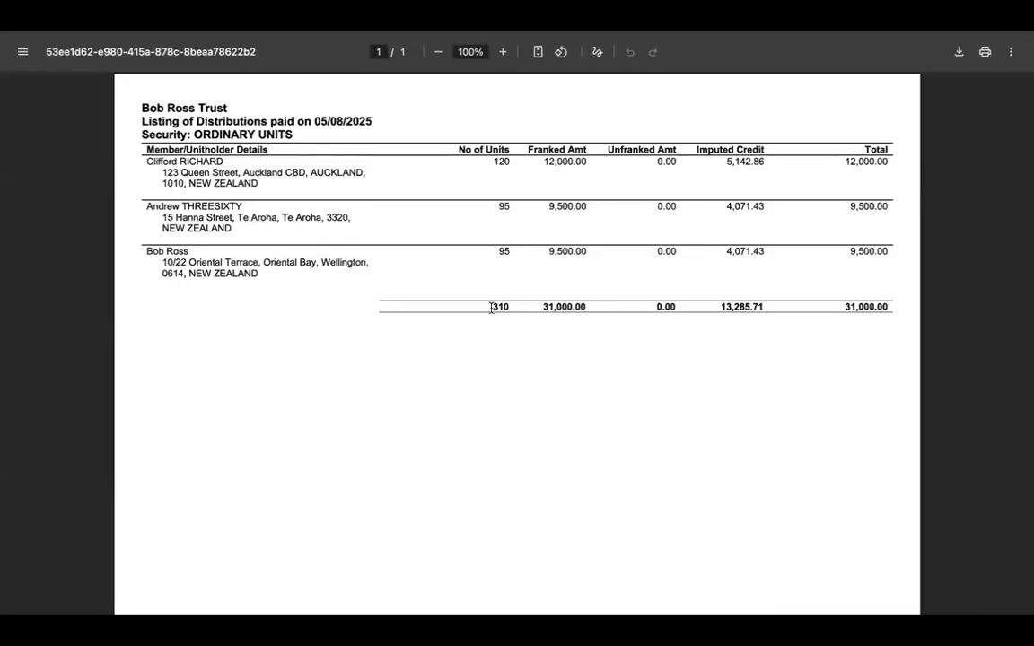
scroll(491, 308, down, 2)
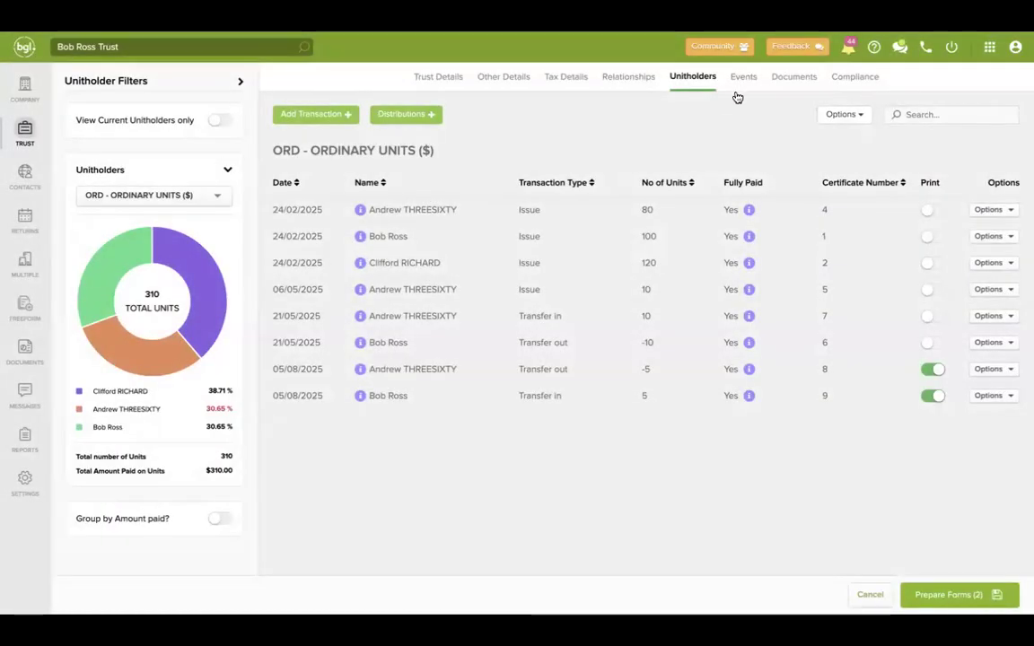
Add an asset acquisition event to the trust with asset type Investments and the description Holiday Home.
click(742, 80)
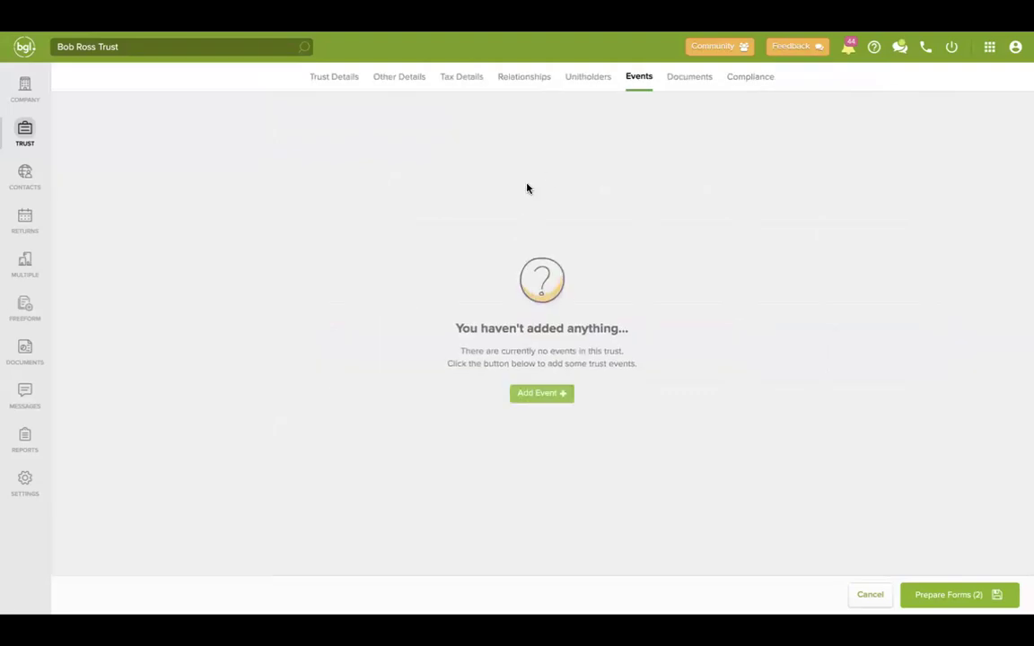
click(569, 399)
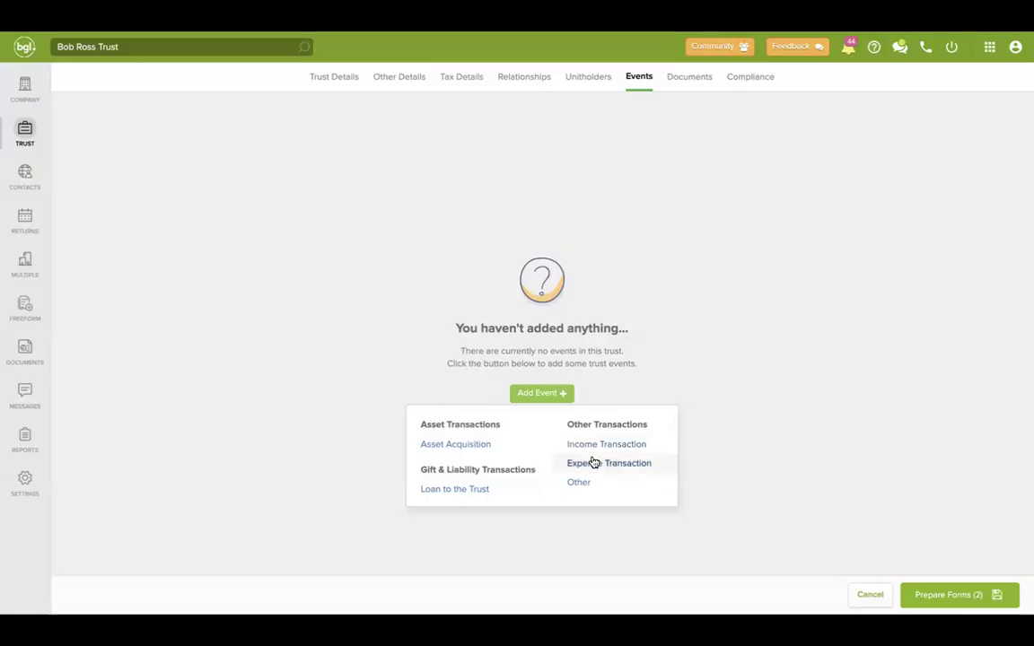
click(467, 445)
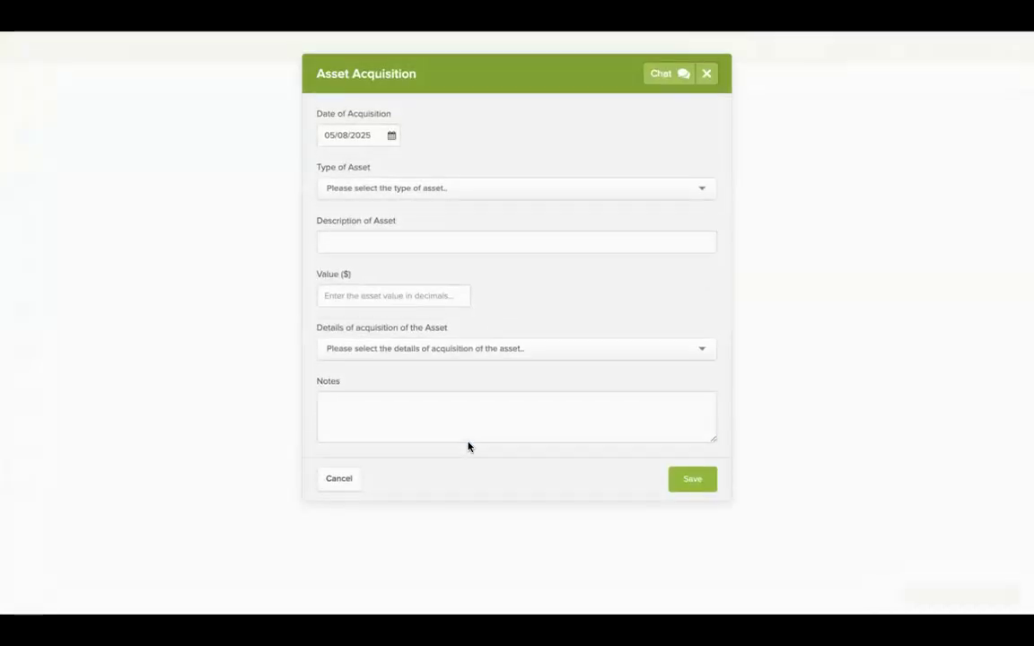
click(432, 185)
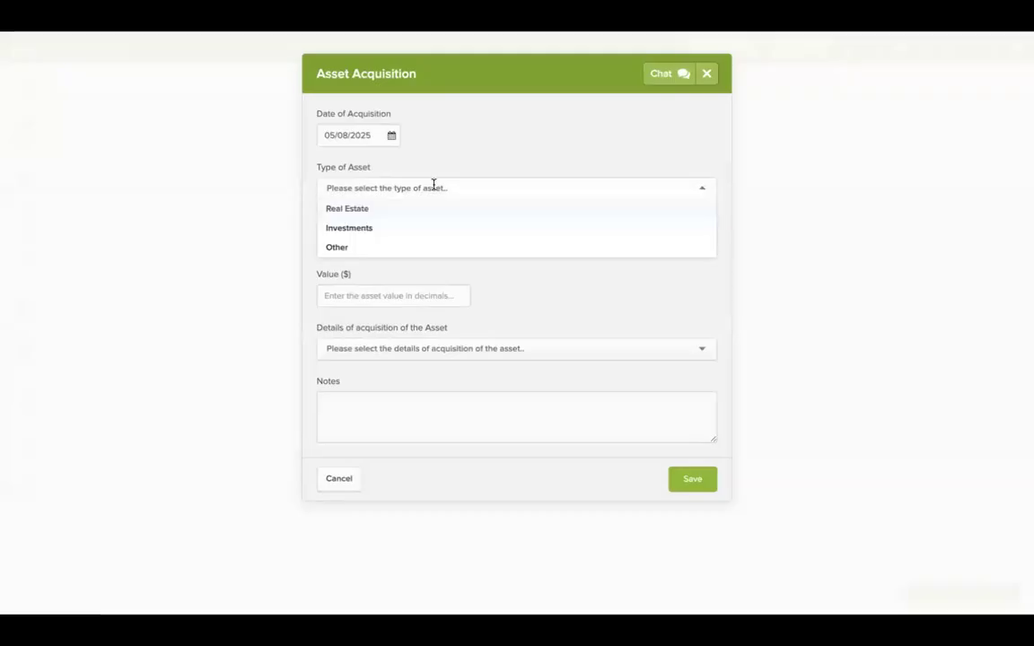
click(390, 228)
click(377, 243)
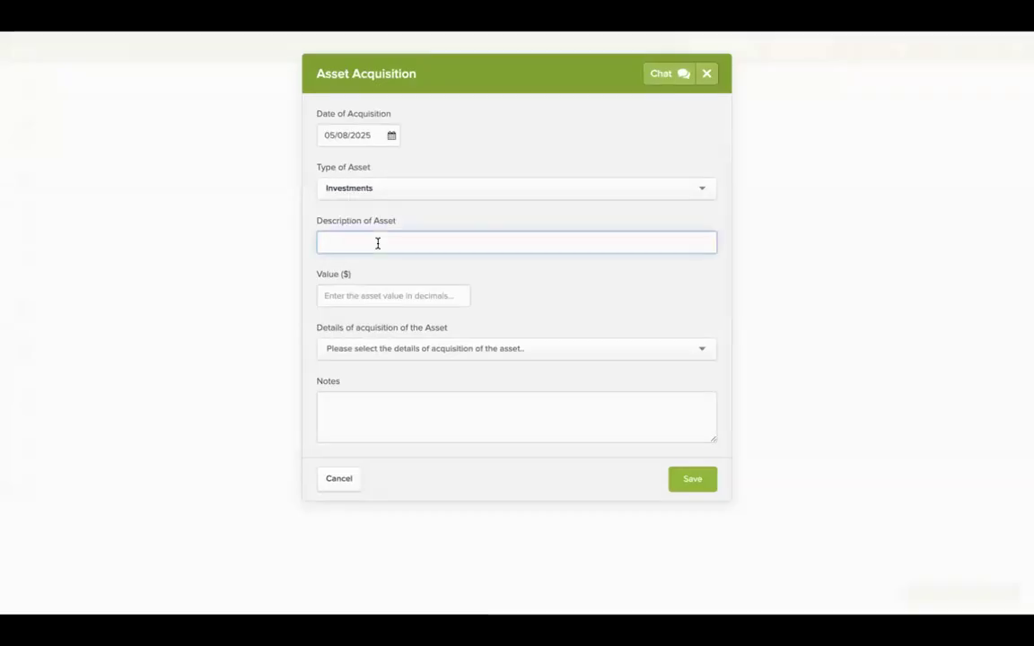
text(Holiday Home)
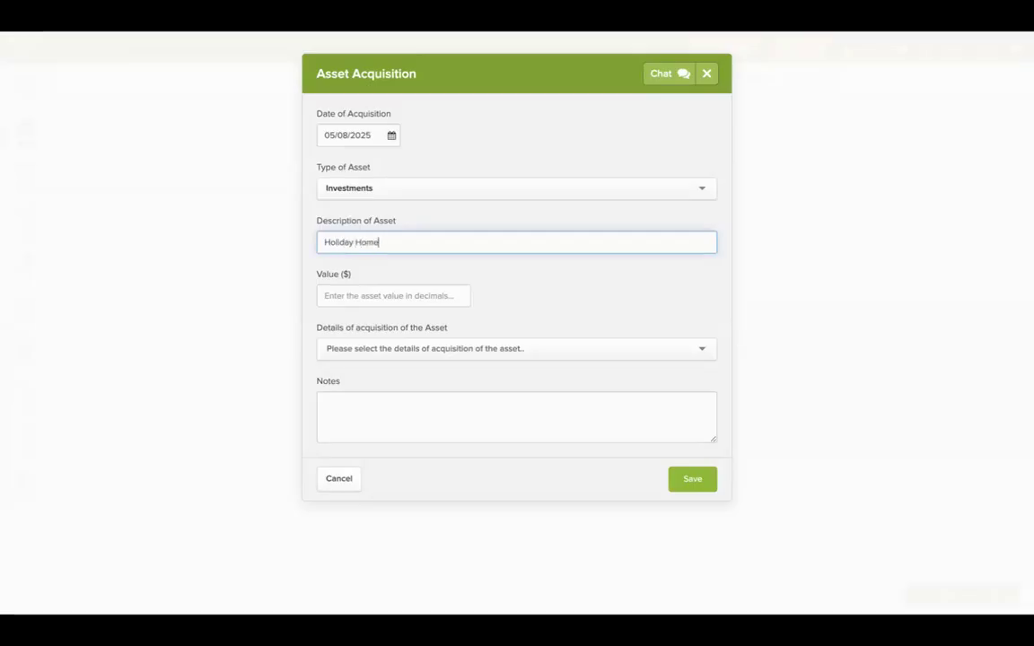
Set the asset's value to $980000 and its acquisition details to Gifted to the trust, and save the event.
click(367, 285)
text(980000)
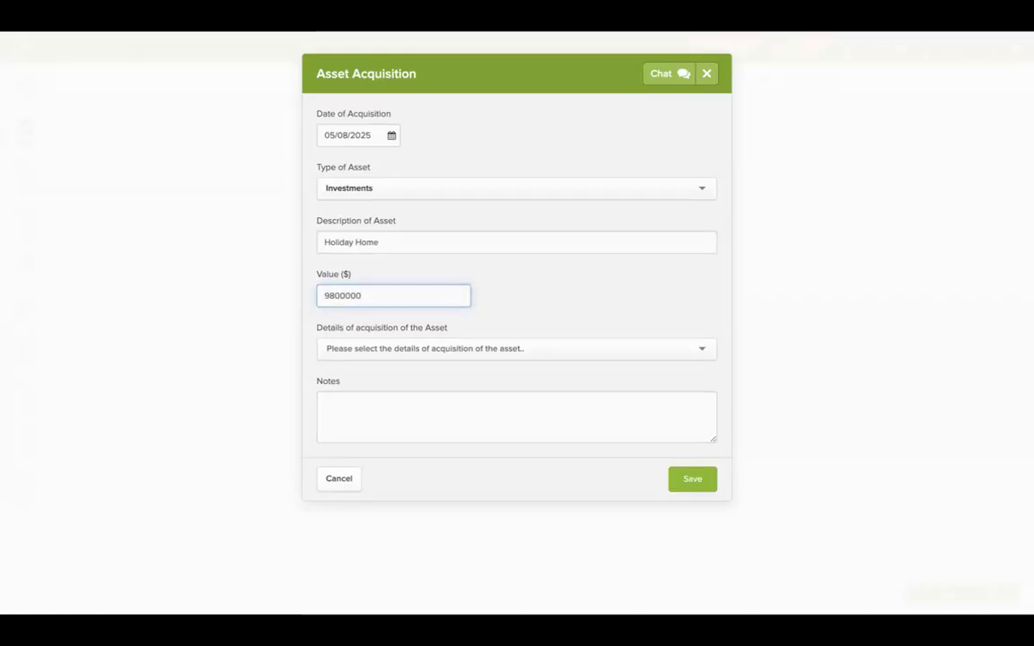
click(457, 351)
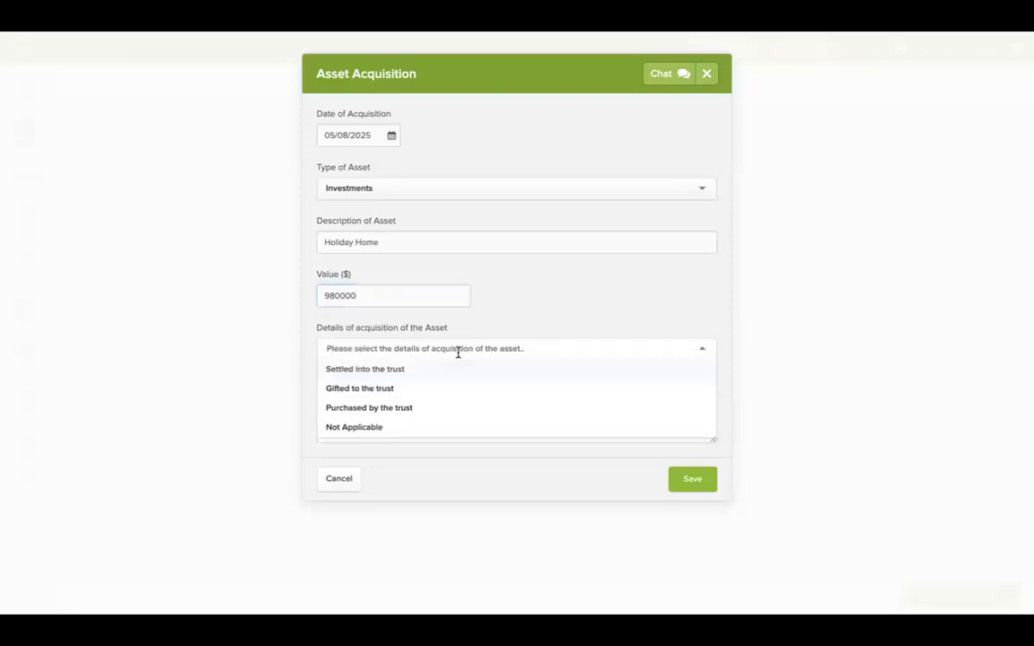
click(429, 395)
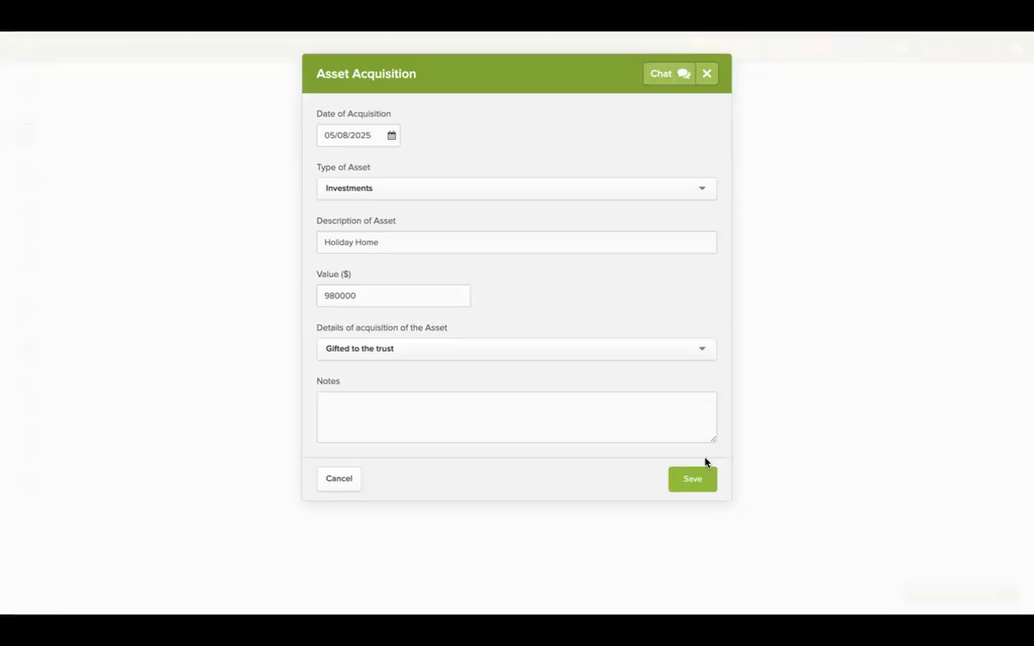
click(690, 483)
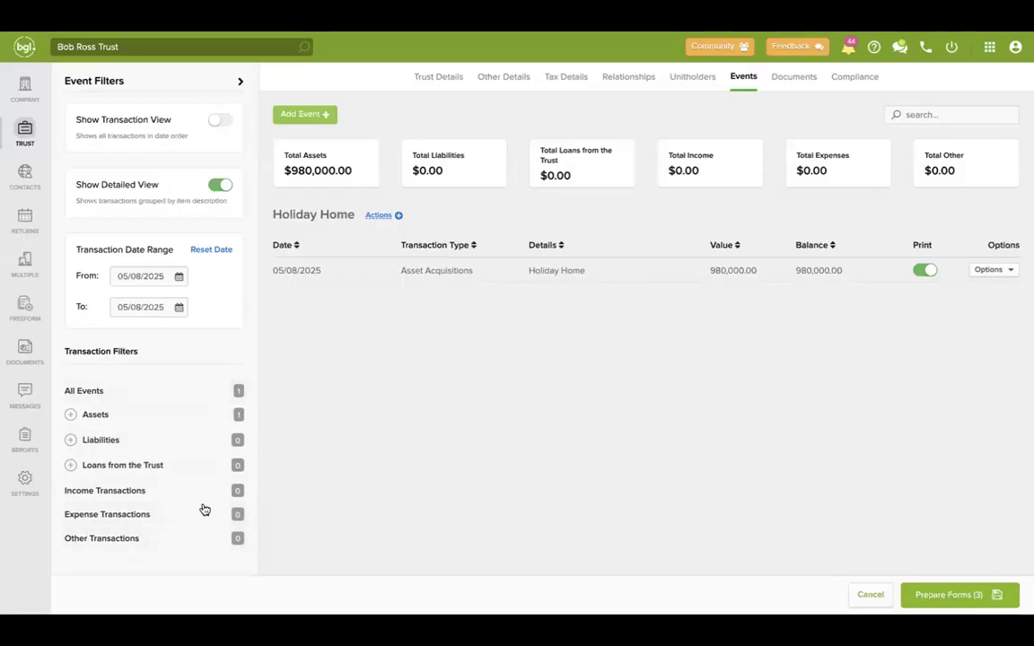
Prepare the trust's forms including the asset acquisition, and review the Register of Trust Events.
click(977, 593)
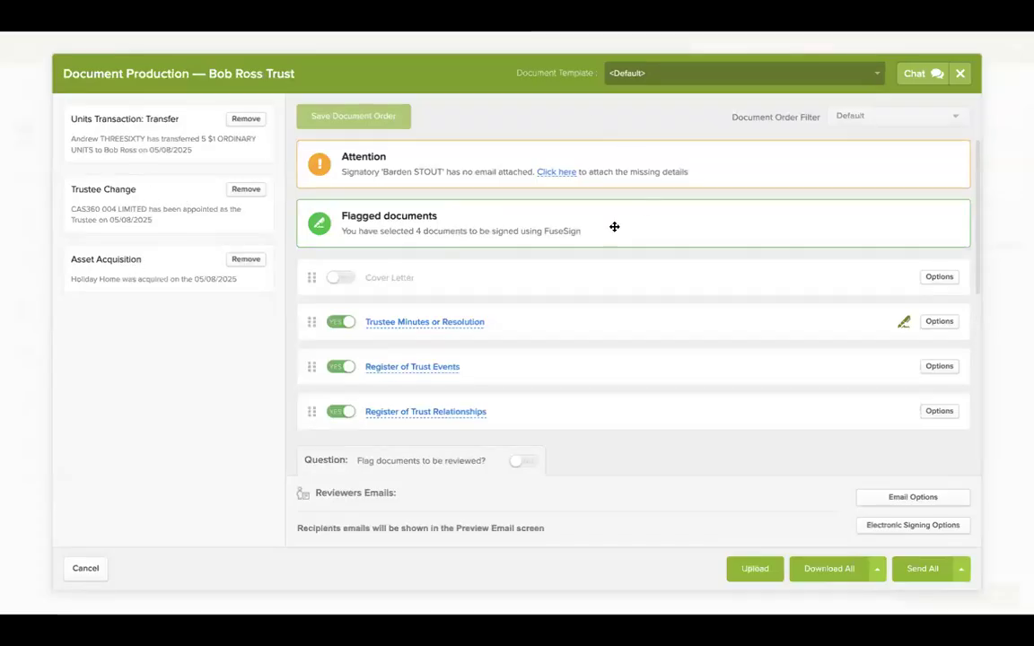
scroll(613, 226, down, 3)
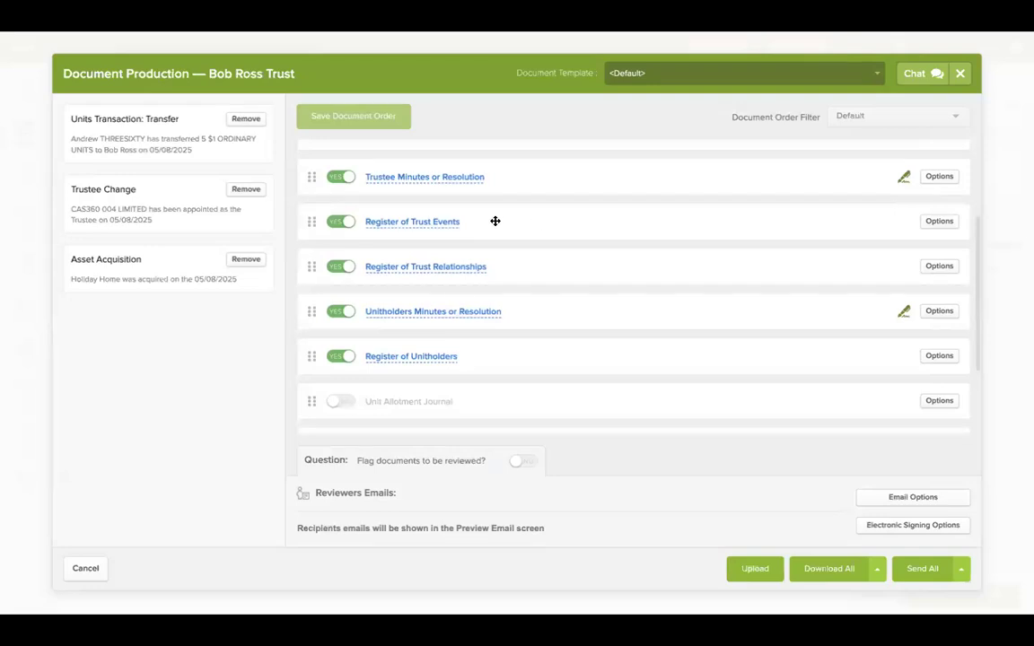
click(446, 227)
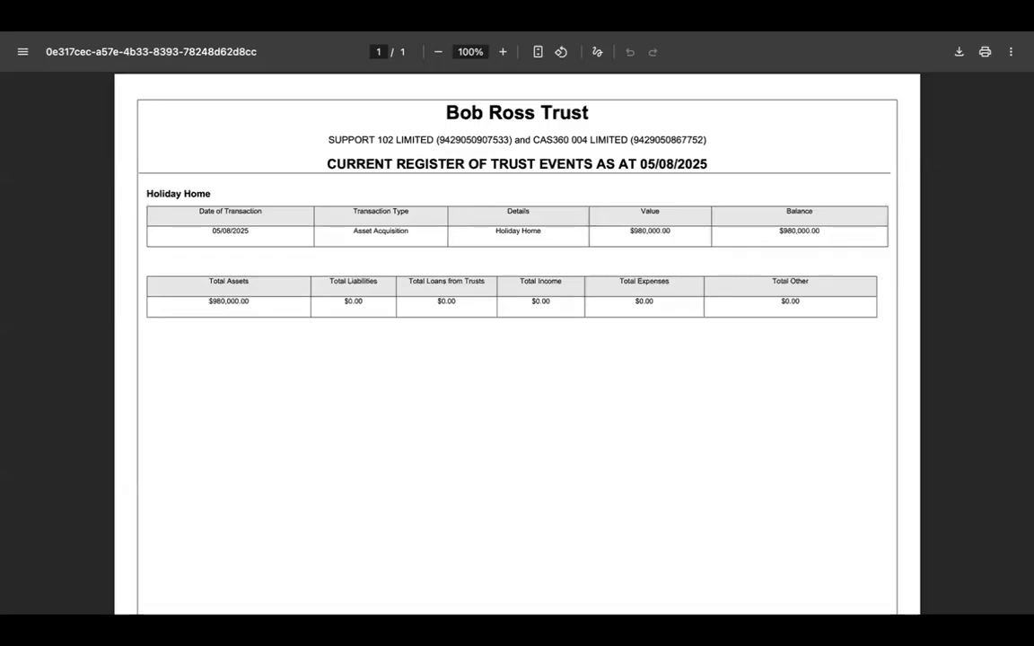
click(557, 33)
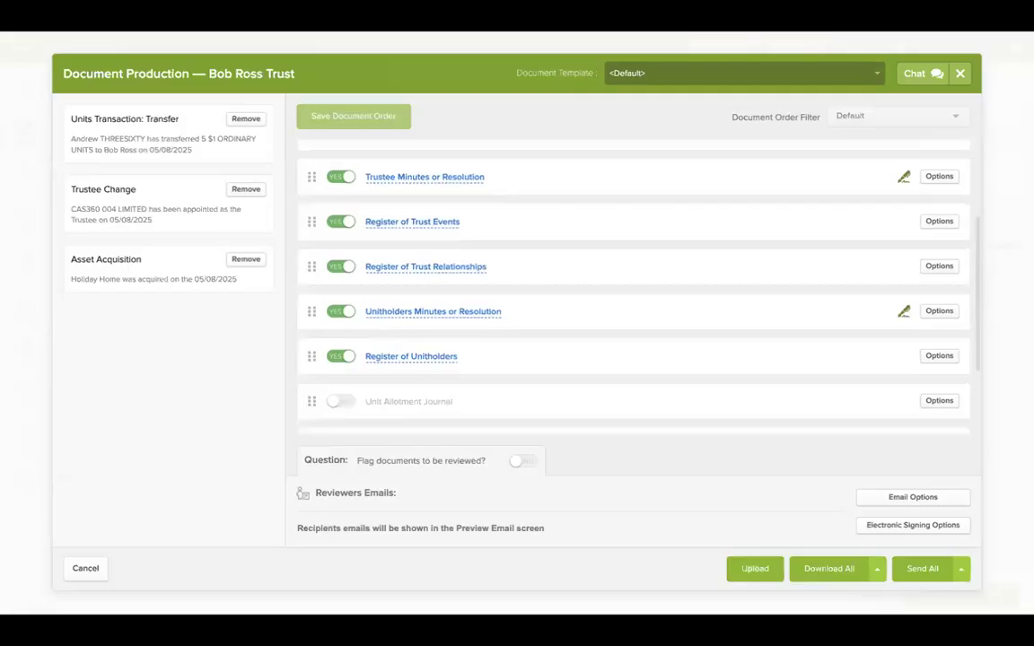
Review the Unitholders Minutes or Resolution among the prepared trust documents, and close document production.
scroll(492, 261, down, 2)
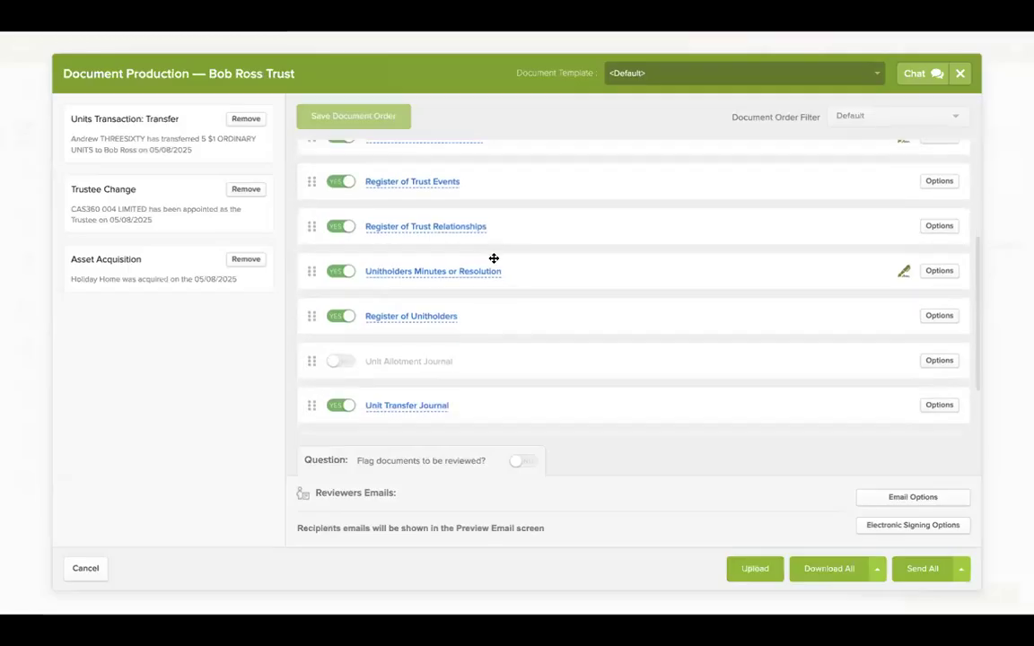
scroll(494, 259, up, 4)
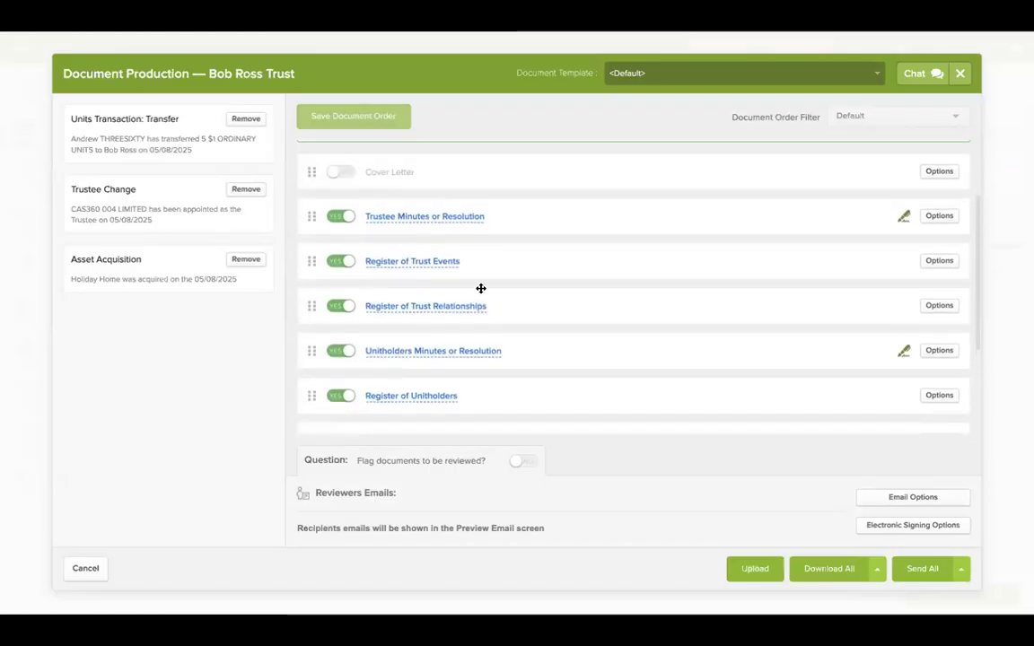
click(436, 351)
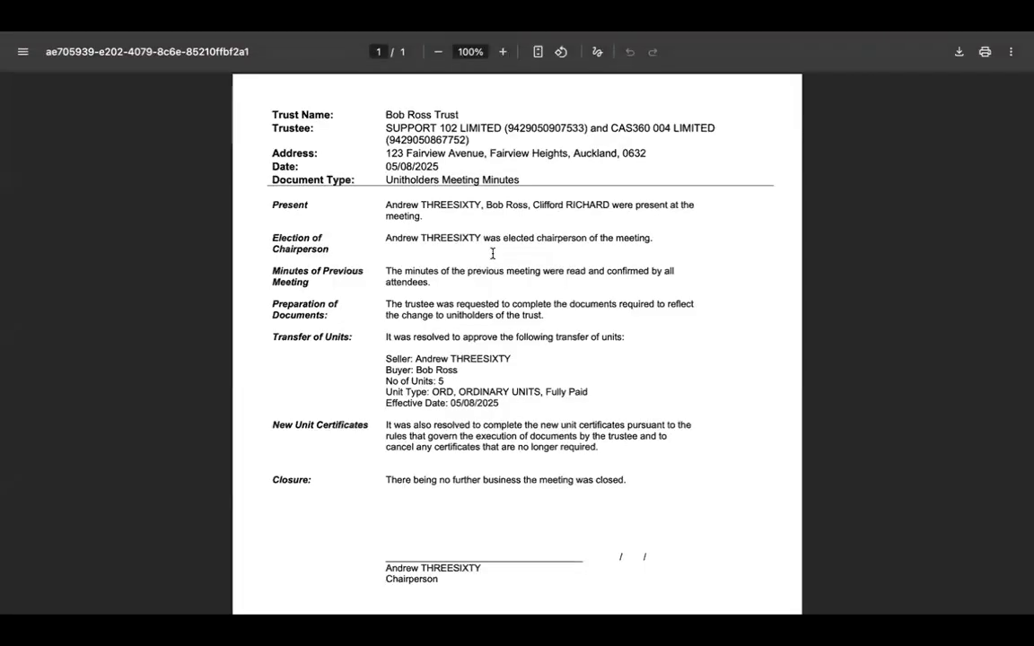
scroll(608, 269, down, 3)
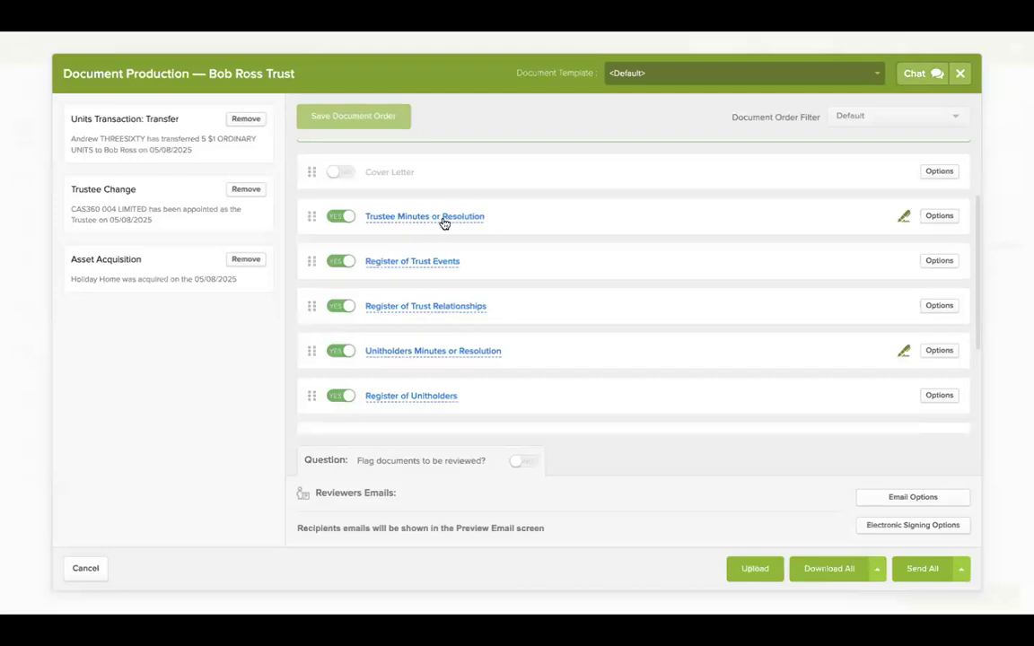
click(960, 74)
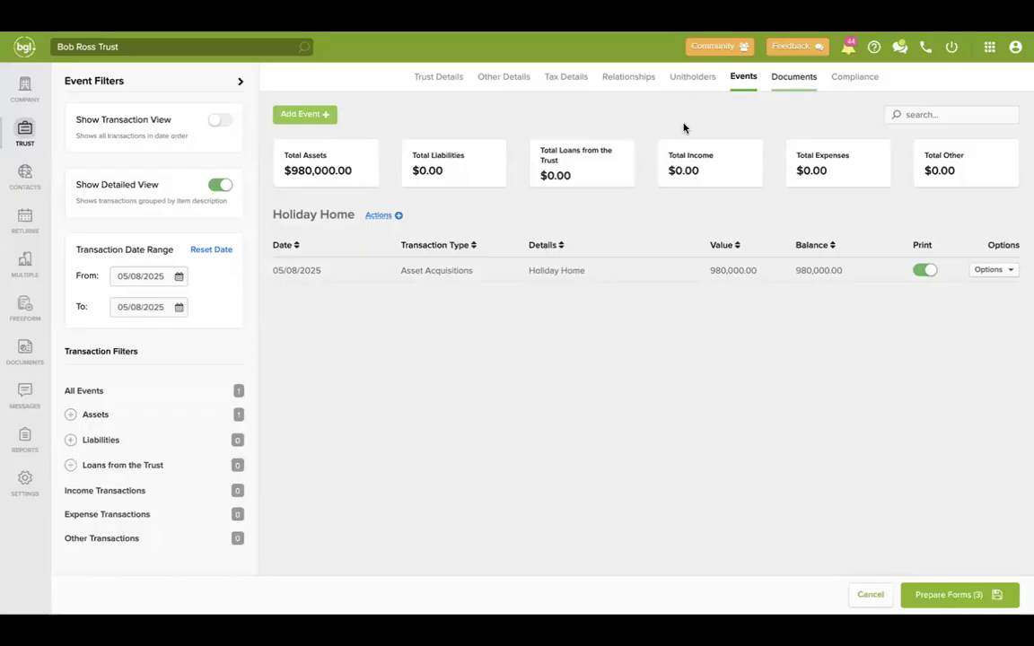
Examine the available company, trust and other reports, the company and trust registers, and the AML reports.
click(25, 440)
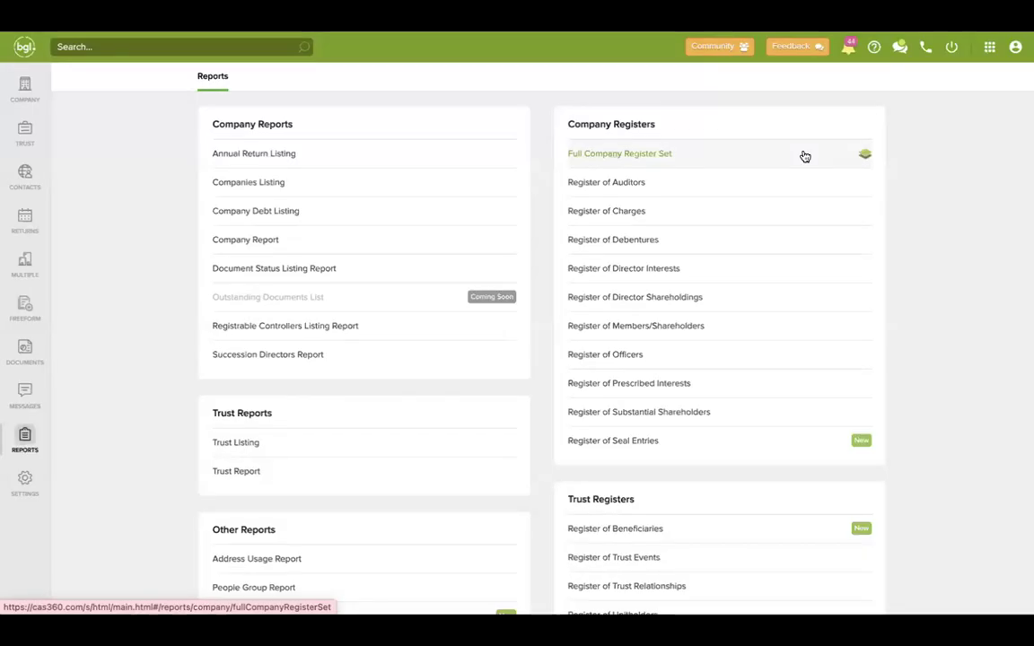
scroll(758, 159, down, 1)
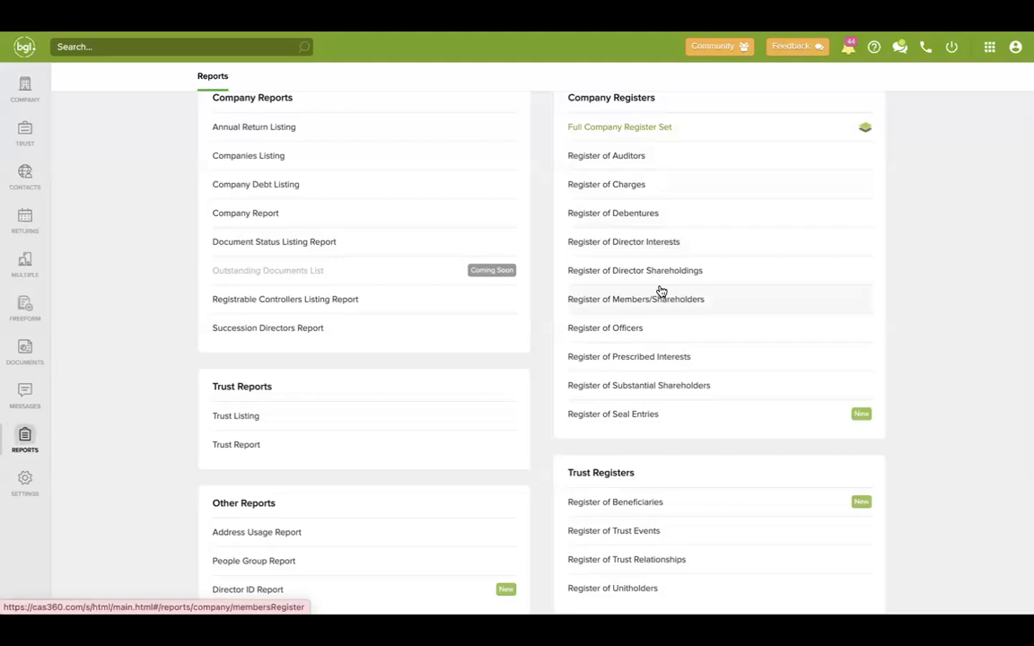
scroll(660, 292, down, 3)
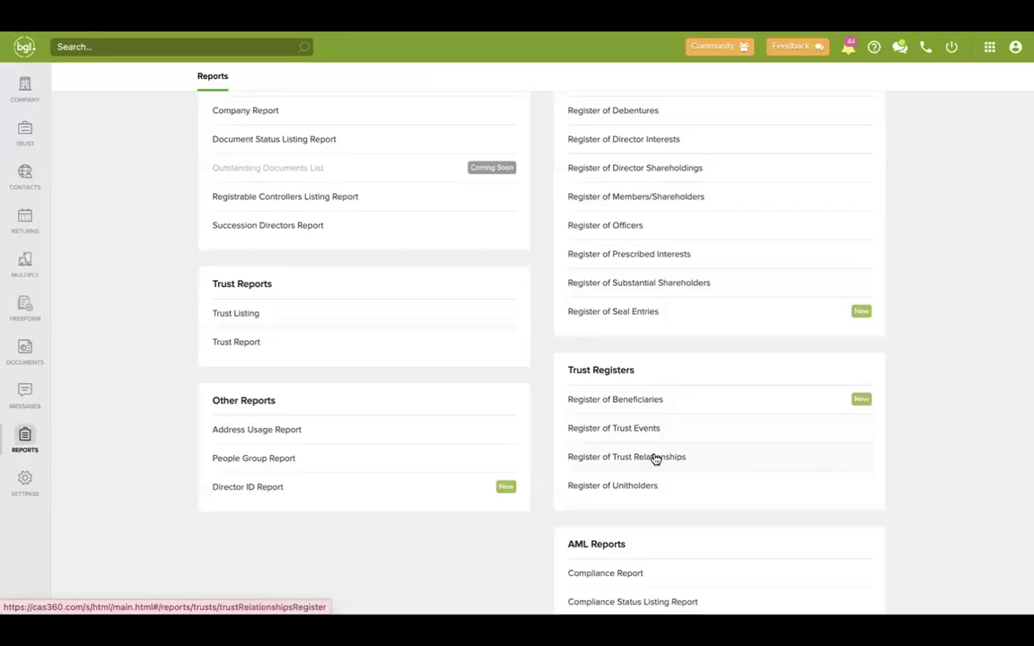
scroll(655, 459, down, 1)
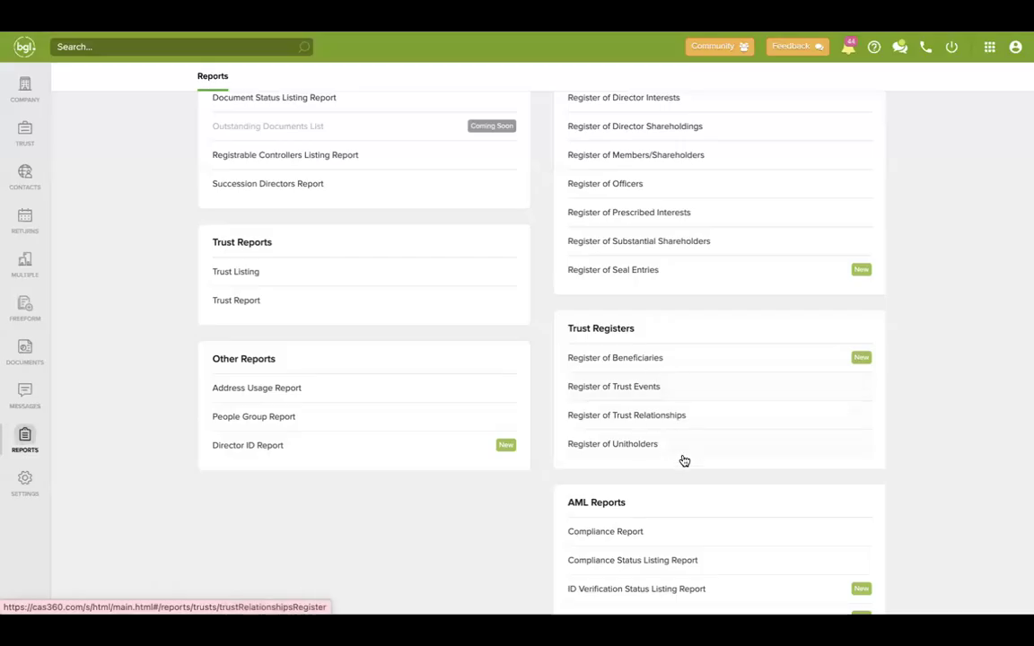
scroll(674, 438, down, 1)
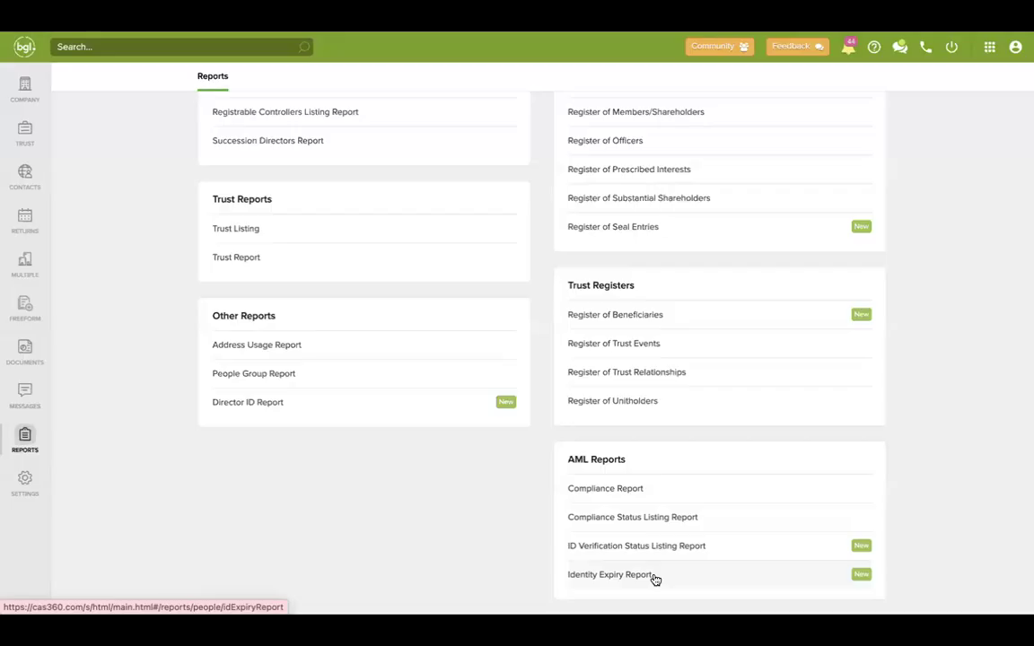
scroll(532, 351, up, 1)
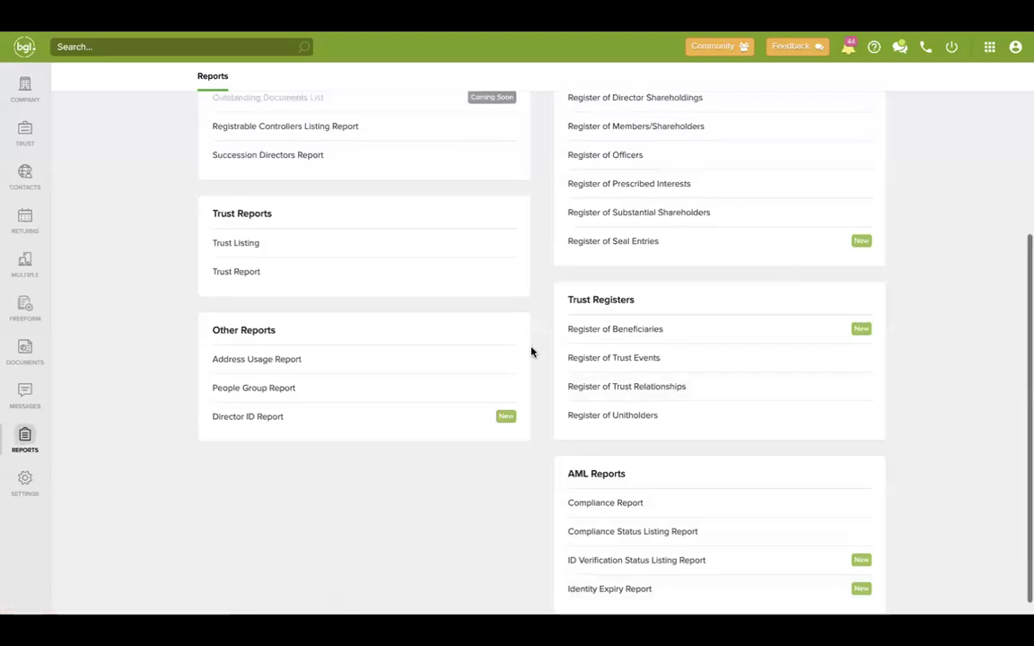
scroll(531, 352, up, 5)
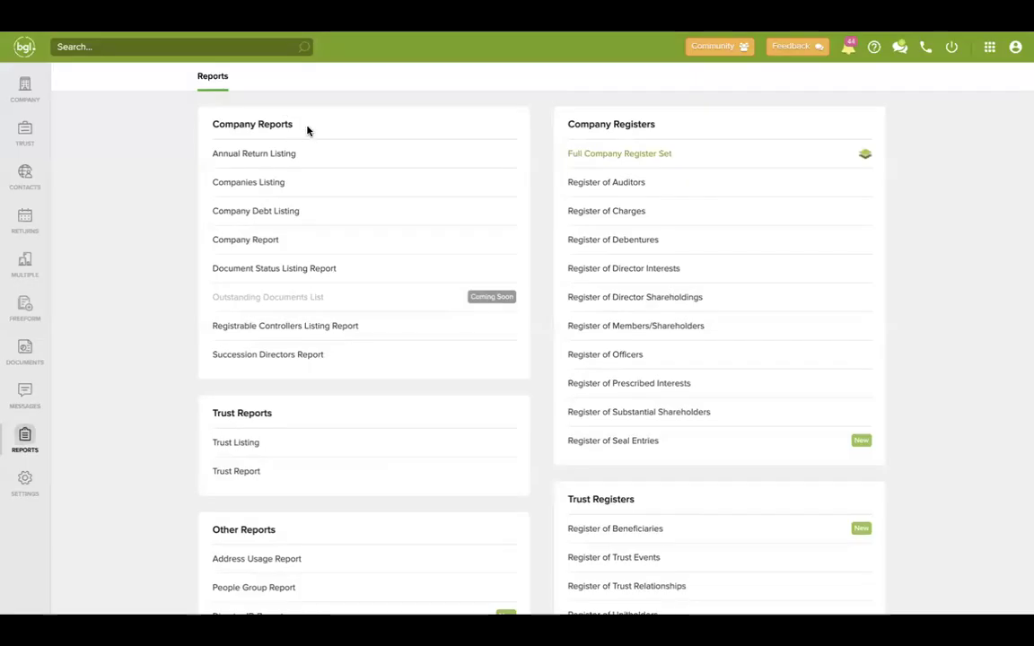
scroll(395, 305, down, 1)
scroll(396, 304, down, 1)
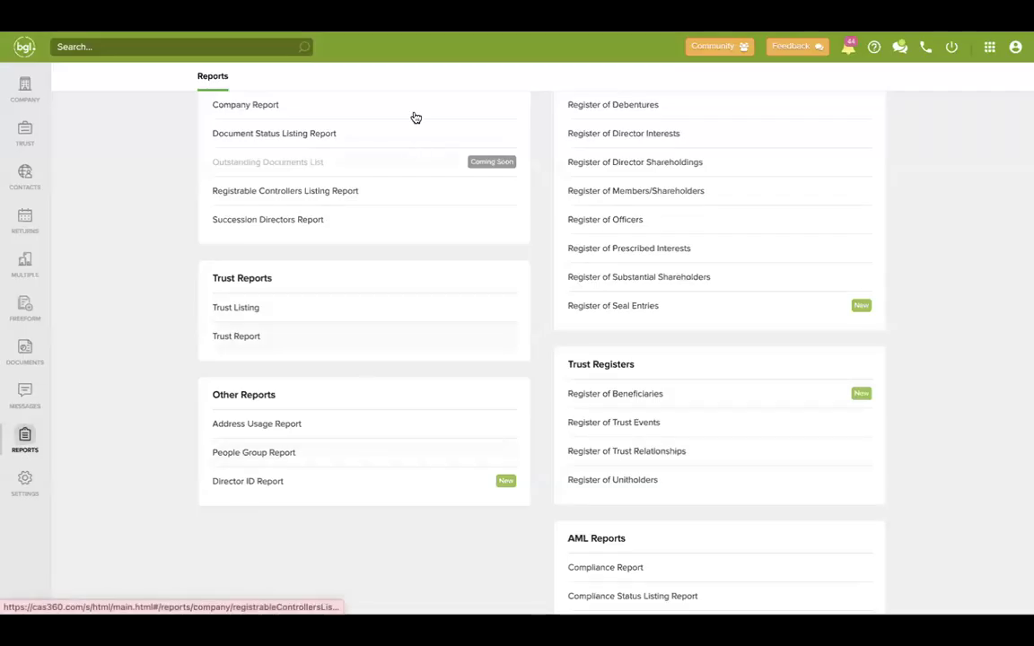
Switch to the CAS 360 NZ Webinar 2025 deck in Google Slides, start the slideshow and advance to the Our clients slide.
click(394, 19)
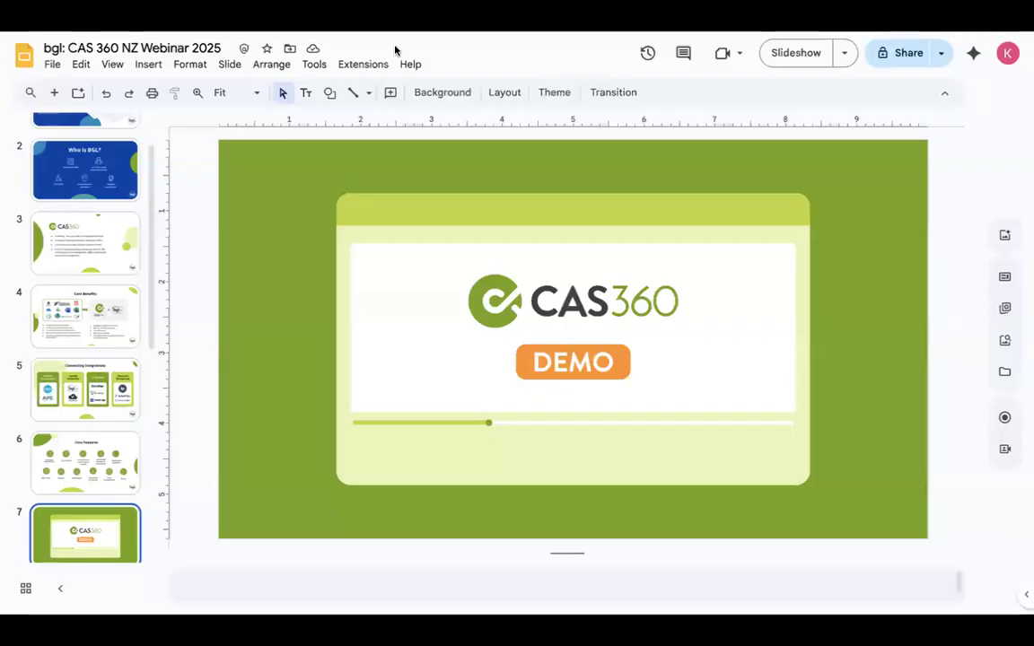
scroll(59, 377, down, 5)
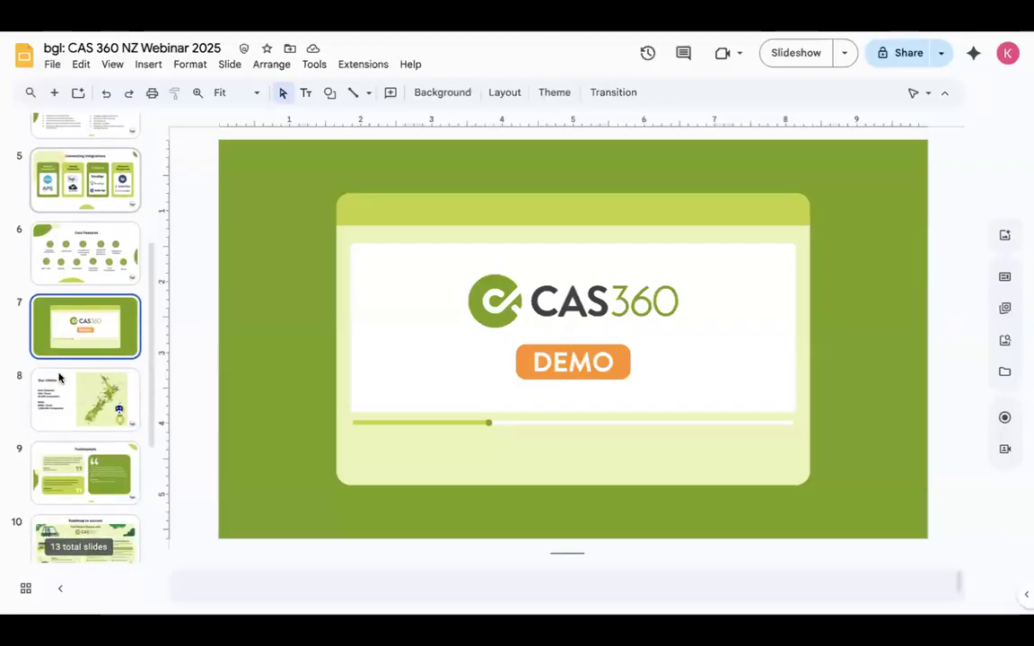
click(798, 54)
mouse_move(27, 615)
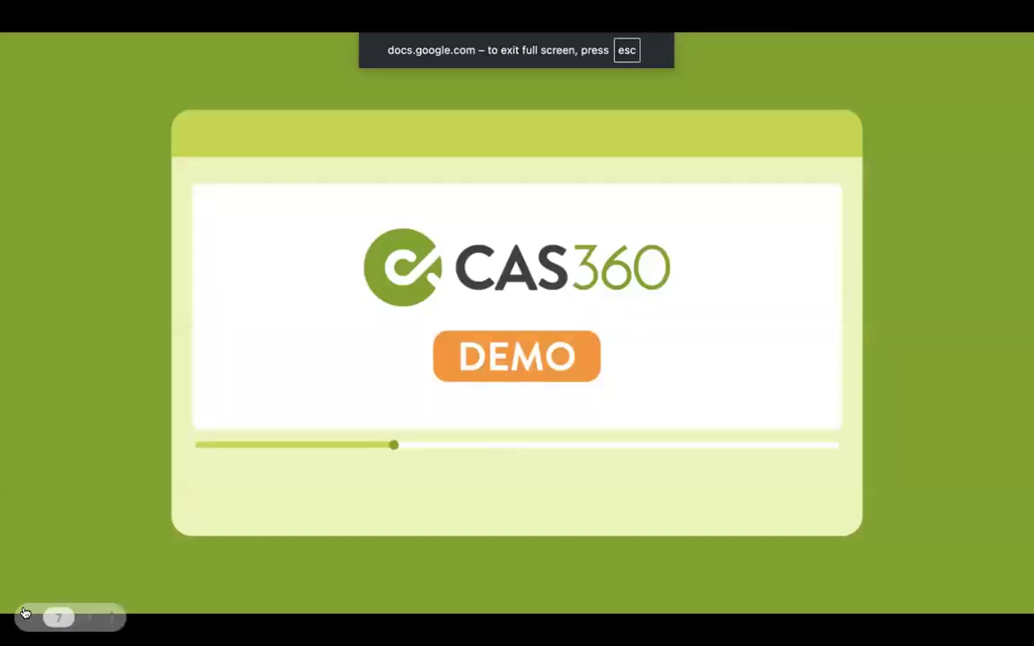
click(91, 617)
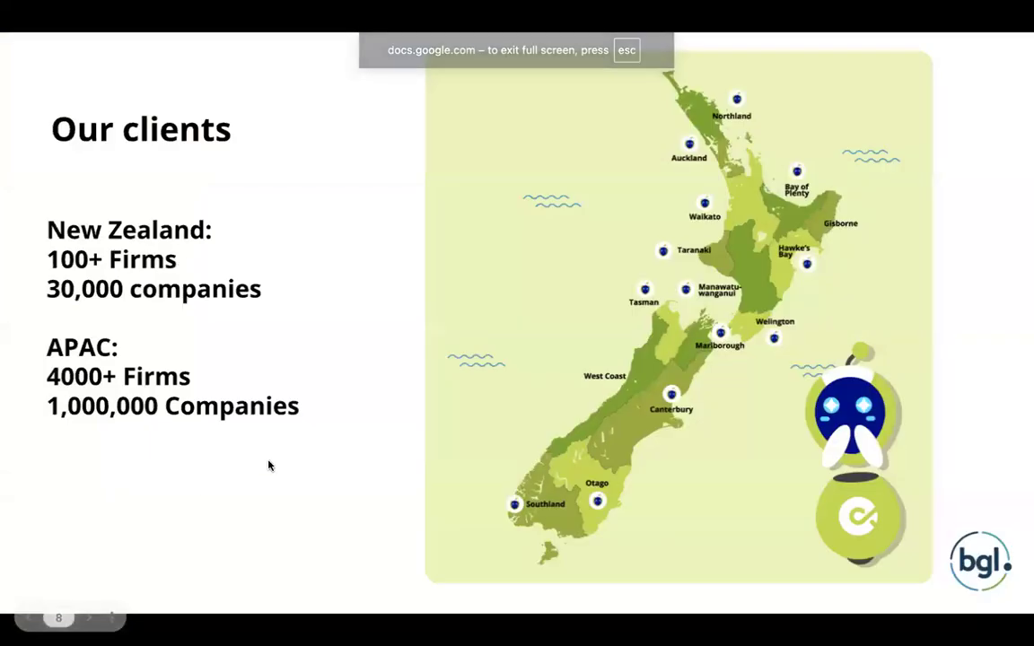